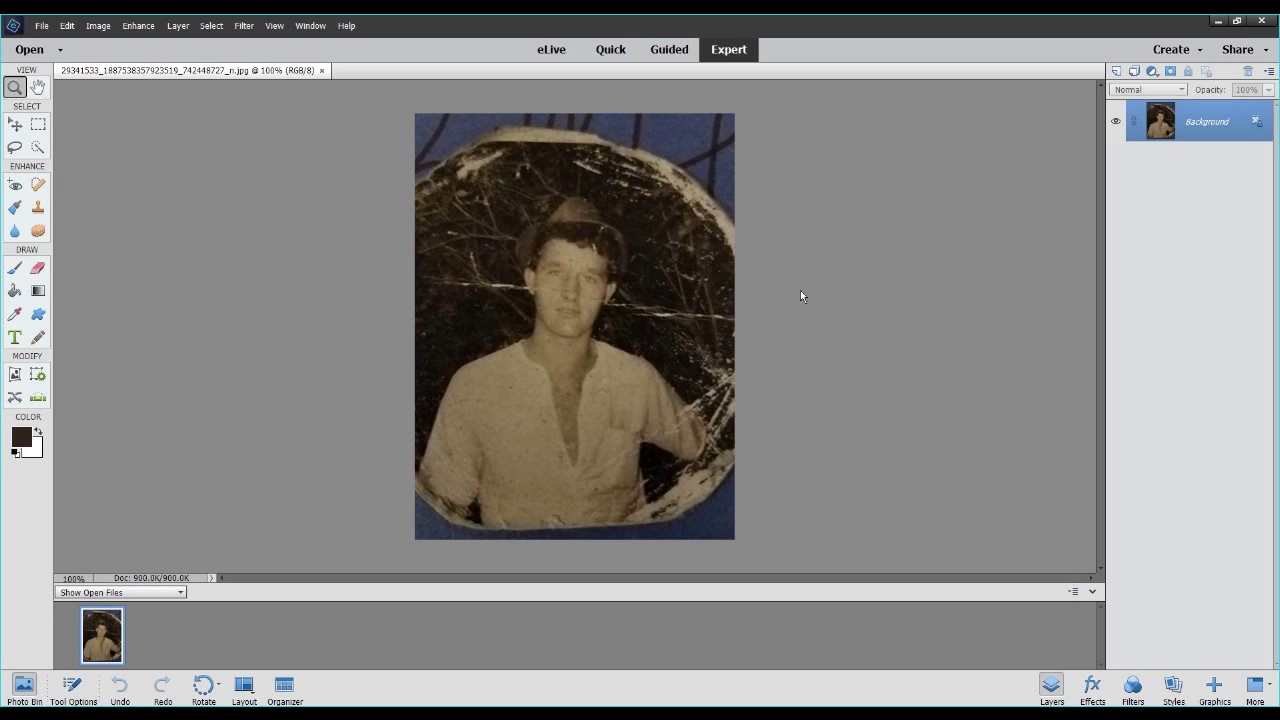
Examine the man's face up close and fit the whole photo back on screen.
click(15, 86)
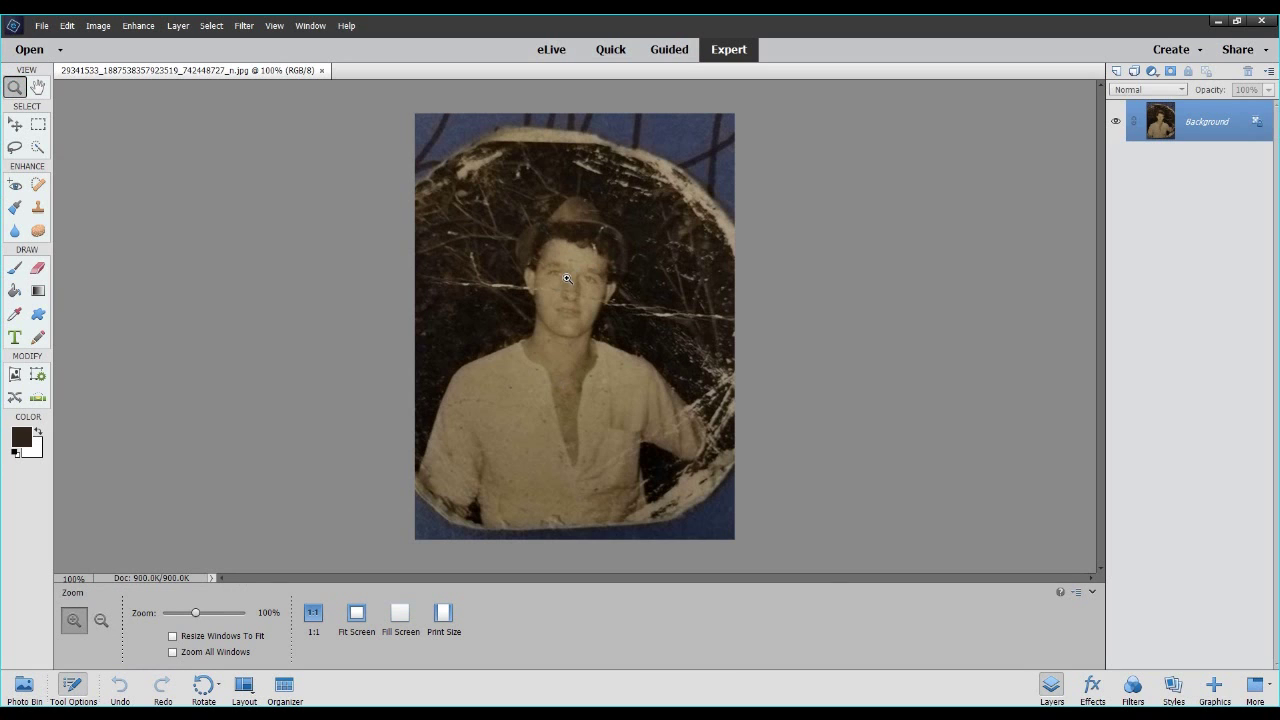
click(566, 279)
click(563, 272)
click(566, 265)
drag(563, 255, 561, 253)
right_click(576, 246)
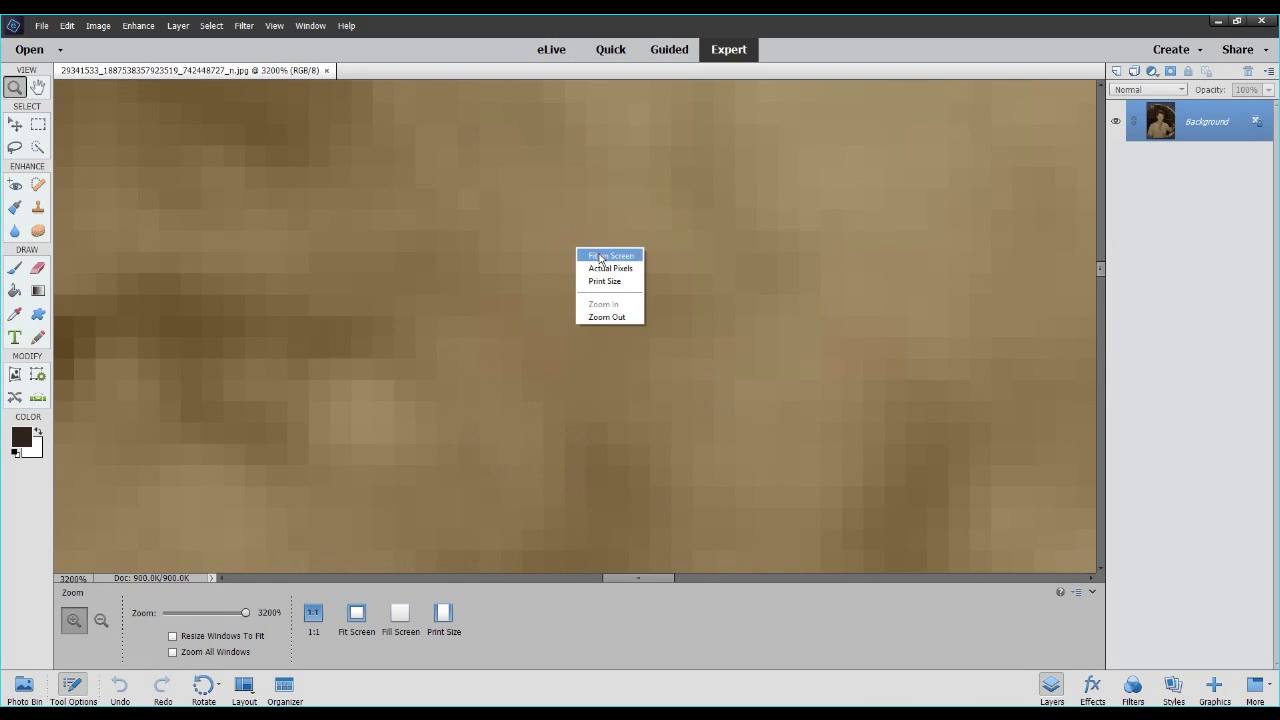
click(592, 257)
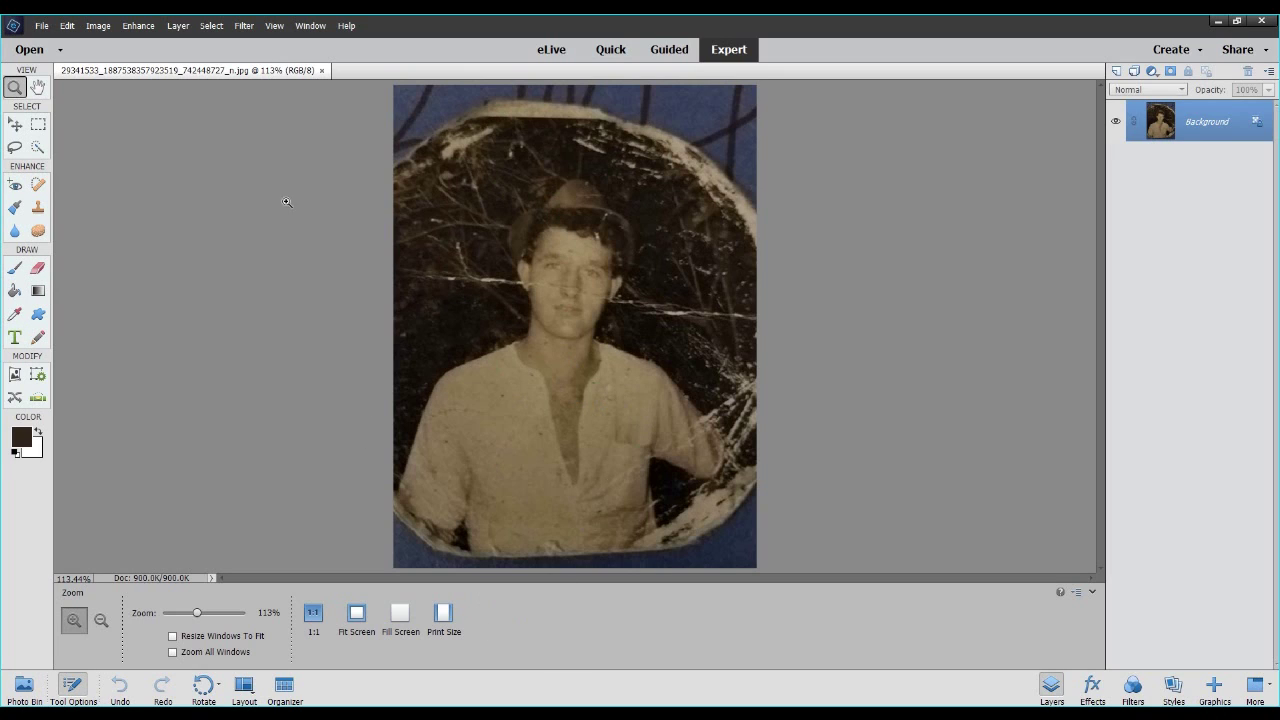
Convert the locked Background into a regular layer named Layer 0.
double_click(1237, 128)
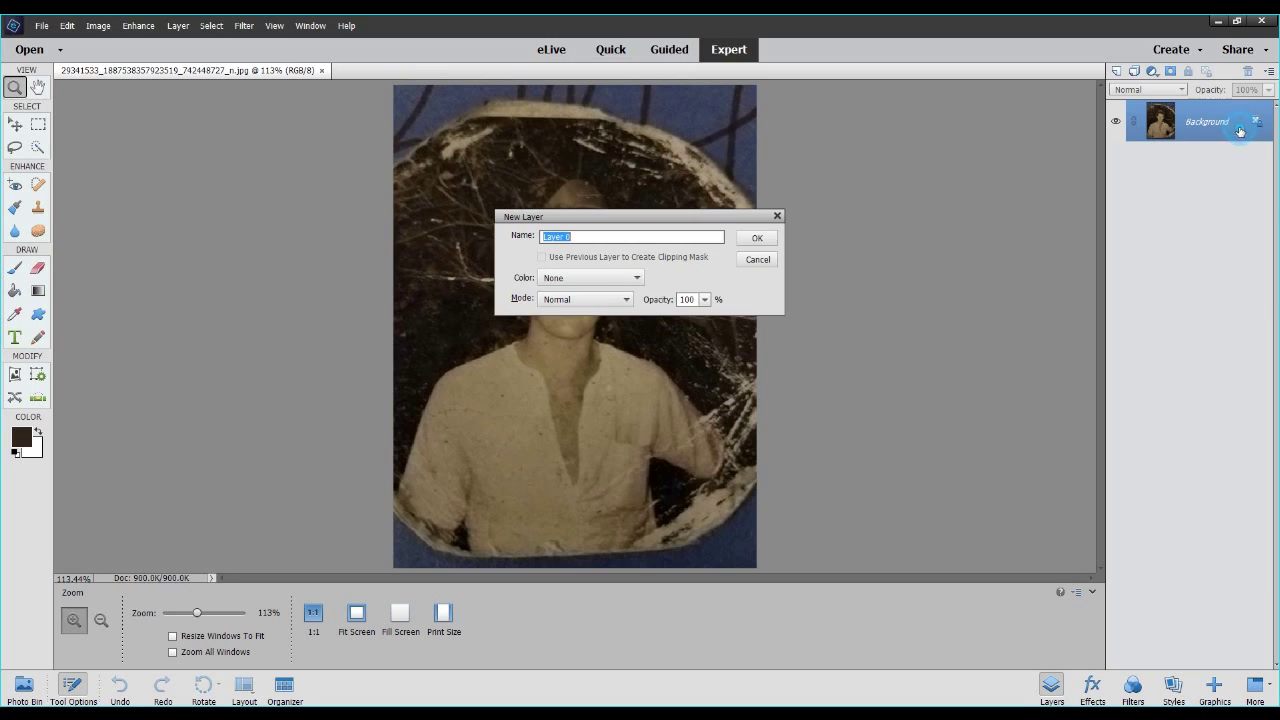
click(755, 238)
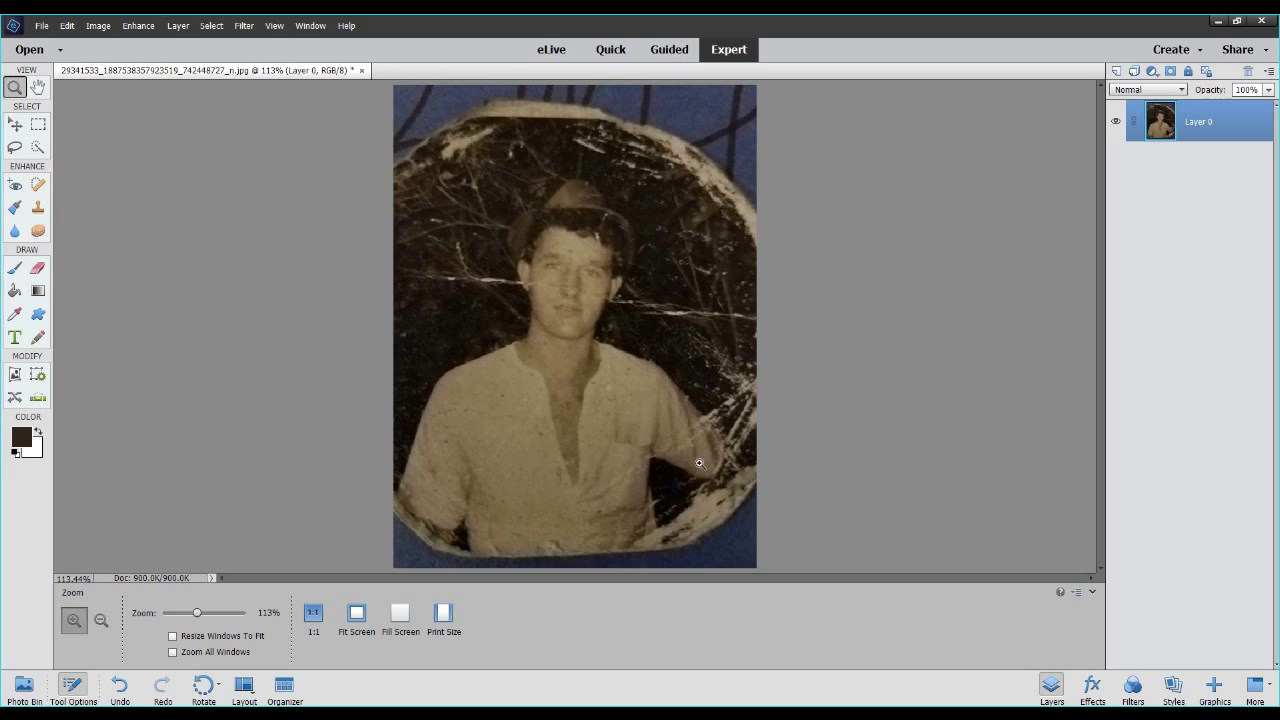
Select the man with the Quick Selection tool and subtract the dark backdrop and blue surround from the selection.
click(39, 148)
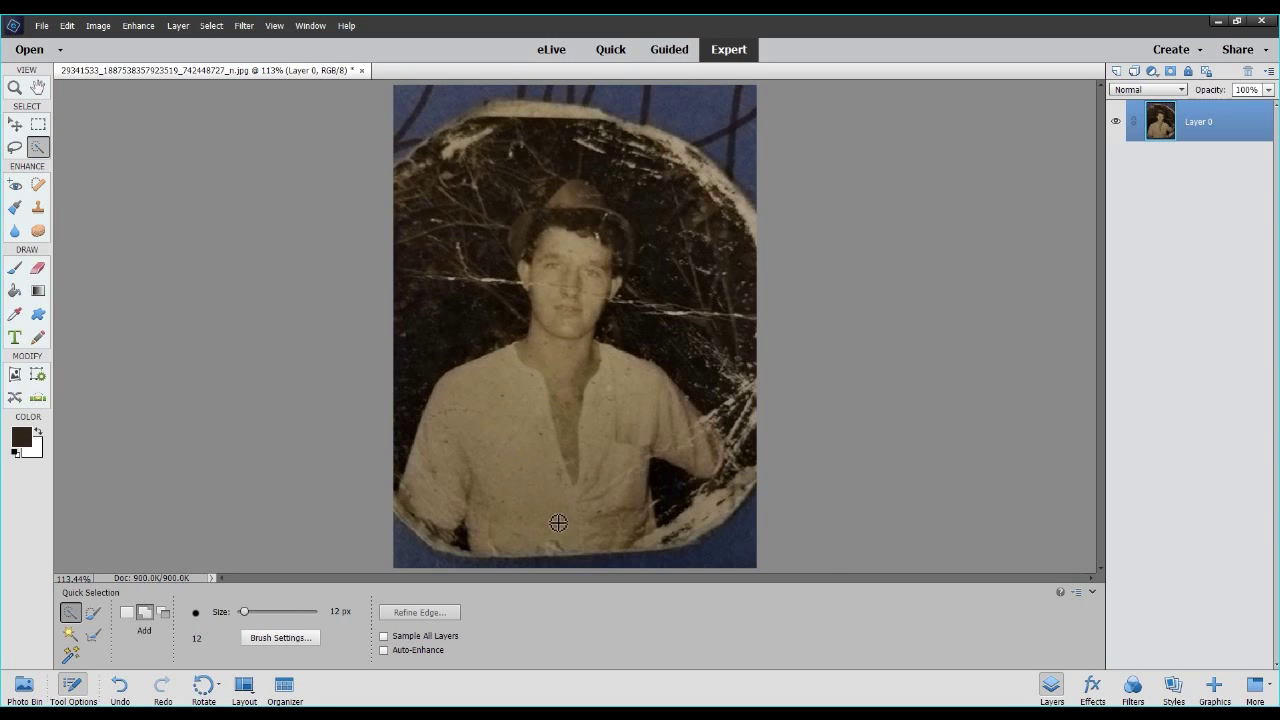
mouse_move(550, 498)
mouse_down()
mouse_move(540, 506)
mouse_move(534, 470)
mouse_move(466, 454)
mouse_move(558, 319)
mouse_move(566, 225)
mouse_move(583, 197)
mouse_move(614, 222)
mouse_move(631, 266)
mouse_move(527, 234)
mouse_move(575, 221)
mouse_up()
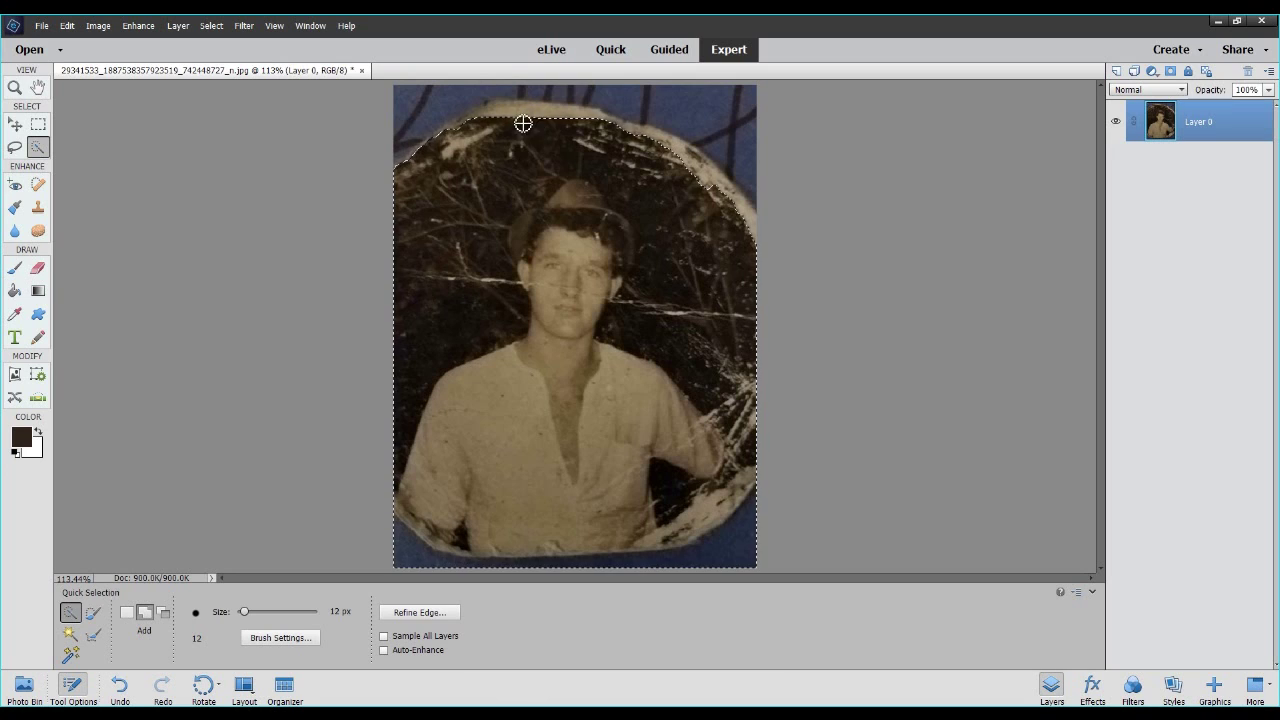
key(alt)
mouse_move(444, 147)
mouse_down()
mouse_move(464, 313)
mouse_move(453, 320)
mouse_move(491, 169)
mouse_move(575, 140)
mouse_move(635, 146)
mouse_move(649, 161)
mouse_move(702, 271)
mouse_move(689, 316)
mouse_move(660, 329)
mouse_move(721, 340)
mouse_move(748, 365)
mouse_move(736, 516)
mouse_move(709, 534)
mouse_move(682, 491)
mouse_up()
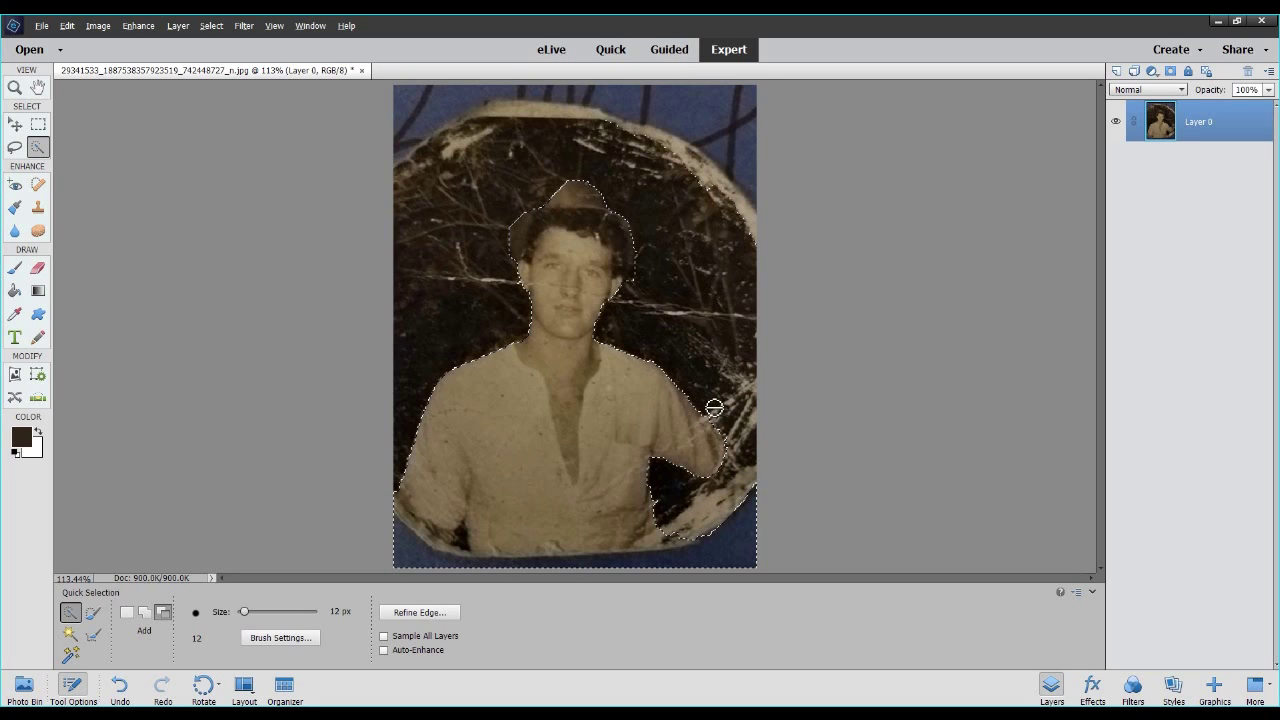
mouse_move(735, 457)
mouse_down()
mouse_move(694, 459)
mouse_move(718, 444)
mouse_move(736, 523)
mouse_move(759, 506)
mouse_move(714, 555)
mouse_move(599, 577)
mouse_move(496, 575)
mouse_move(406, 524)
mouse_up()
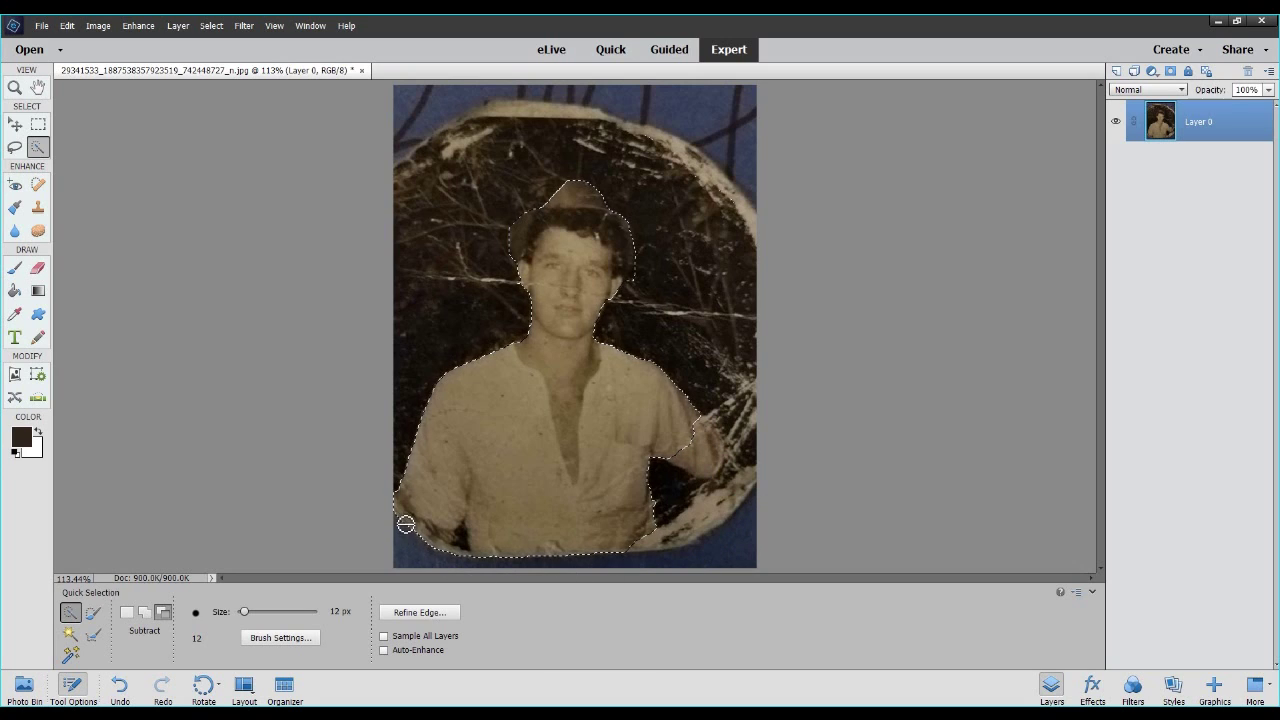
Add the man's bent forearm to the selection and subtract the dark area beneath it.
click(673, 424)
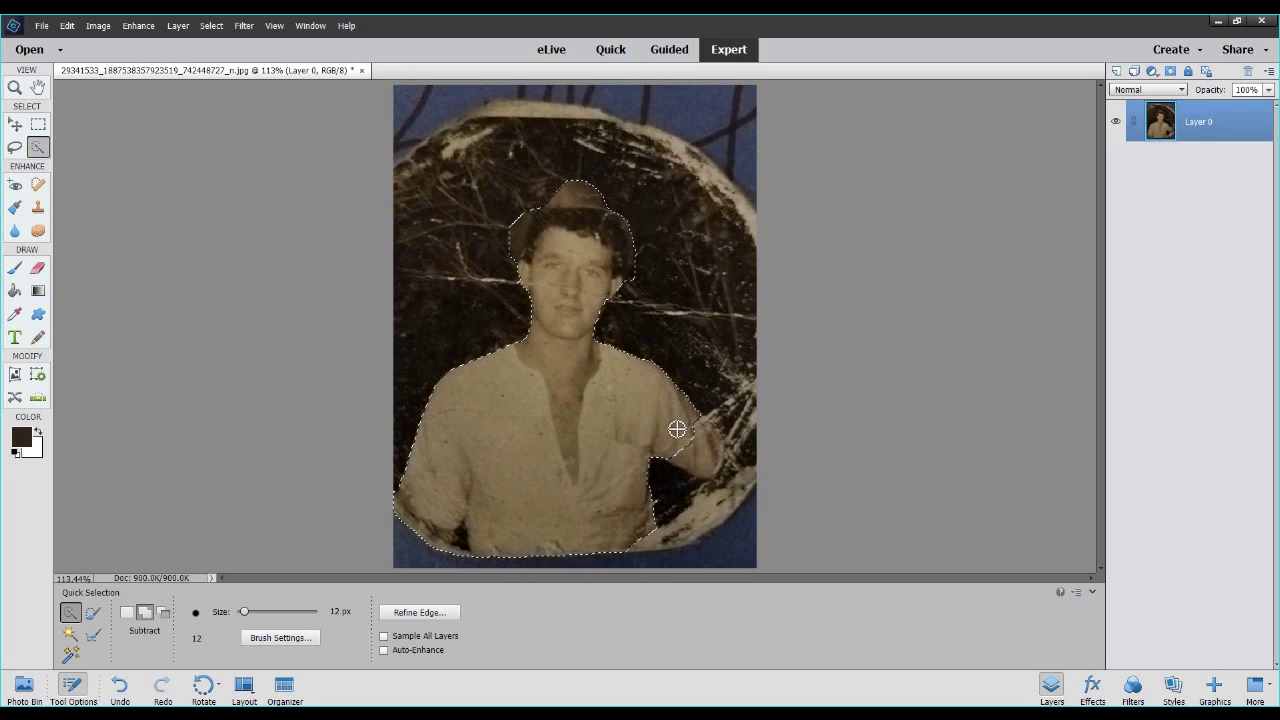
mouse_move(691, 448)
mouse_down()
mouse_move(711, 463)
mouse_move(699, 469)
mouse_up()
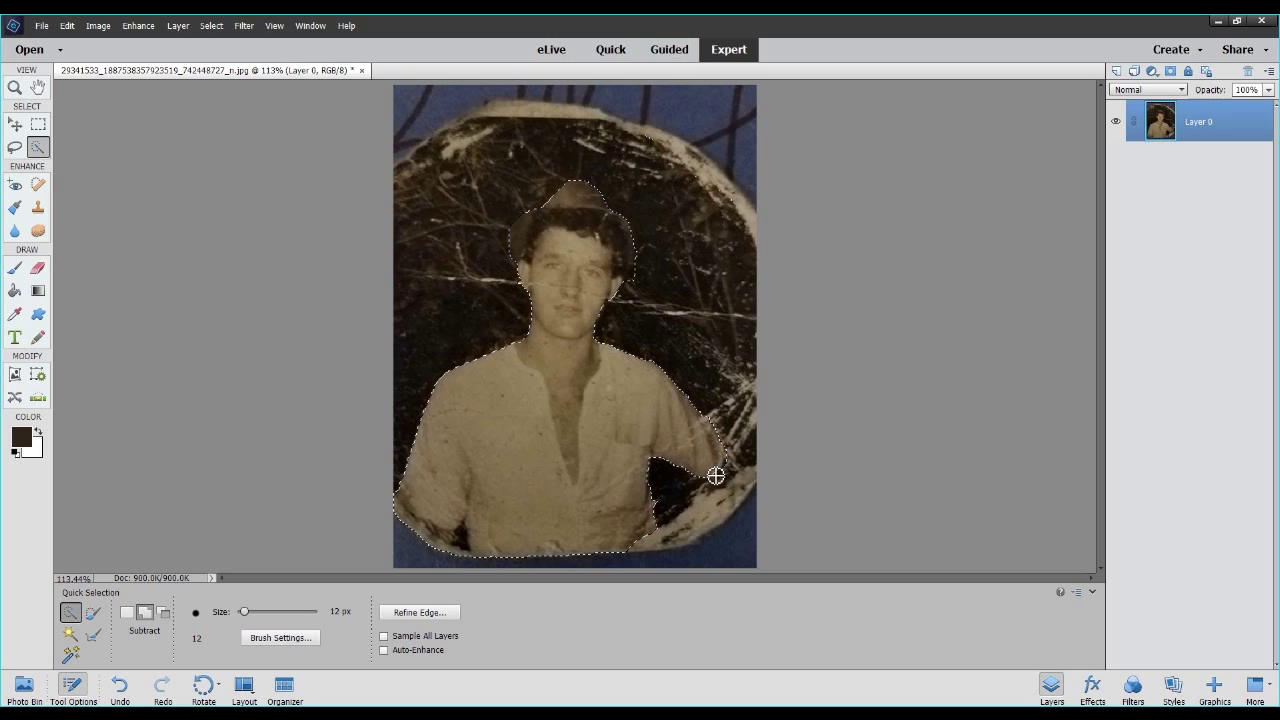
click(692, 484)
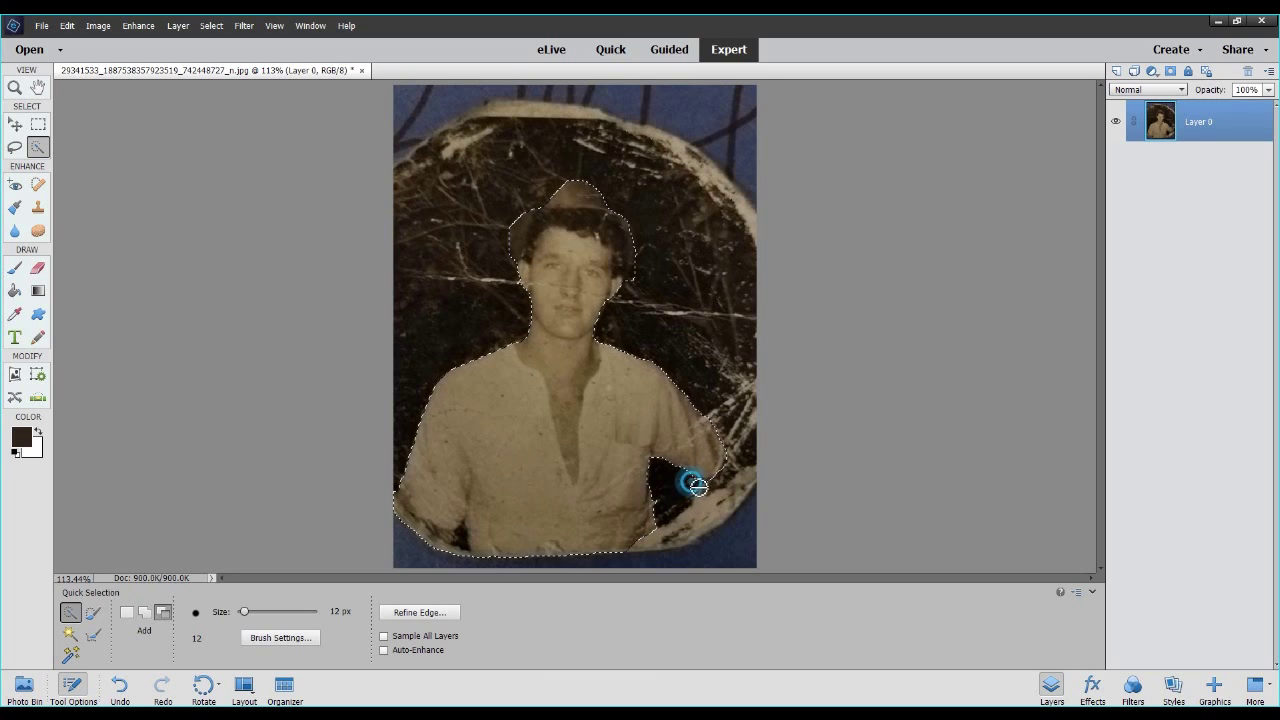
key(alt)
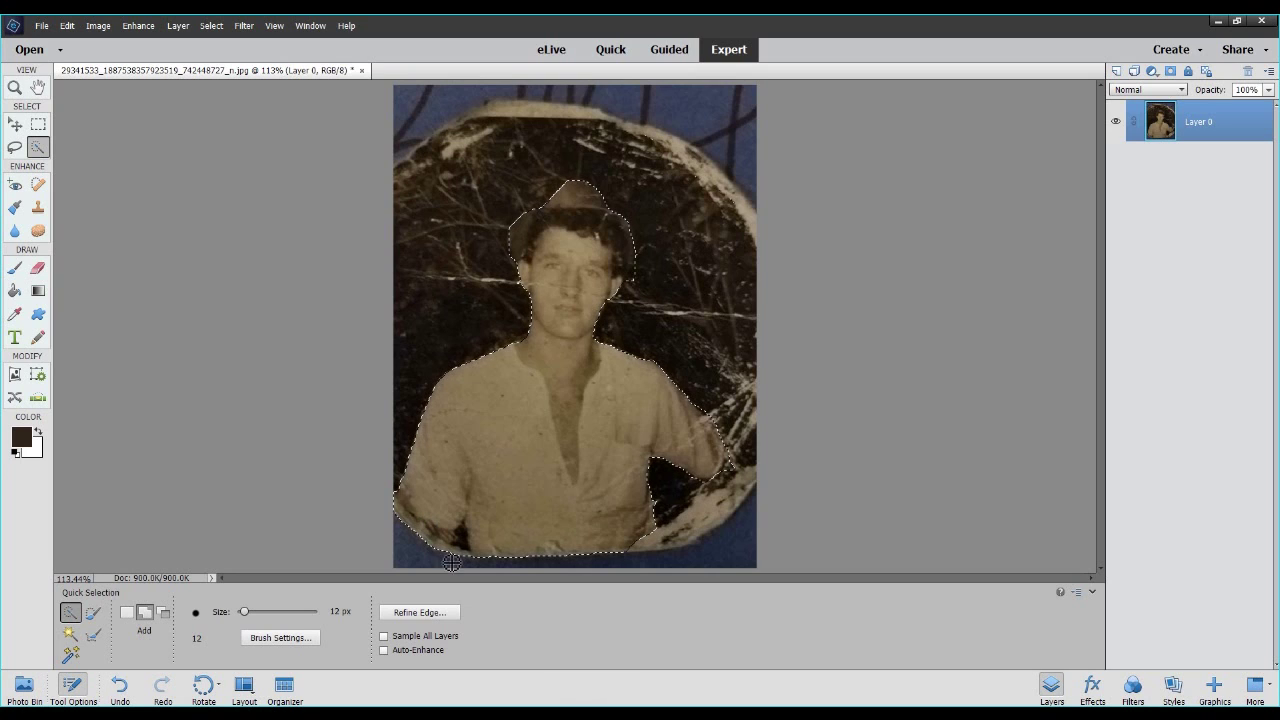
Subtract the dark gap beside the lowered arm from the selection and refine the outline around the ear and jaw.
key(alt)
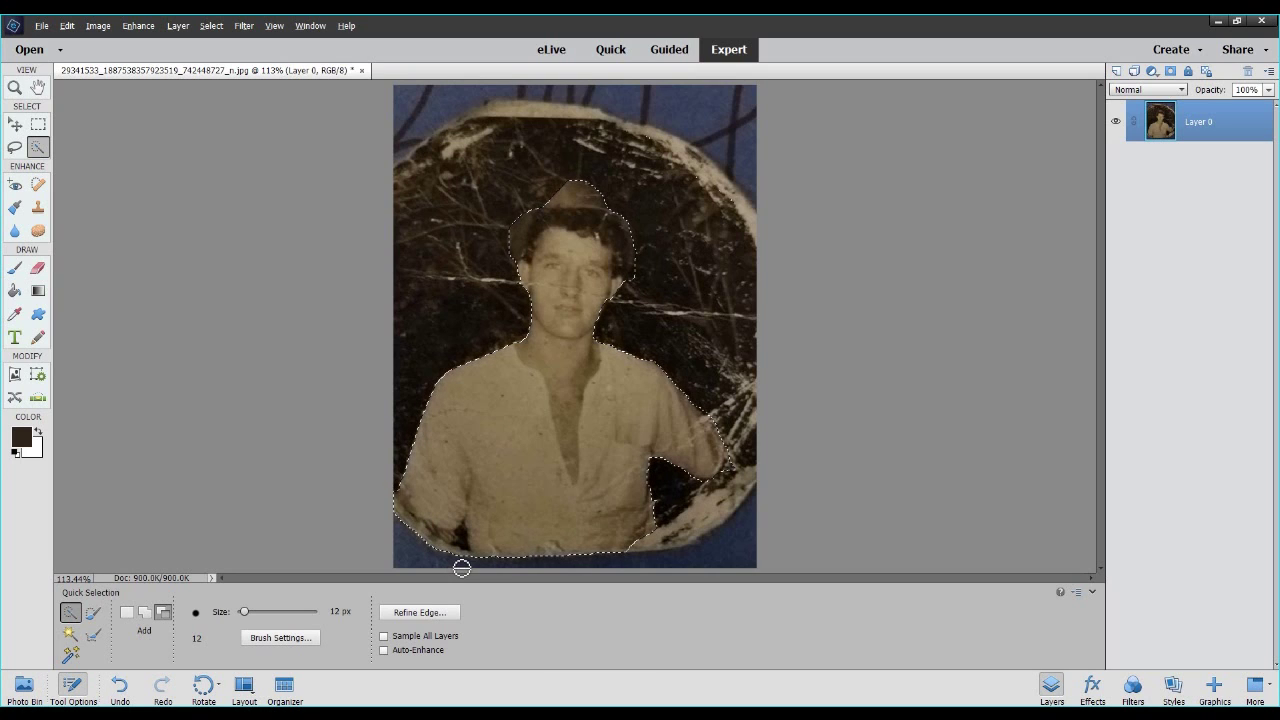
drag(465, 549, 457, 536)
drag(446, 548, 463, 551)
key(alt)
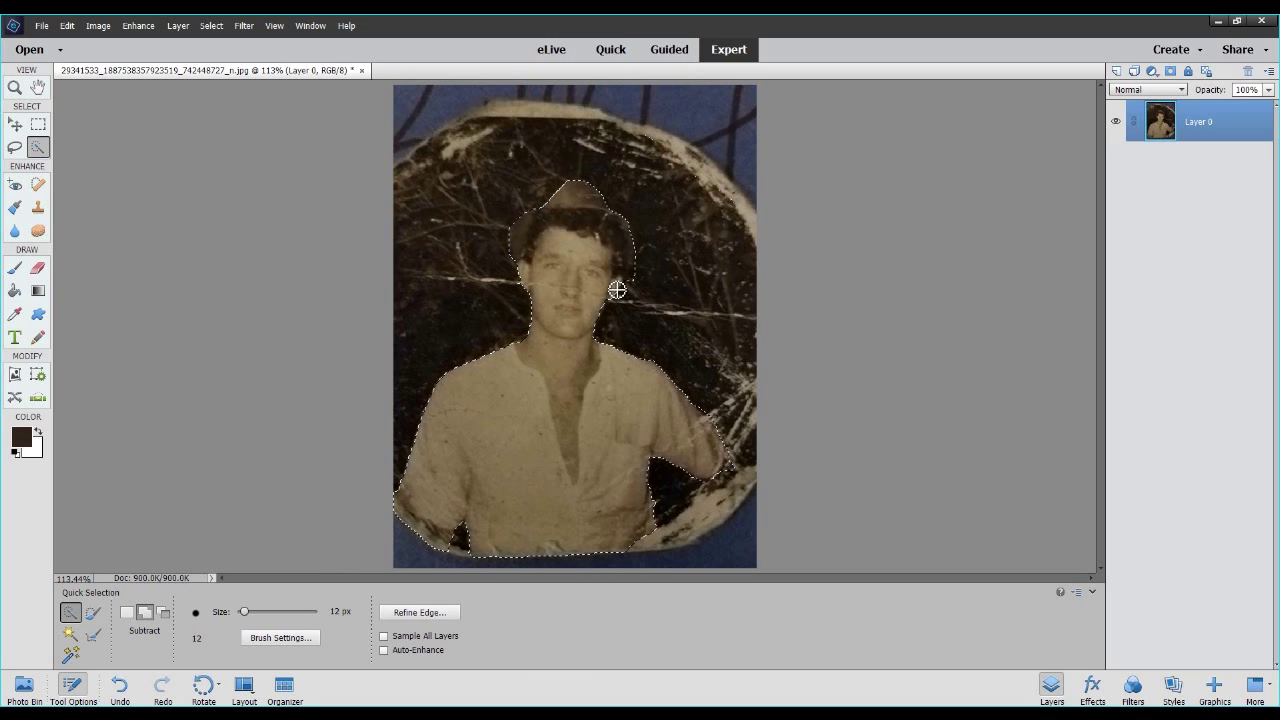
key(alt)
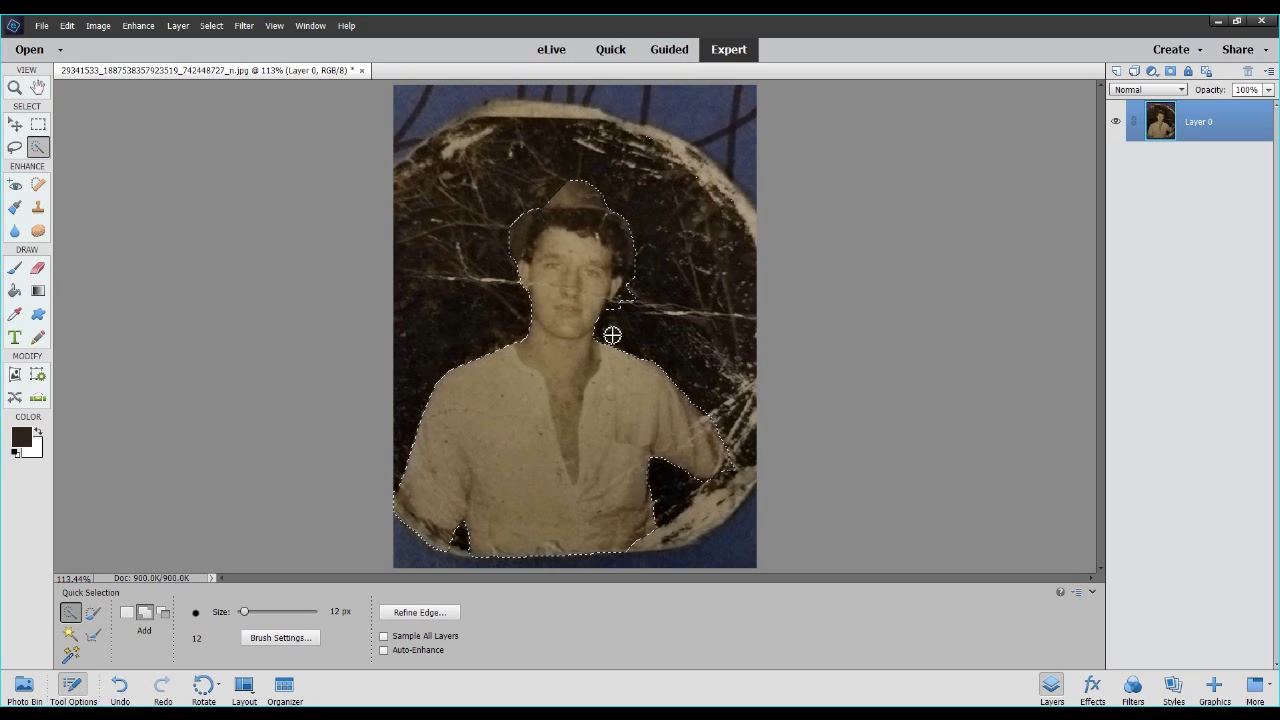
key(alt)
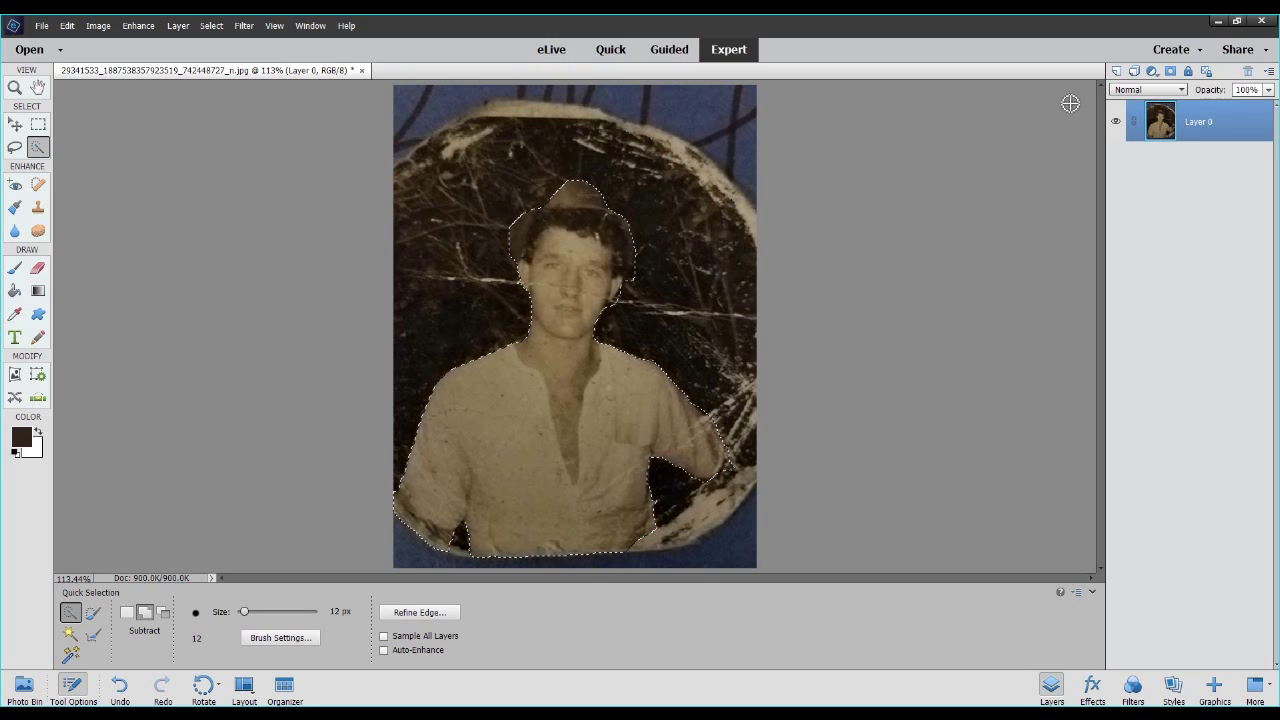
Paste the selected man onto a new layer and hide the original photo layer.
click(1116, 72)
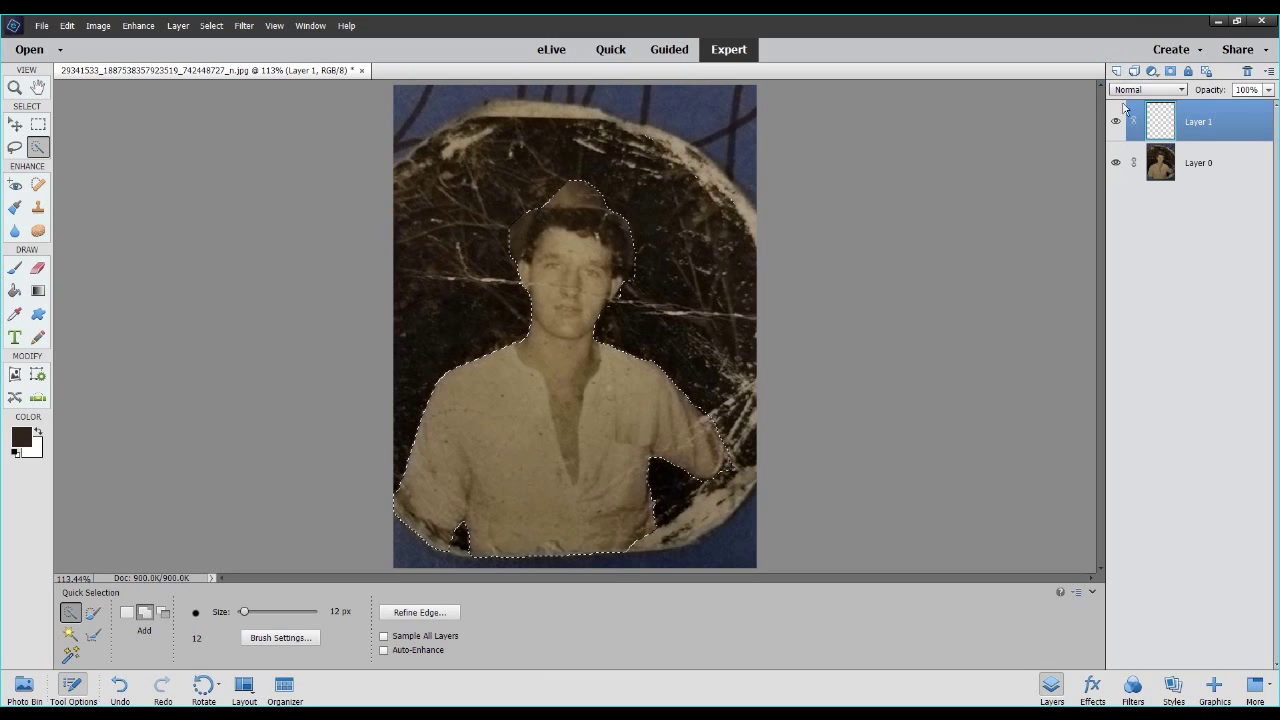
key(ctrl+v)
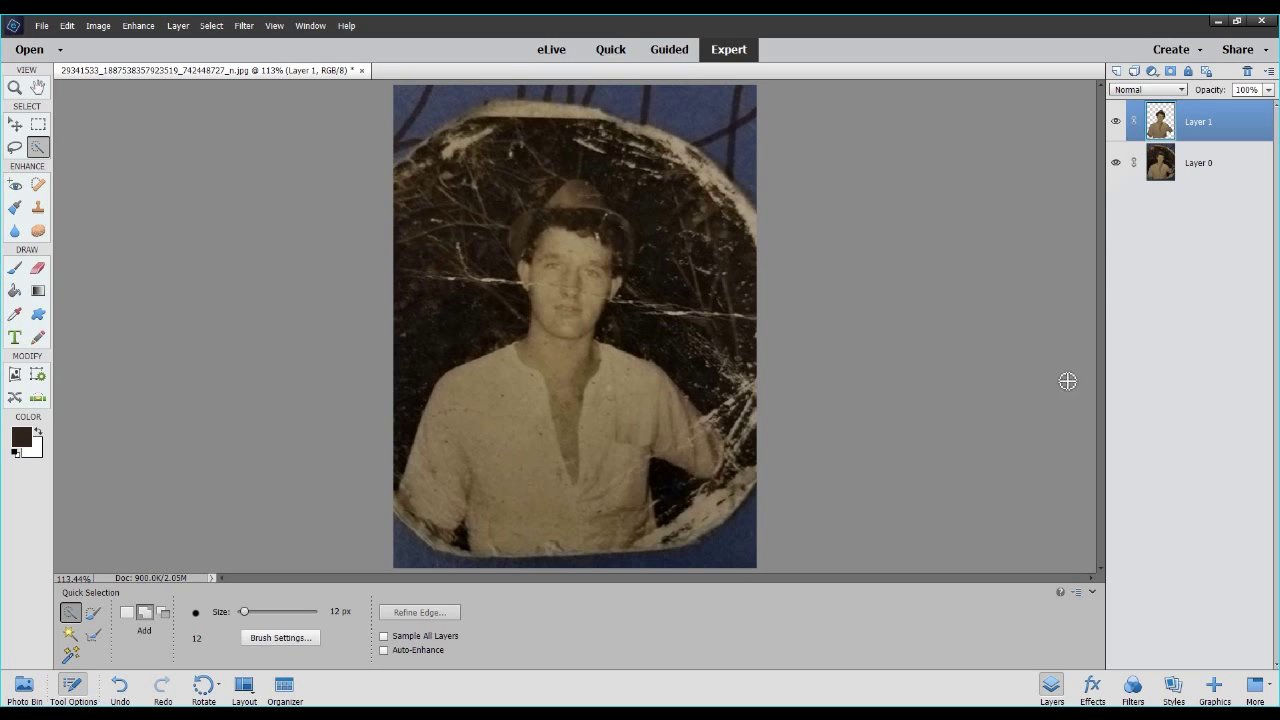
click(1117, 163)
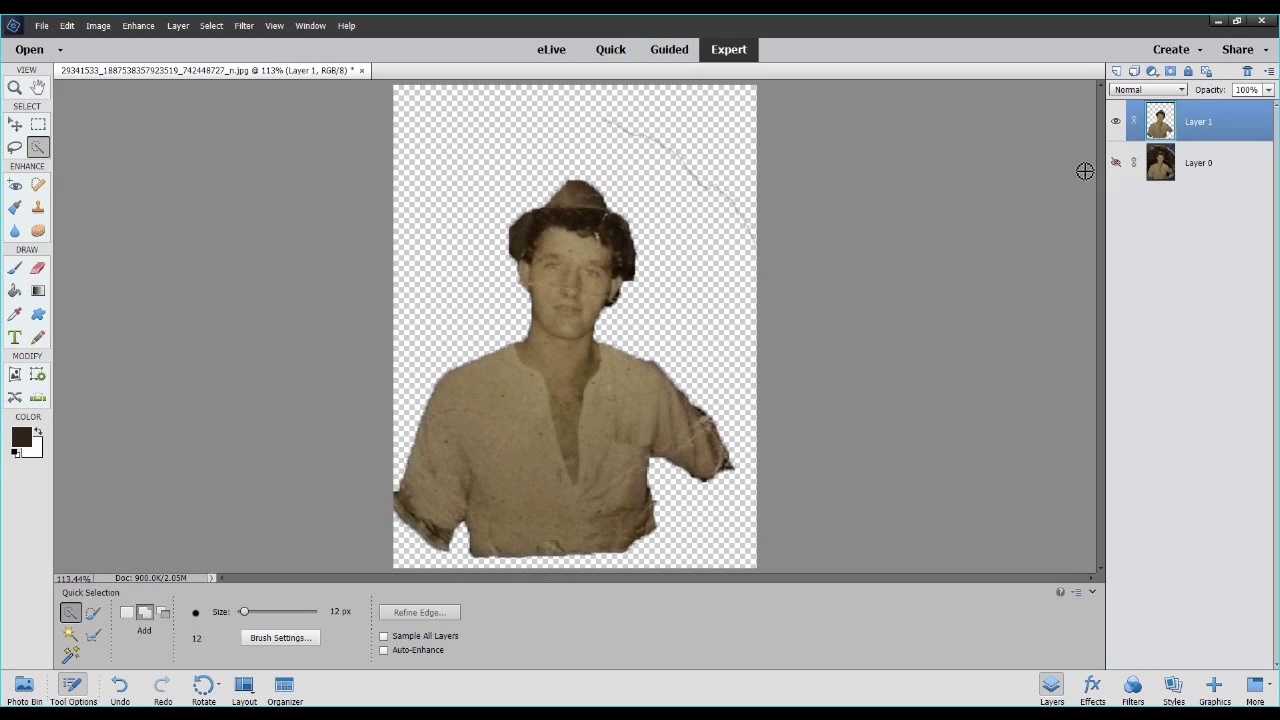
Toggle the original photo layer's visibility repeatedly to compare the cutout with the full photo.
click(1115, 166)
click(1116, 166)
click(1117, 167)
click(1117, 167)
click(1117, 167)
click(1117, 167)
click(1117, 167)
click(1117, 167)
click(1117, 167)
click(1117, 167)
click(1117, 167)
click(1117, 167)
click(1117, 167)
click(1117, 167)
click(1117, 167)
click(1117, 167)
click(1117, 167)
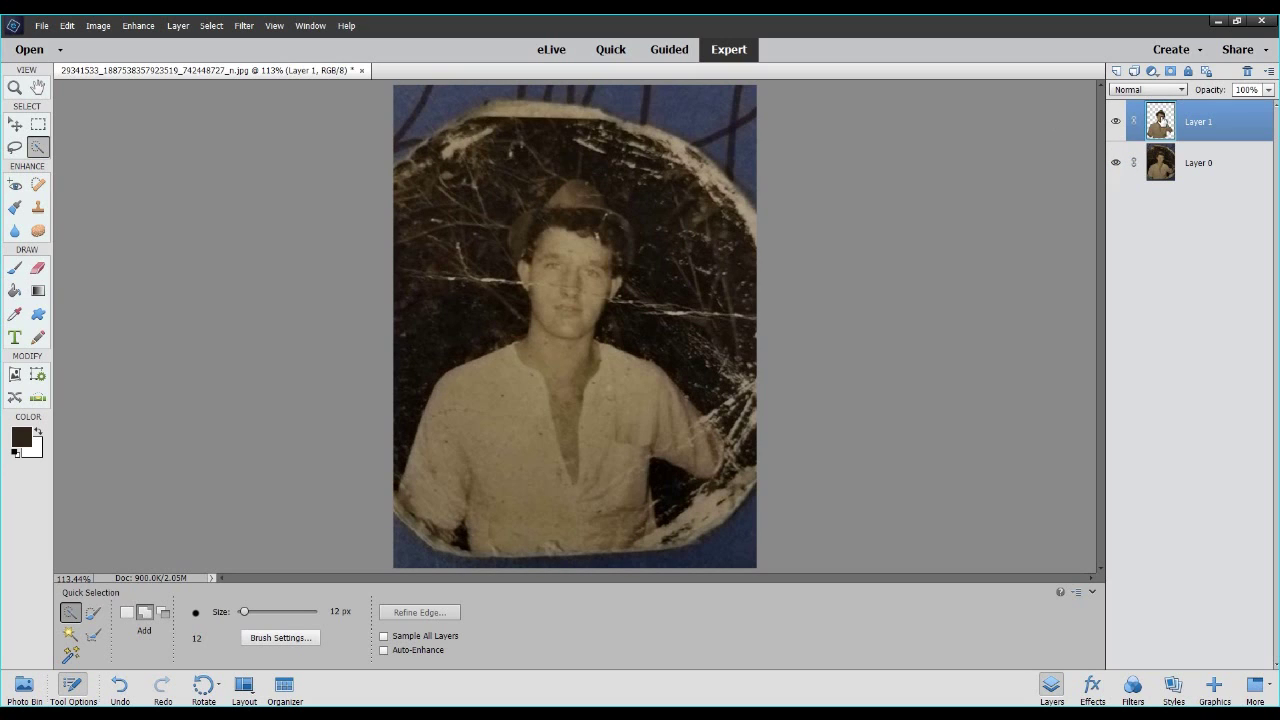
Delete the layer holding the man's cutout.
right_click(1160, 117)
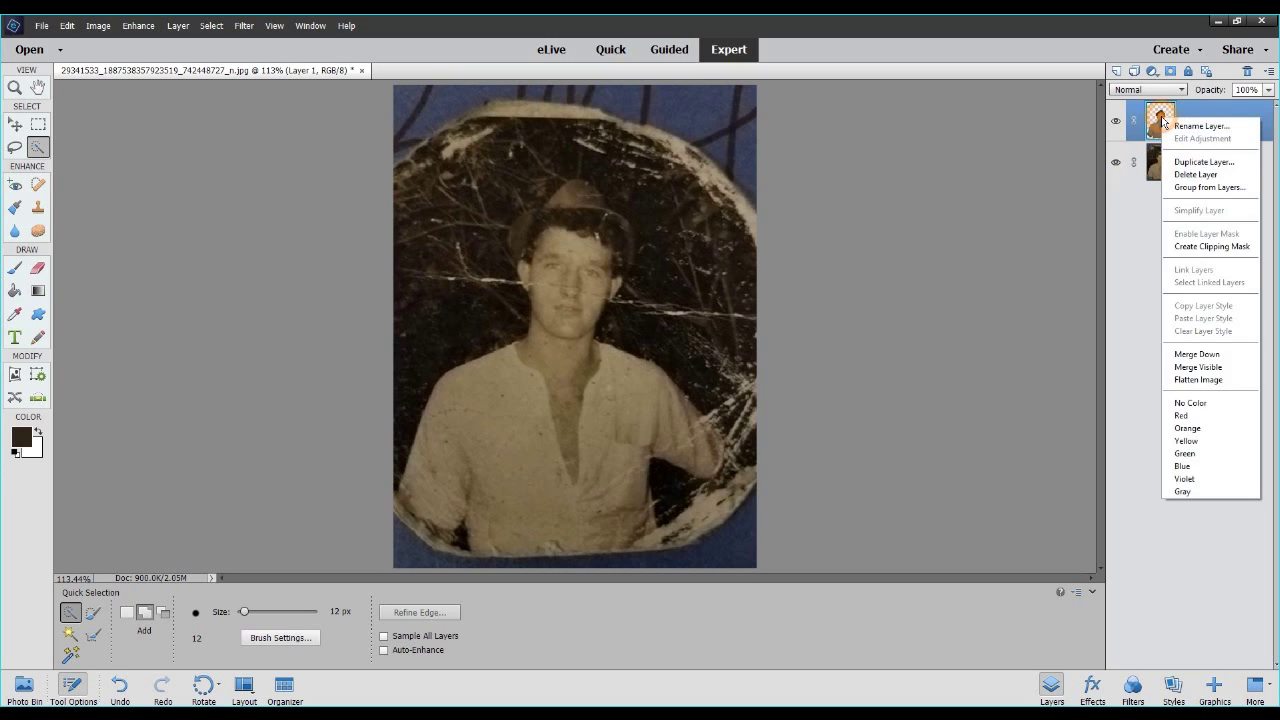
click(1196, 174)
click(614, 275)
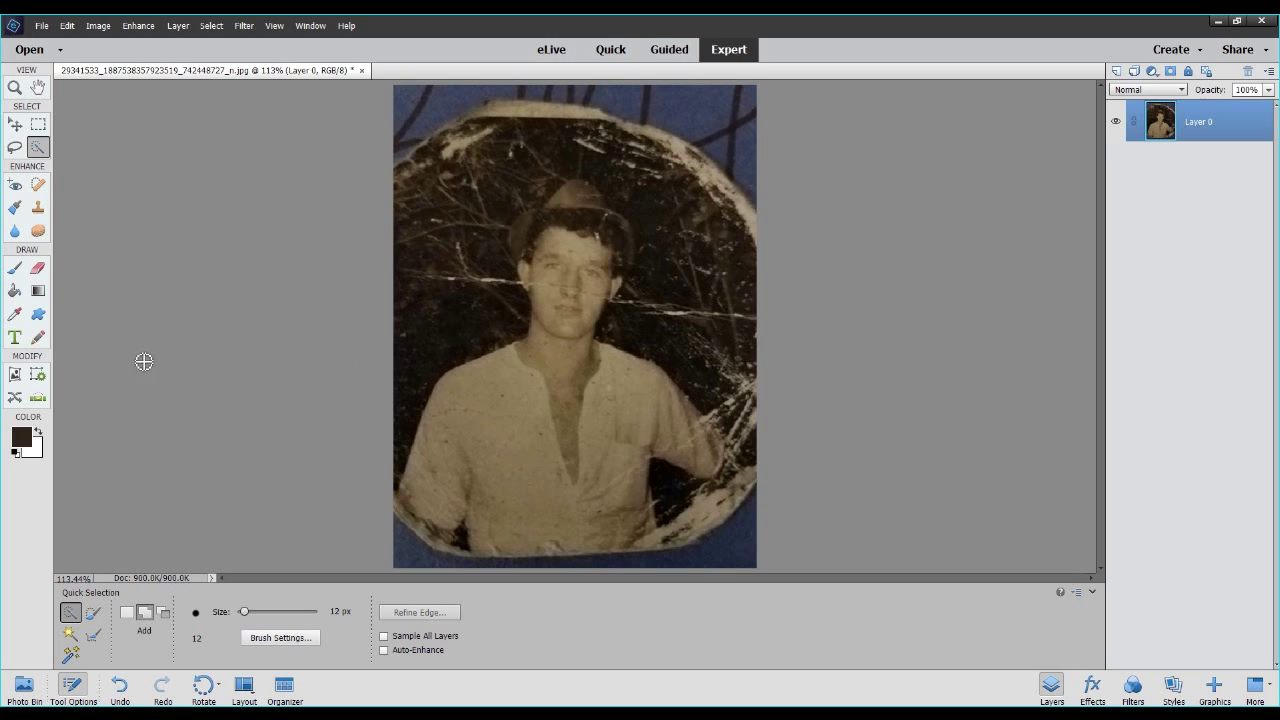
Sample a dark tone from the photo's backdrop above the man's shoulder as the foreground colour.
click(15, 314)
click(449, 332)
click(464, 320)
click(445, 332)
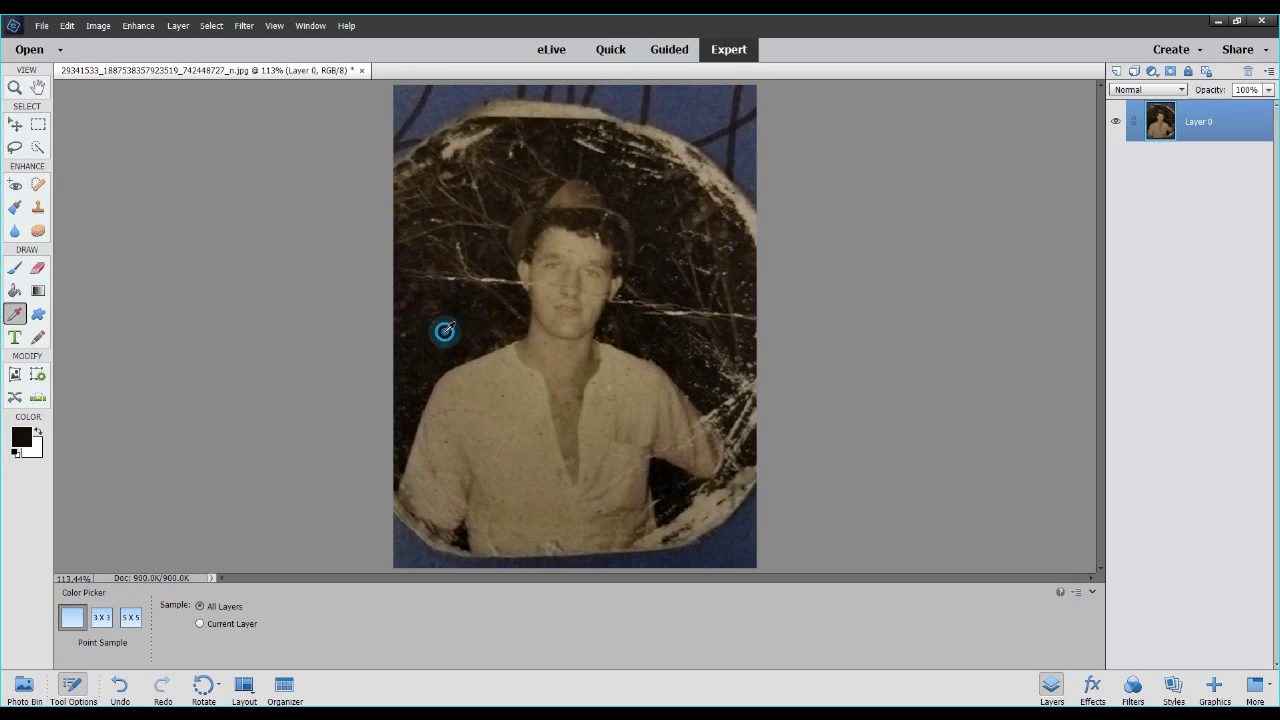
click(404, 379)
click(445, 319)
click(443, 340)
click(458, 328)
Set the Brush size to 20 px and paint a vertical dark stroke over the scratched backdrop beside the man's head.
click(15, 267)
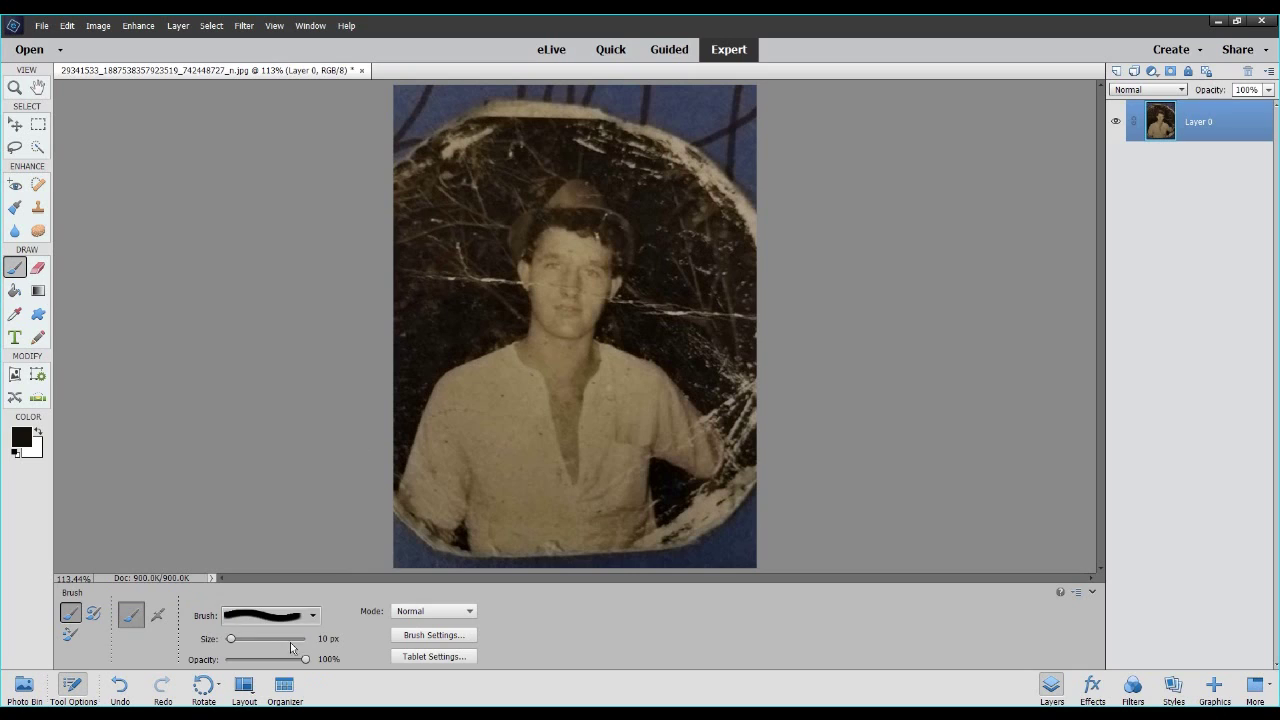
drag(230, 640, 239, 641)
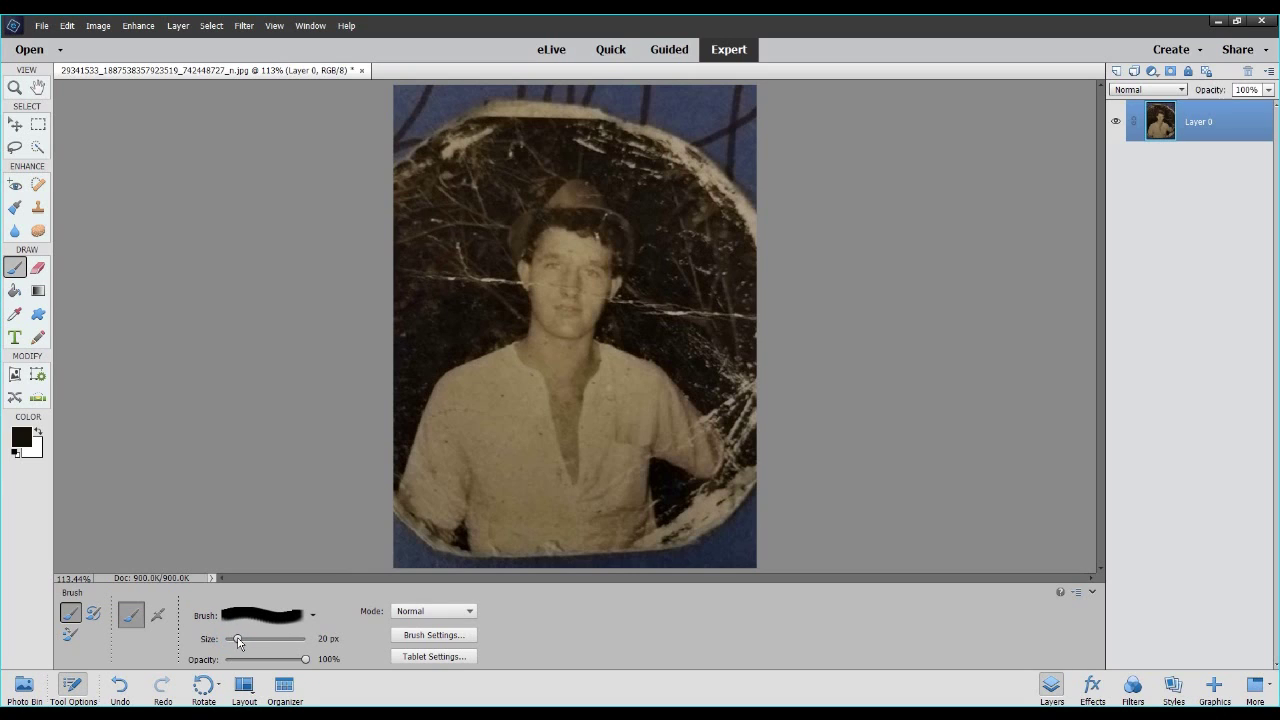
drag(478, 128, 460, 287)
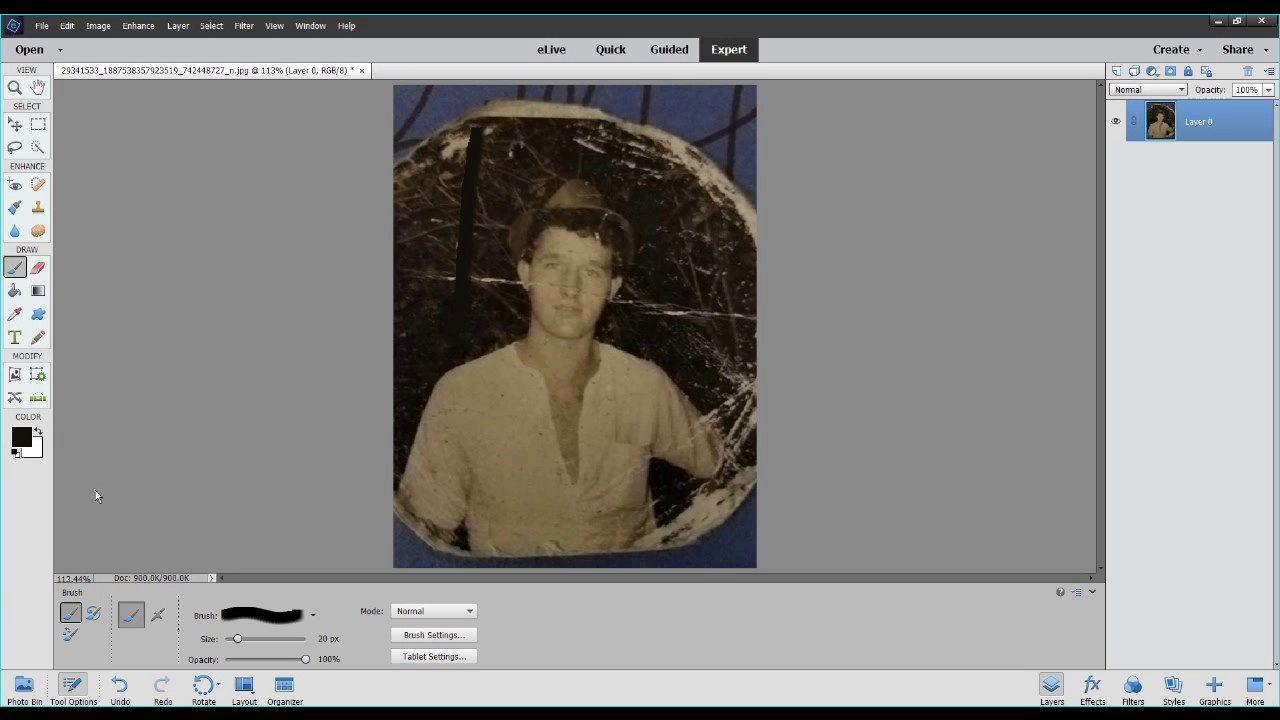
Set the foreground colour to pure black (000000) and paint a second stroke on the backdrop beside the man's head.
click(28, 441)
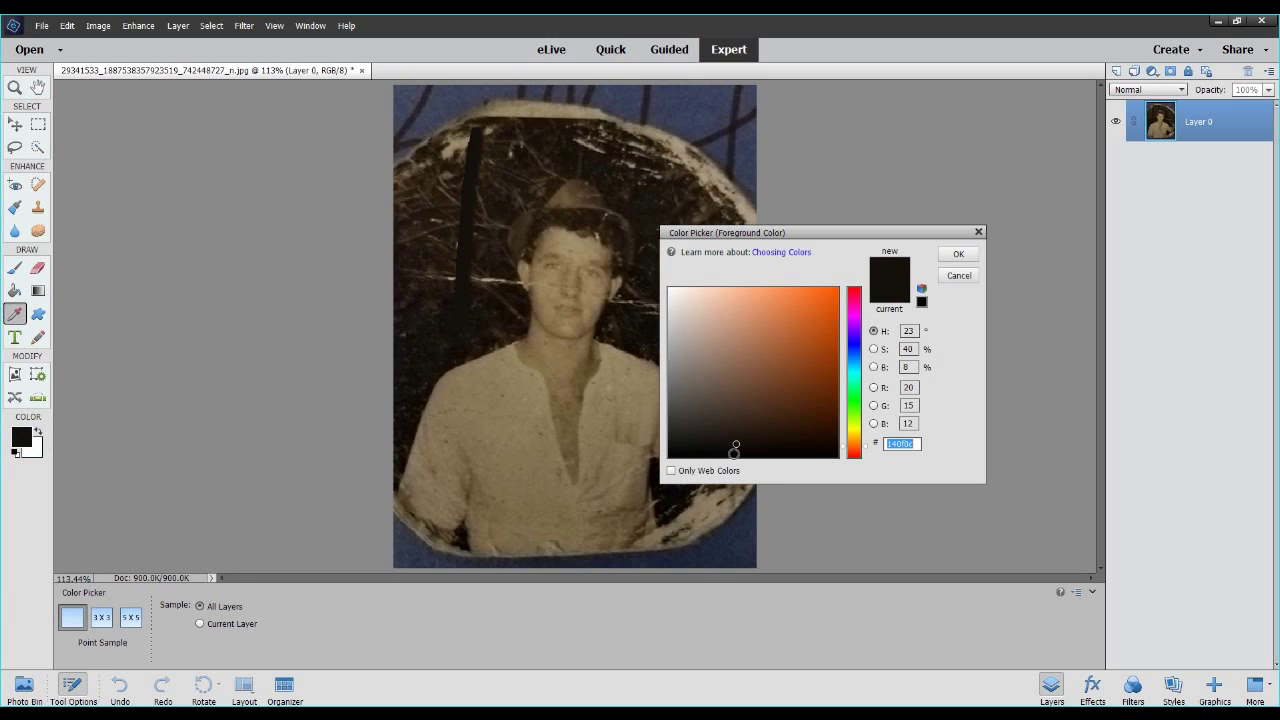
drag(738, 442, 669, 457)
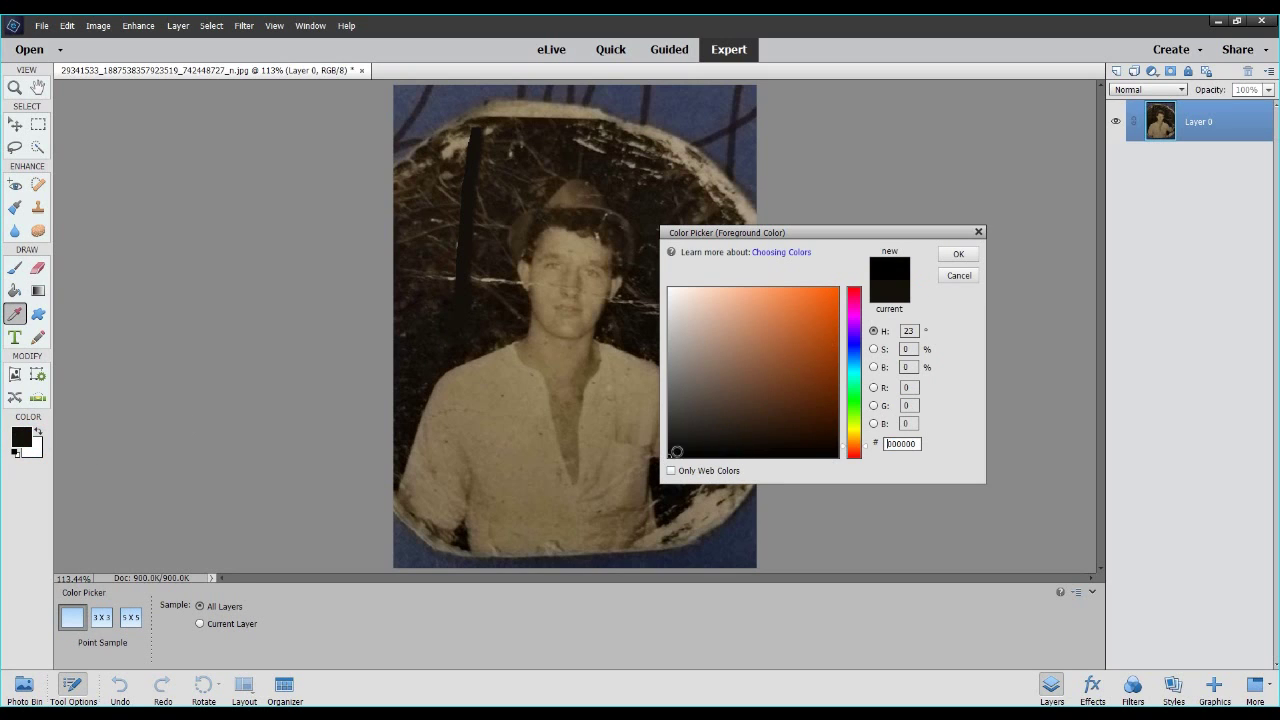
click(958, 254)
mouse_move(520, 128)
mouse_down()
mouse_move(494, 260)
mouse_move(482, 316)
mouse_up()
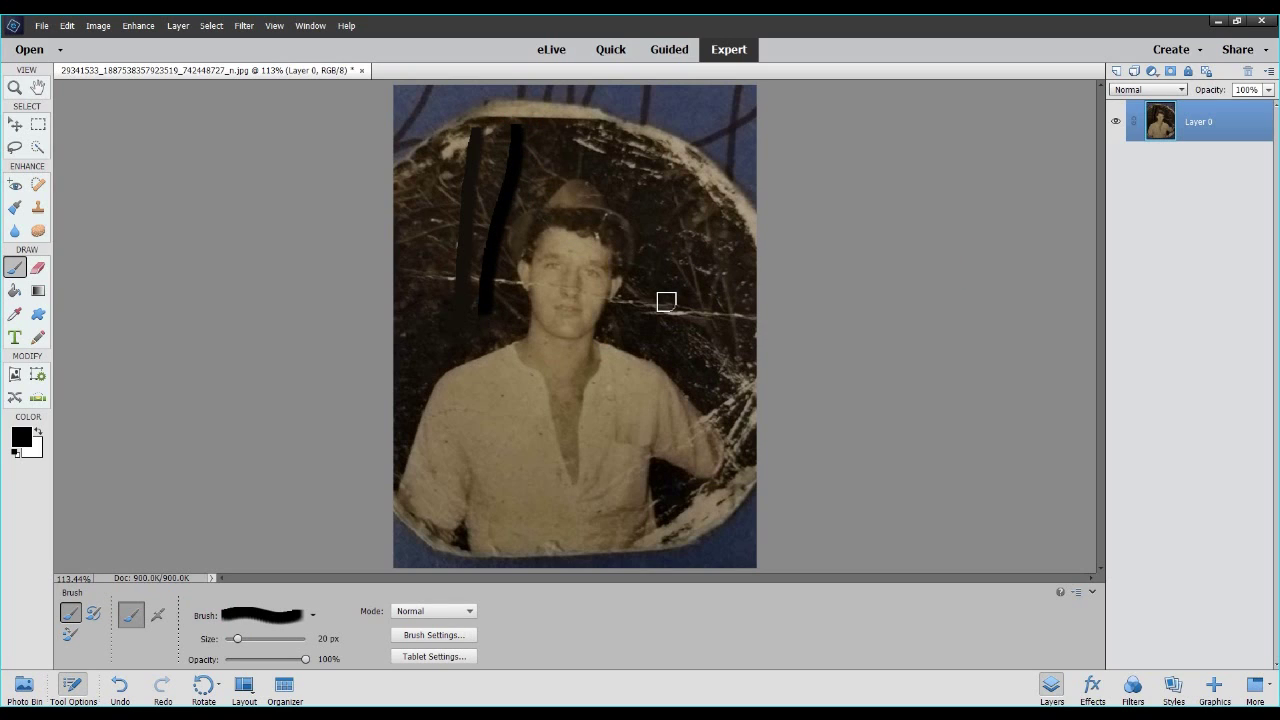
Undo both brush strokes painted on the backdrop.
click(67, 25)
click(97, 40)
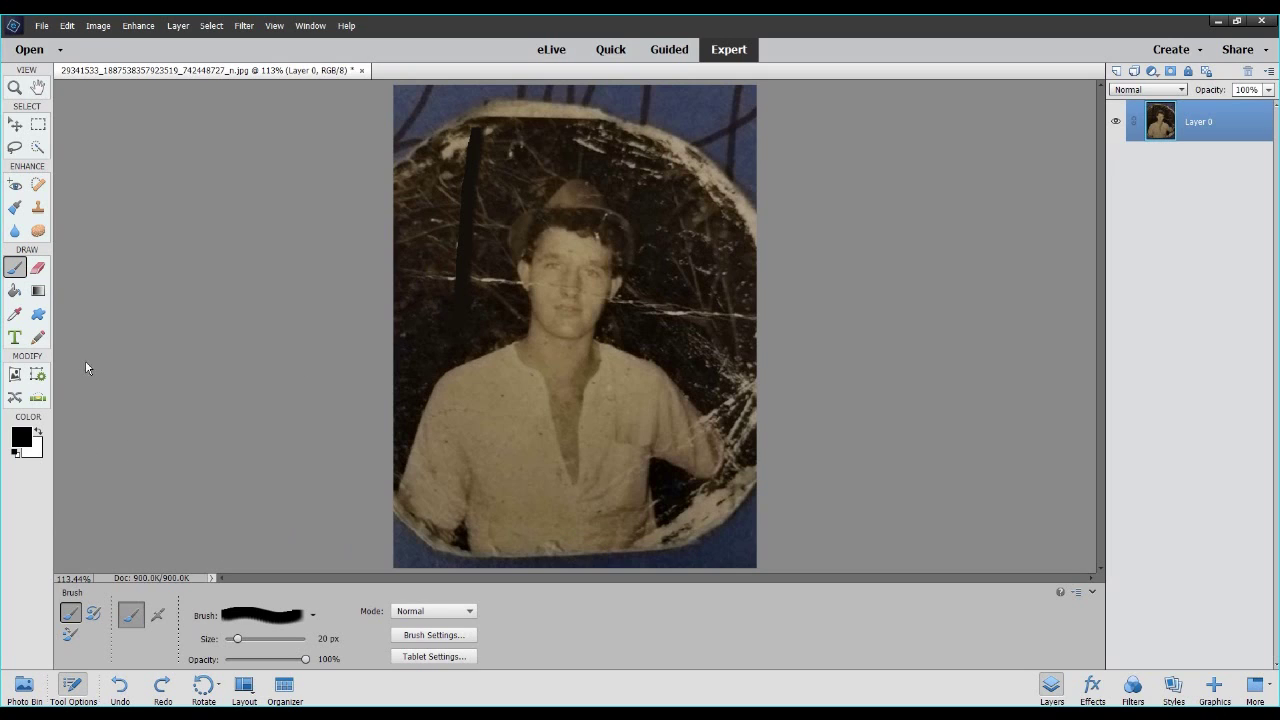
click(67, 25)
click(67, 41)
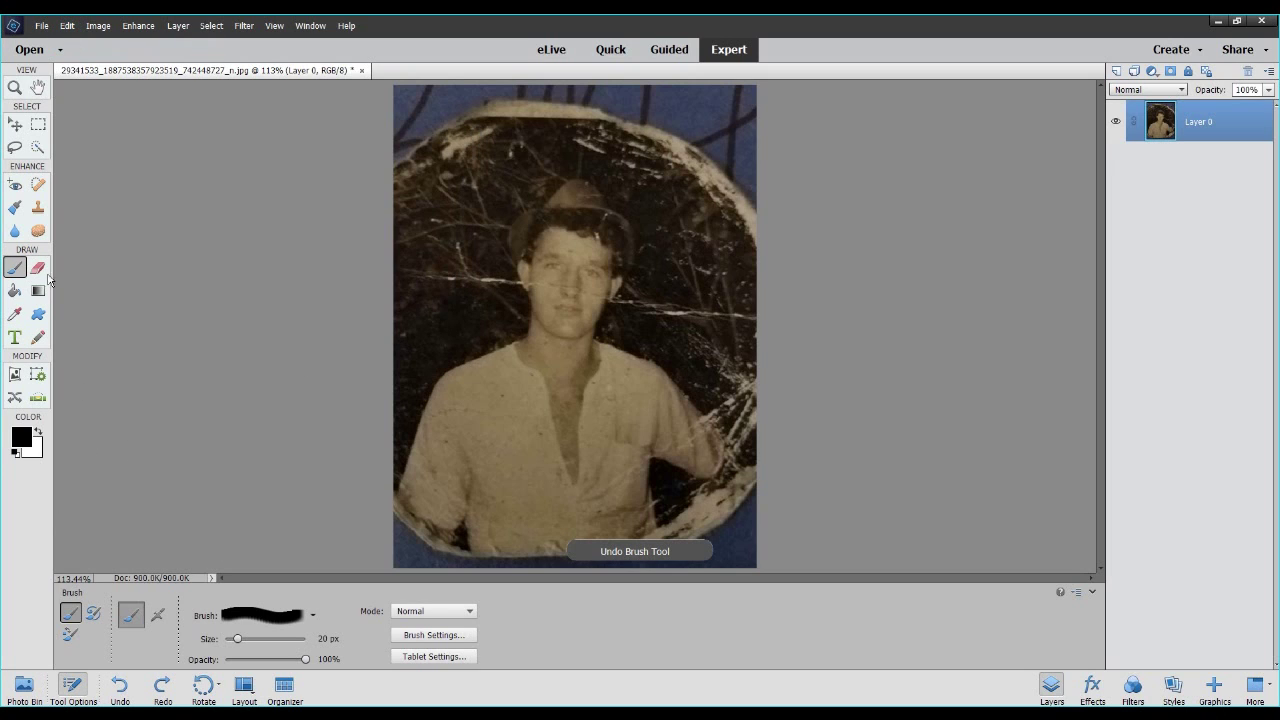
Sample the backdrop's dark brown tone and paint over the photo's left edge, from beside the shoulder up to the upper corner.
click(15, 313)
click(437, 309)
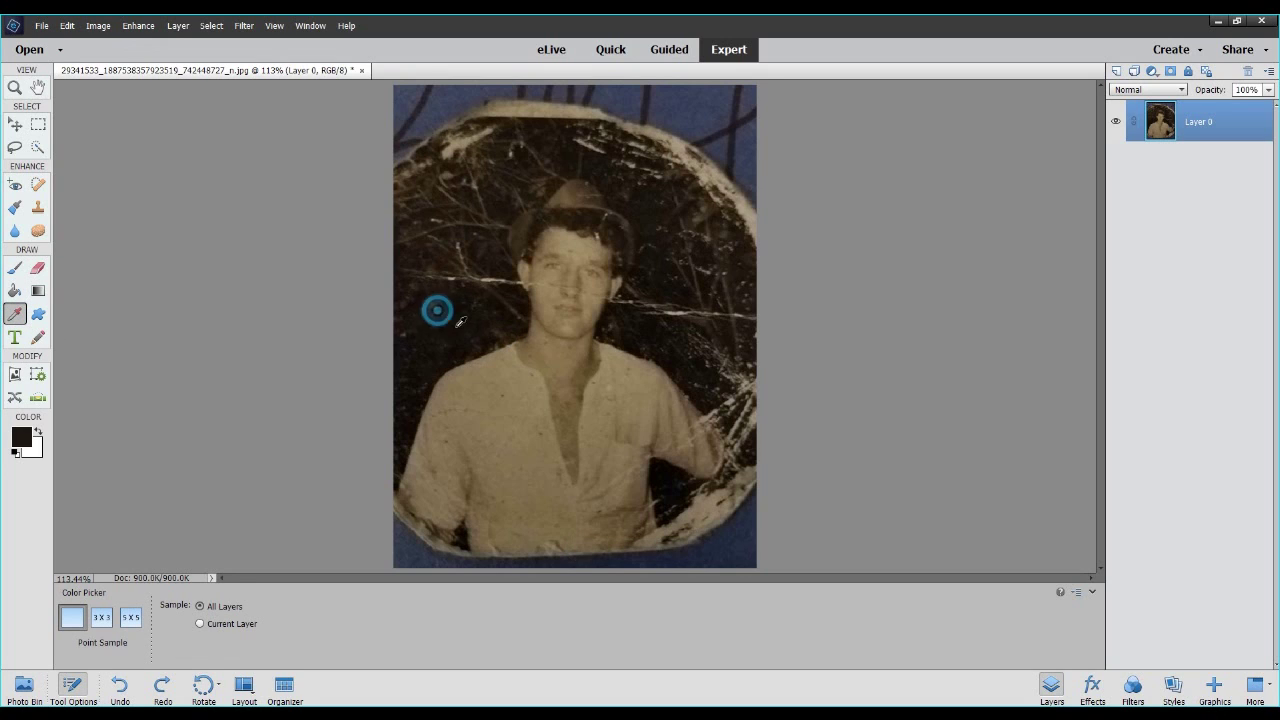
click(15, 267)
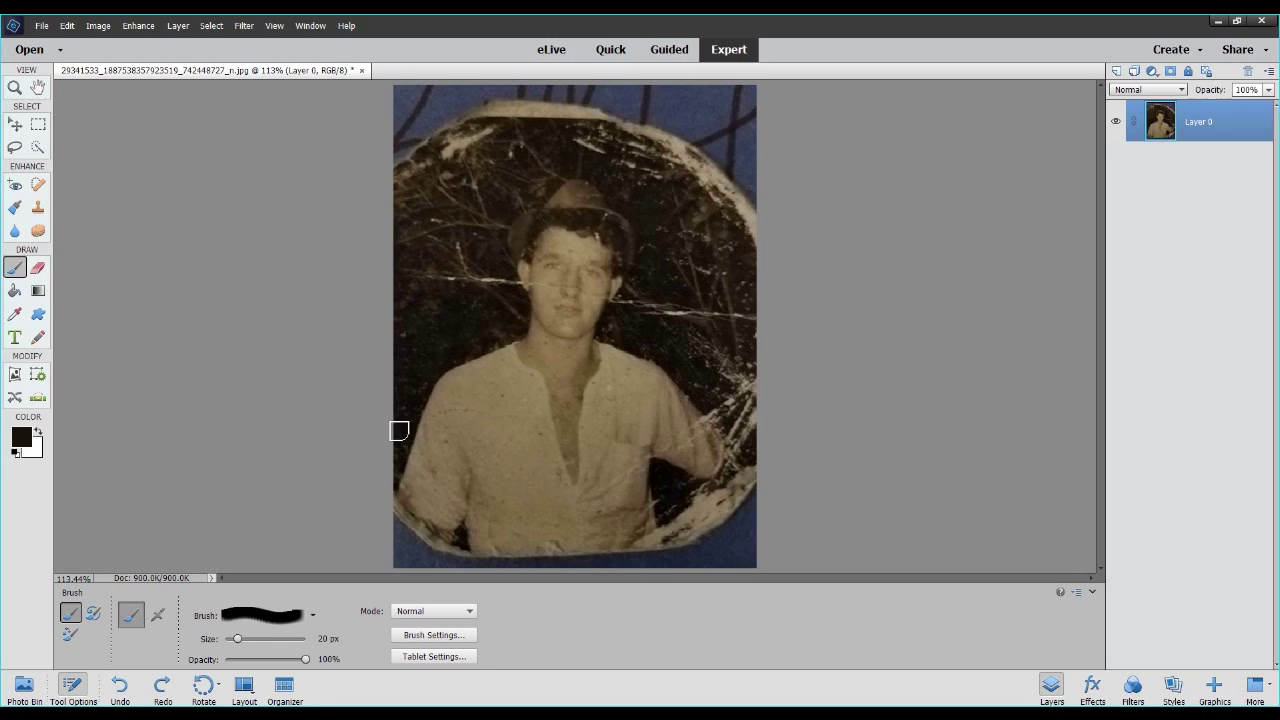
mouse_move(406, 236)
mouse_down()
mouse_move(412, 175)
mouse_move(402, 301)
mouse_move(411, 167)
mouse_move(400, 354)
mouse_move(412, 170)
mouse_move(395, 161)
mouse_move(410, 113)
mouse_up()
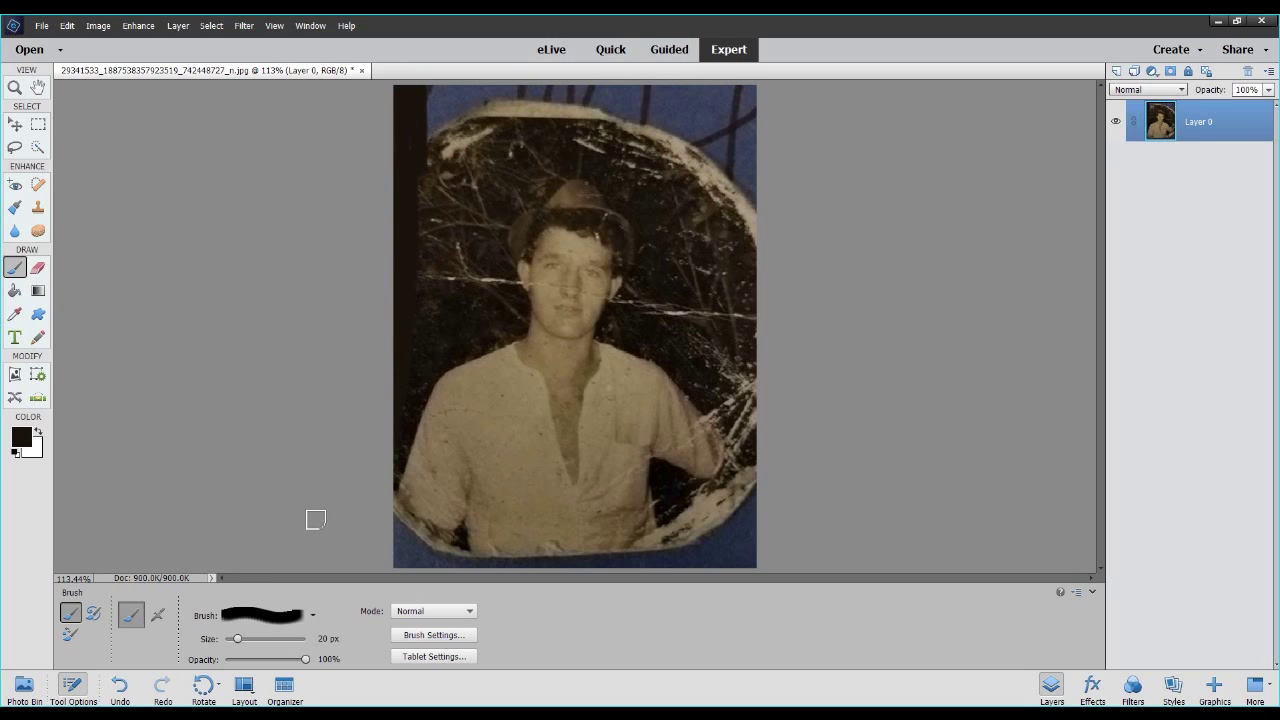
Set the Brush size to 49 px and paint over the torn blue edges along the photo's top, side and lower corner.
drag(240, 642, 258, 638)
mouse_move(462, 95)
mouse_down()
mouse_move(449, 177)
mouse_move(446, 124)
mouse_move(478, 122)
mouse_move(460, 138)
mouse_up()
mouse_move(522, 90)
mouse_down()
mouse_move(691, 125)
mouse_move(653, 100)
mouse_move(569, 117)
mouse_move(758, 95)
mouse_move(772, 266)
mouse_move(760, 304)
mouse_move(761, 563)
mouse_move(719, 590)
mouse_move(638, 574)
mouse_move(570, 577)
mouse_move(525, 598)
mouse_move(376, 569)
mouse_up()
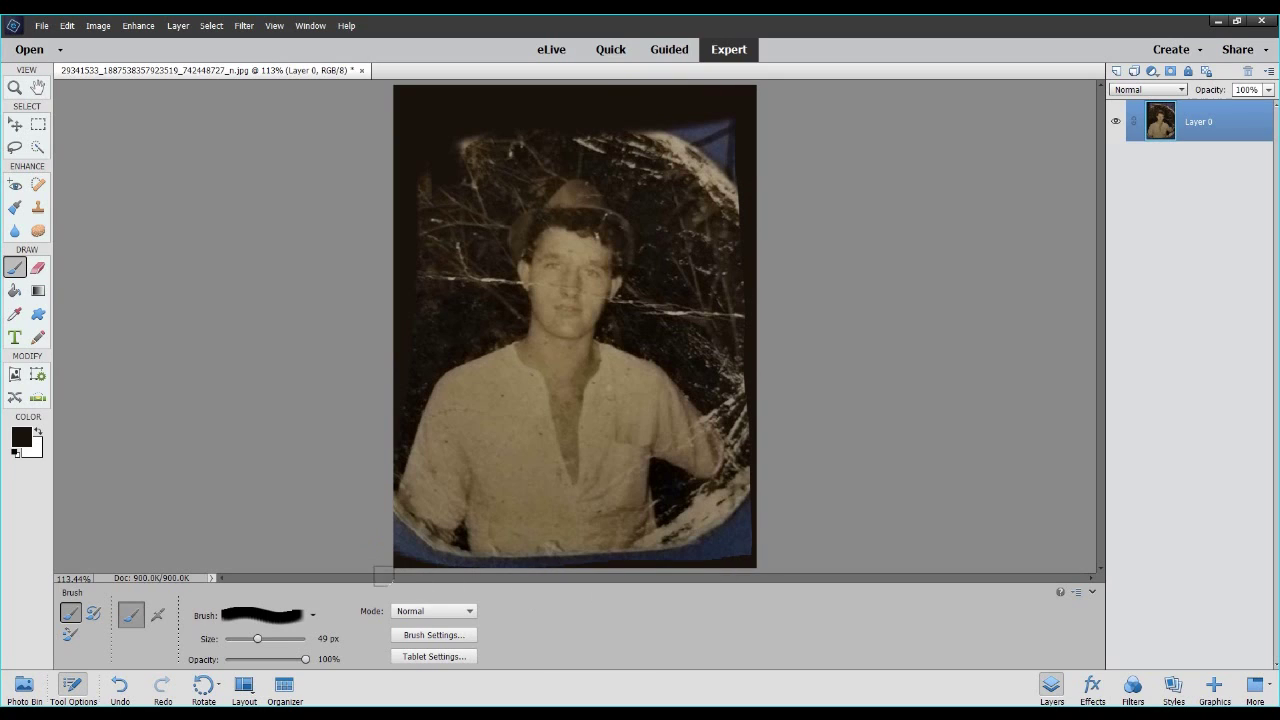
mouse_move(649, 571)
mouse_down()
mouse_move(735, 530)
mouse_move(762, 500)
mouse_up()
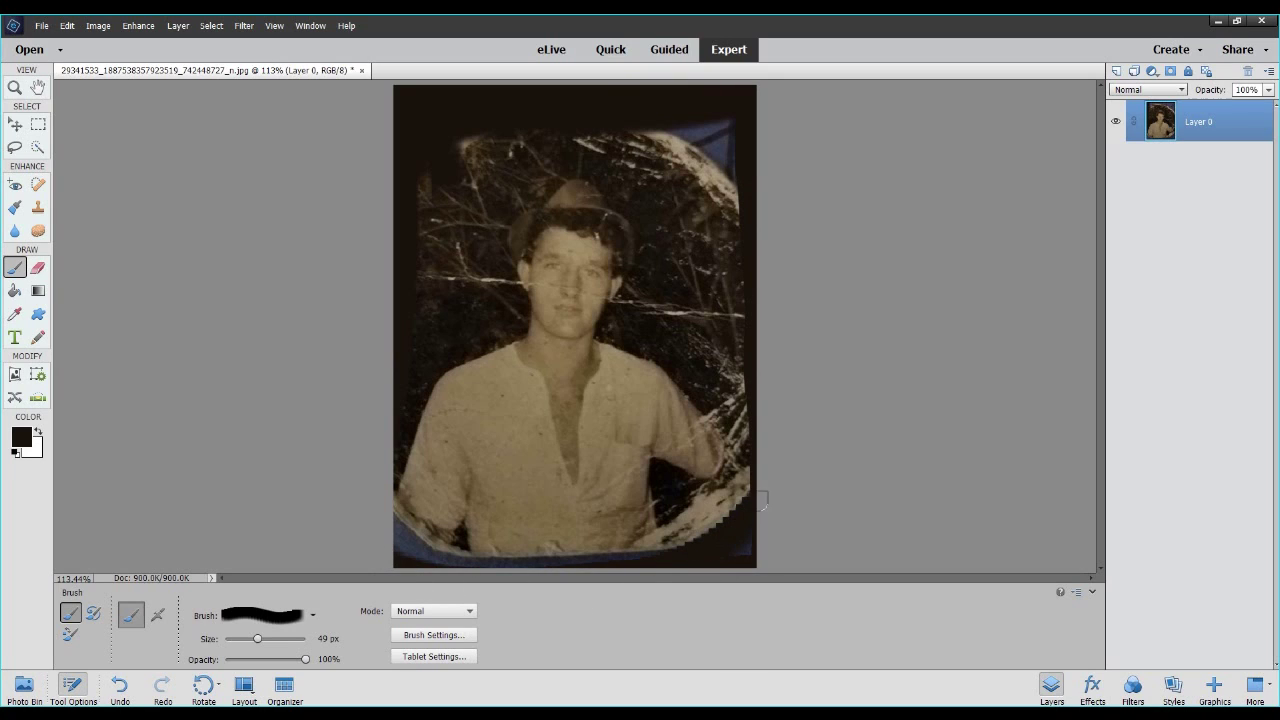
Paint over the scratched backdrop around the man's head and shoulders and the torn area beside and below his bent arm.
mouse_move(735, 545)
mouse_down()
mouse_move(759, 460)
mouse_move(743, 377)
mouse_move(759, 255)
mouse_move(731, 152)
mouse_move(728, 221)
mouse_move(699, 190)
mouse_move(709, 172)
mouse_move(640, 140)
mouse_up()
mouse_move(424, 175)
mouse_down()
mouse_move(425, 212)
mouse_move(486, 205)
mouse_move(488, 168)
mouse_move(600, 135)
mouse_move(672, 178)
mouse_move(700, 228)
mouse_move(699, 291)
mouse_move(660, 312)
mouse_move(704, 318)
mouse_move(706, 349)
mouse_up()
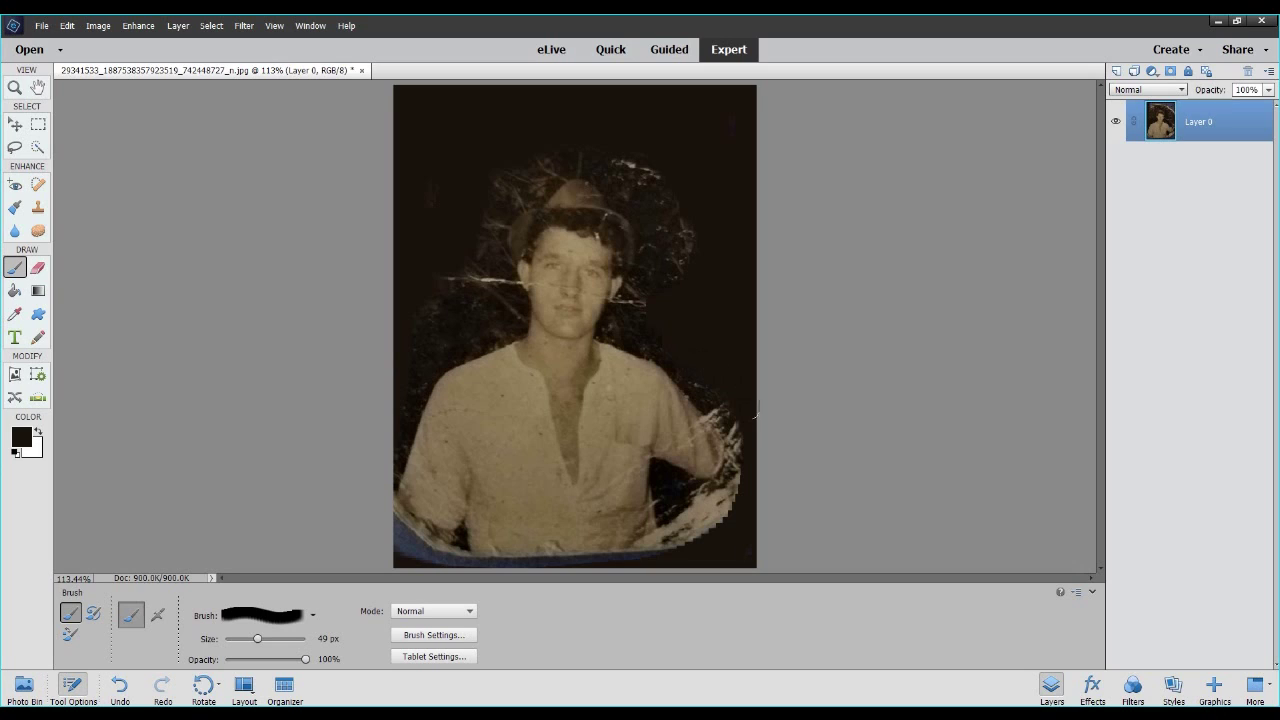
drag(675, 204, 622, 168)
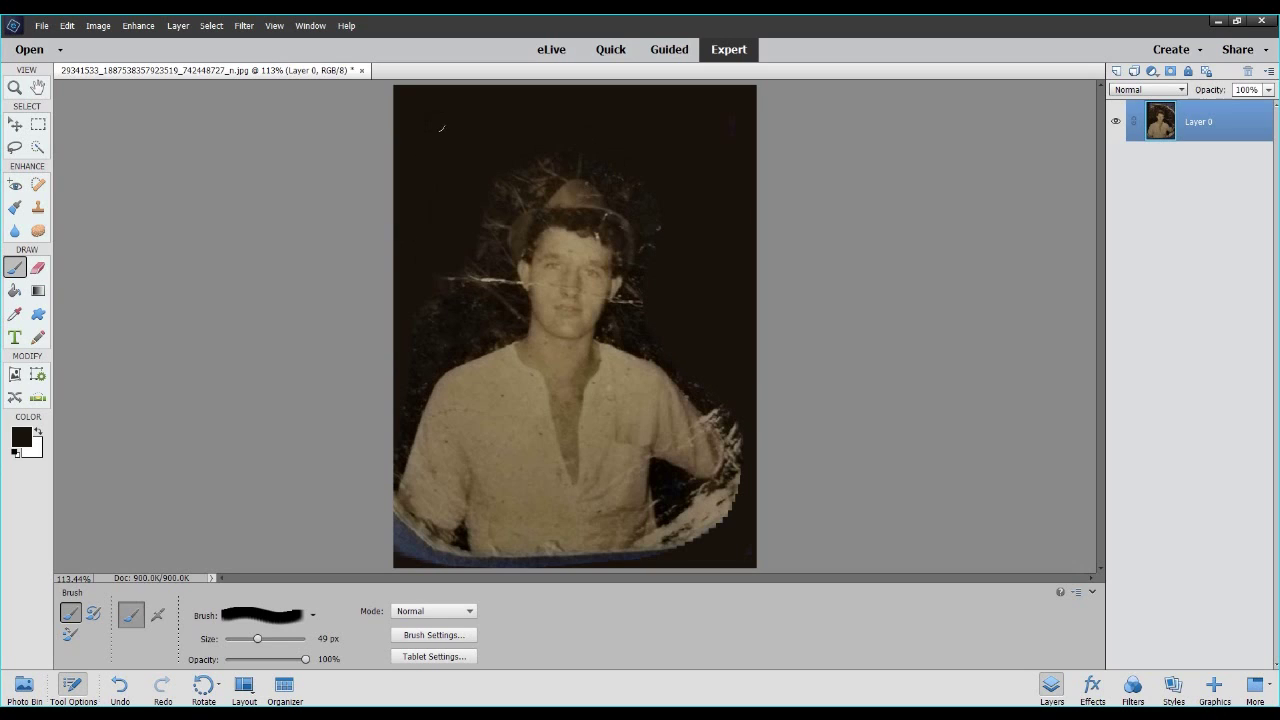
mouse_move(468, 274)
mouse_down()
mouse_move(435, 323)
mouse_move(491, 290)
mouse_up()
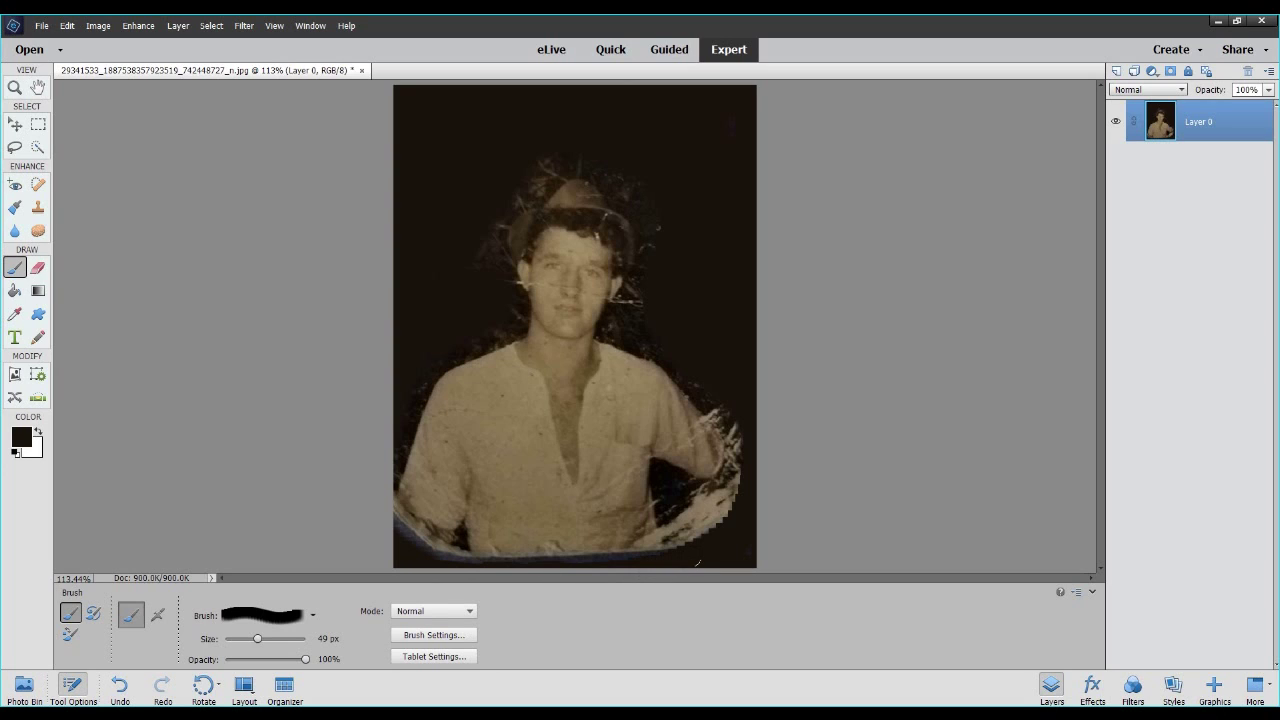
mouse_move(697, 563)
mouse_down()
mouse_move(690, 520)
mouse_move(736, 492)
mouse_up()
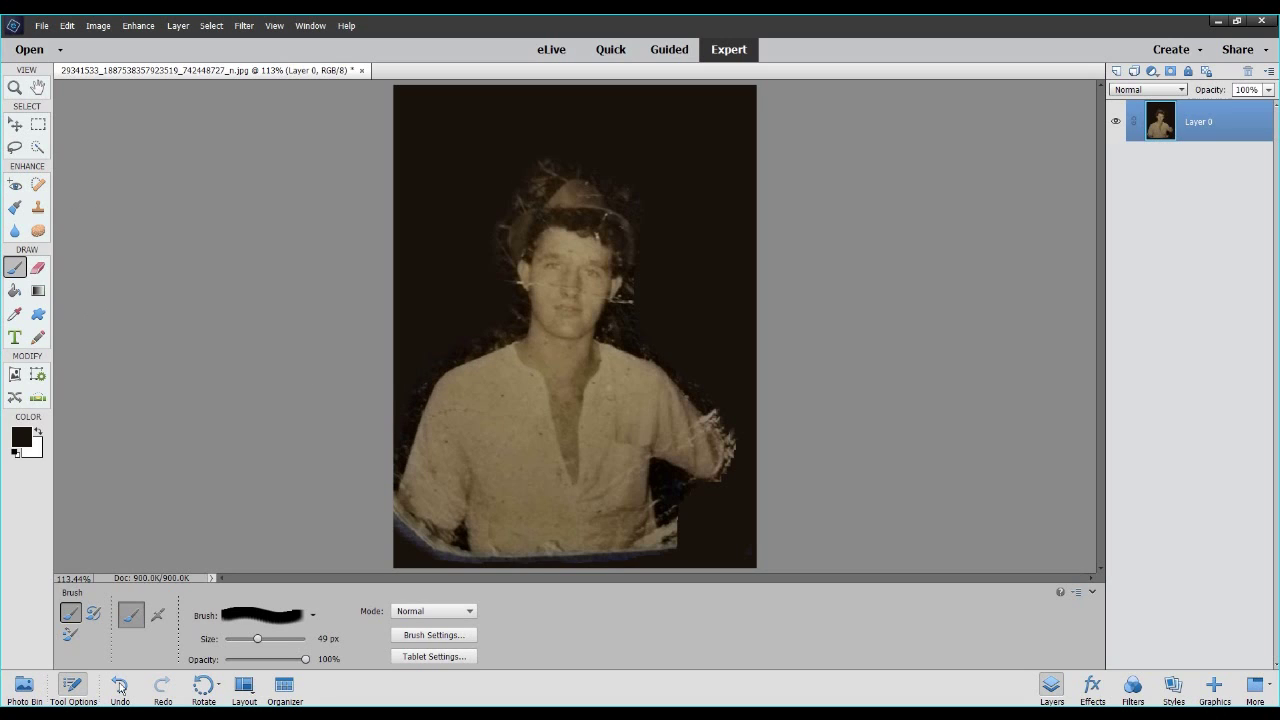
Set the Brush size to 4 px and trace dark backdrop along the shirt's side, the armpit and the bent arm's sleeve edge.
drag(258, 640, 227, 647)
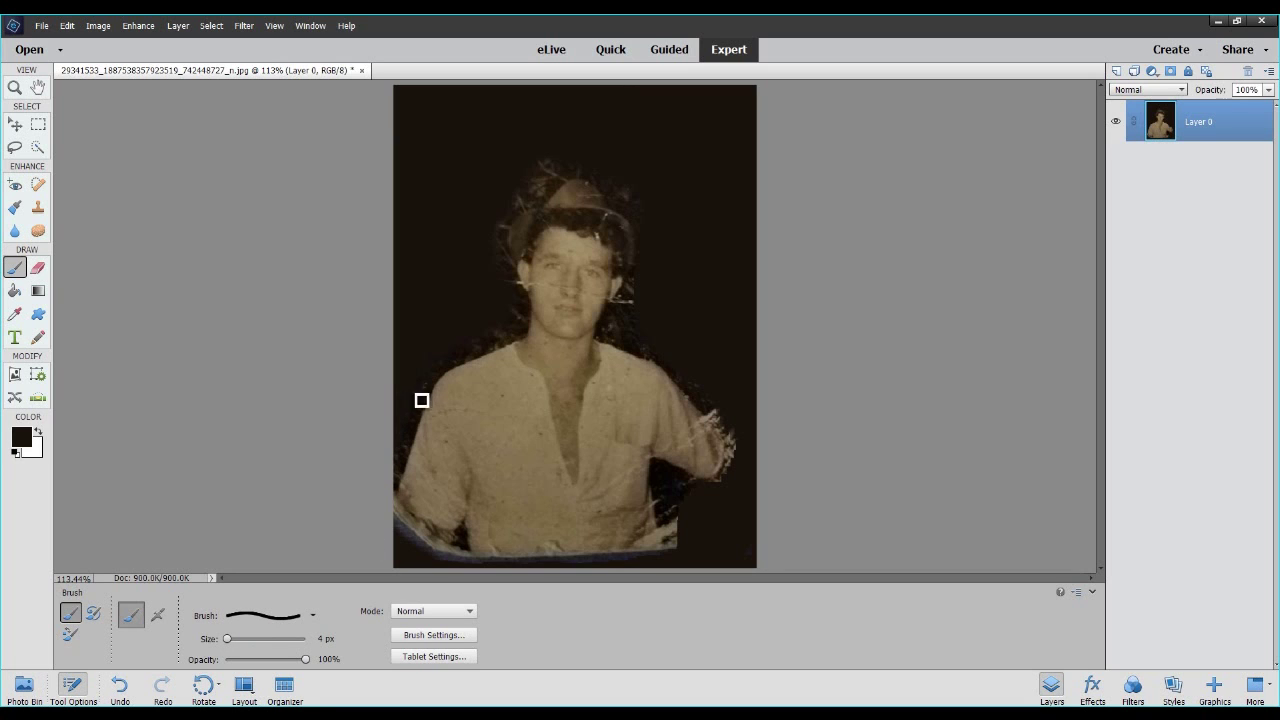
click(15, 87)
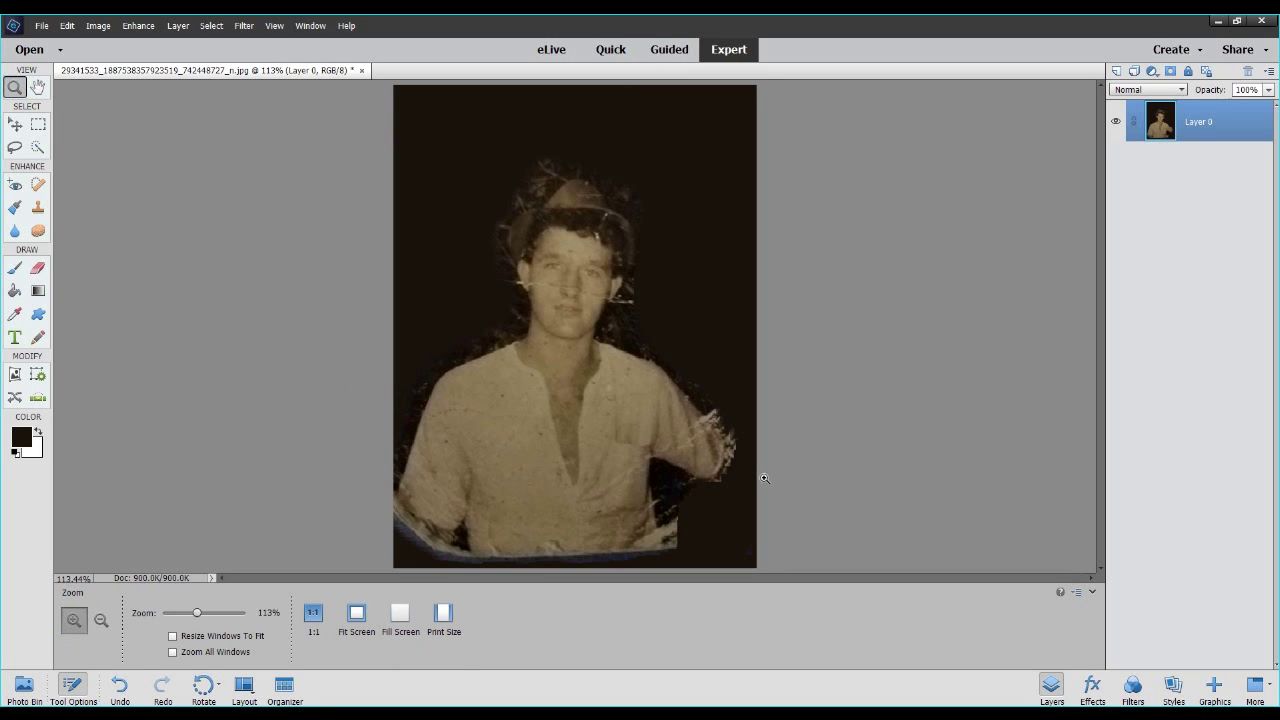
click(680, 494)
click(698, 477)
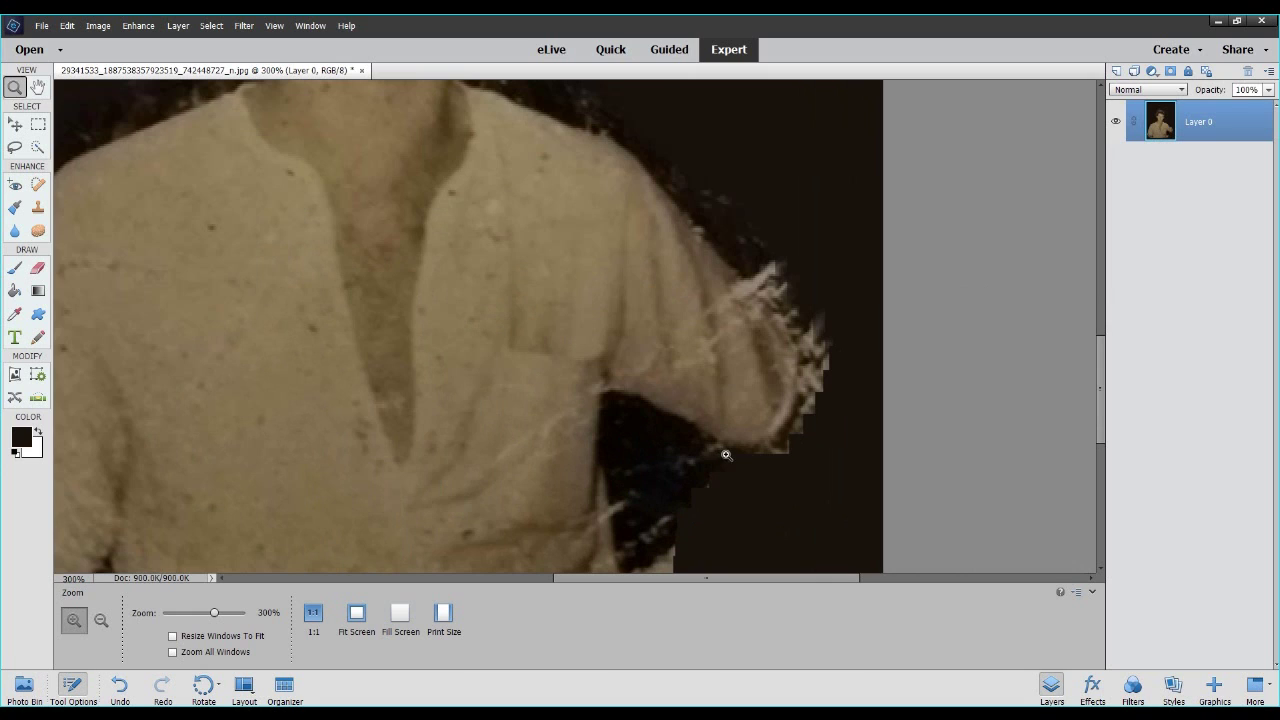
scroll(726, 455, down, 4)
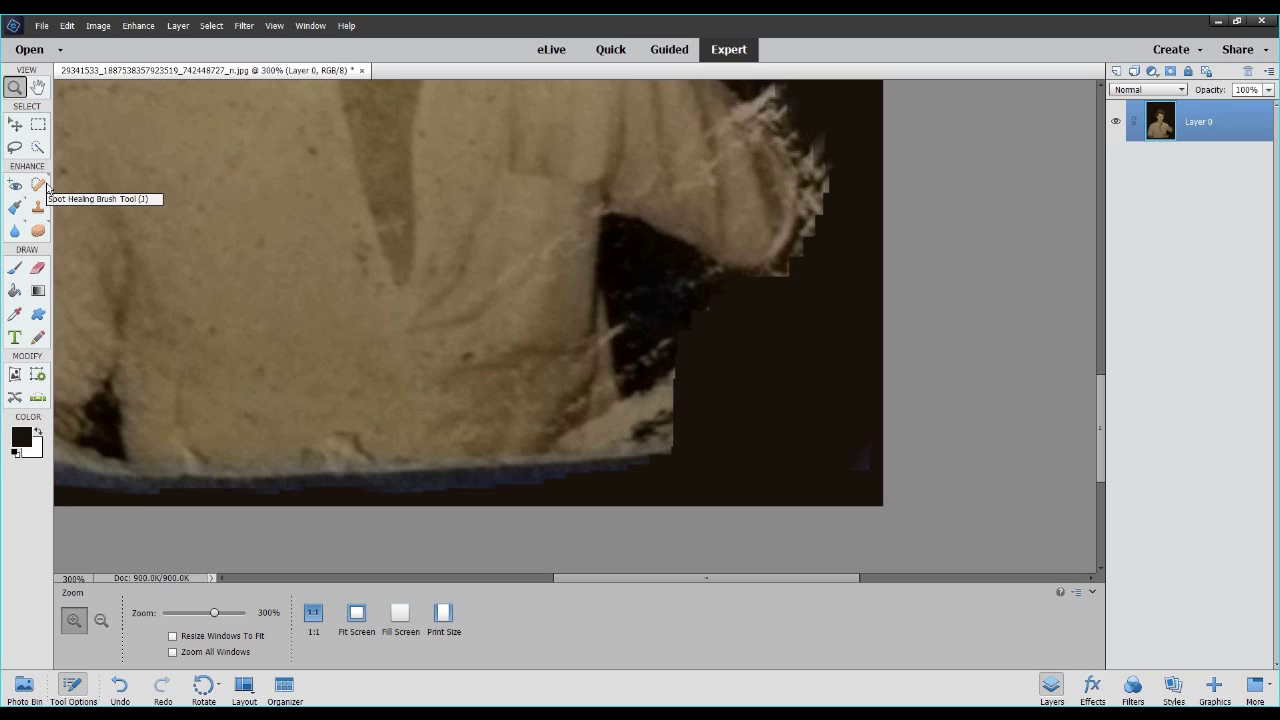
click(15, 267)
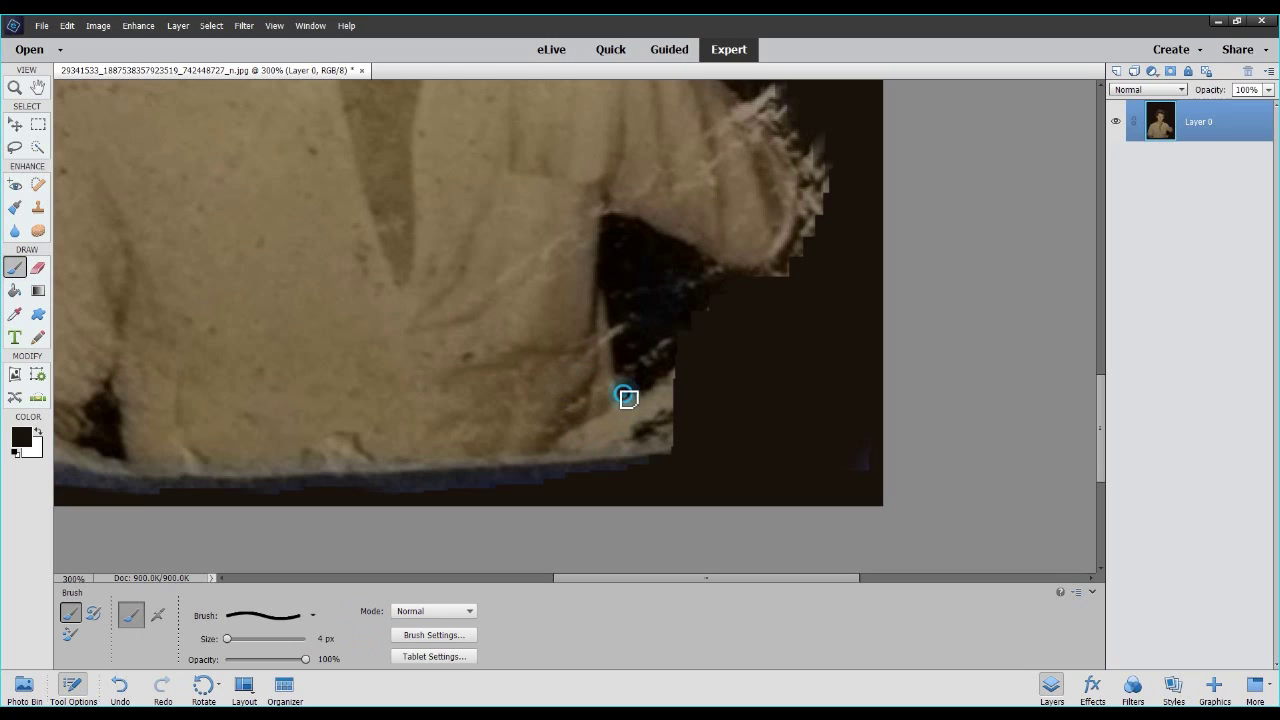
drag(628, 404, 635, 468)
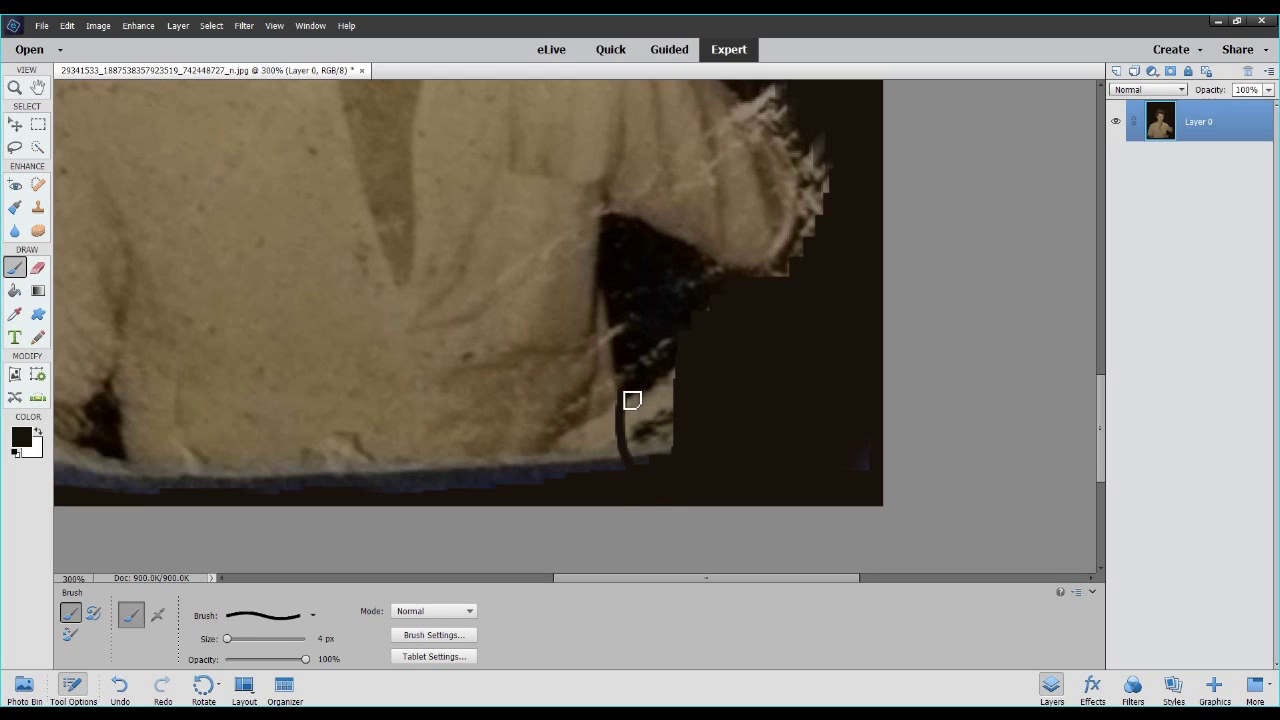
mouse_move(630, 400)
mouse_down()
mouse_move(613, 227)
mouse_move(730, 276)
mouse_up()
mouse_move(751, 279)
mouse_down()
mouse_move(810, 213)
mouse_move(807, 144)
mouse_move(830, 178)
mouse_move(825, 237)
mouse_move(837, 219)
mouse_move(819, 240)
mouse_move(808, 222)
mouse_move(794, 271)
mouse_move(748, 298)
mouse_move(771, 289)
mouse_move(827, 337)
mouse_move(833, 455)
mouse_move(855, 477)
mouse_move(865, 431)
mouse_move(651, 481)
mouse_move(634, 438)
mouse_move(629, 340)
mouse_up()
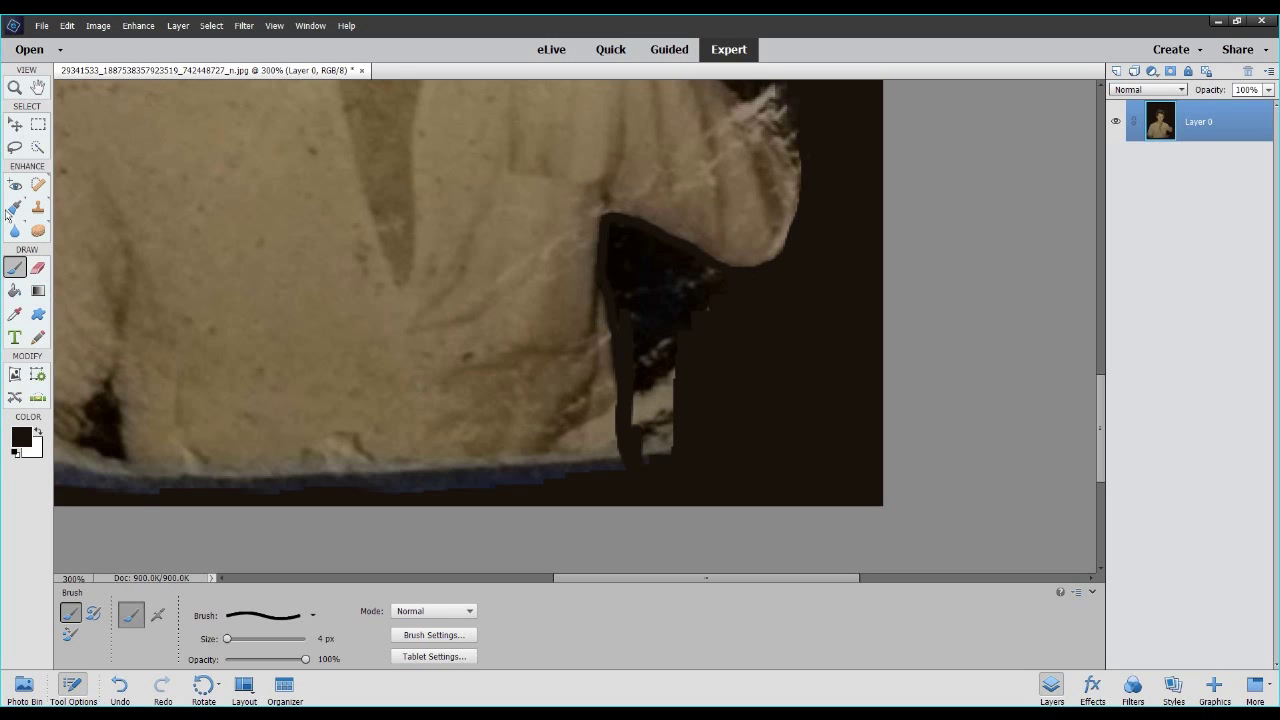
Set the Brush size to 14 px and fill the remaining scratched gap between the shirt's side and the bent arm.
drag(239, 646, 233, 638)
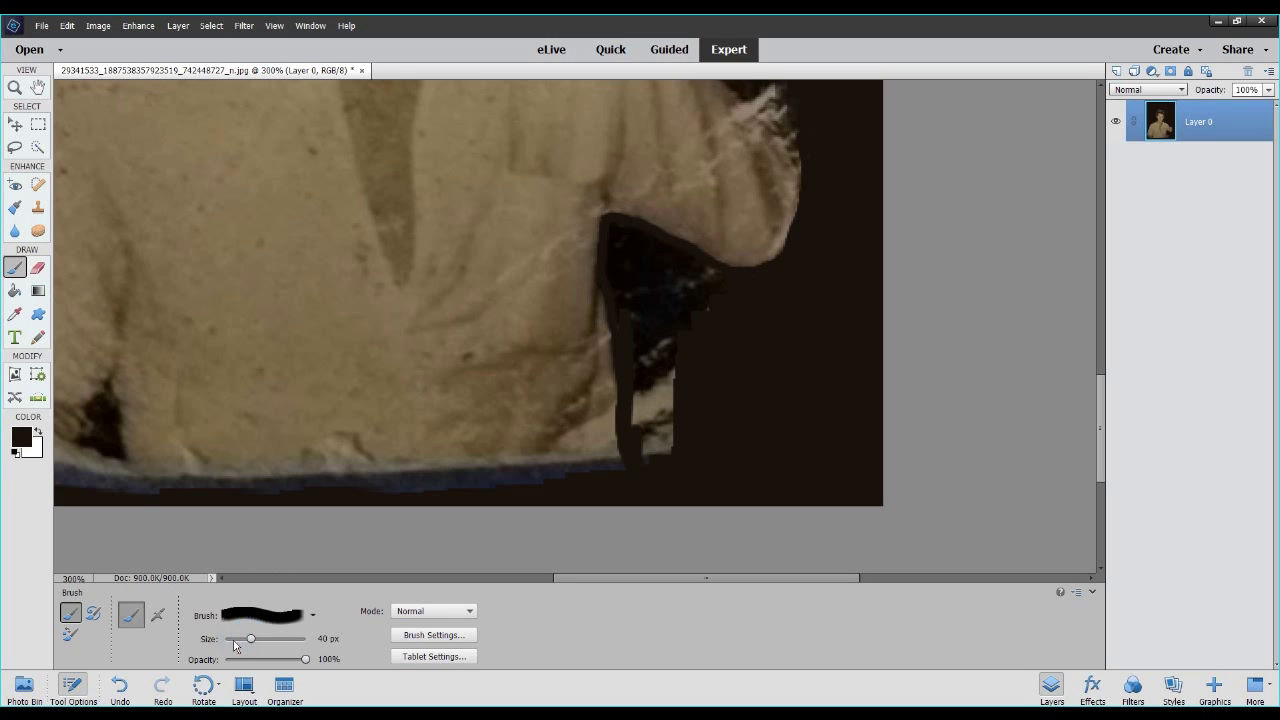
mouse_move(644, 437)
mouse_down()
mouse_move(638, 345)
mouse_move(610, 245)
mouse_up()
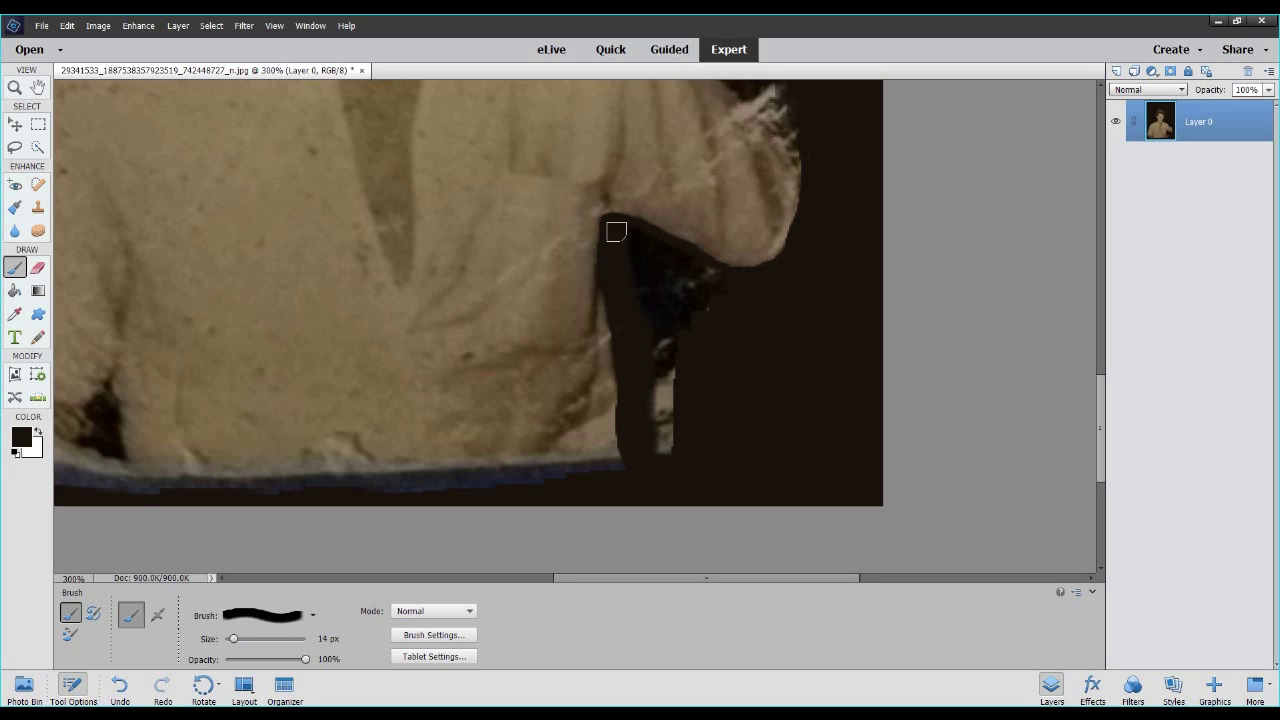
drag(616, 232, 659, 283)
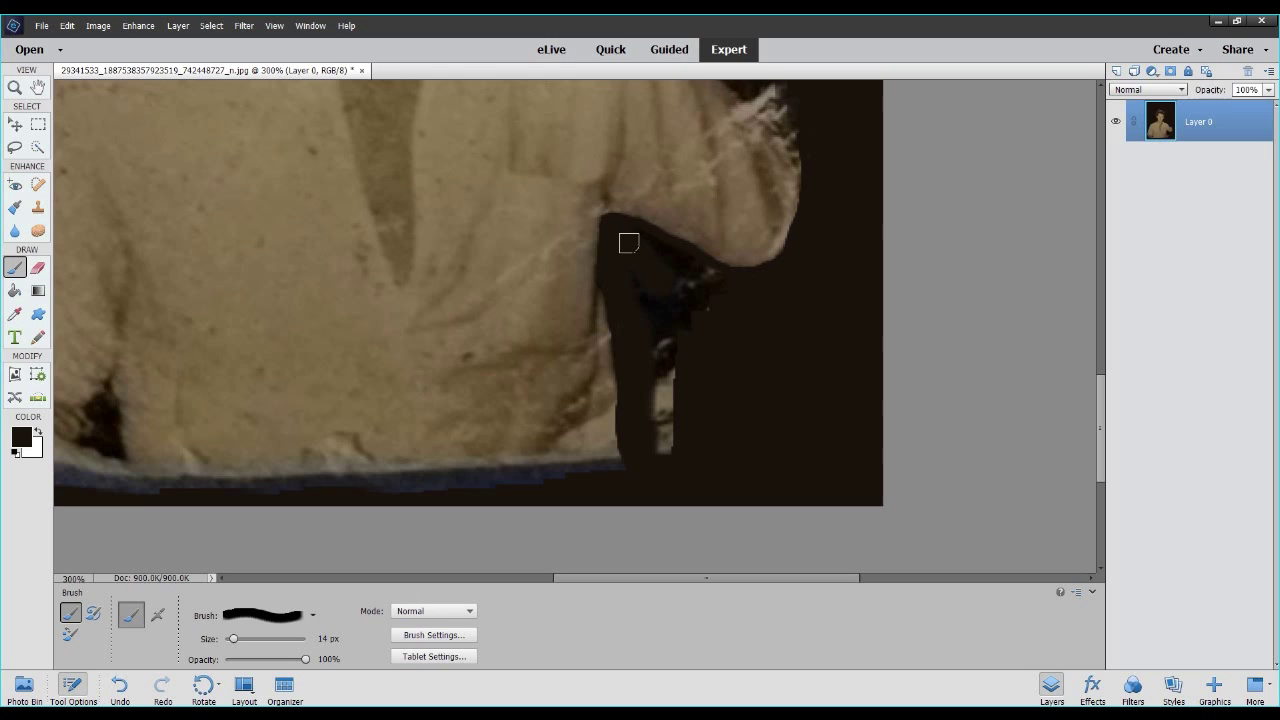
drag(630, 239, 670, 269)
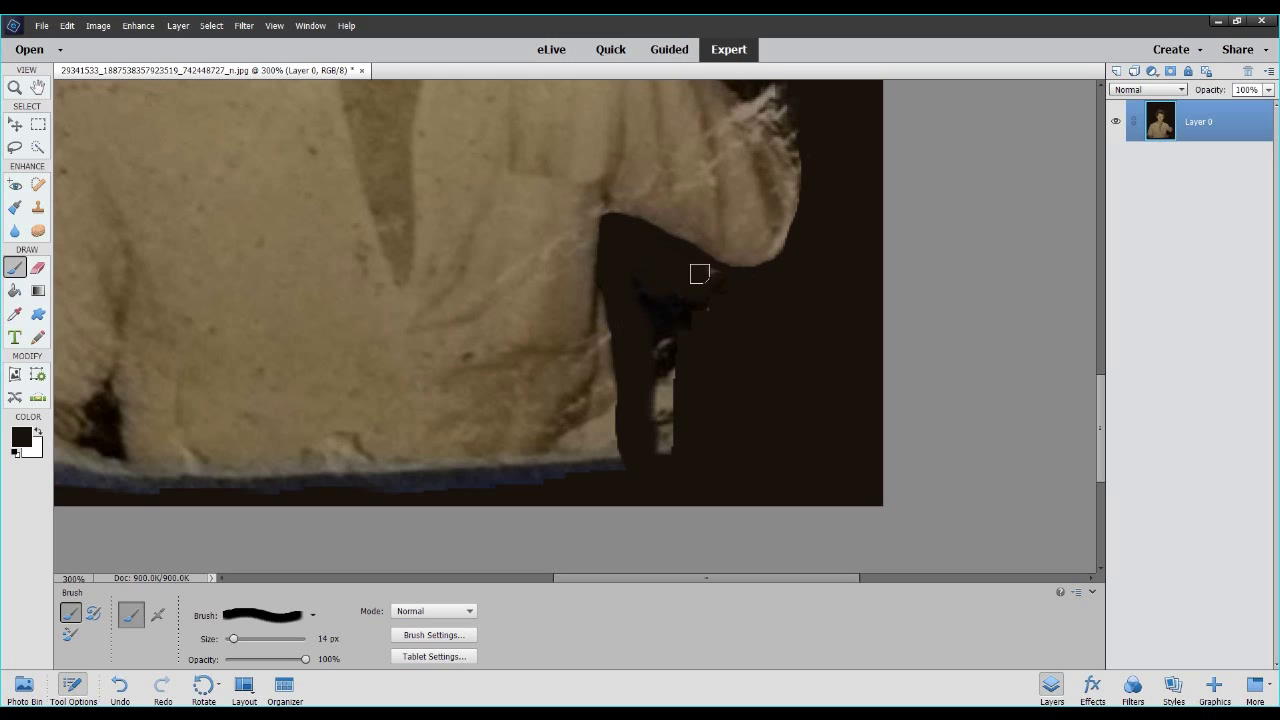
mouse_move(671, 263)
mouse_down()
mouse_move(676, 309)
mouse_move(705, 334)
mouse_move(632, 267)
mouse_move(645, 302)
mouse_move(628, 321)
mouse_move(634, 310)
mouse_move(656, 332)
mouse_move(659, 382)
mouse_move(660, 329)
mouse_move(654, 457)
mouse_up()
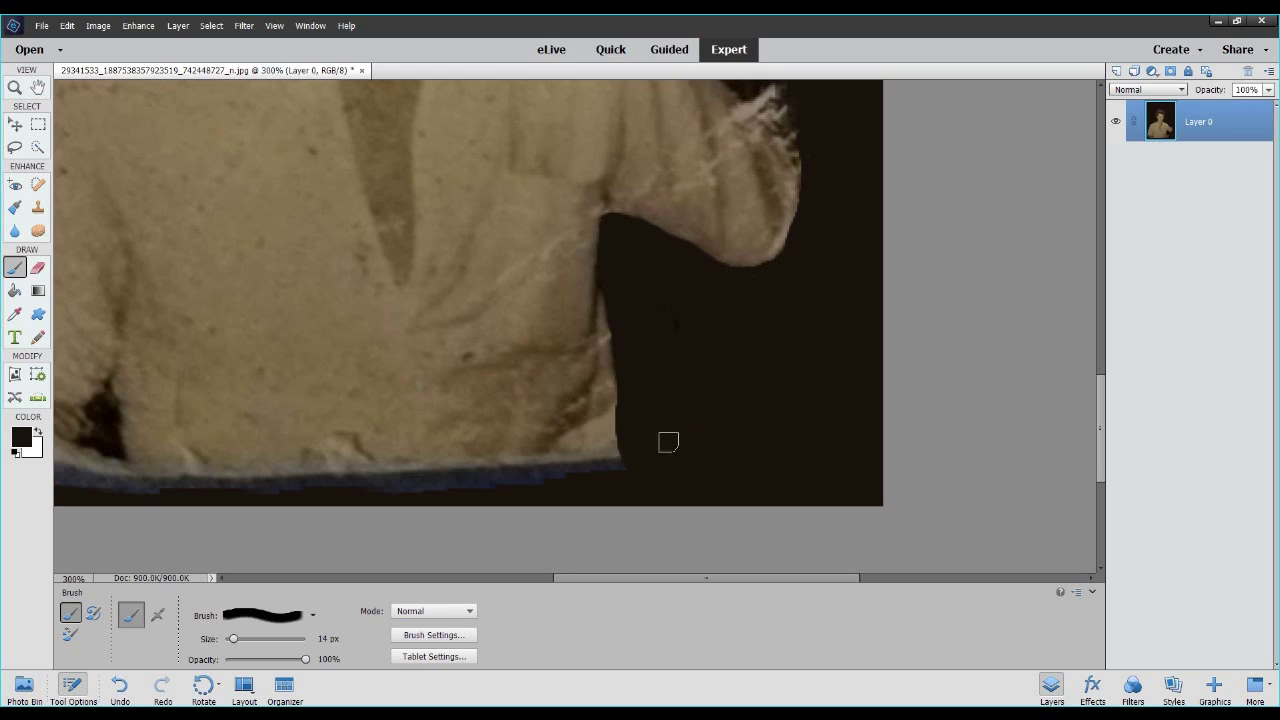
Paint over the blue strip running below the shirt's lower edge and around the other sleeve's corner.
drag(666, 578, 612, 578)
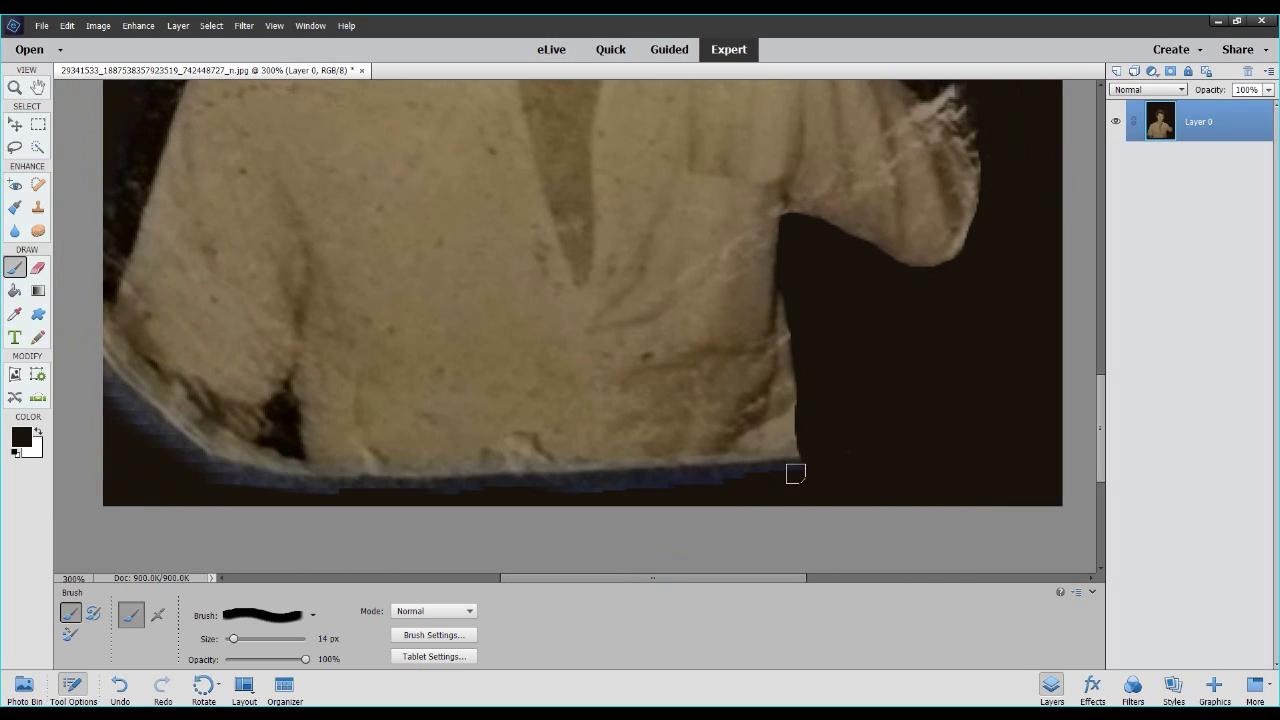
mouse_move(772, 476)
mouse_down()
mouse_move(378, 491)
mouse_move(253, 481)
mouse_move(163, 445)
mouse_move(61, 330)
mouse_up()
mouse_move(186, 460)
mouse_down()
mouse_move(139, 408)
mouse_move(223, 479)
mouse_up()
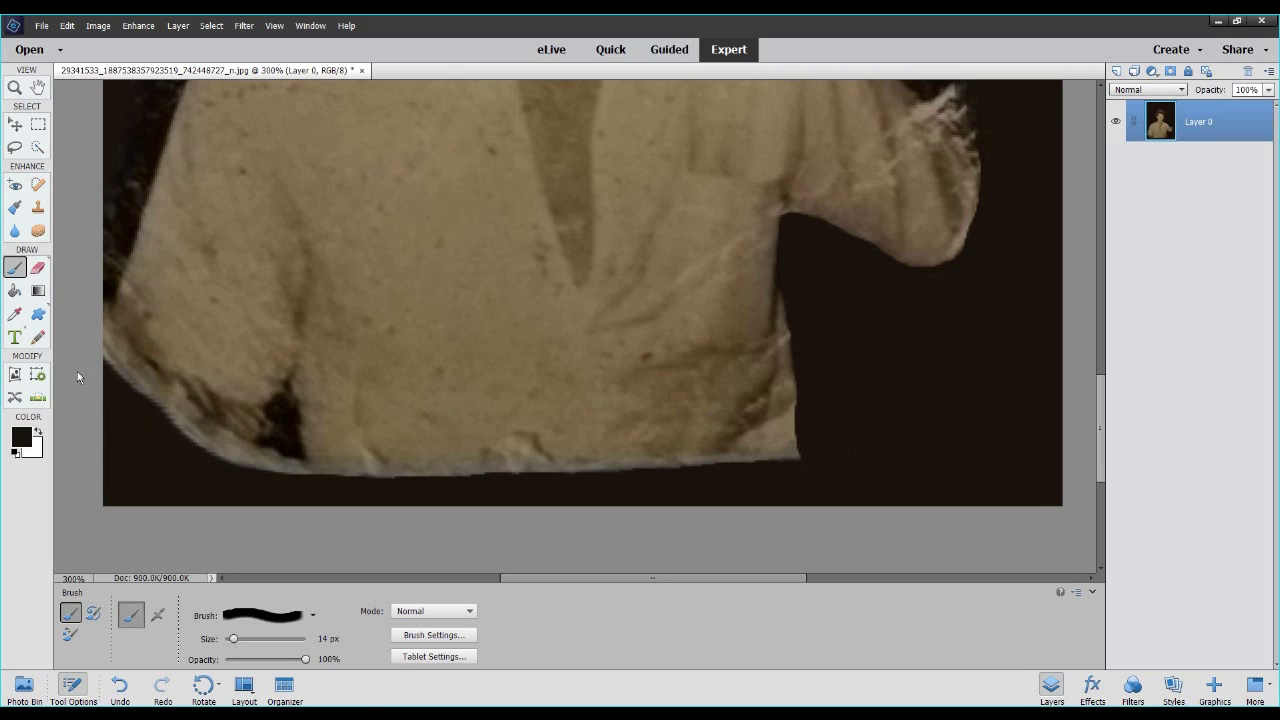
Set the Brush size to 5 px and outline the dark gap between the lower sleeve and the shirt's body.
drag(235, 640, 228, 638)
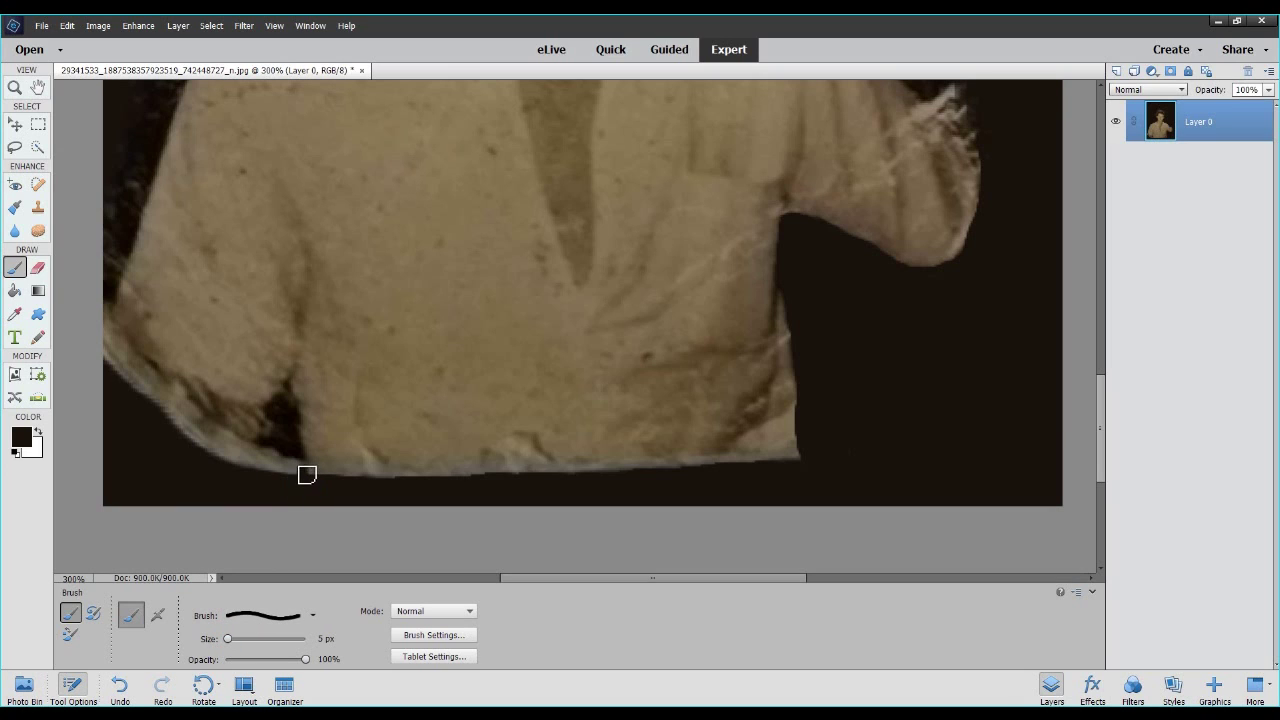
mouse_move(305, 469)
mouse_down()
mouse_move(292, 390)
mouse_move(278, 440)
mouse_move(249, 474)
mouse_up()
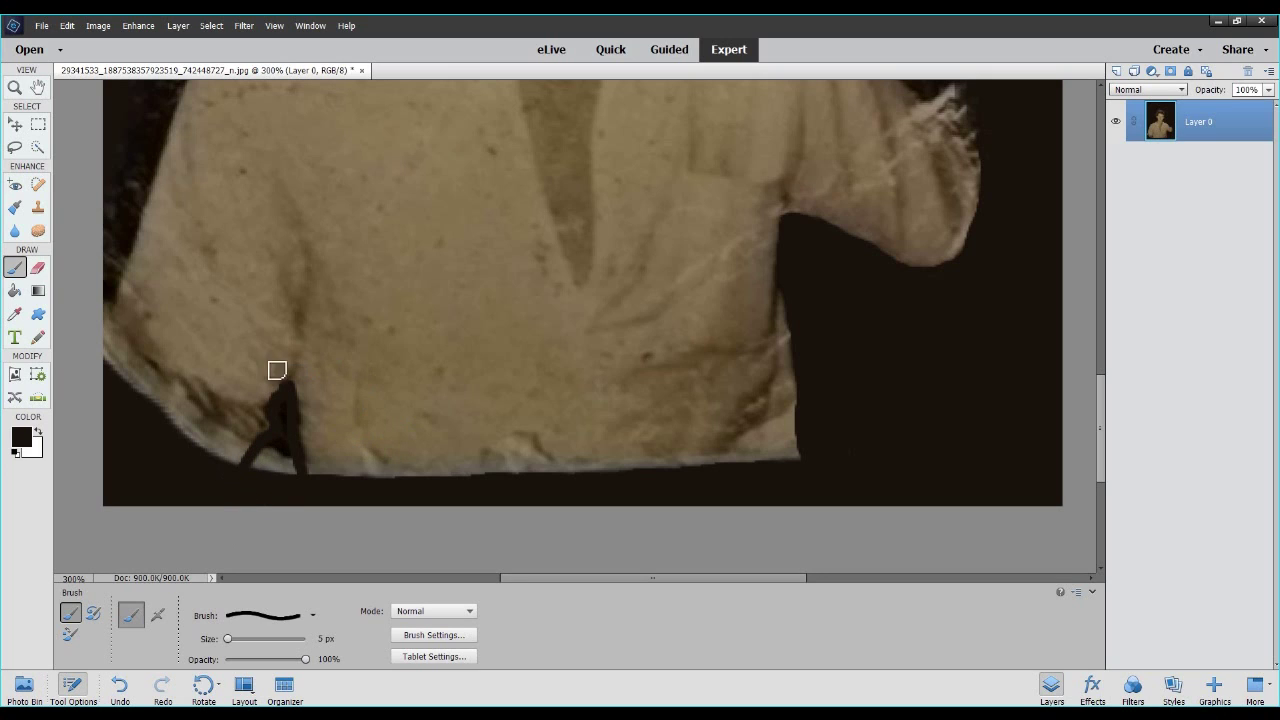
drag(290, 391, 362, 356)
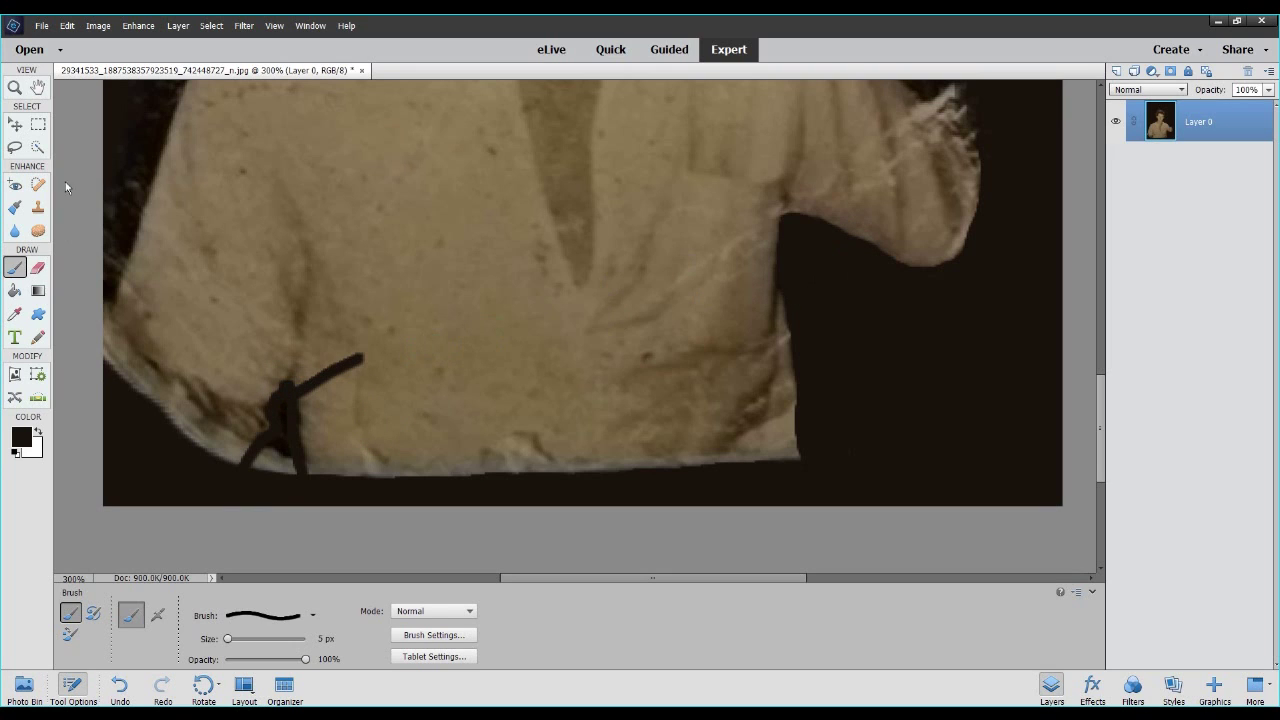
click(68, 26)
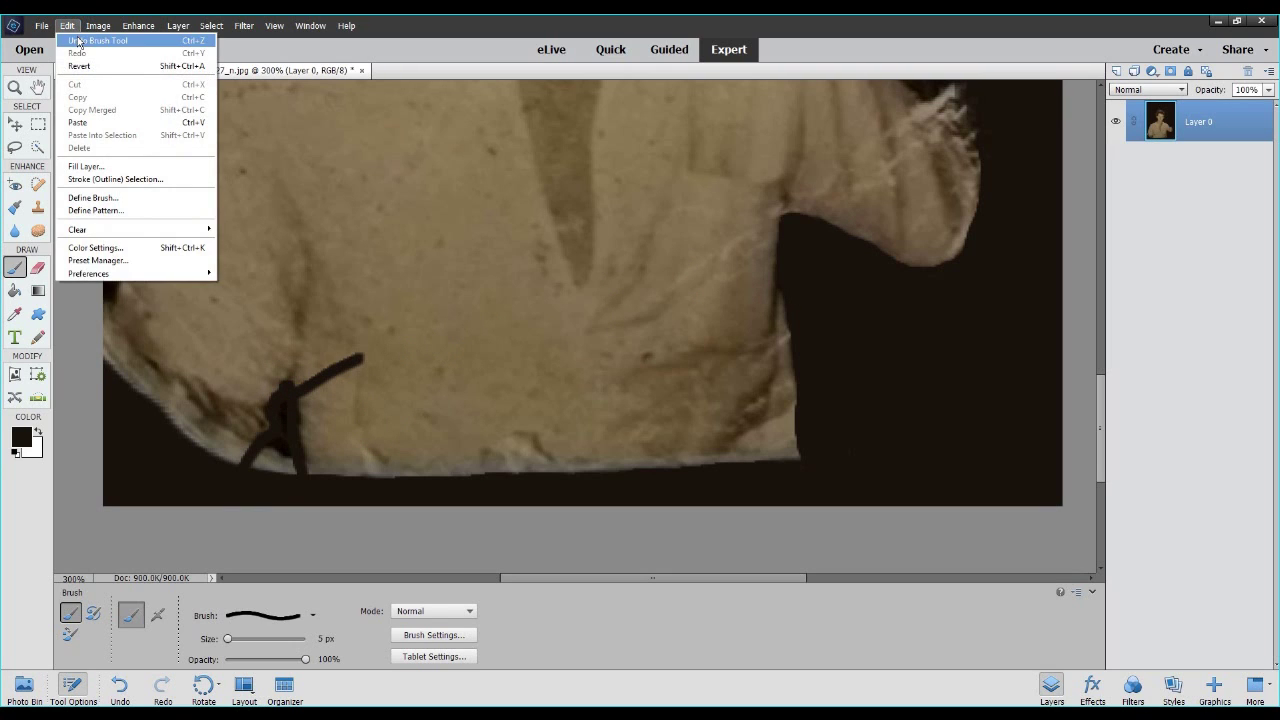
click(78, 41)
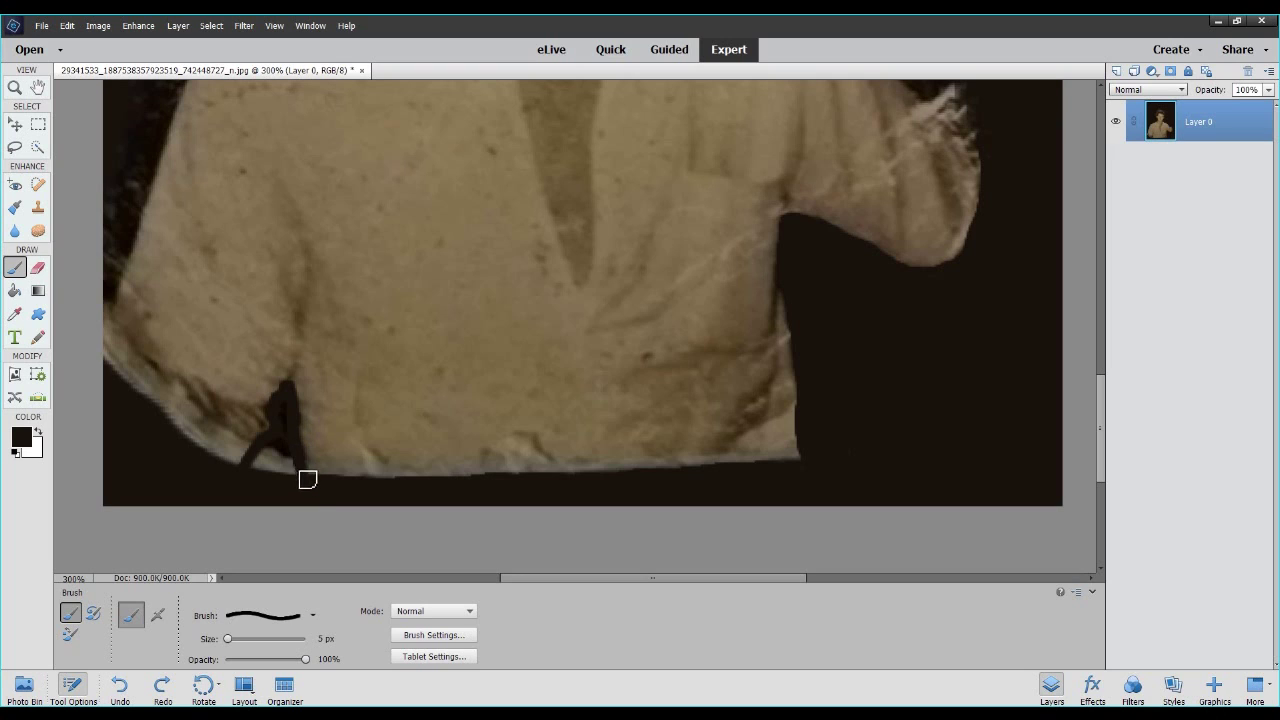
Fill the inside of the outlined gap between the sleeve and the shirt down to the dark border.
mouse_move(285, 407)
mouse_down()
mouse_move(291, 463)
mouse_move(283, 443)
mouse_move(260, 469)
mouse_move(271, 474)
mouse_up()
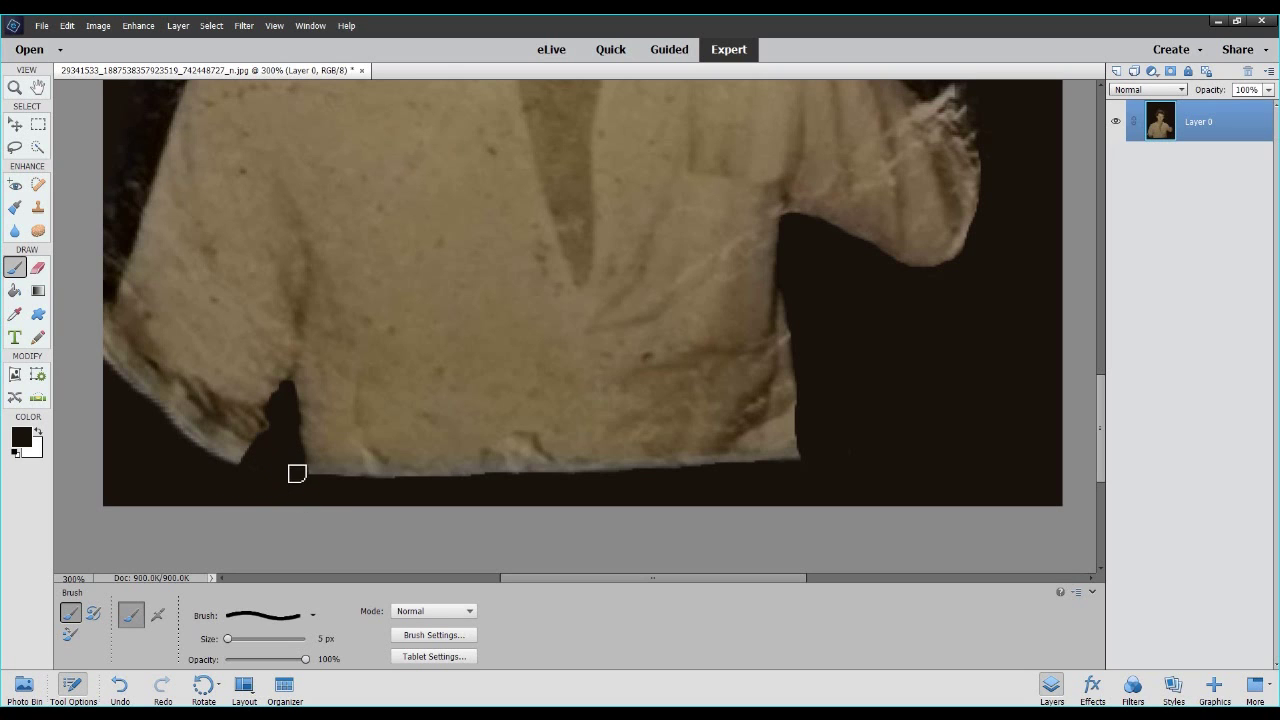
Trace the backdrop's edge with the 5 px brush along the bent arm's frayed elbow, the shoulder and the neck.
scroll(283, 471, up, 3)
scroll(270, 459, up, 3)
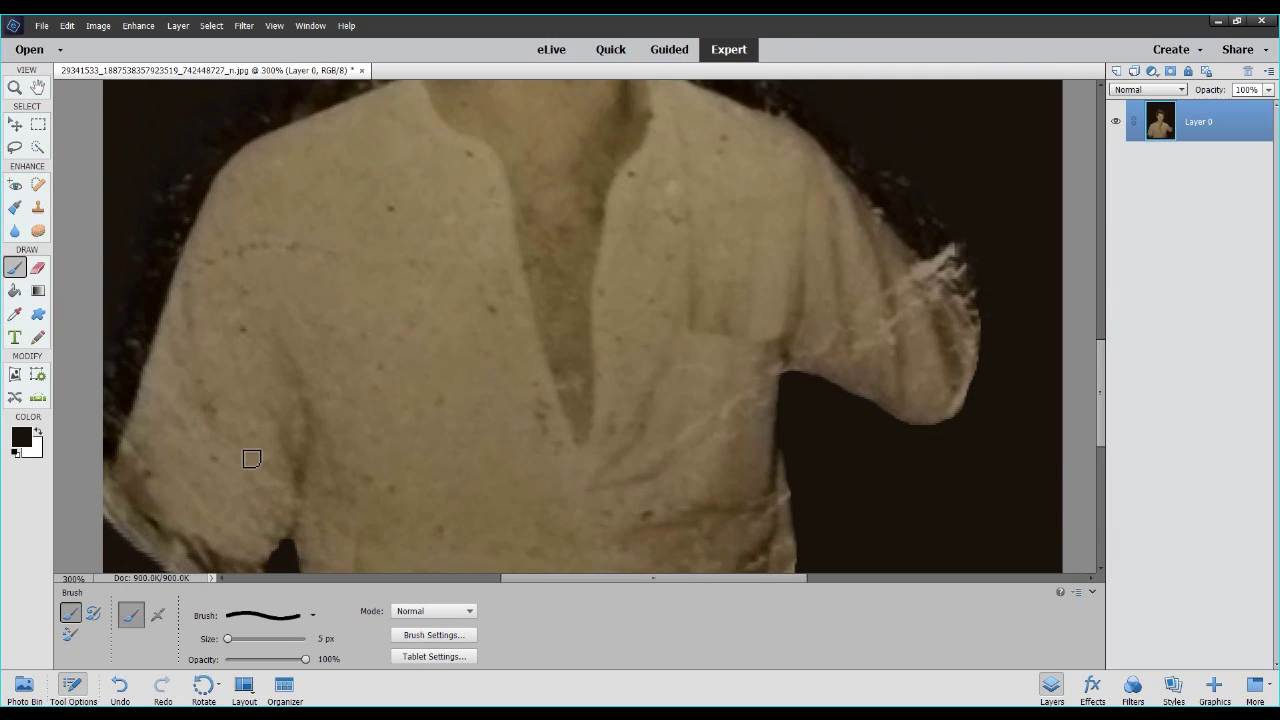
scroll(246, 462, down, 5)
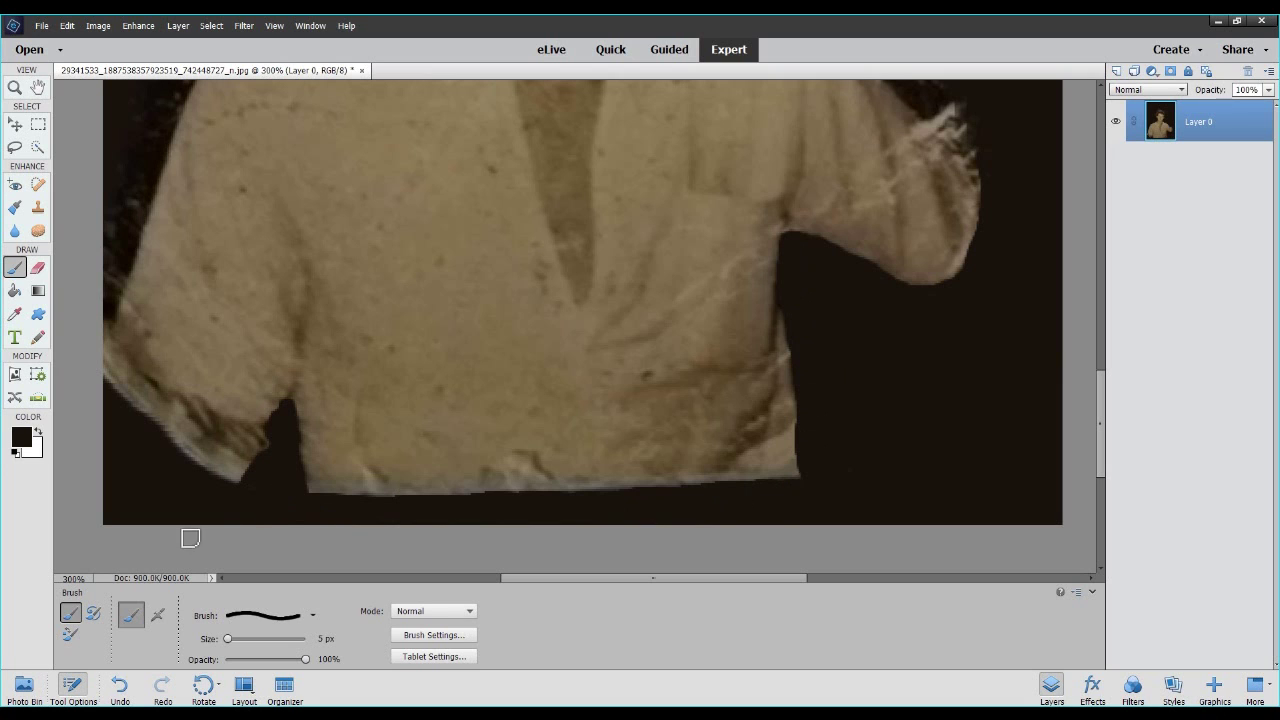
scroll(231, 505, up, 4)
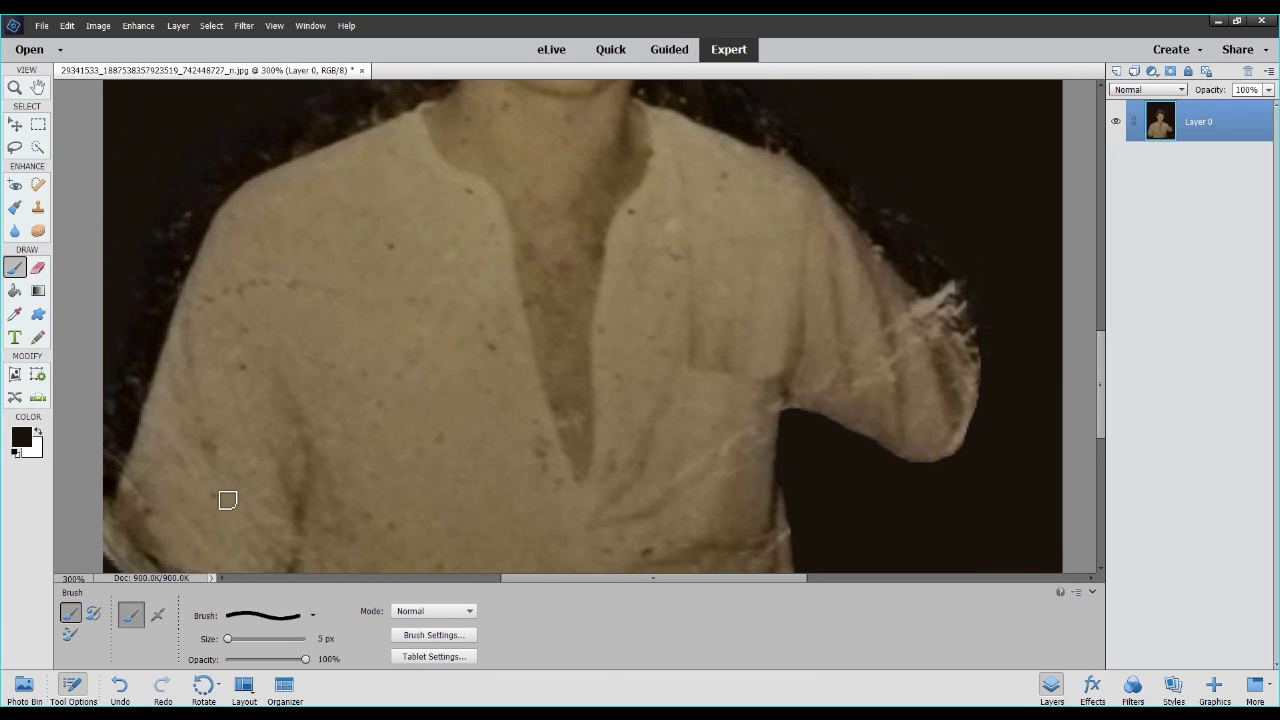
scroll(228, 500, up, 1)
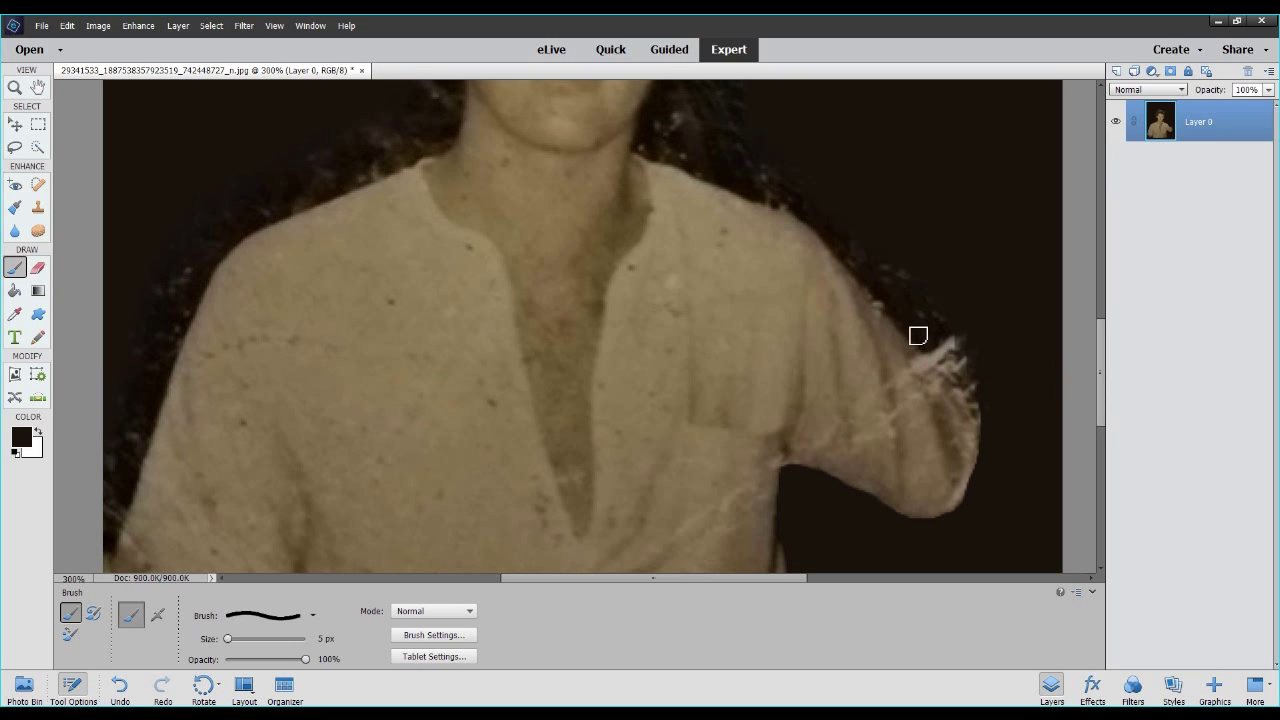
drag(943, 361, 980, 394)
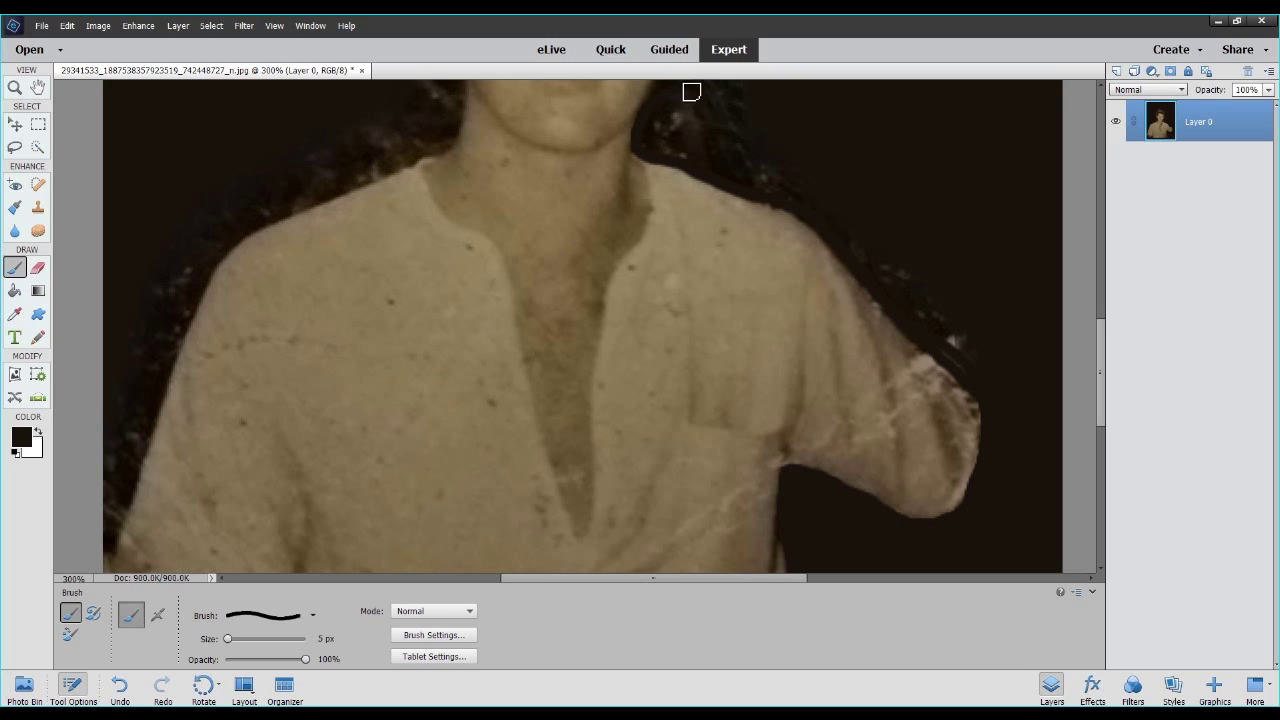
click(972, 374)
click(994, 366)
scroll(743, 106, up, 2)
click(677, 180)
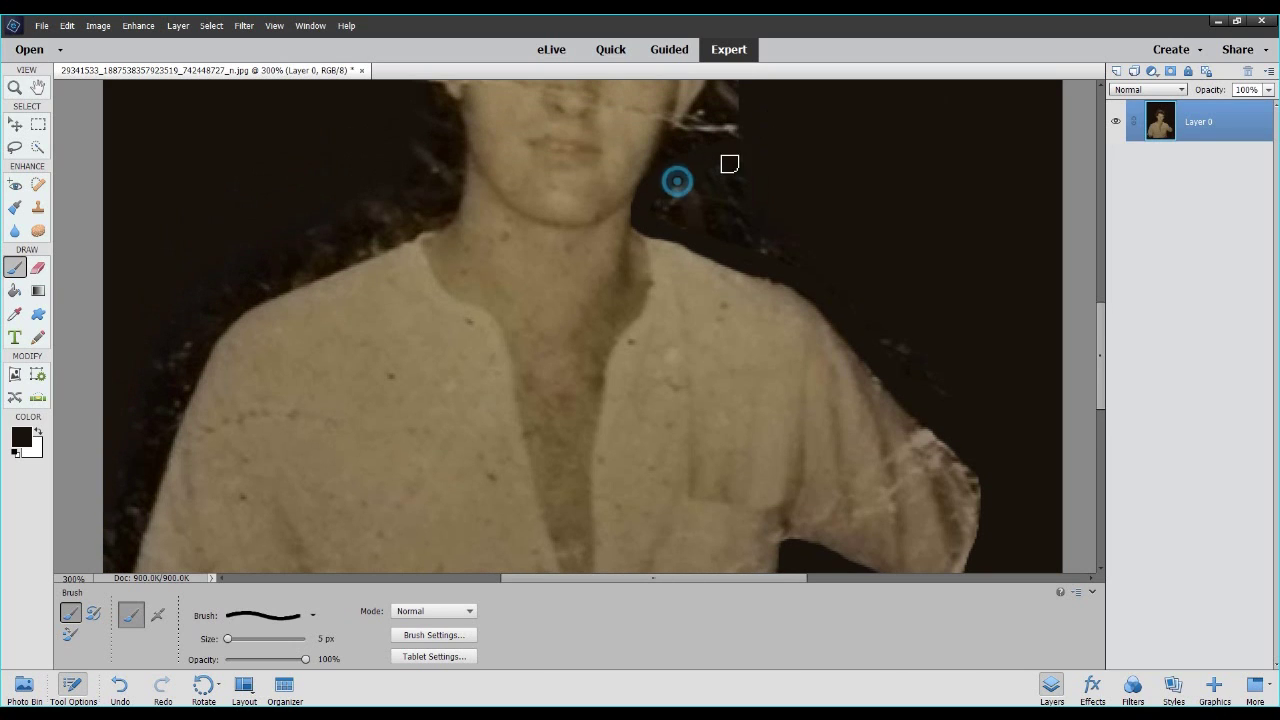
click(654, 208)
Set the Brush size to 24 px and paint over the scratched backdrop beside the neck and above the bent arm's shoulder.
click(240, 639)
click(670, 204)
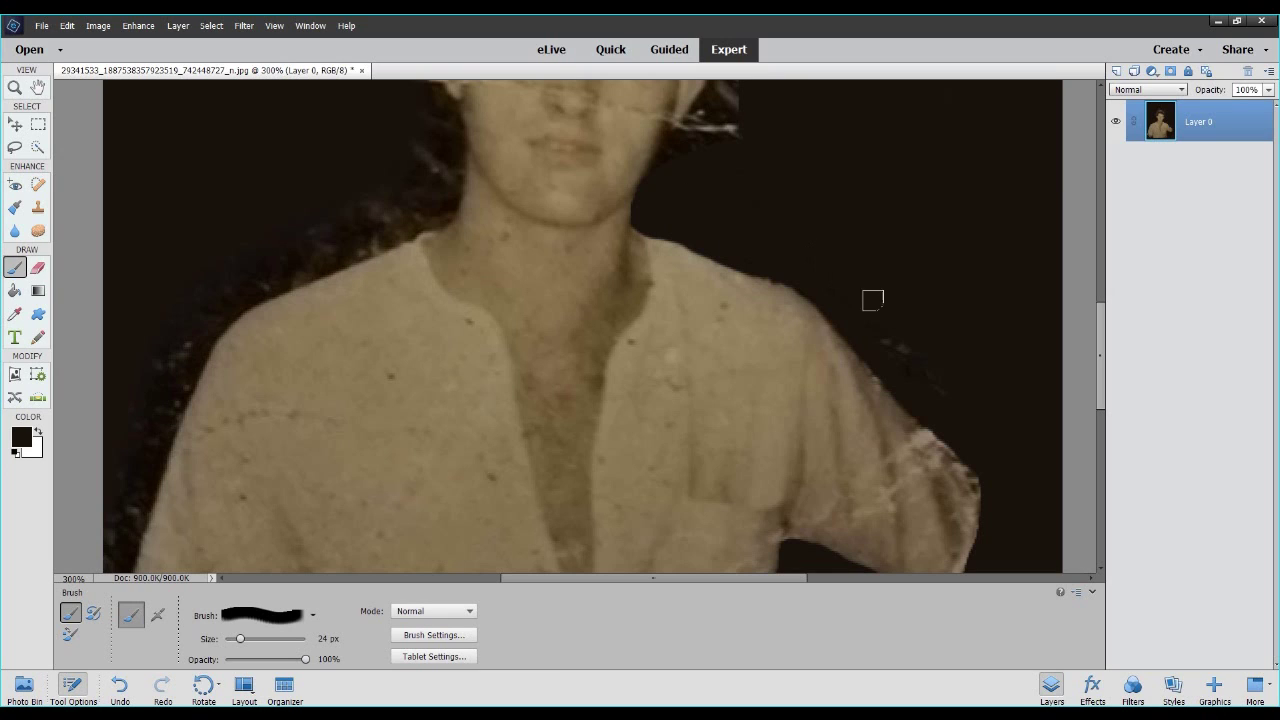
drag(883, 328, 957, 385)
Undo the last two brush strokes and cover the creased, scratched backdrop beside the ear on the bent arm's side using a 3 px brush.
scroll(950, 335, up, 3)
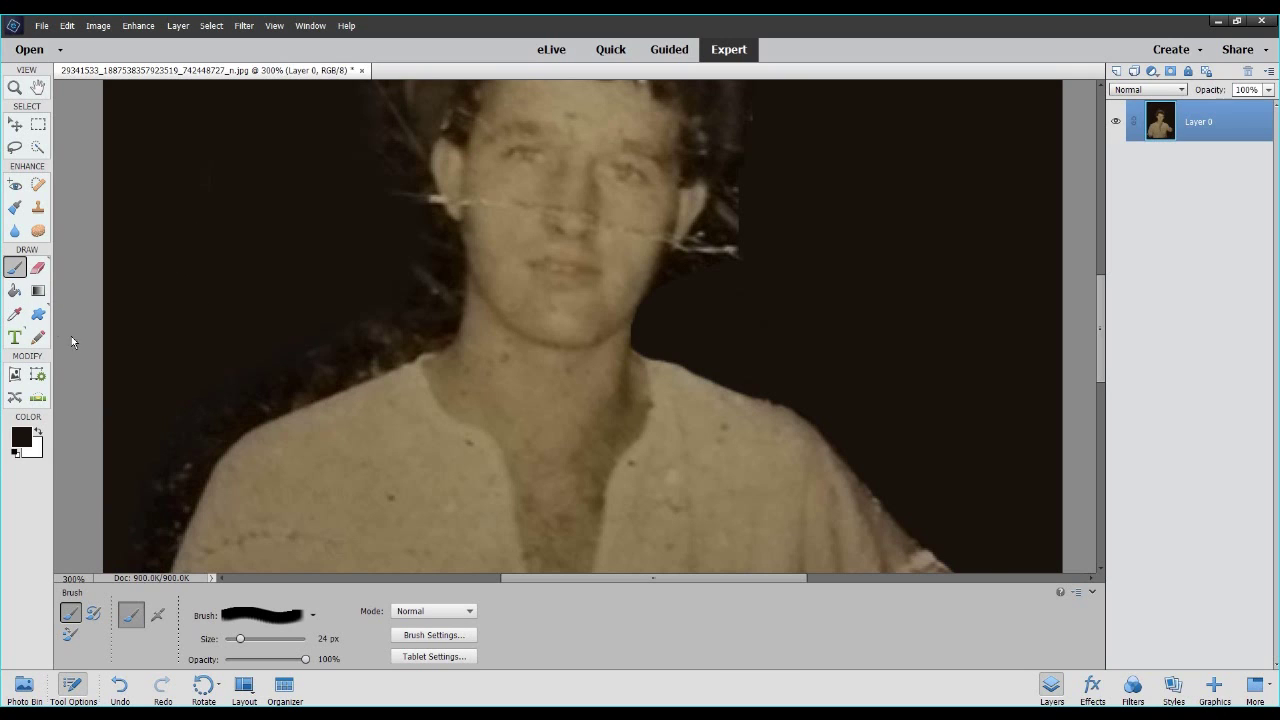
drag(234, 642, 229, 641)
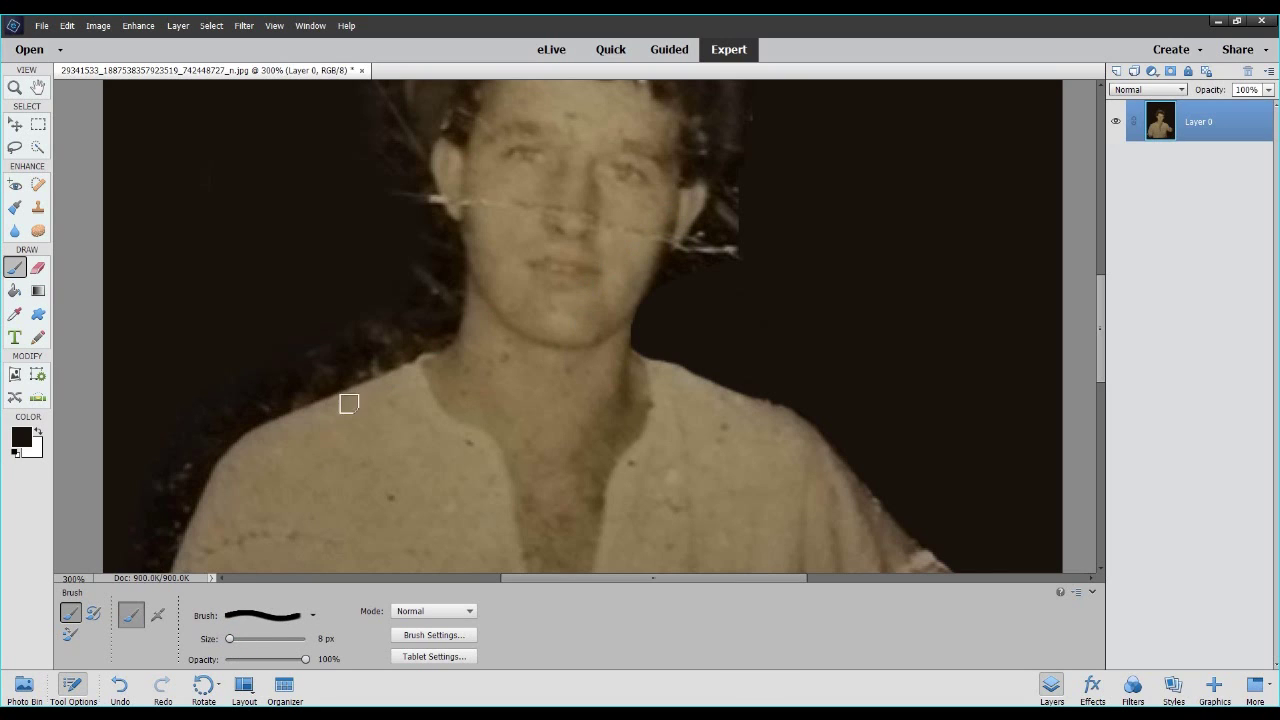
drag(229, 645, 227, 641)
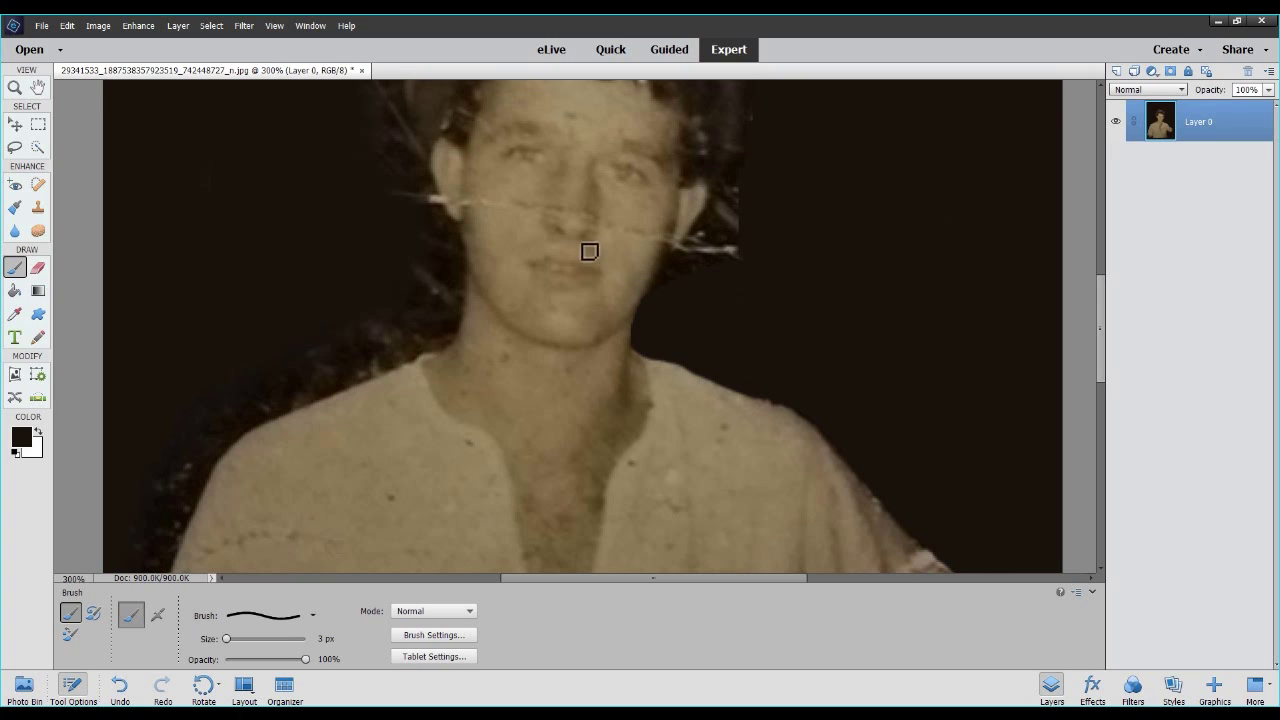
click(67, 25)
click(95, 42)
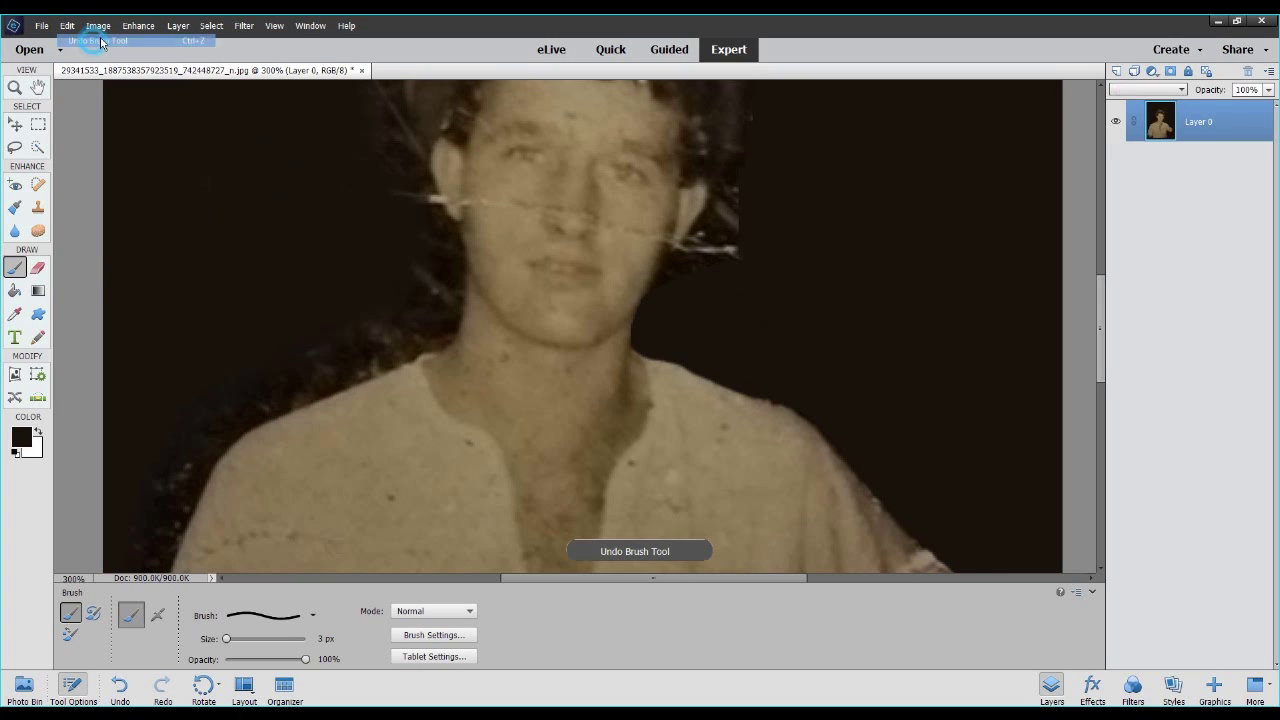
click(74, 27)
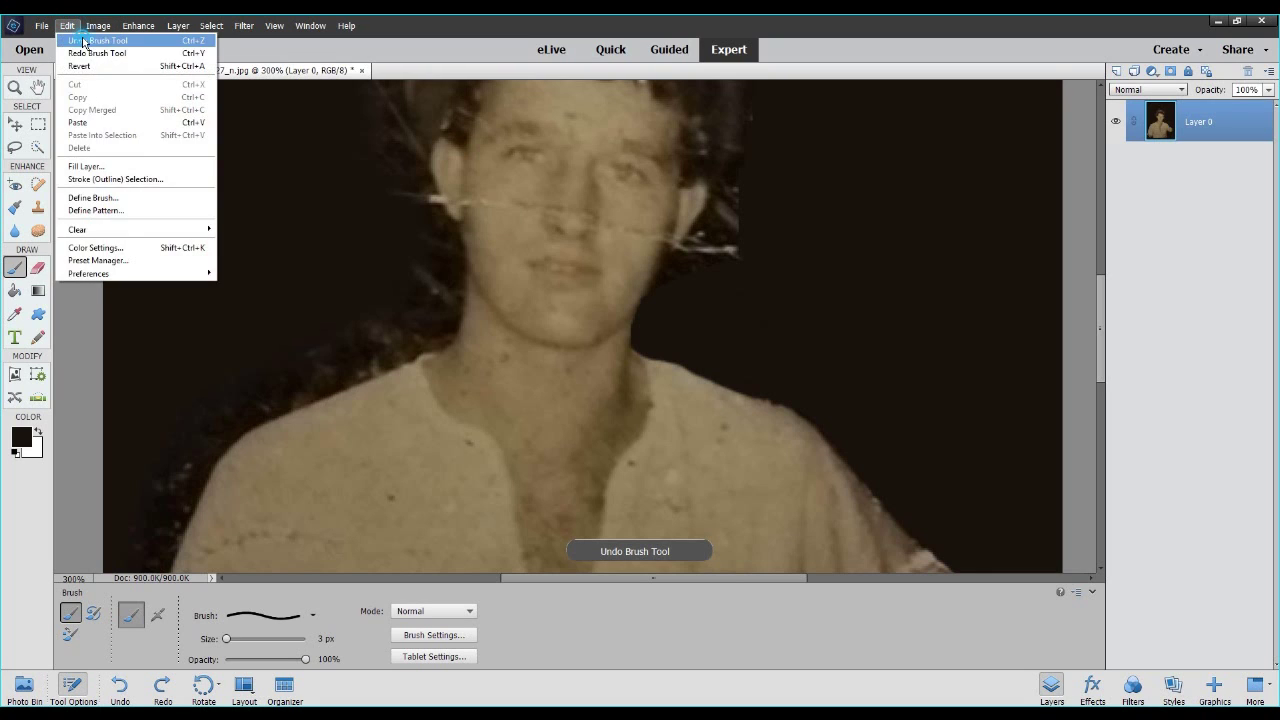
click(80, 40)
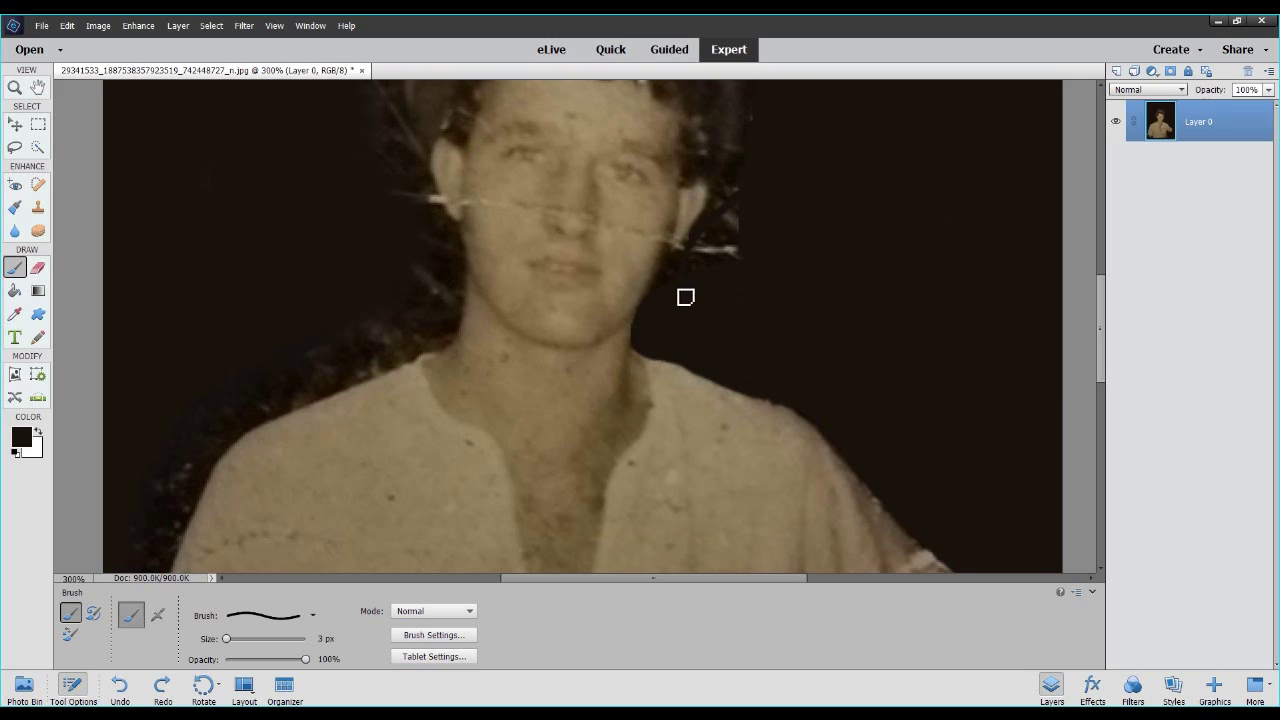
mouse_move(749, 237)
mouse_down()
mouse_move(749, 269)
mouse_move(738, 252)
mouse_move(706, 270)
mouse_move(709, 282)
mouse_move(716, 238)
mouse_up()
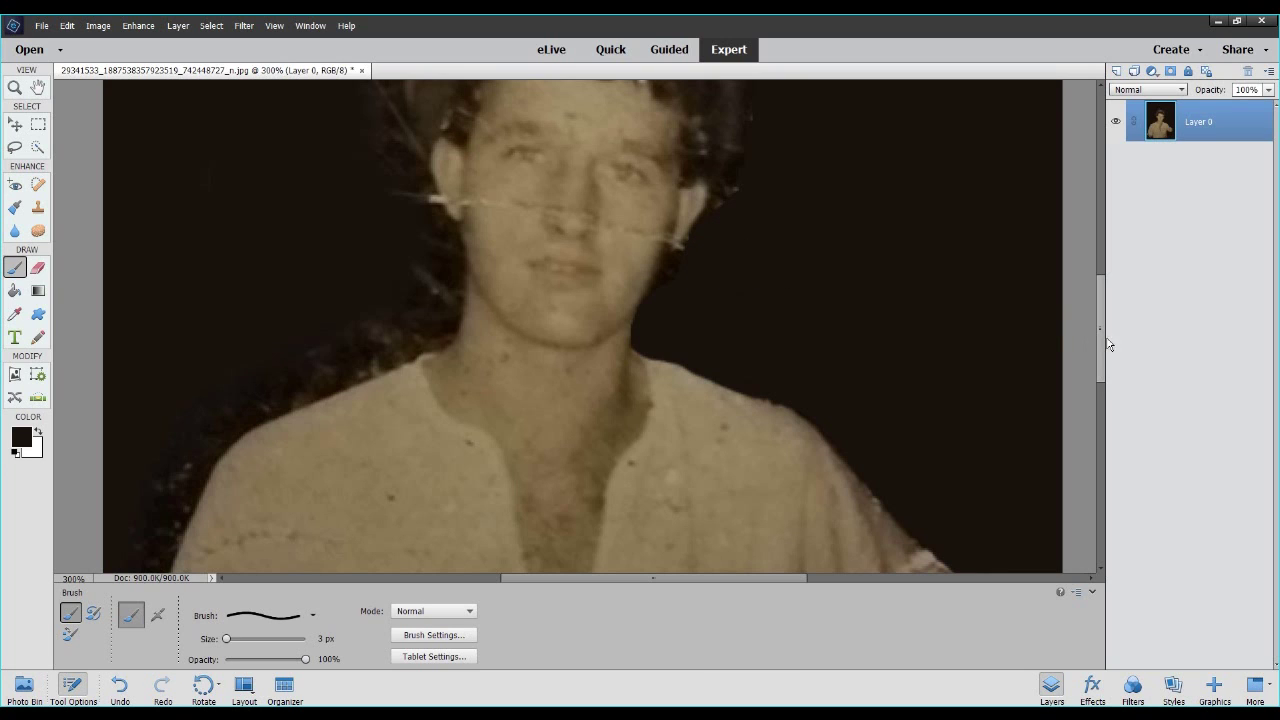
Try to trace the outline of the hat's pointed crown with the 3 px brush.
drag(1100, 333, 1087, 263)
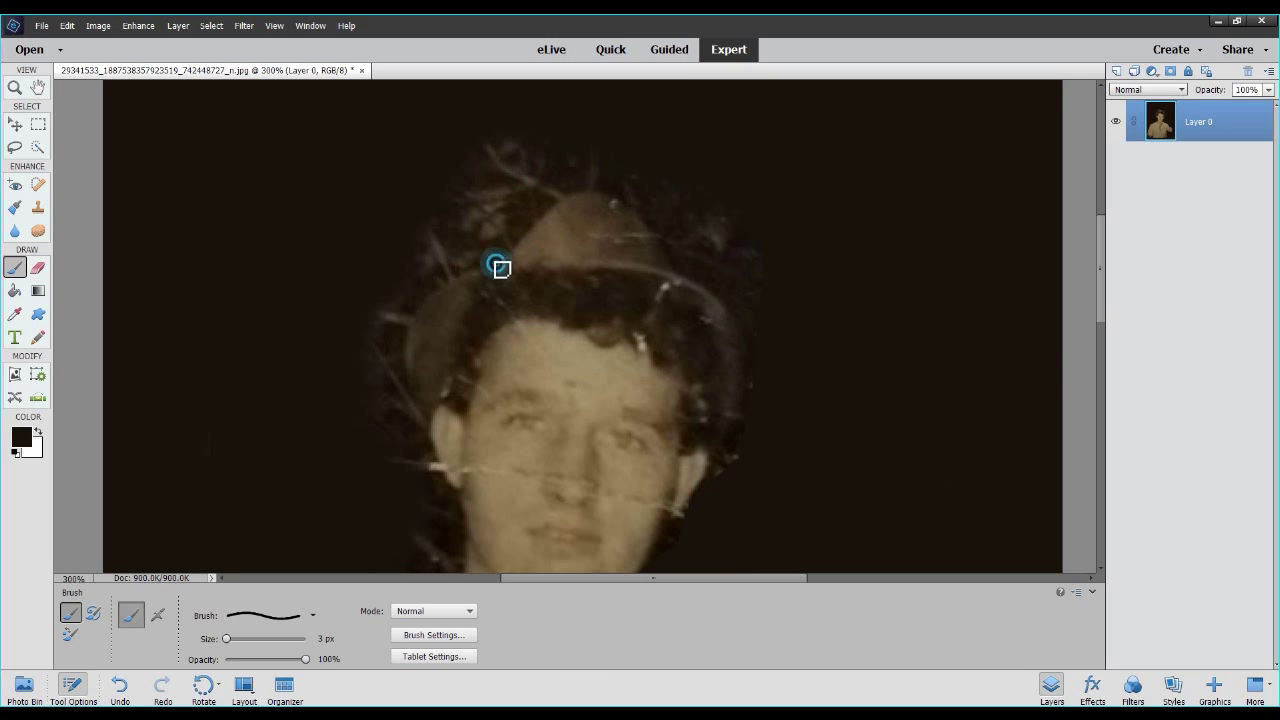
mouse_move(536, 233)
mouse_down()
mouse_move(563, 200)
mouse_move(603, 194)
mouse_move(671, 249)
mouse_up()
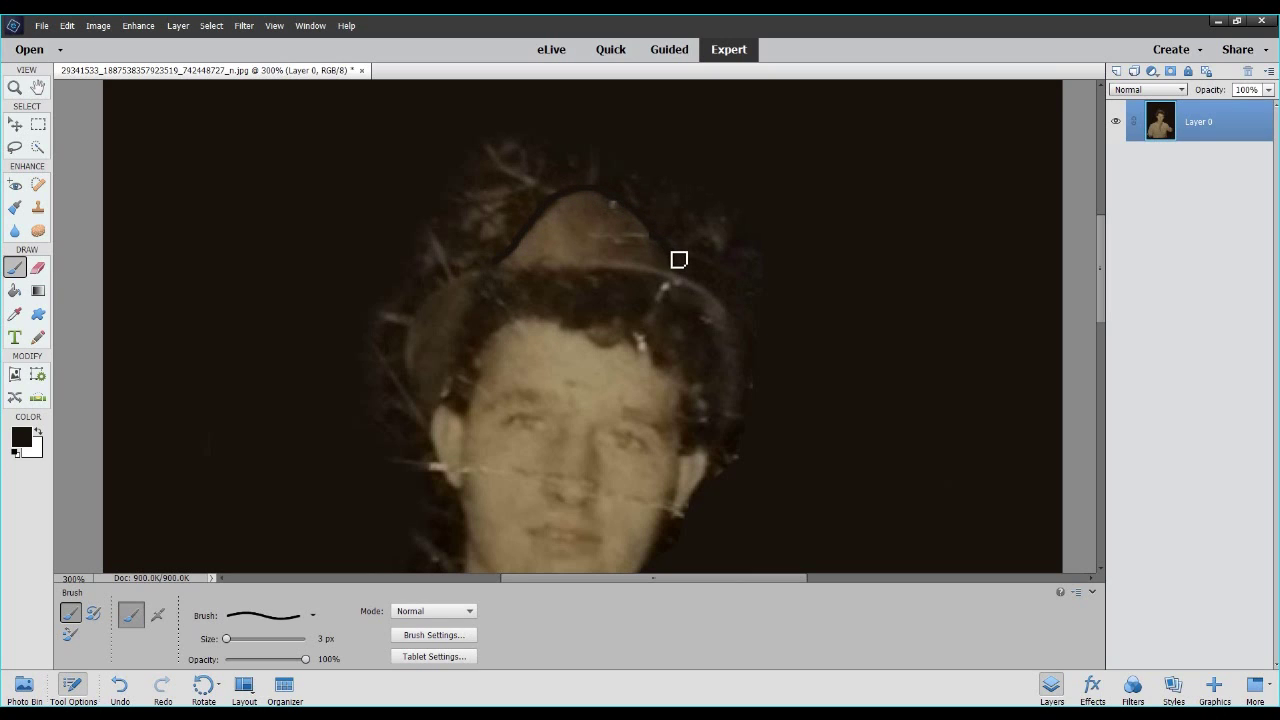
click(66, 26)
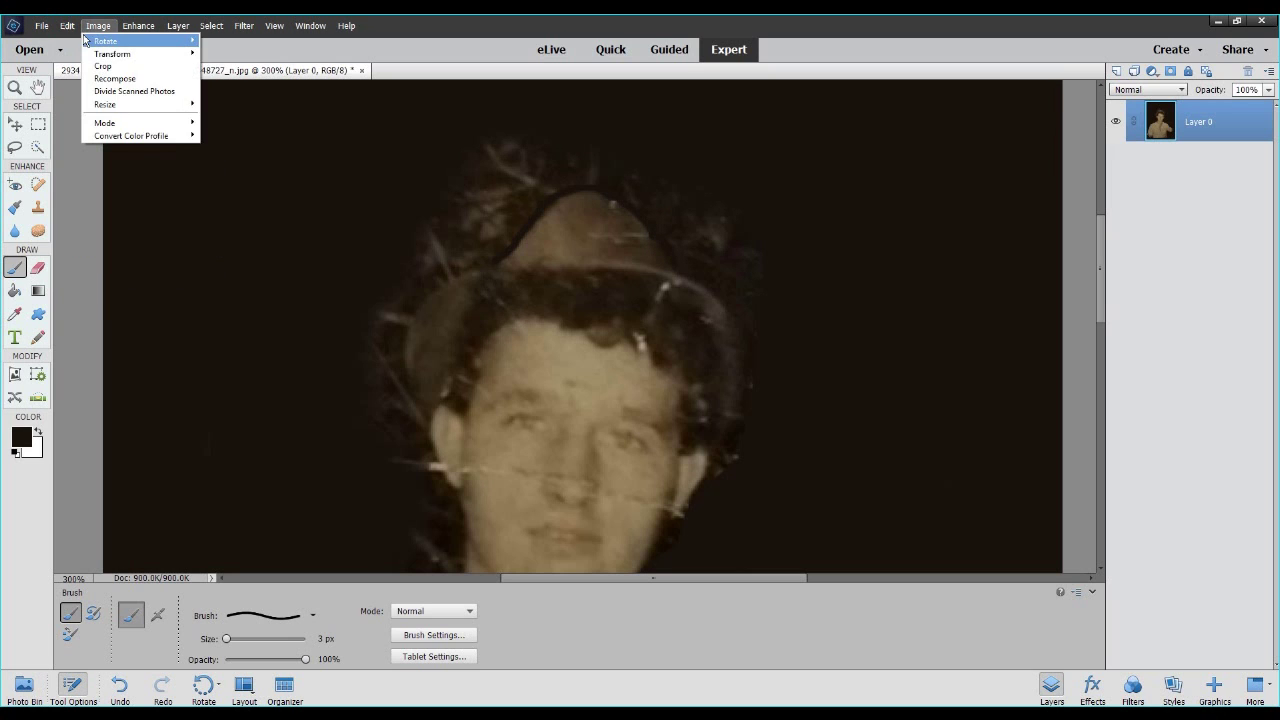
click(70, 41)
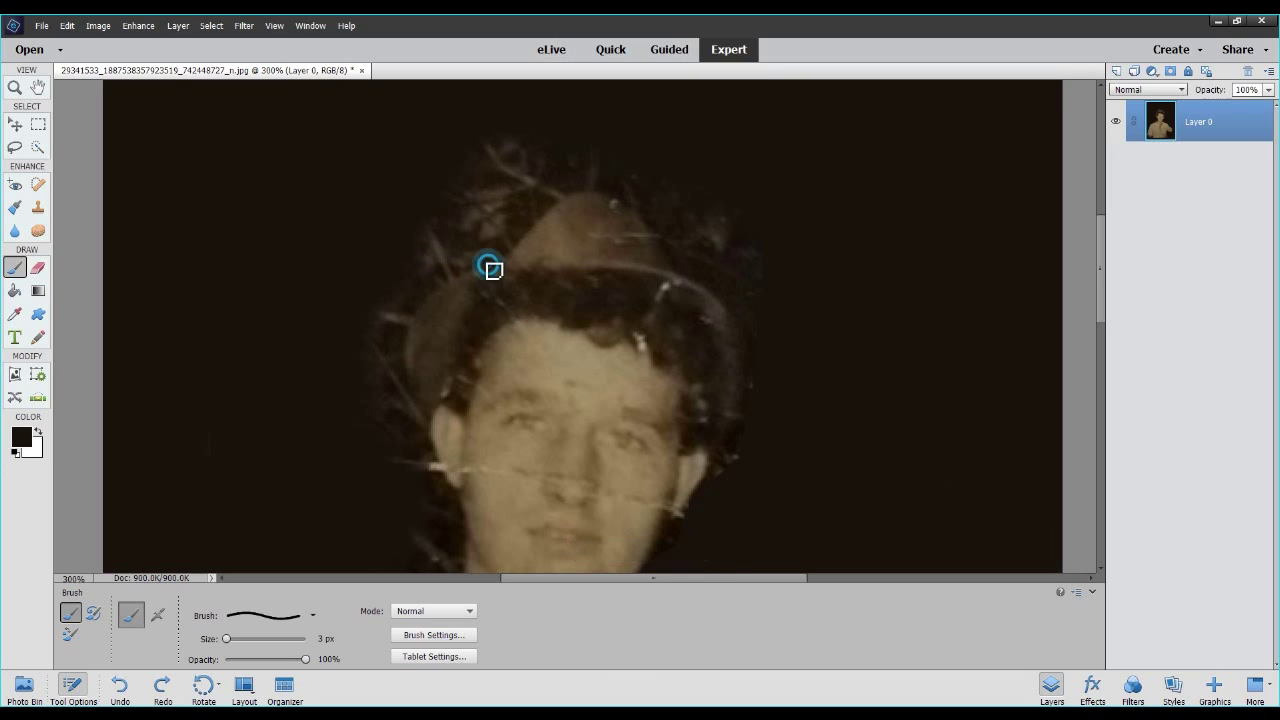
Trace the hat brim and ear opposite the bent arm at 3 px, and paint over the backdrop beside them at 30 px.
mouse_move(446, 286)
mouse_down()
mouse_move(420, 300)
mouse_move(406, 354)
mouse_move(464, 521)
mouse_up()
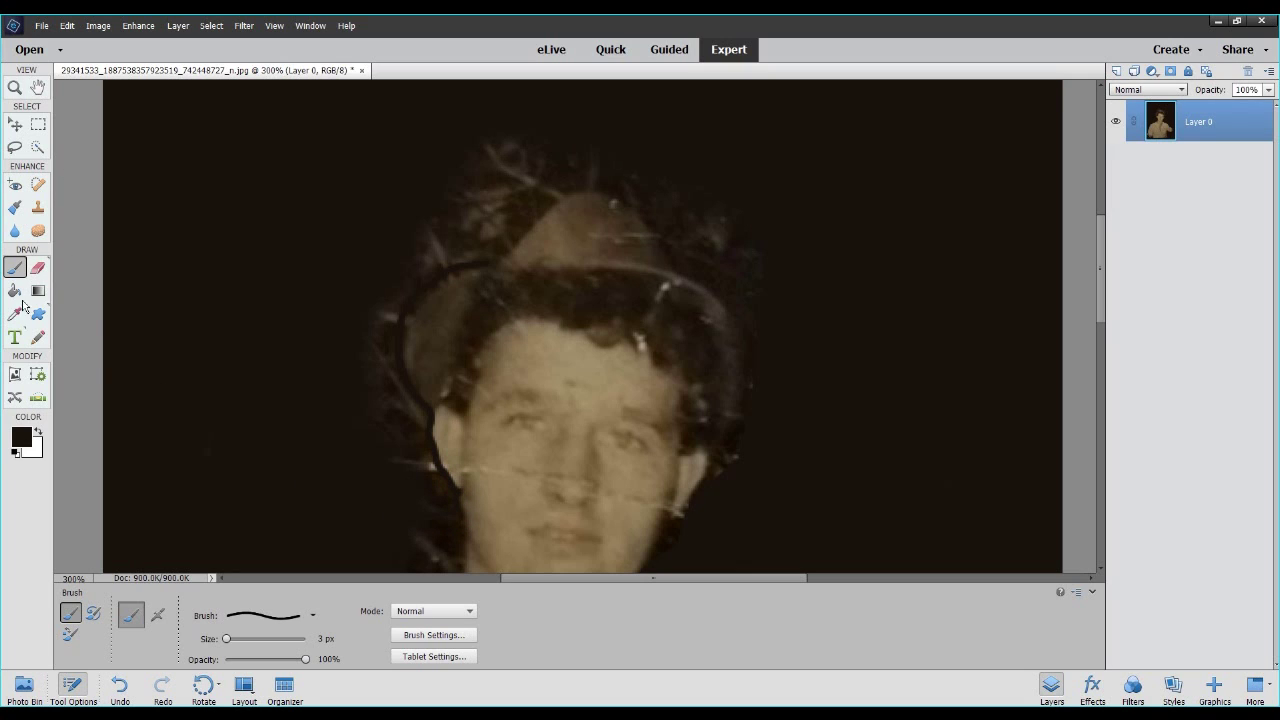
key(bracketright)
key(bracketright)
key(bracketright)
key(bracketright)
key(bracketright)
key(bracketright)
key(bracketright)
key(bracketright)
key(bracketright)
click(207, 532)
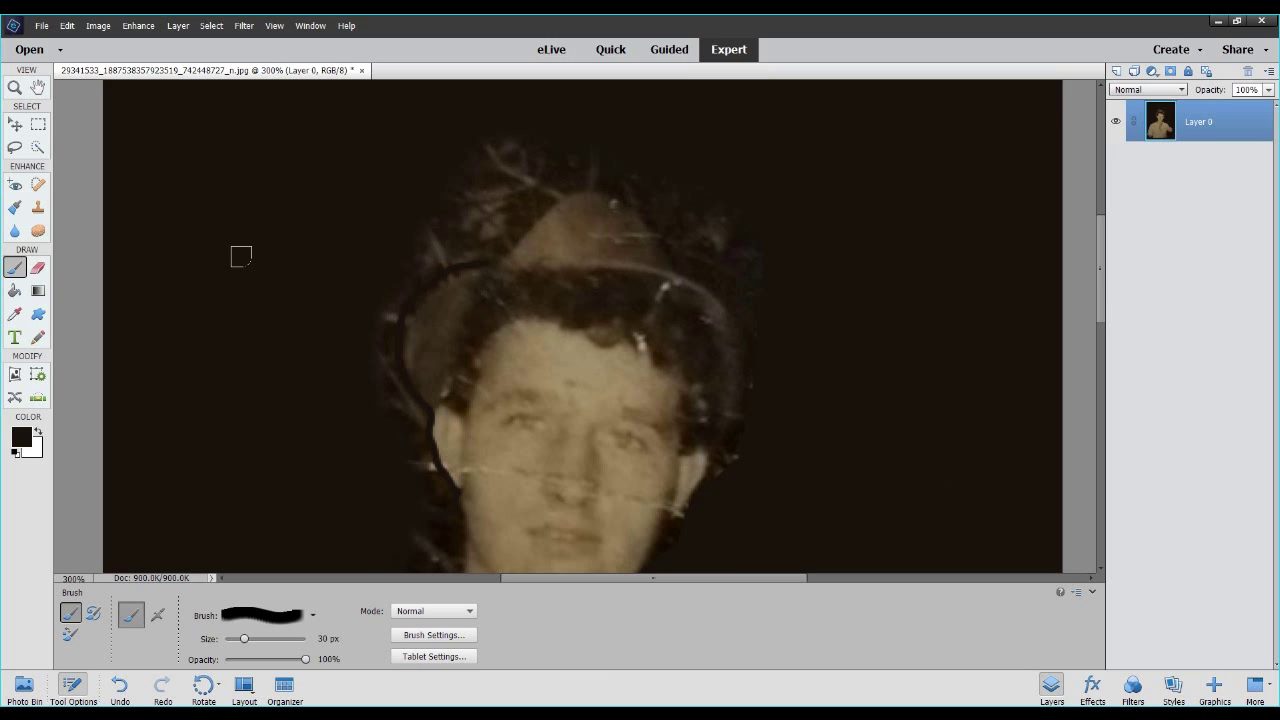
Set the Brush size to 7 px and paint over the speckled backdrop along the shoulder and sleeve opposite the bent arm.
scroll(261, 235, down, 3)
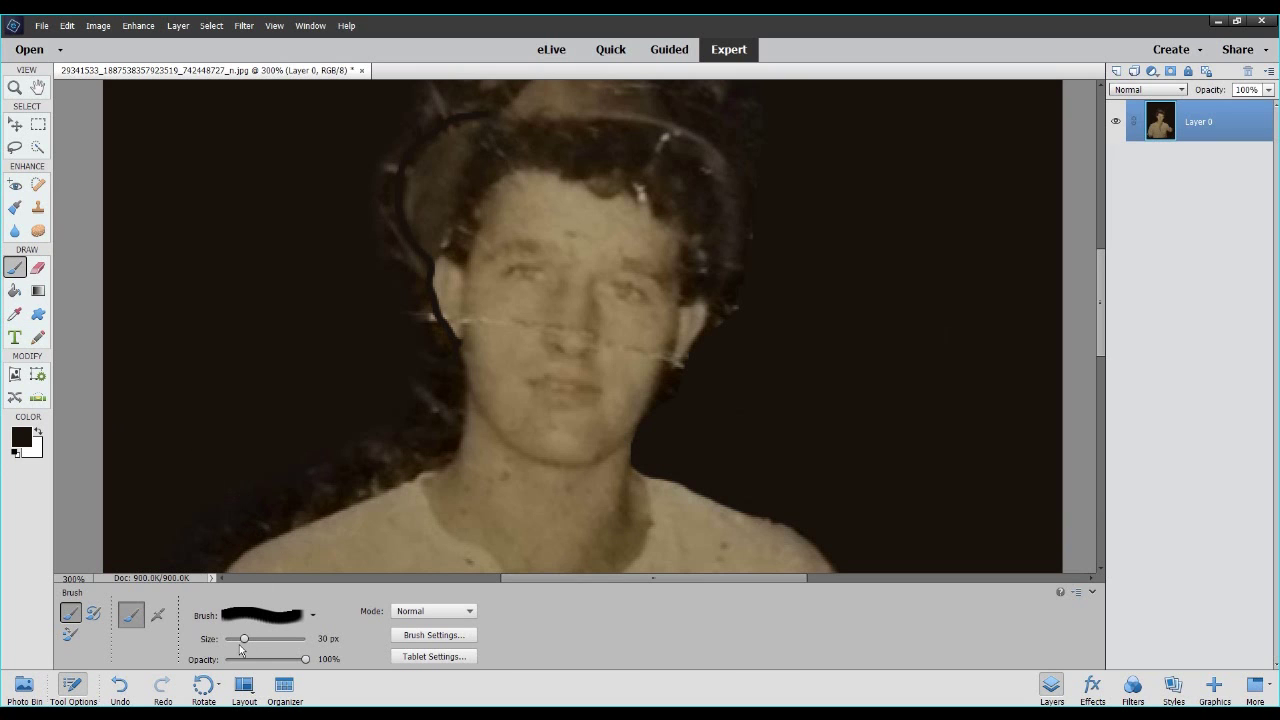
drag(240, 641, 241, 641)
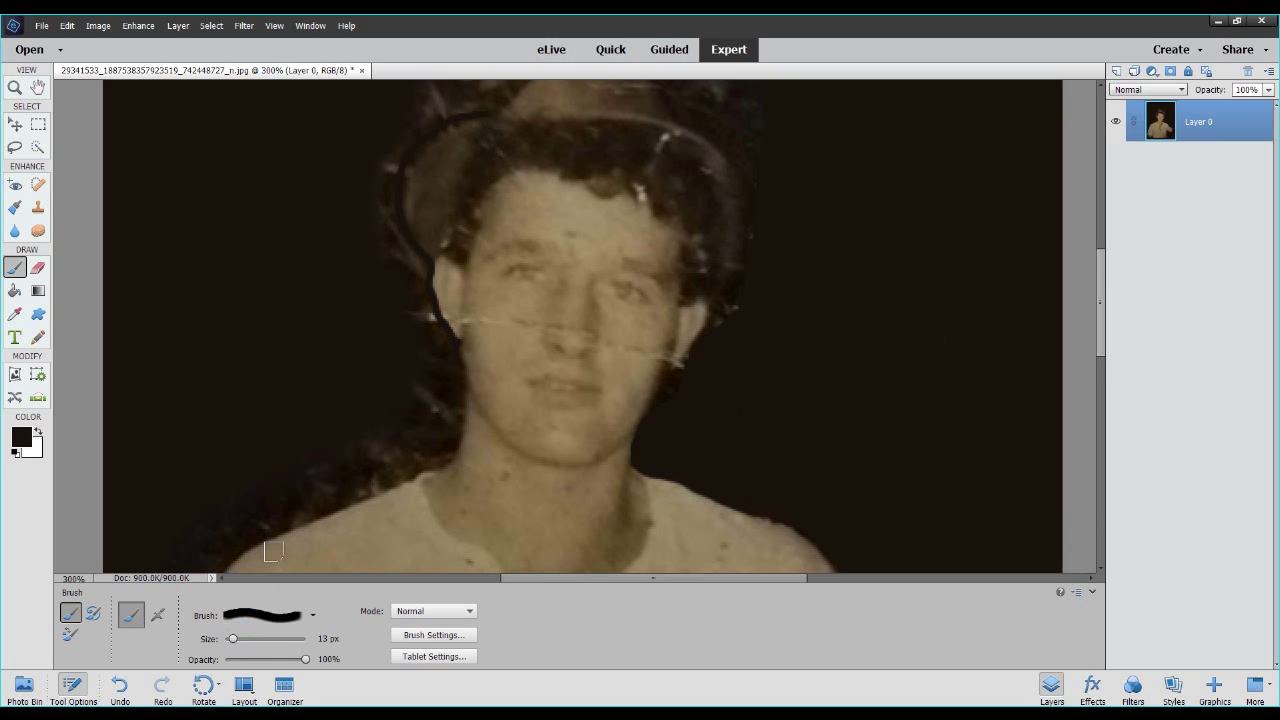
scroll(273, 551, down, 8)
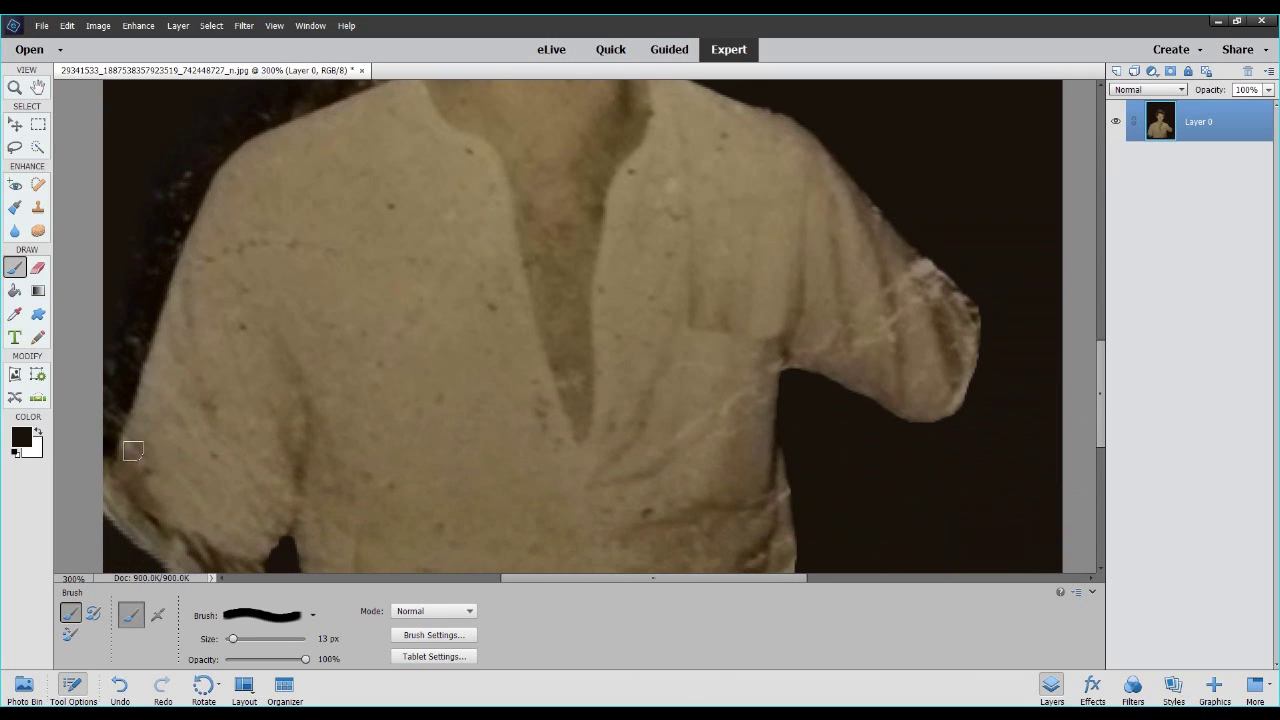
drag(589, 579, 542, 579)
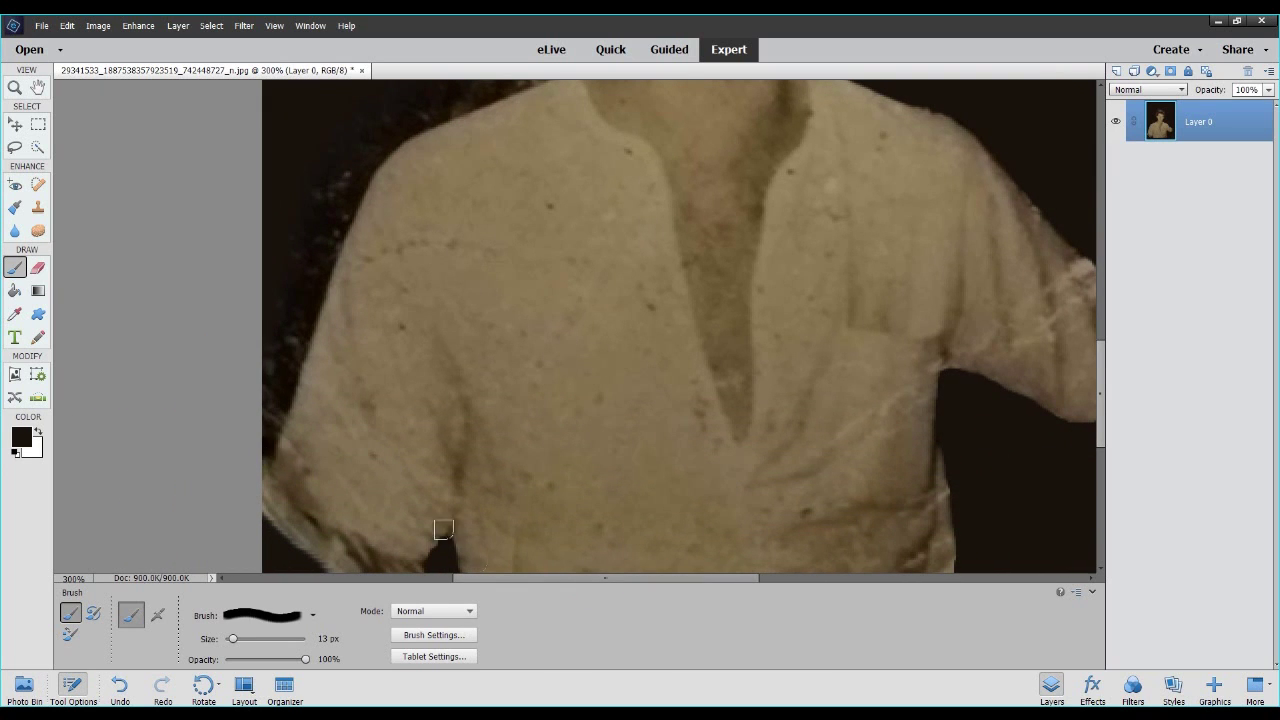
drag(233, 639, 229, 637)
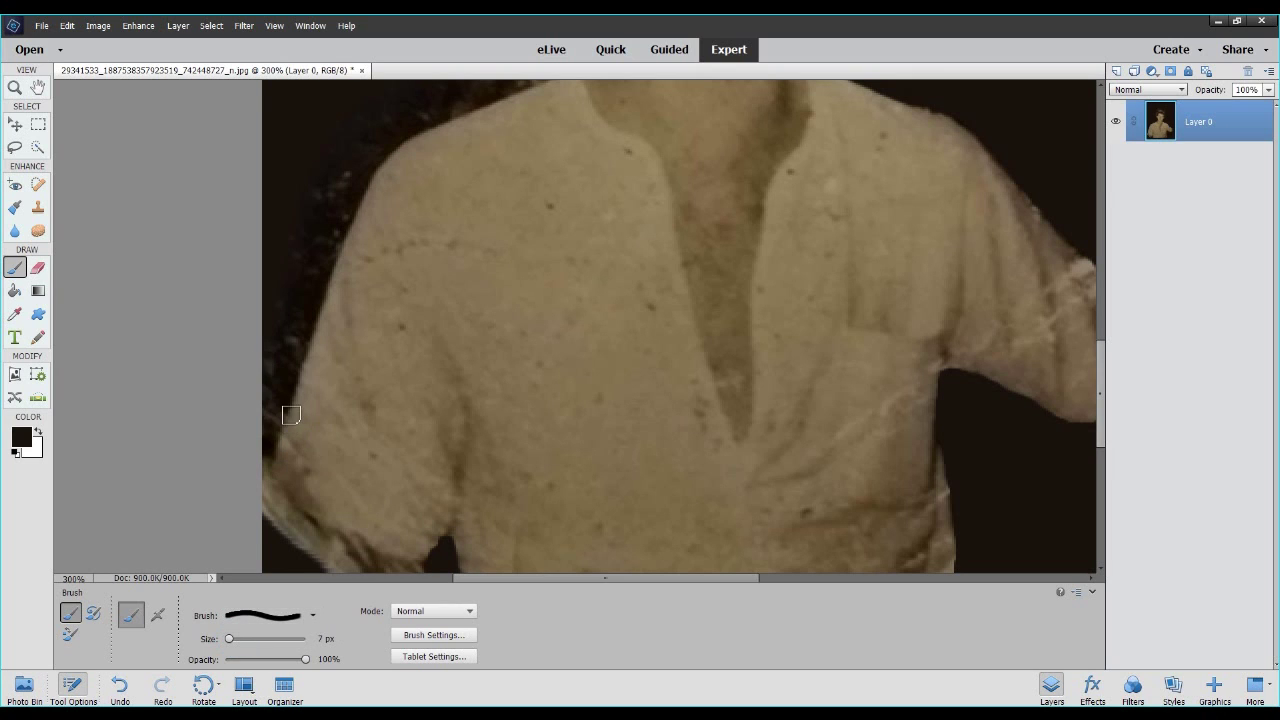
scroll(288, 415, up, 2)
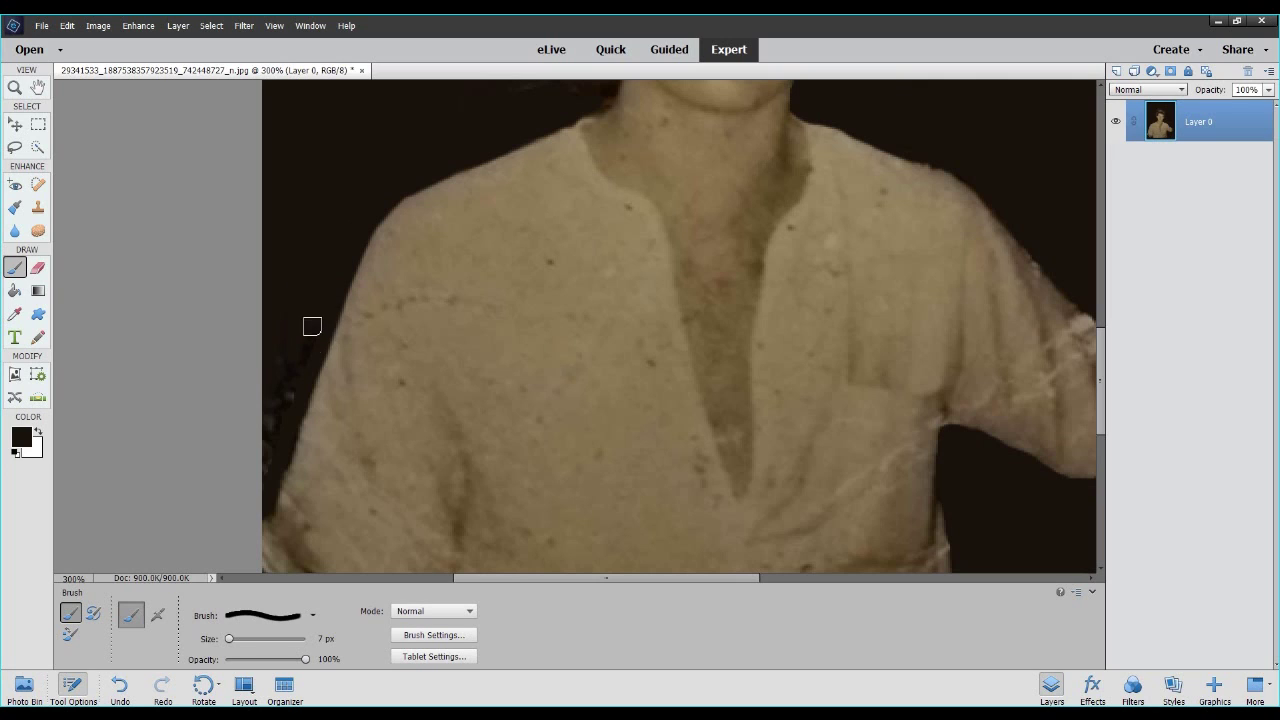
click(286, 416)
Zoom in to 400% on the neck and paint over the scratched backdrop beside the neck and jaw with the 7 px brush.
click(14, 87)
right_click(539, 349)
click(551, 348)
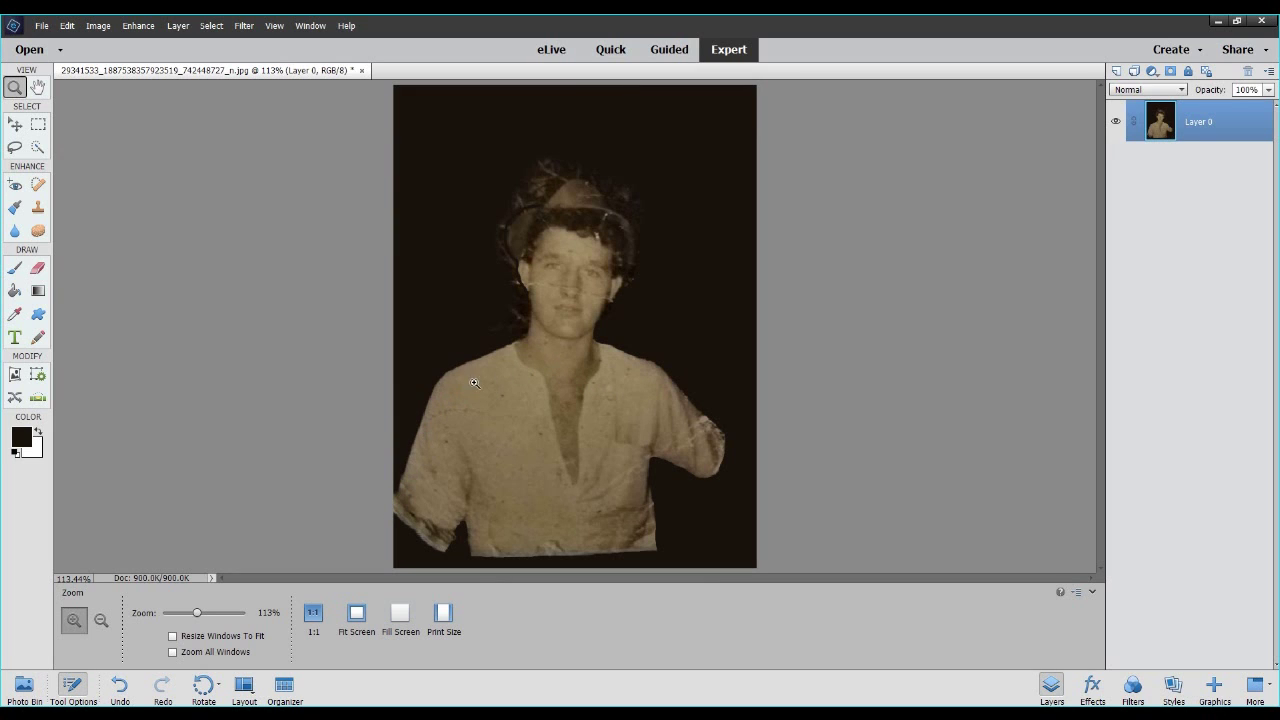
click(529, 337)
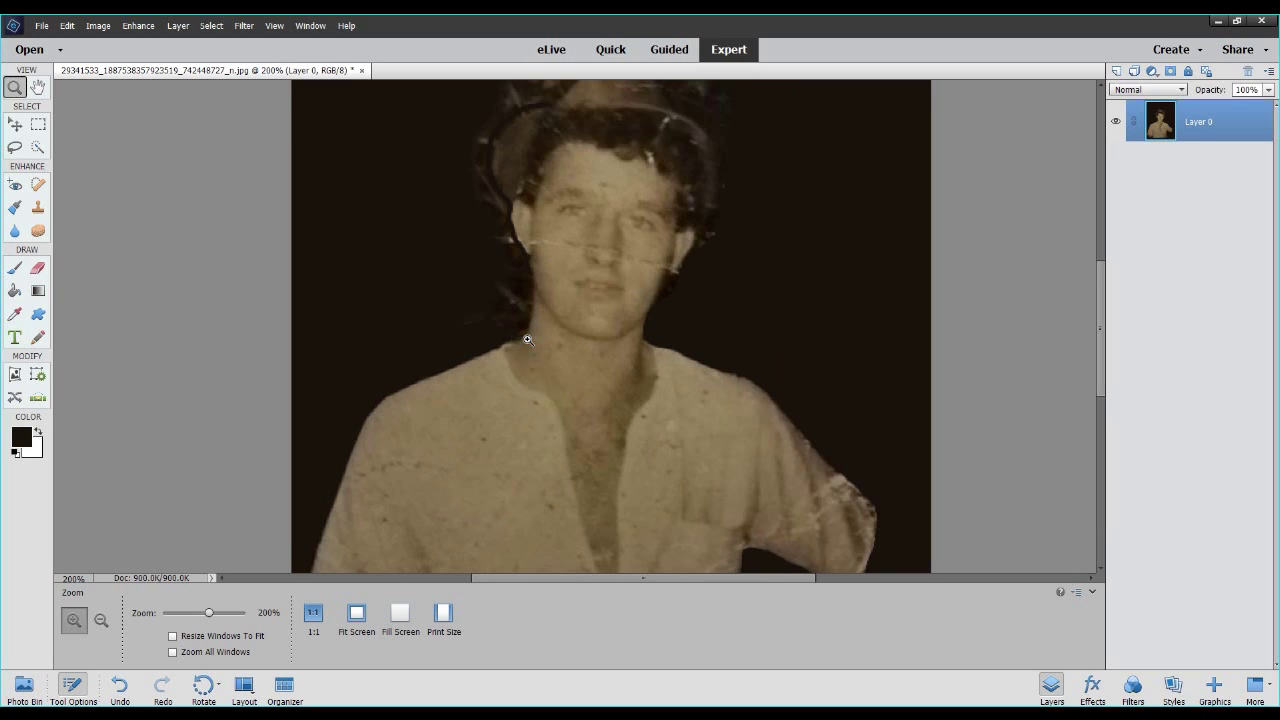
click(534, 314)
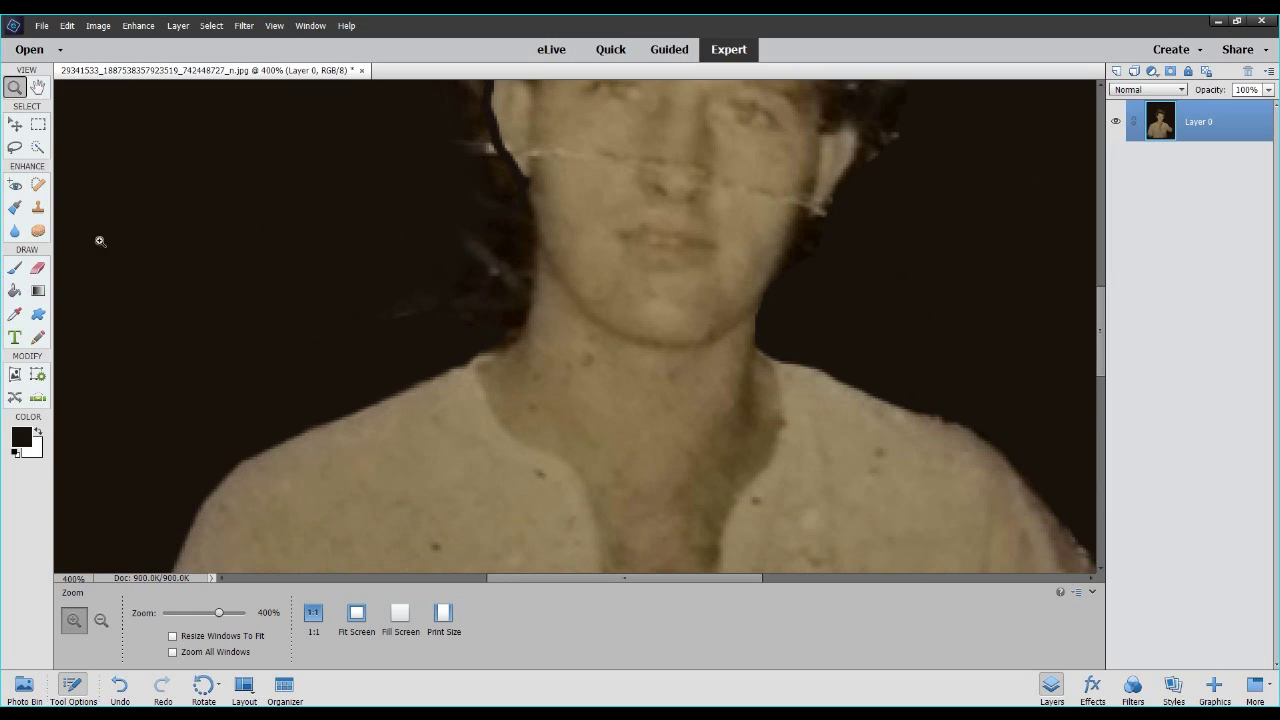
click(16, 268)
click(371, 323)
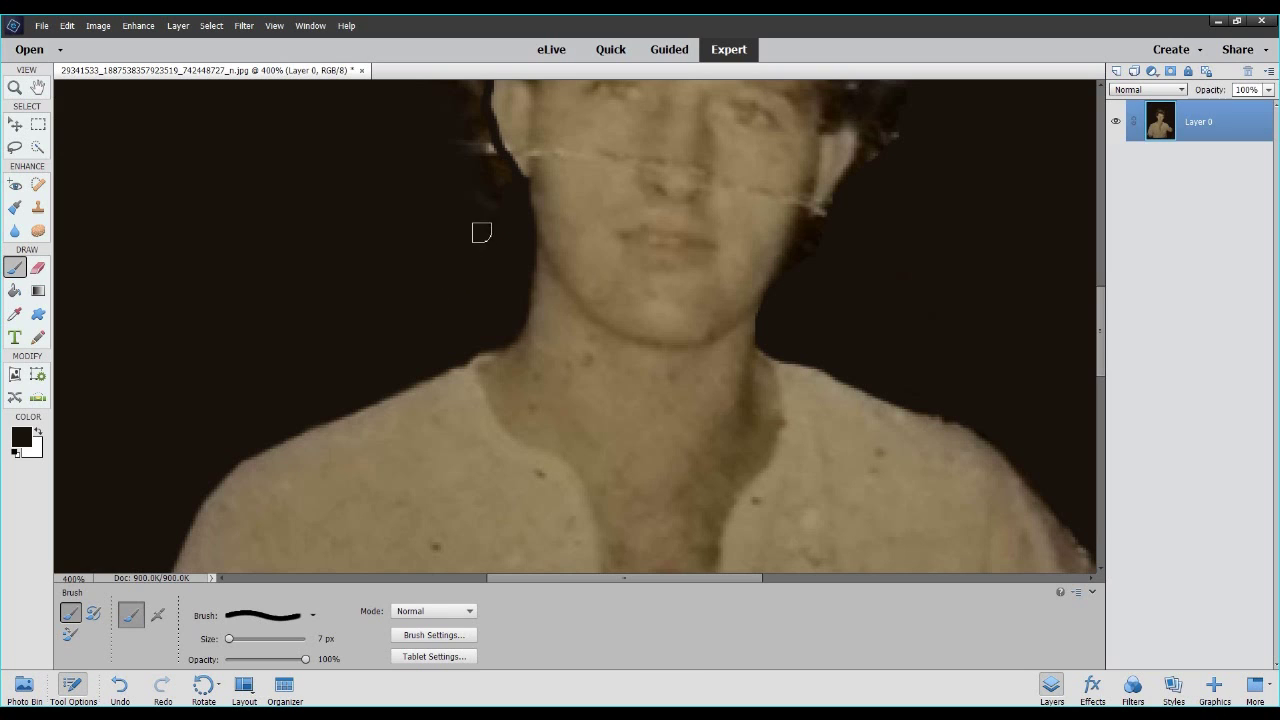
Cover the scratches around the ear and outside the hat's brim with the 7 px brush, following the outline up to the crown.
scroll(480, 230, up, 3)
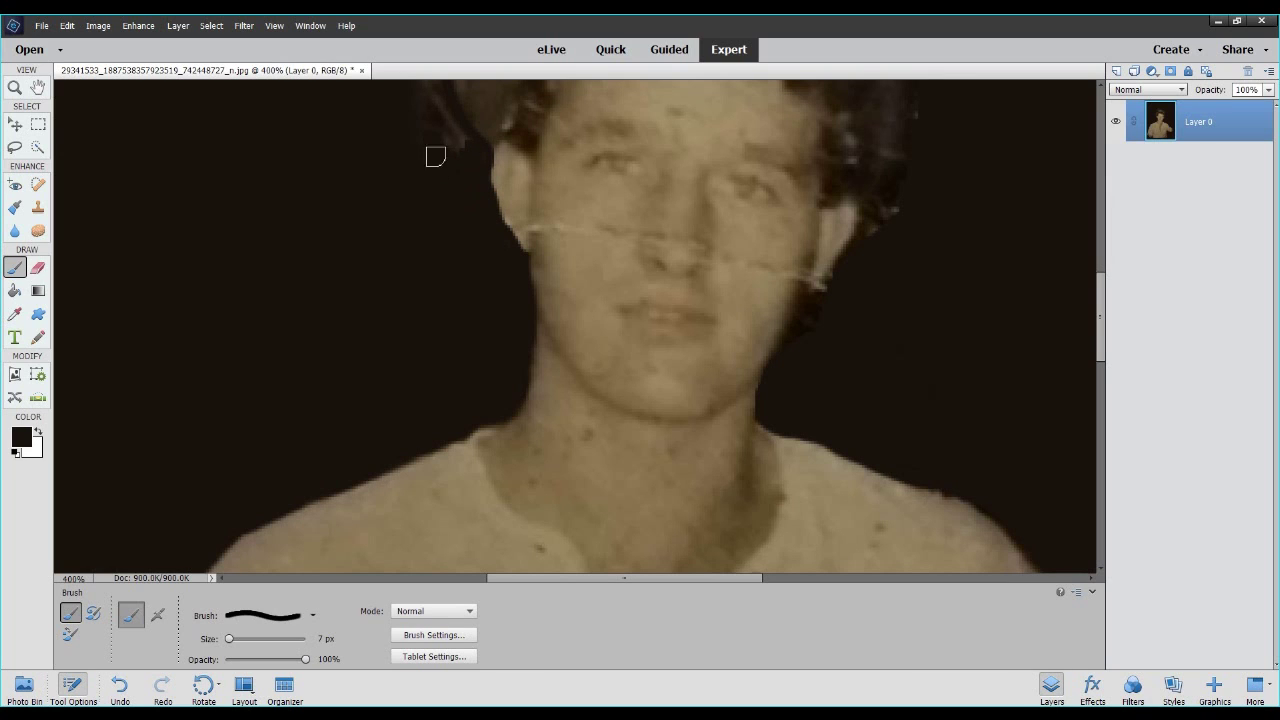
scroll(443, 200, up, 2)
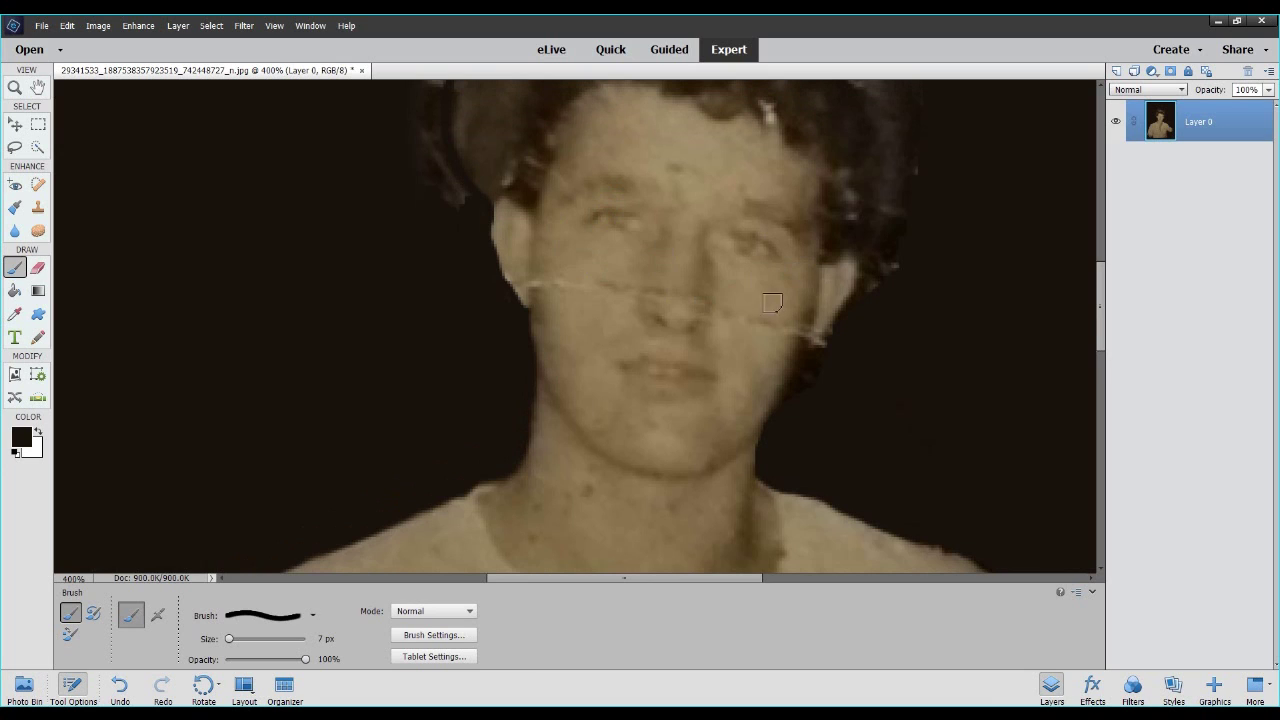
scroll(400, 255, up, 3)
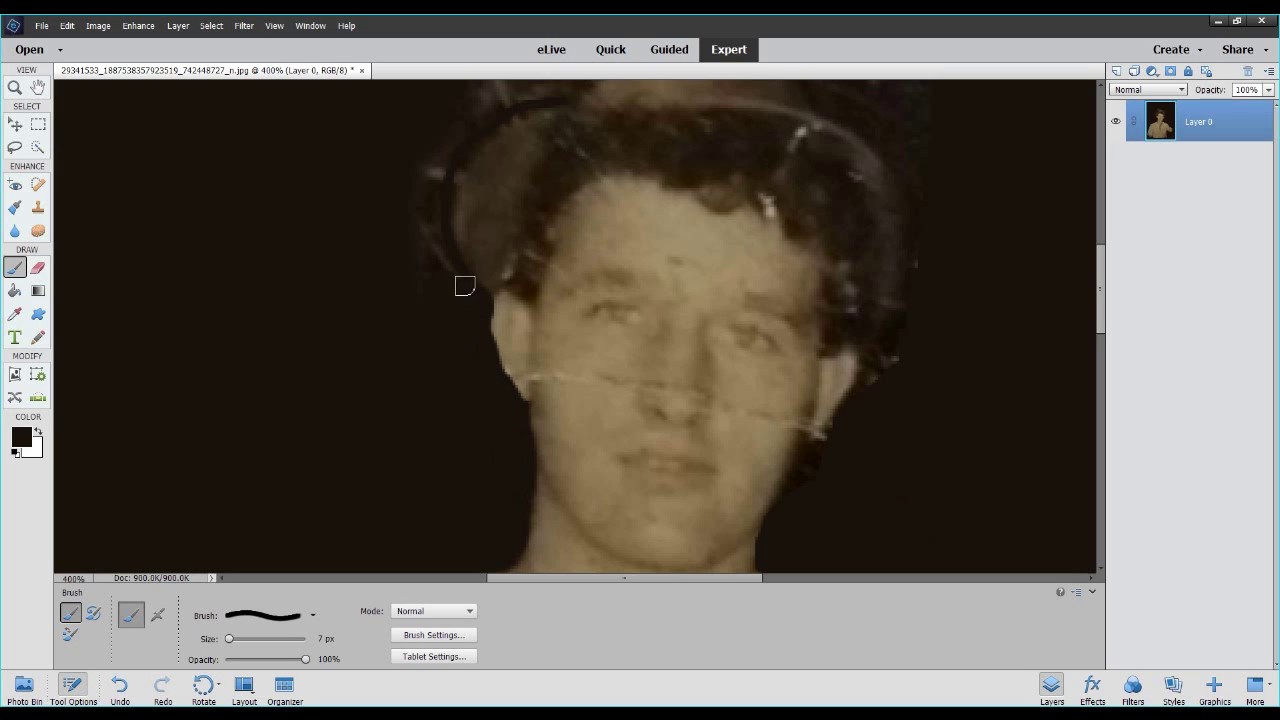
scroll(406, 255, up, 3)
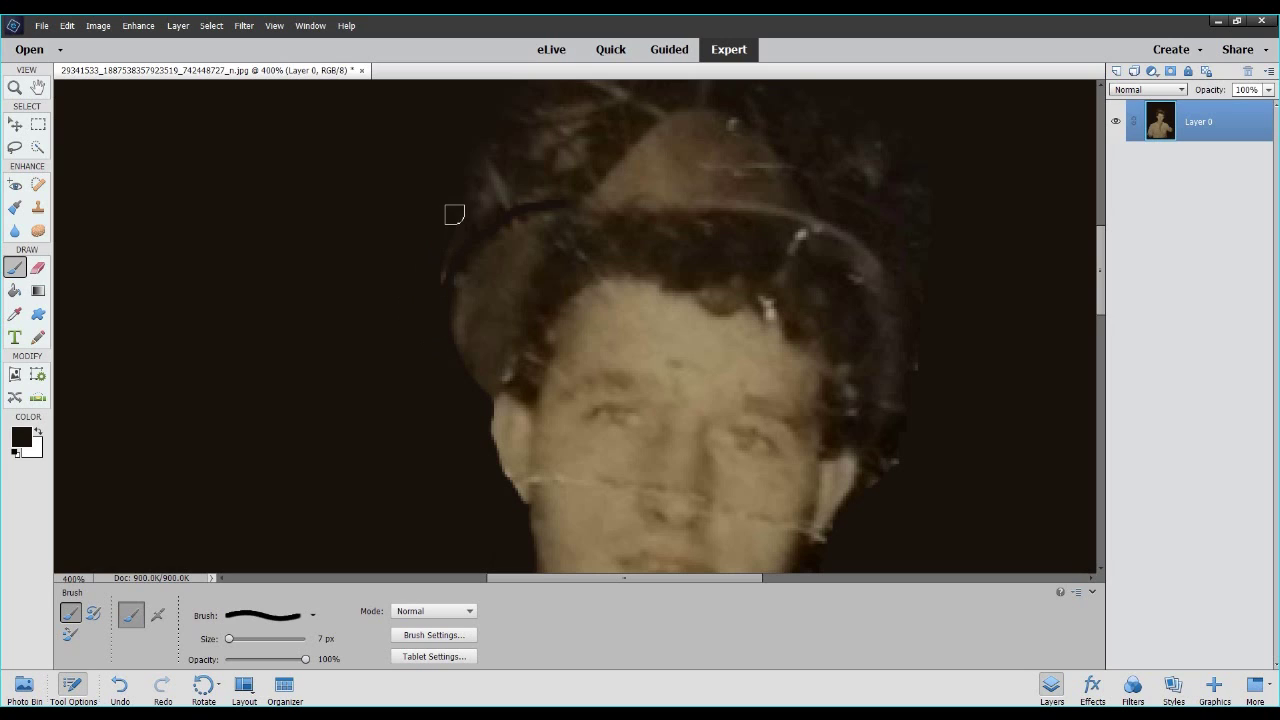
mouse_move(471, 229)
mouse_down()
mouse_move(568, 191)
mouse_move(496, 215)
mouse_up()
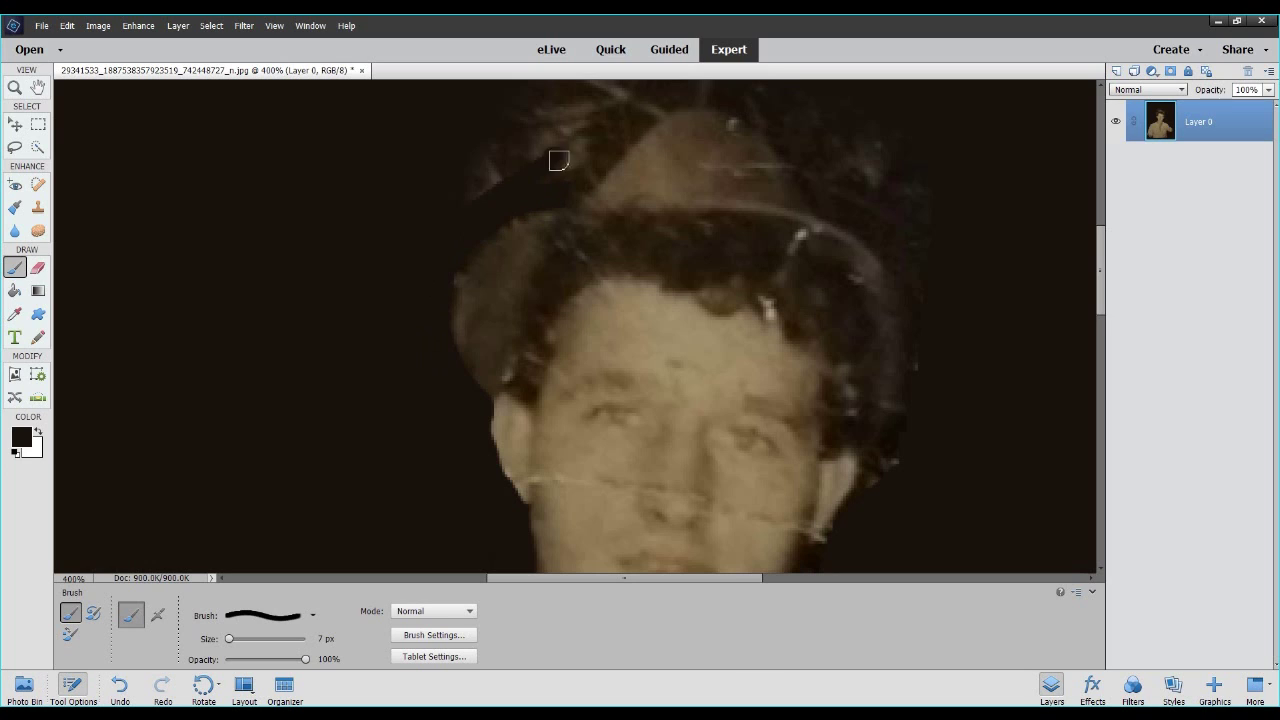
Paint over the outer part of the white scratches in the backdrop beside the hat's crown.
scroll(543, 145, up, 3)
scroll(540, 200, up, 1)
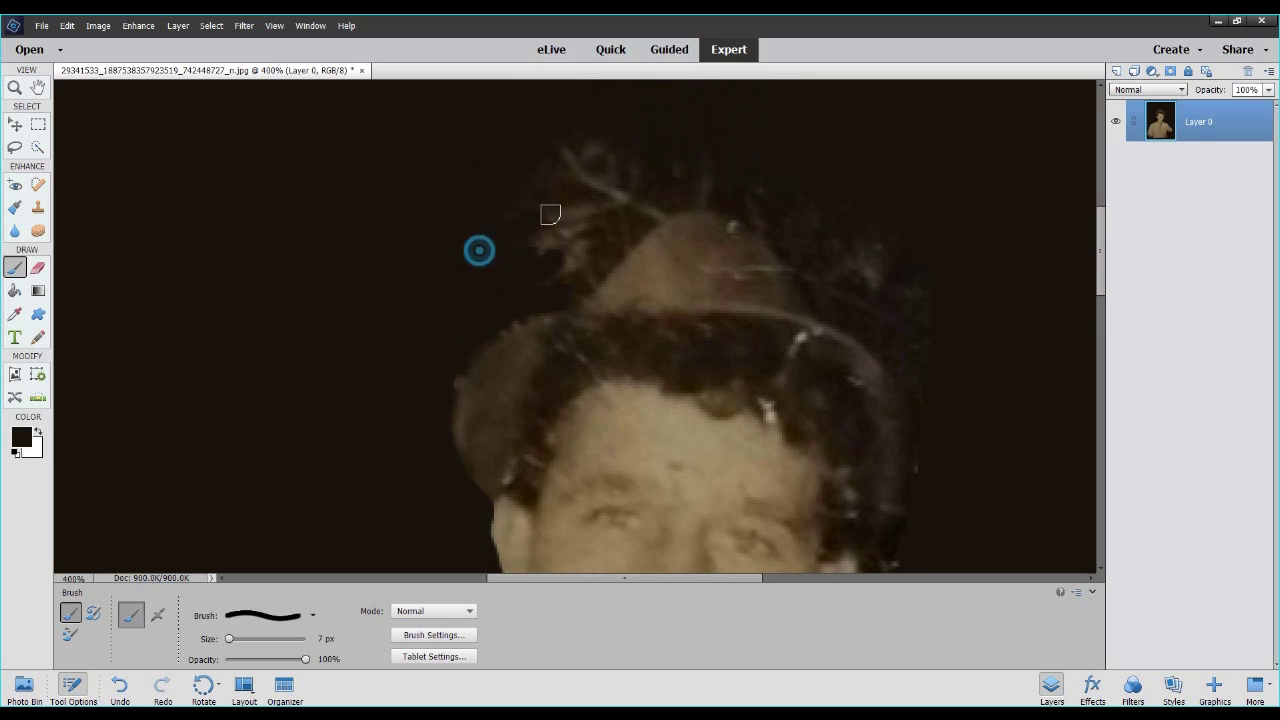
mouse_move(531, 217)
mouse_down()
mouse_move(537, 231)
mouse_move(600, 148)
mouse_up()
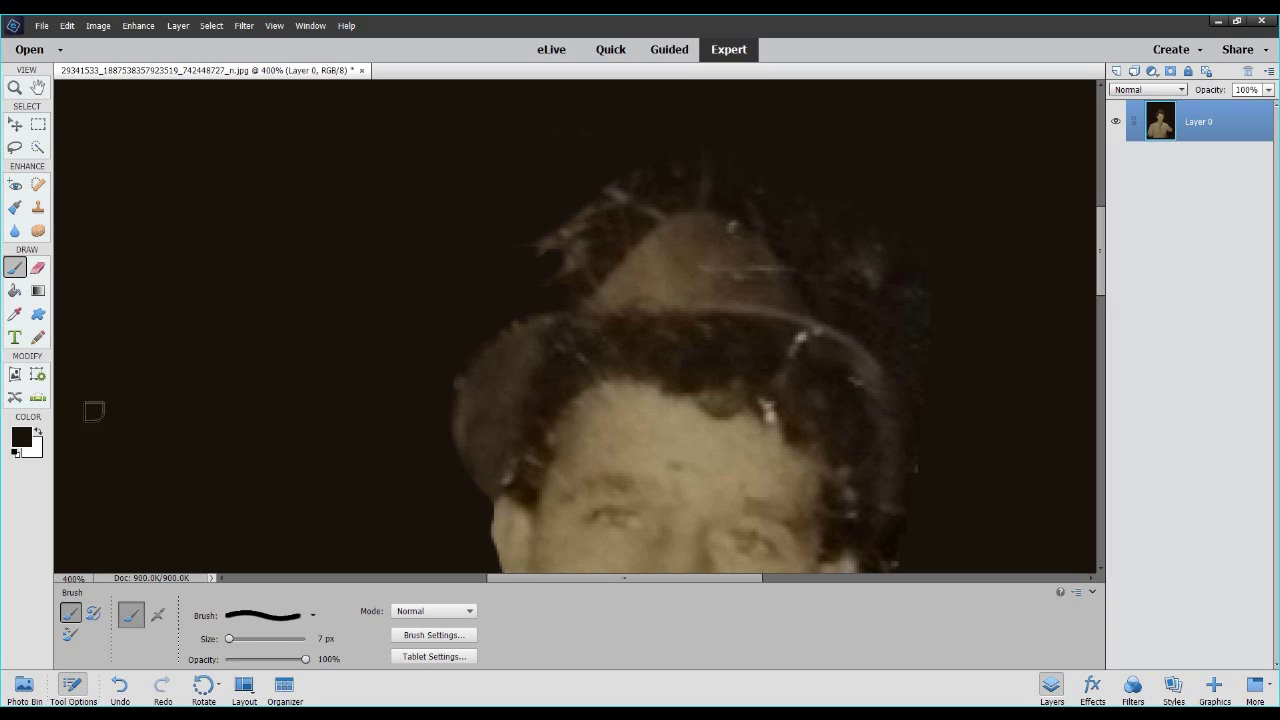
Set the Brush size to 2 px and smooth the outer edge of the hat's brim above the ear.
drag(229, 642, 225, 638)
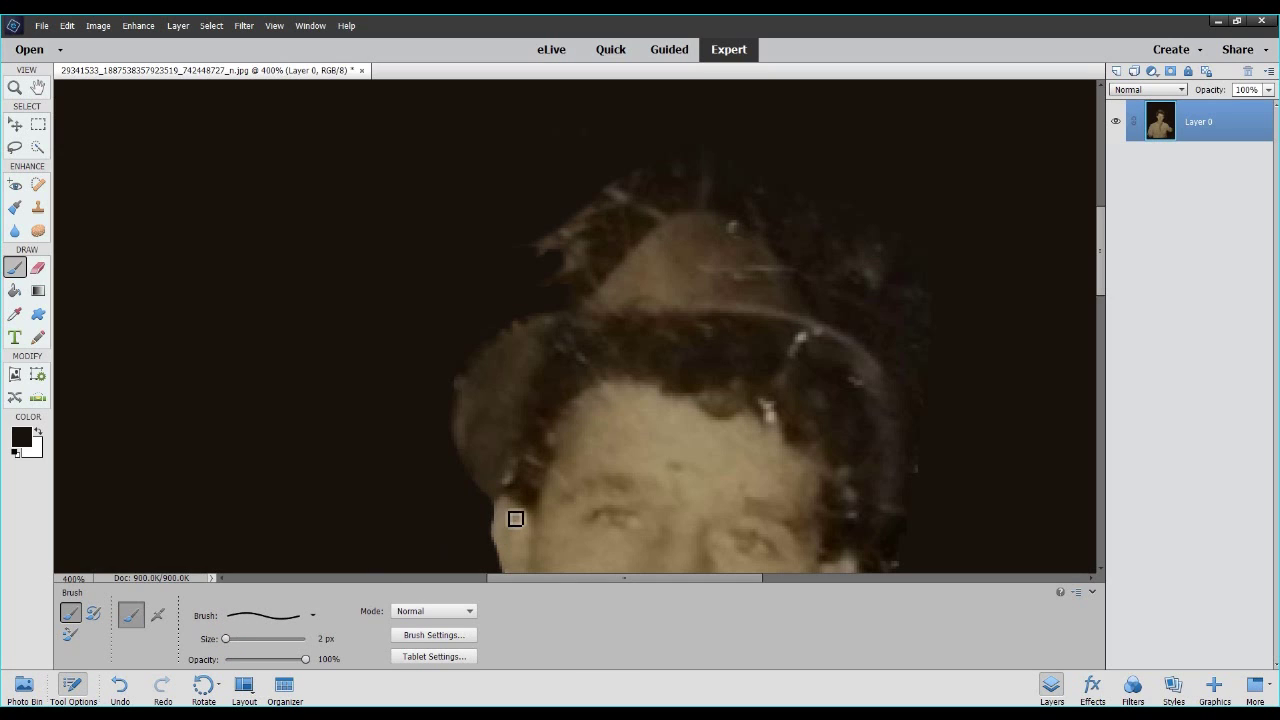
scroll(485, 400, down, 3)
scroll(487, 403, down, 1)
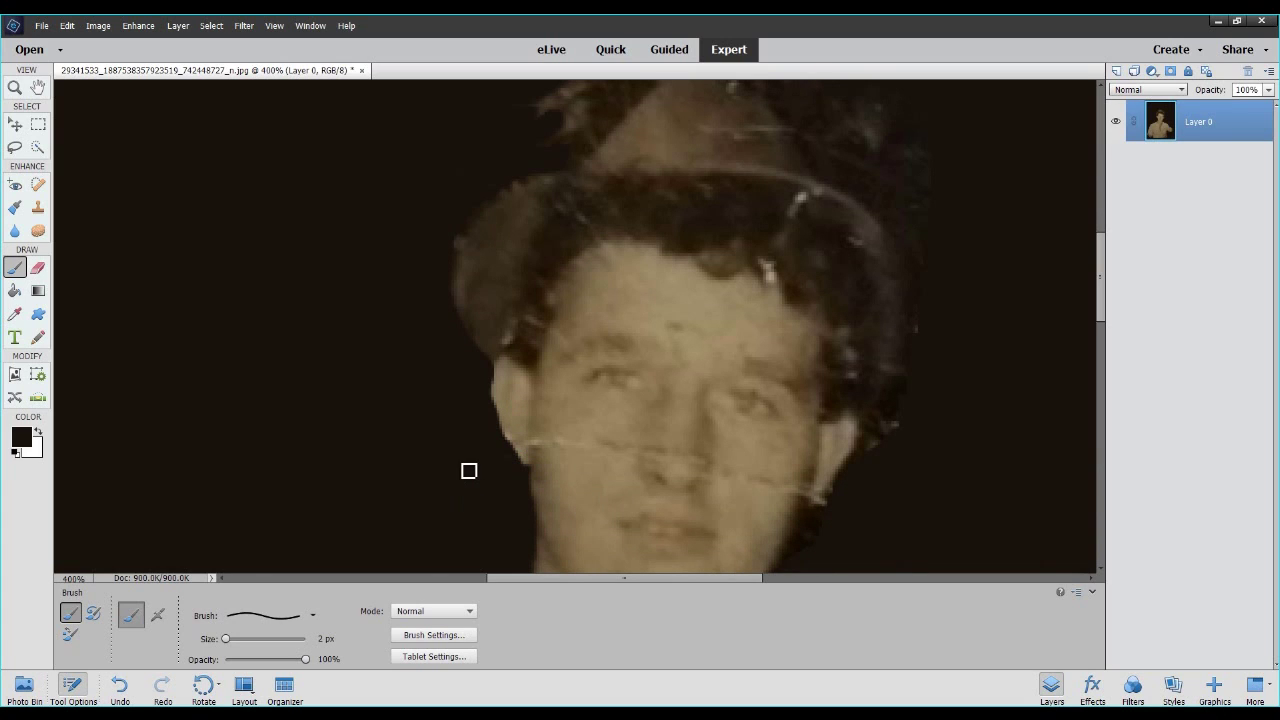
scroll(600, 320, up, 1)
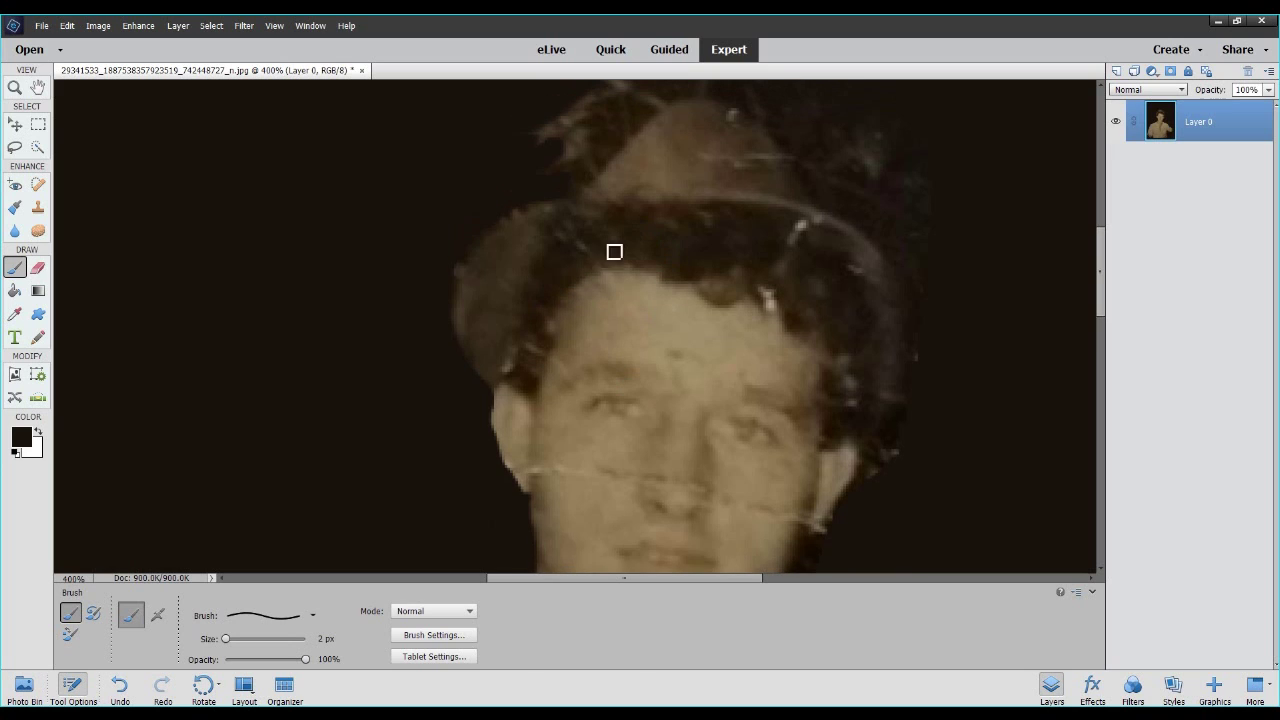
scroll(612, 243, up, 2)
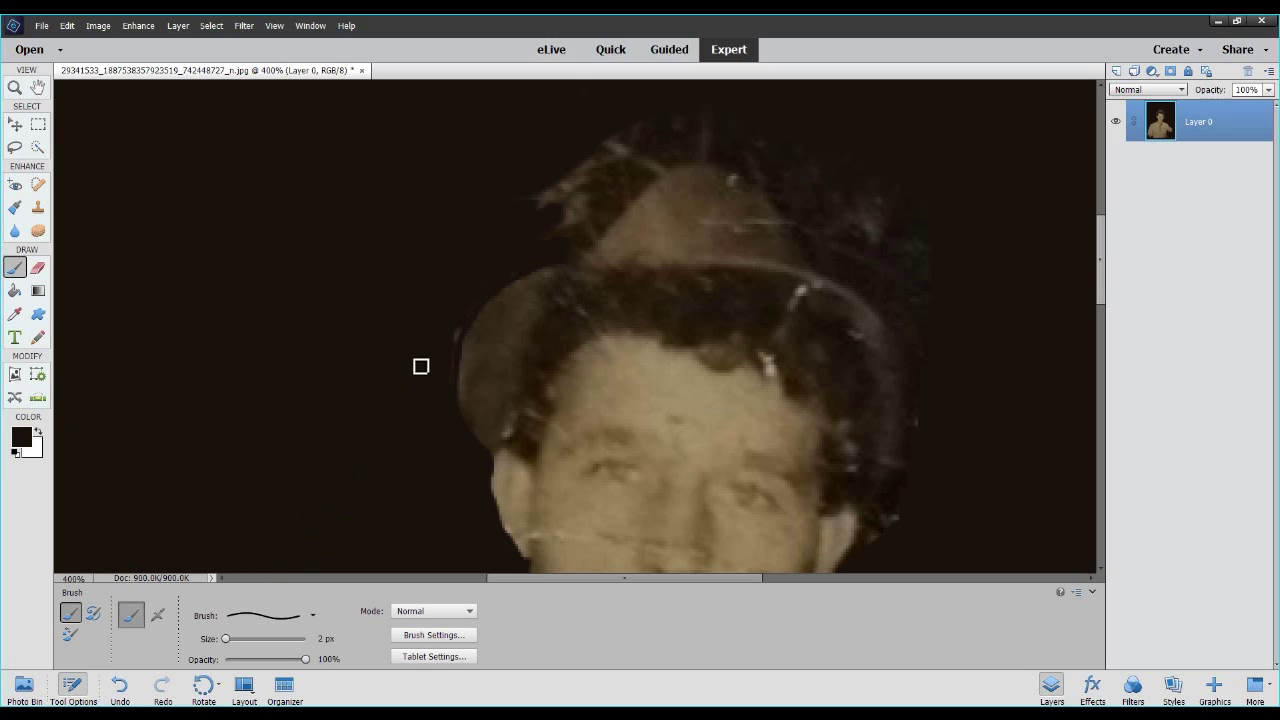
Set the Brush size to 13 px and paint over the outer scratches in the backdrop on both sides of the hat's crown.
drag(227, 639, 233, 639)
scroll(446, 357, up, 3)
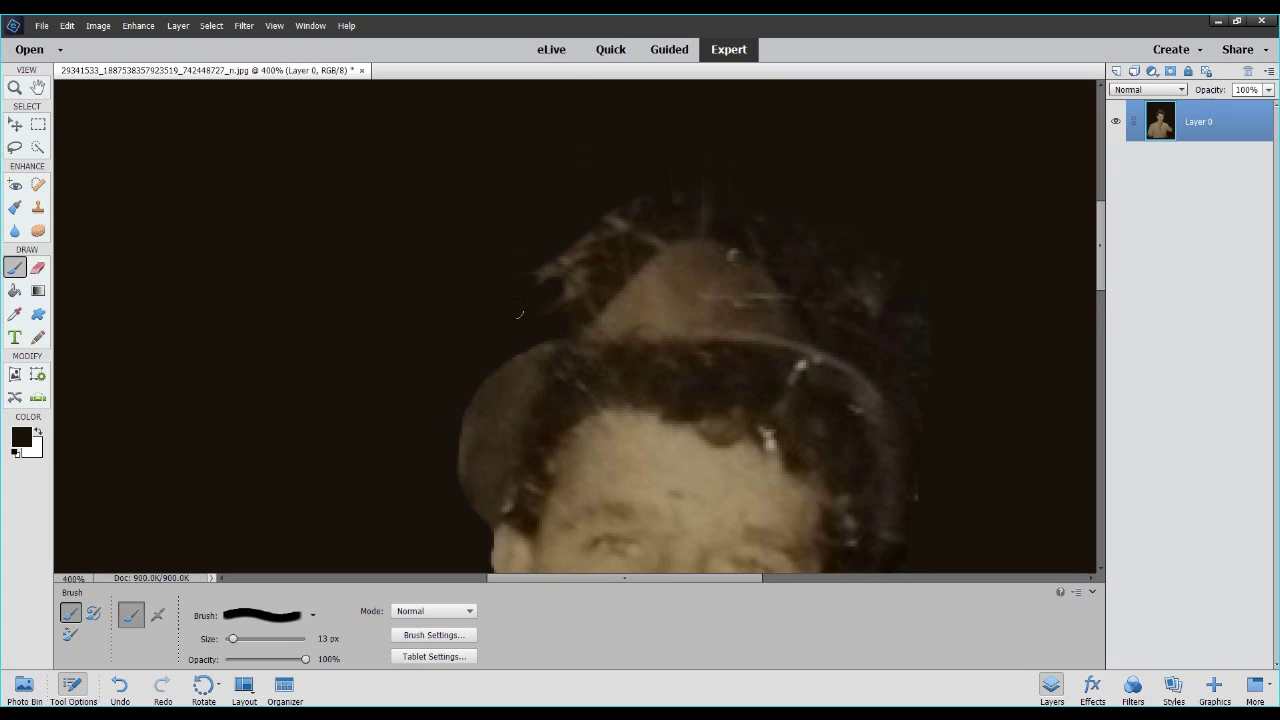
mouse_move(598, 312)
mouse_down()
mouse_move(599, 276)
mouse_move(496, 303)
mouse_move(526, 265)
mouse_move(522, 283)
mouse_move(545, 302)
mouse_move(596, 252)
mouse_move(673, 215)
mouse_up()
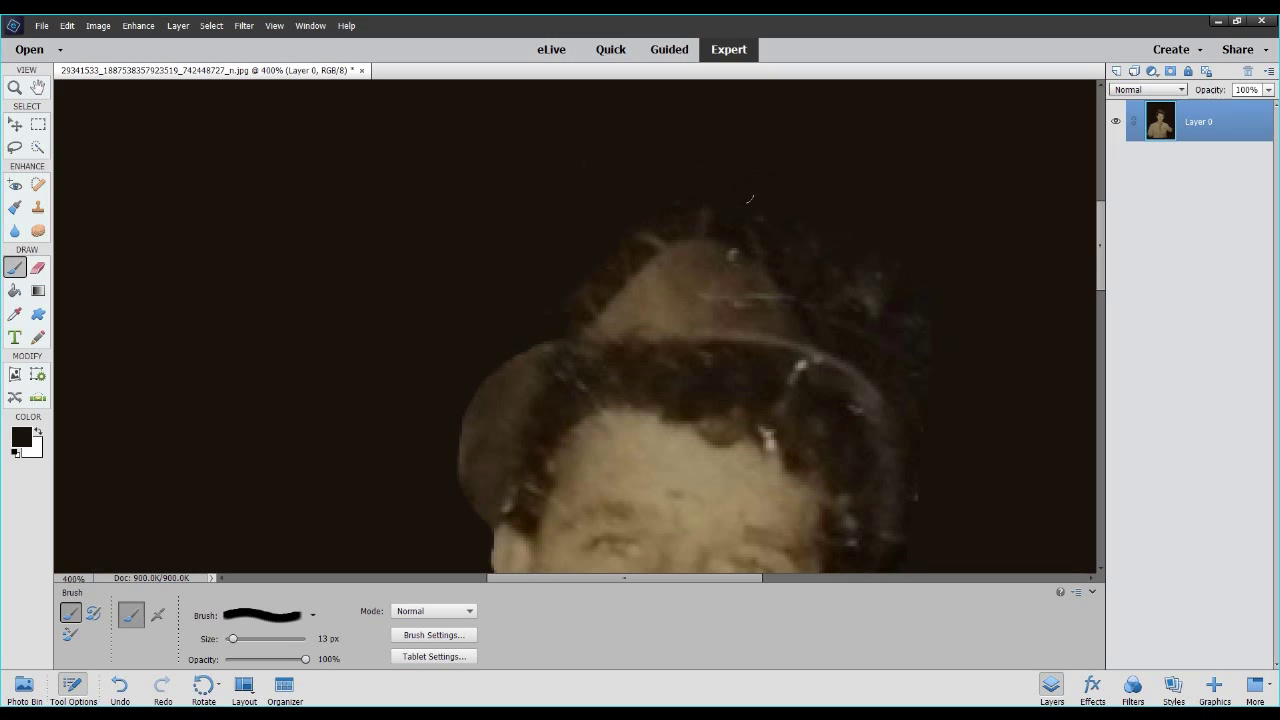
drag(714, 157, 887, 279)
Set the Brush size to 5 px and cover the leftover patches beside the jaw below the ear and above the shoulder.
scroll(904, 224, down, 2)
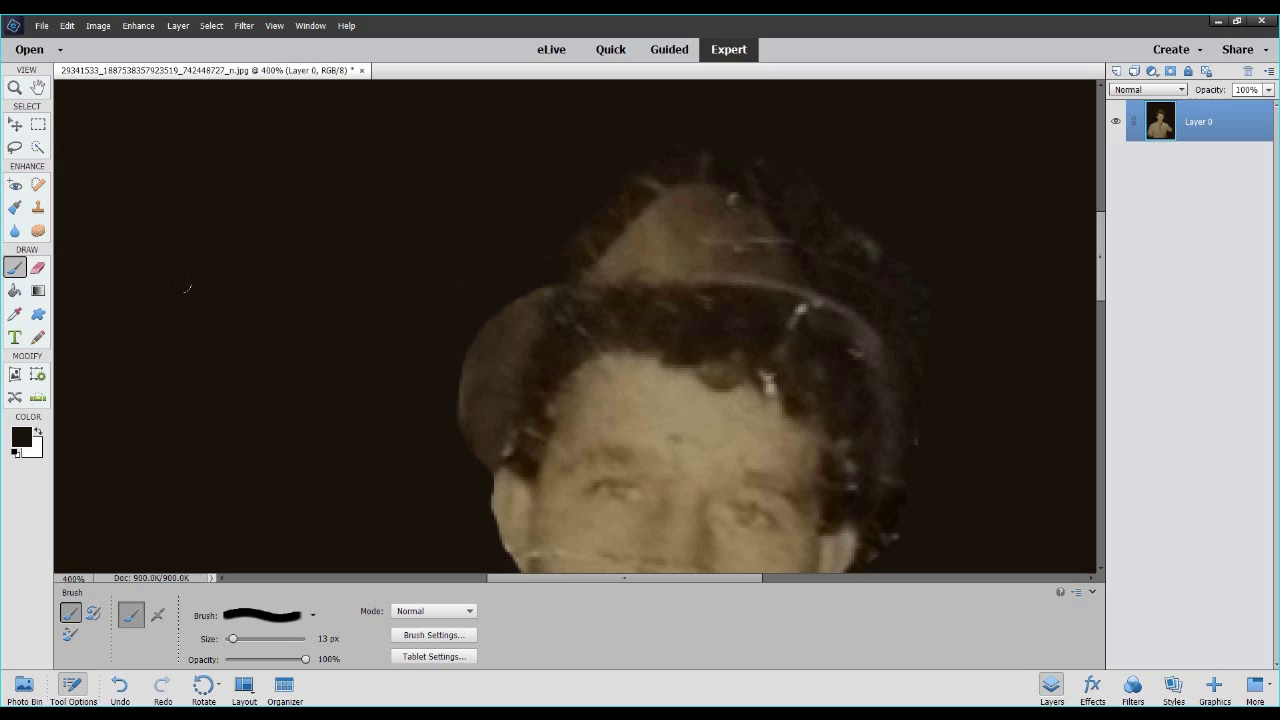
scroll(206, 270, down, 4)
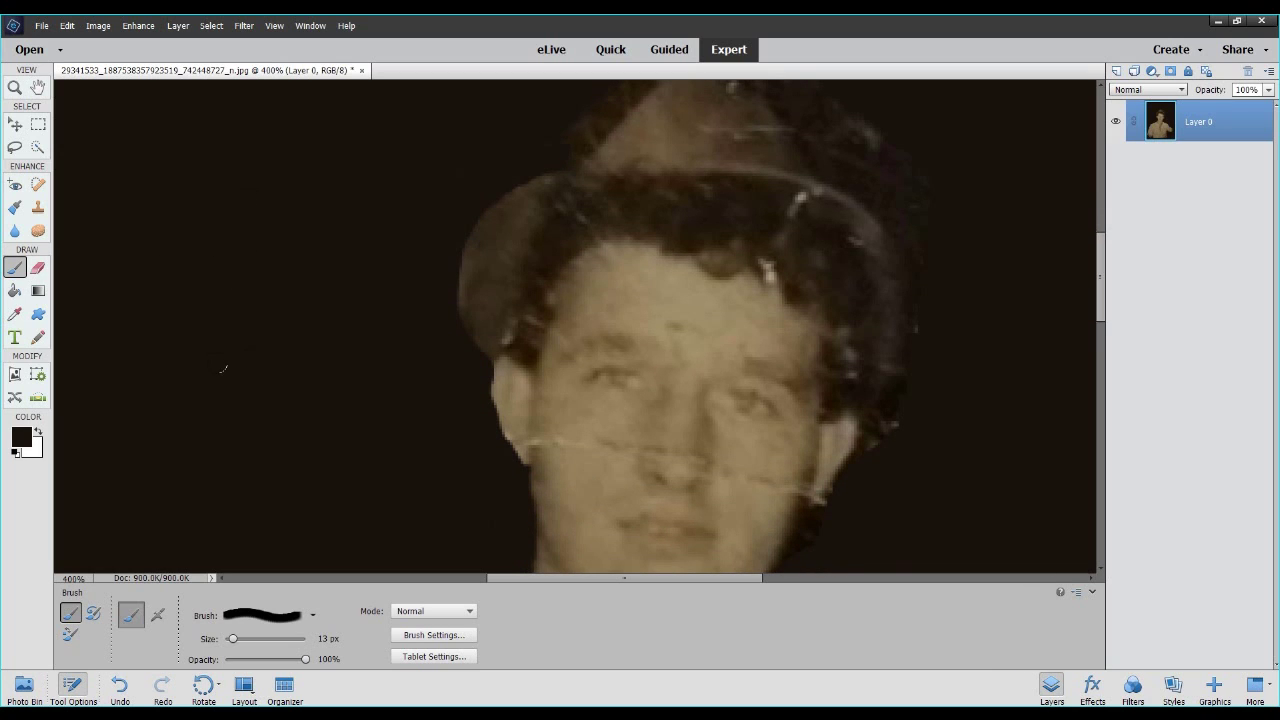
scroll(222, 369, down, 7)
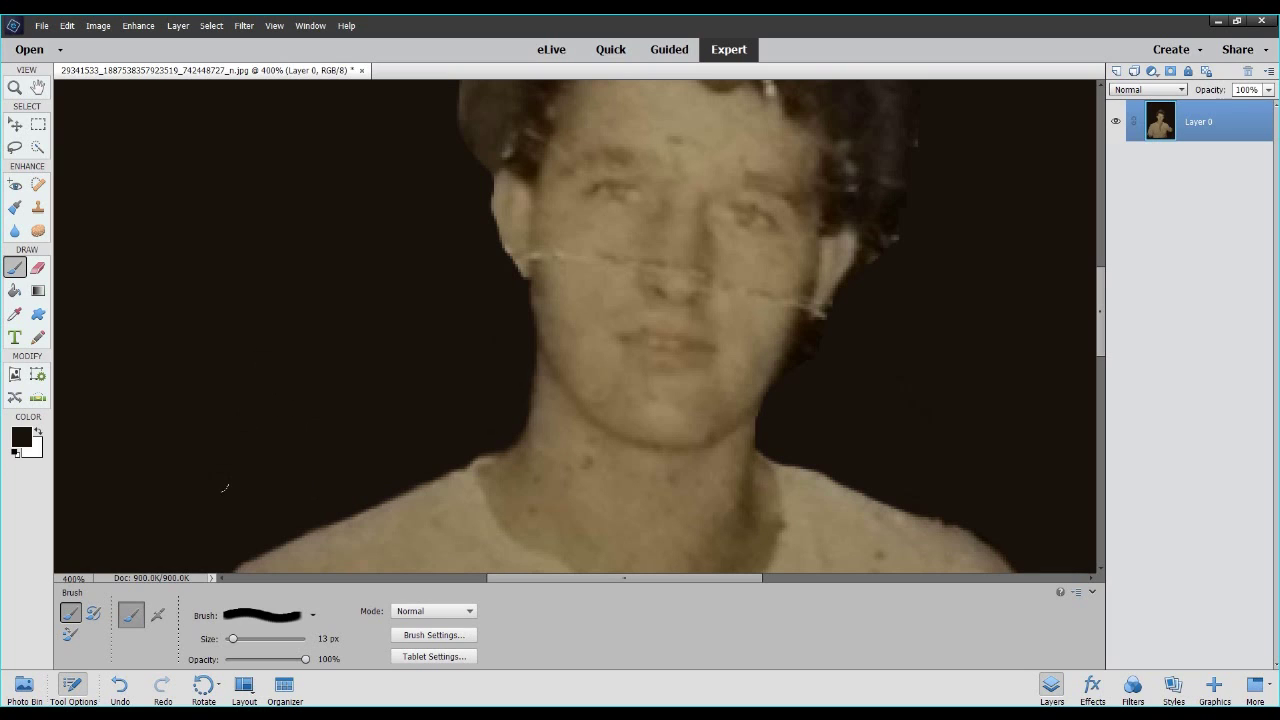
drag(232, 638, 228, 638)
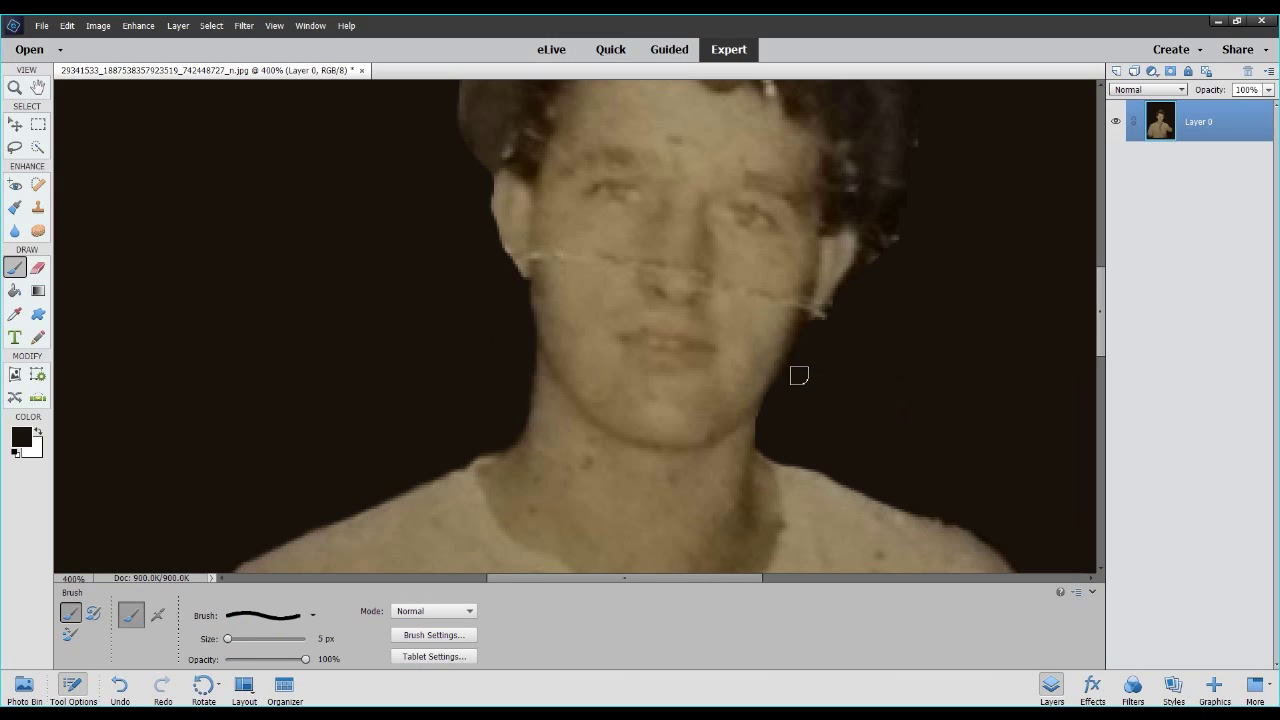
scroll(850, 394, up, 1)
click(904, 410)
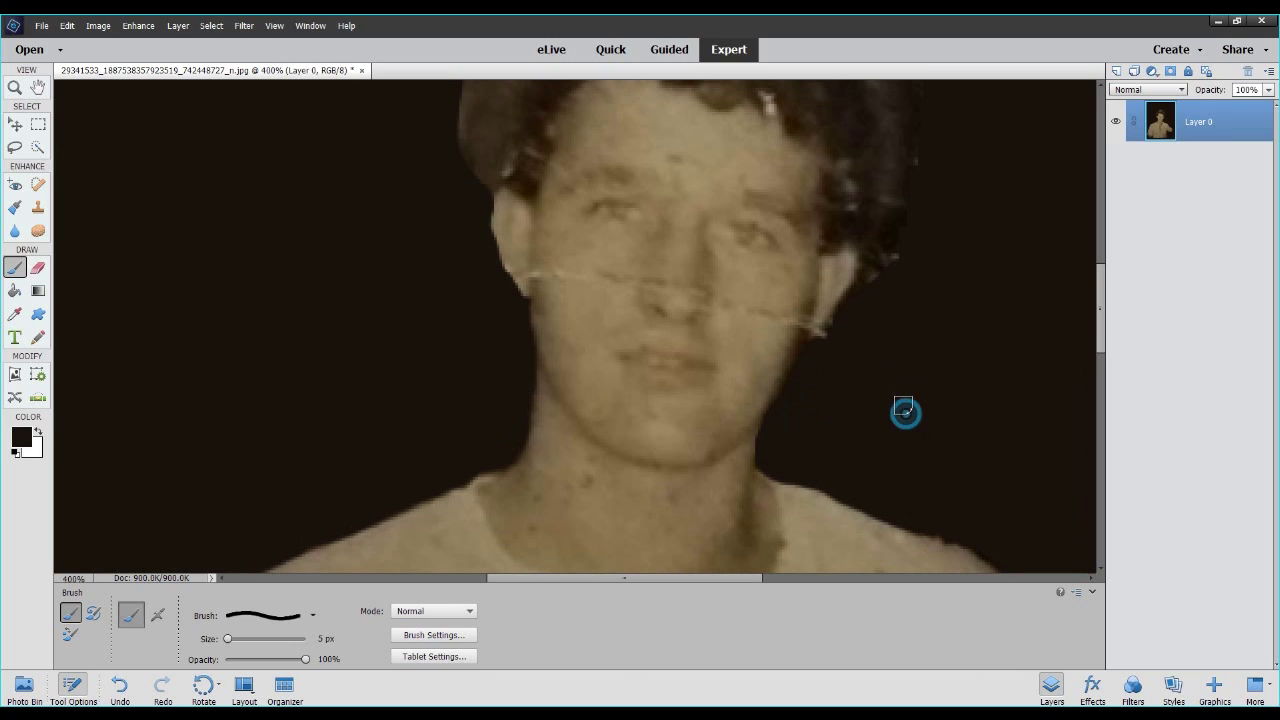
click(888, 504)
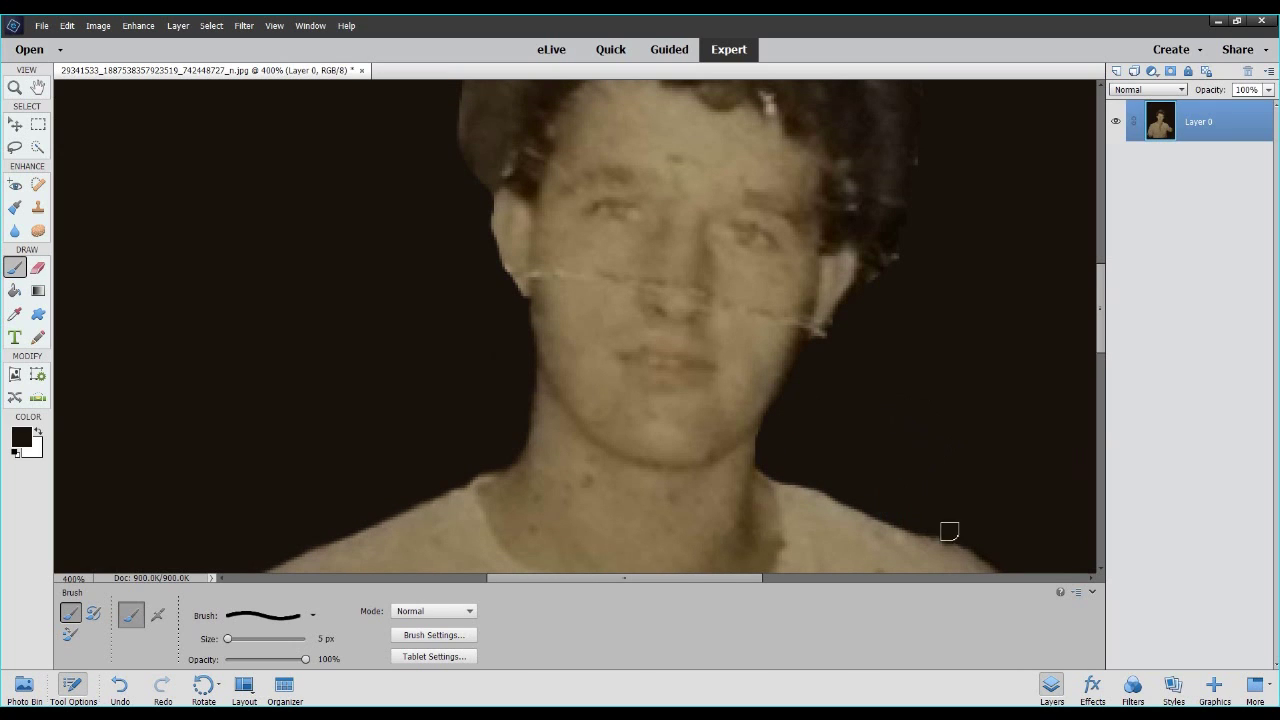
Paint over the scratches in the backdrop above the ear, following the outer edge of the hair and the hat's brim.
scroll(877, 377, up, 2)
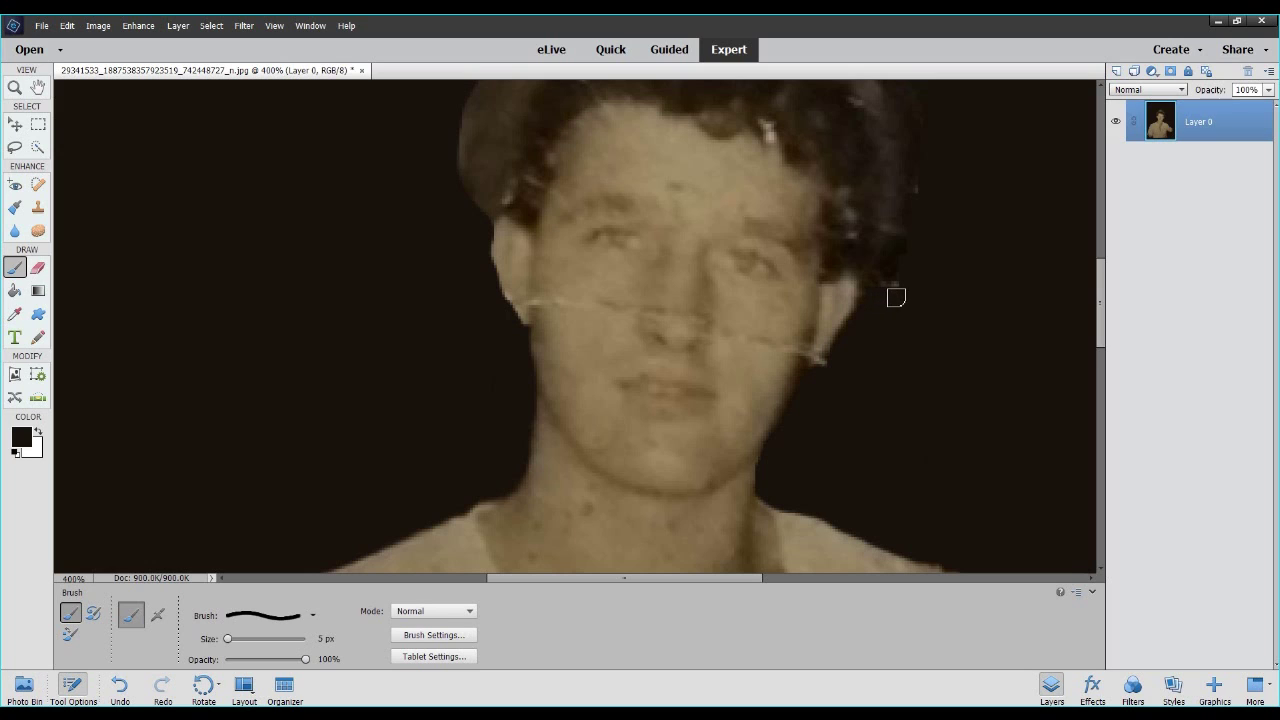
scroll(897, 297, up, 2)
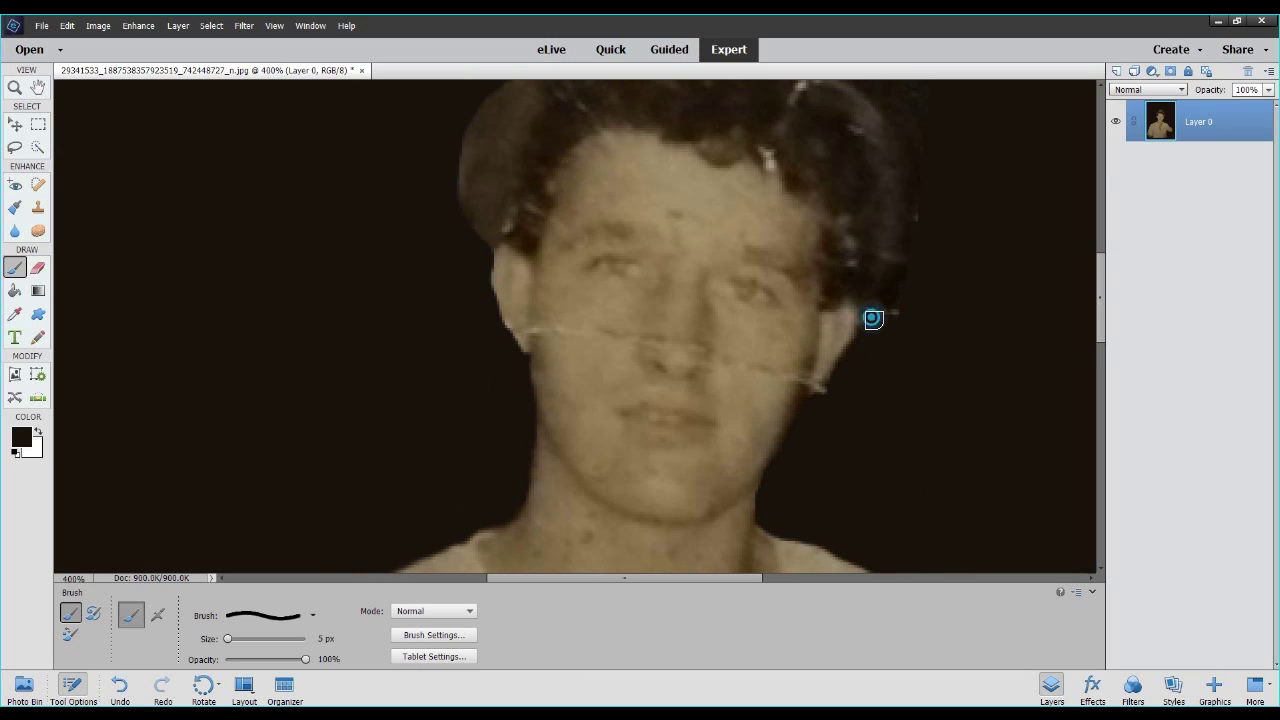
scroll(889, 325, up, 4)
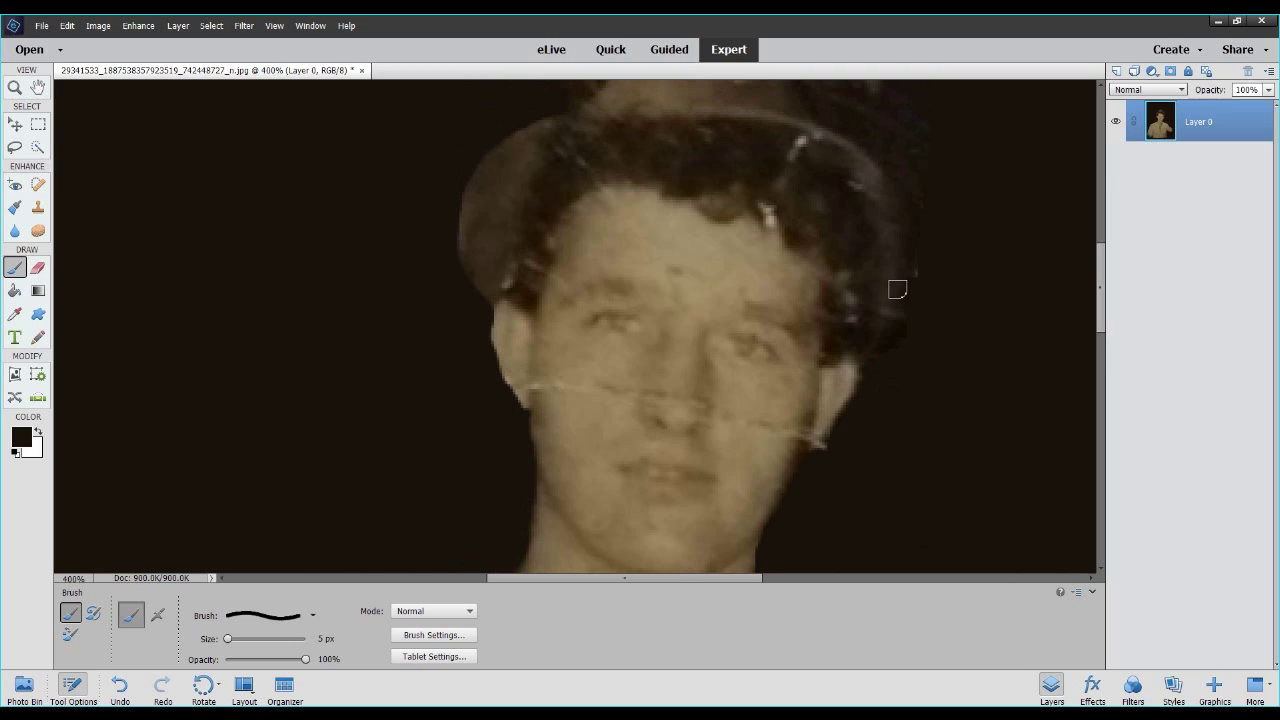
click(884, 361)
scroll(963, 277, up, 6)
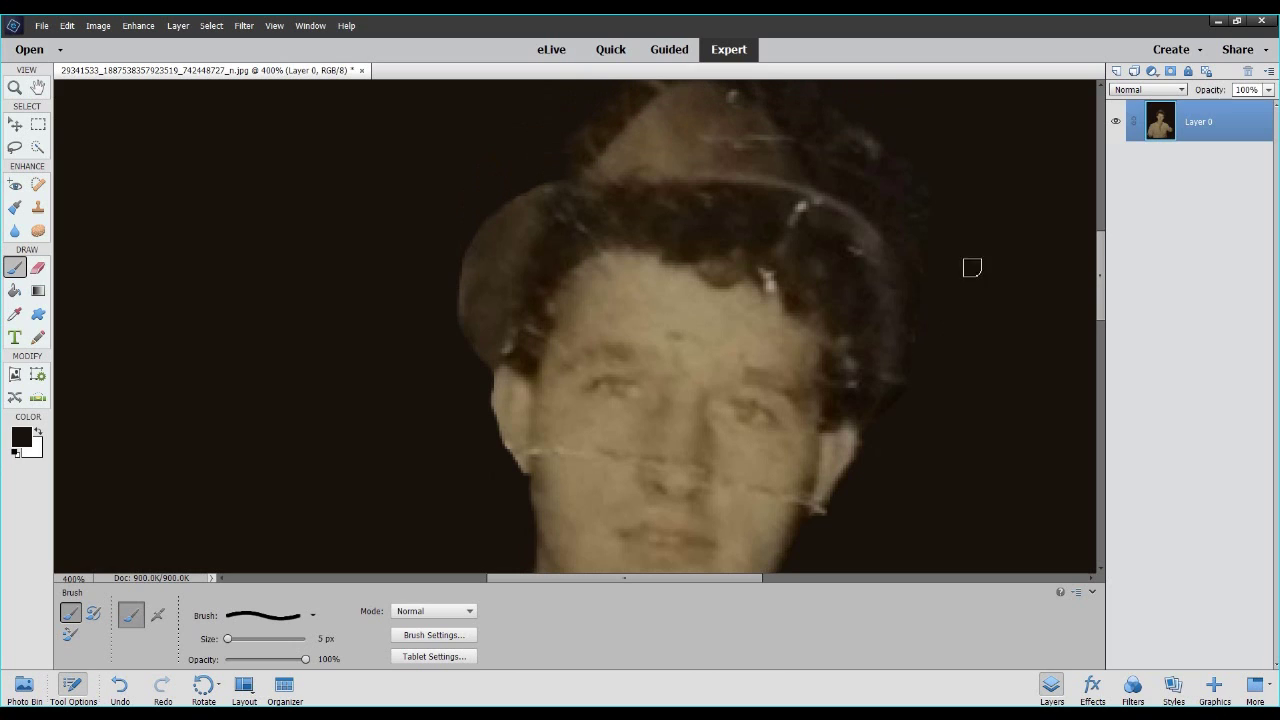
Trace the outline of the hat's crown with the 5 px brush and cover the remaining marks around it.
scroll(605, 100, up, 3)
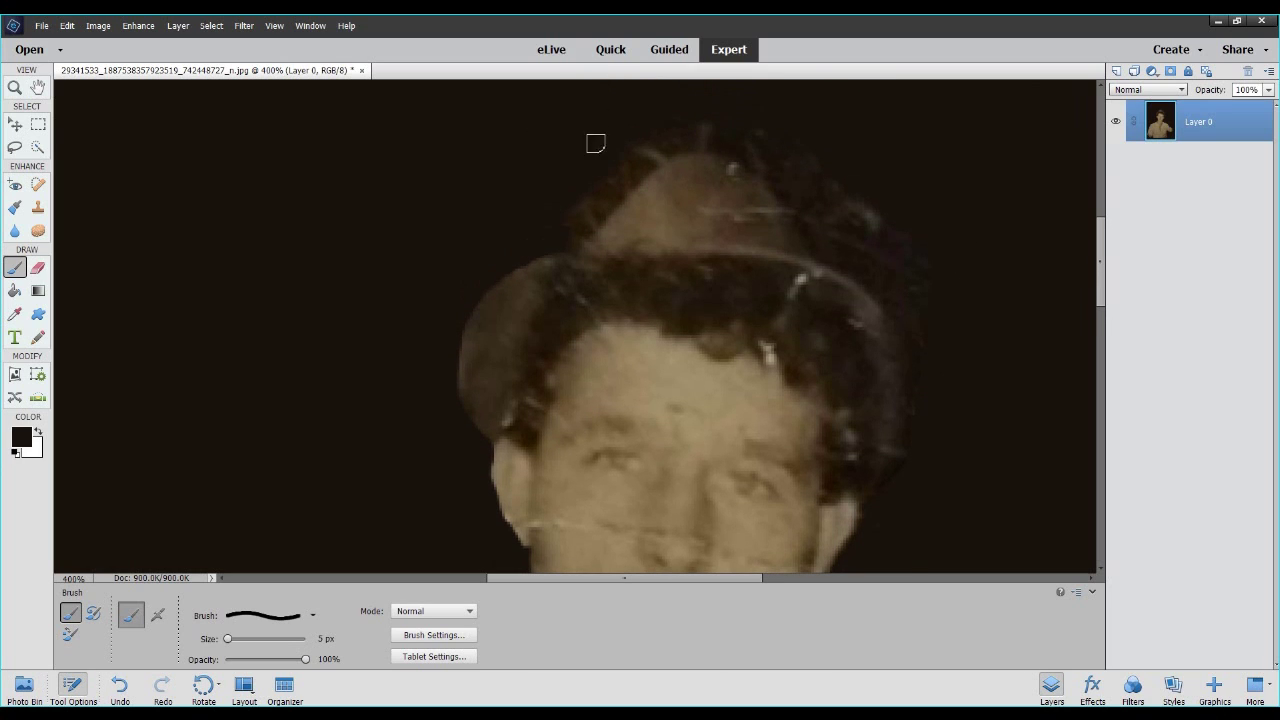
click(543, 214)
mouse_move(575, 244)
mouse_down()
mouse_move(639, 174)
mouse_move(627, 191)
mouse_move(687, 149)
mouse_move(737, 154)
mouse_move(795, 198)
mouse_up()
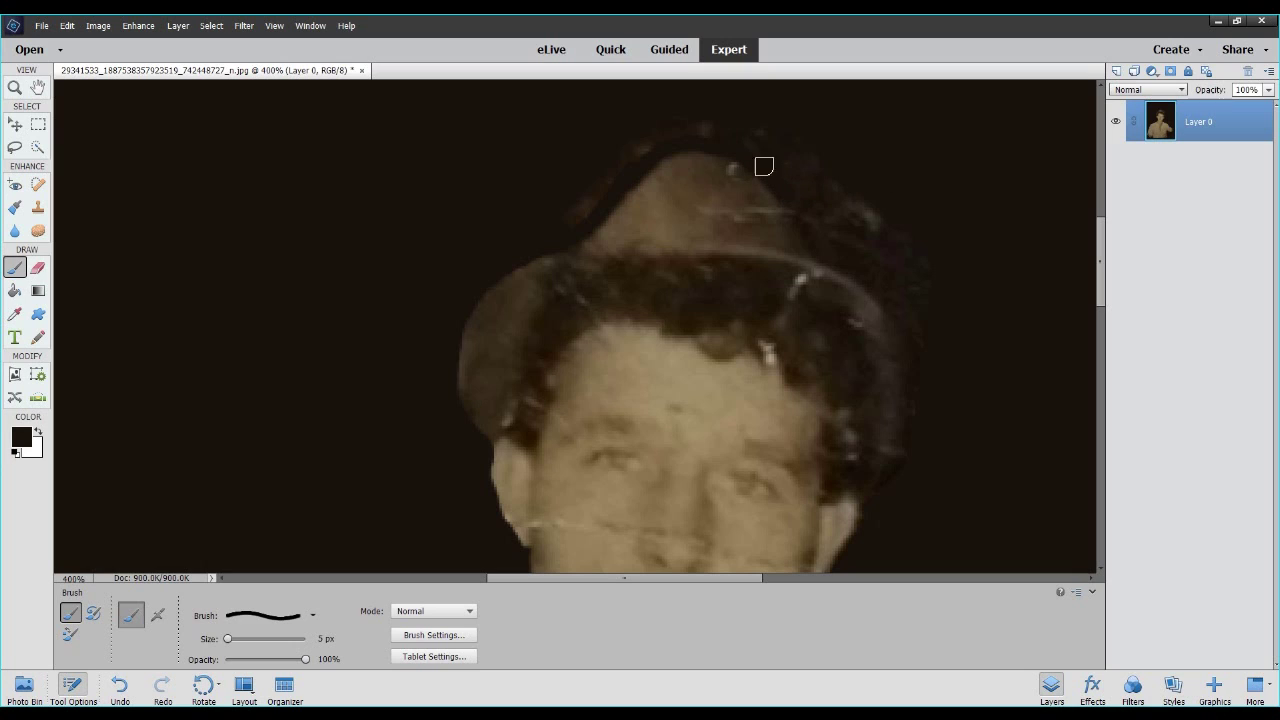
mouse_move(583, 213)
mouse_down()
mouse_move(675, 144)
mouse_move(730, 127)
mouse_move(727, 141)
mouse_move(751, 134)
mouse_move(714, 139)
mouse_move(766, 160)
mouse_move(761, 148)
mouse_move(799, 148)
mouse_move(767, 135)
mouse_move(793, 166)
mouse_move(792, 140)
mouse_move(782, 157)
mouse_move(807, 193)
mouse_move(812, 165)
mouse_move(840, 232)
mouse_move(828, 195)
mouse_move(808, 173)
mouse_move(788, 191)
mouse_move(831, 251)
mouse_up()
click(849, 220)
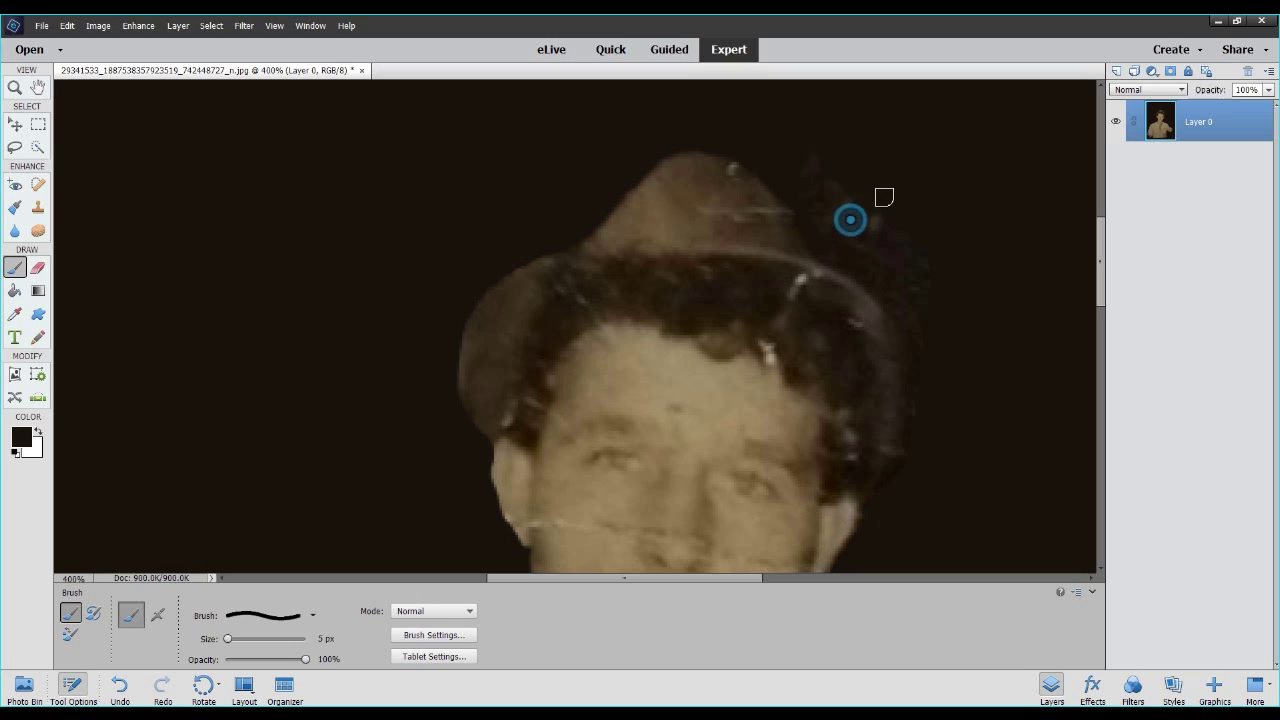
Cover the scratches left in the backdrop between the hat's crown and the outer curve of its brim.
mouse_move(799, 182)
mouse_down()
mouse_move(811, 171)
mouse_move(837, 197)
mouse_move(869, 191)
mouse_move(858, 198)
mouse_up()
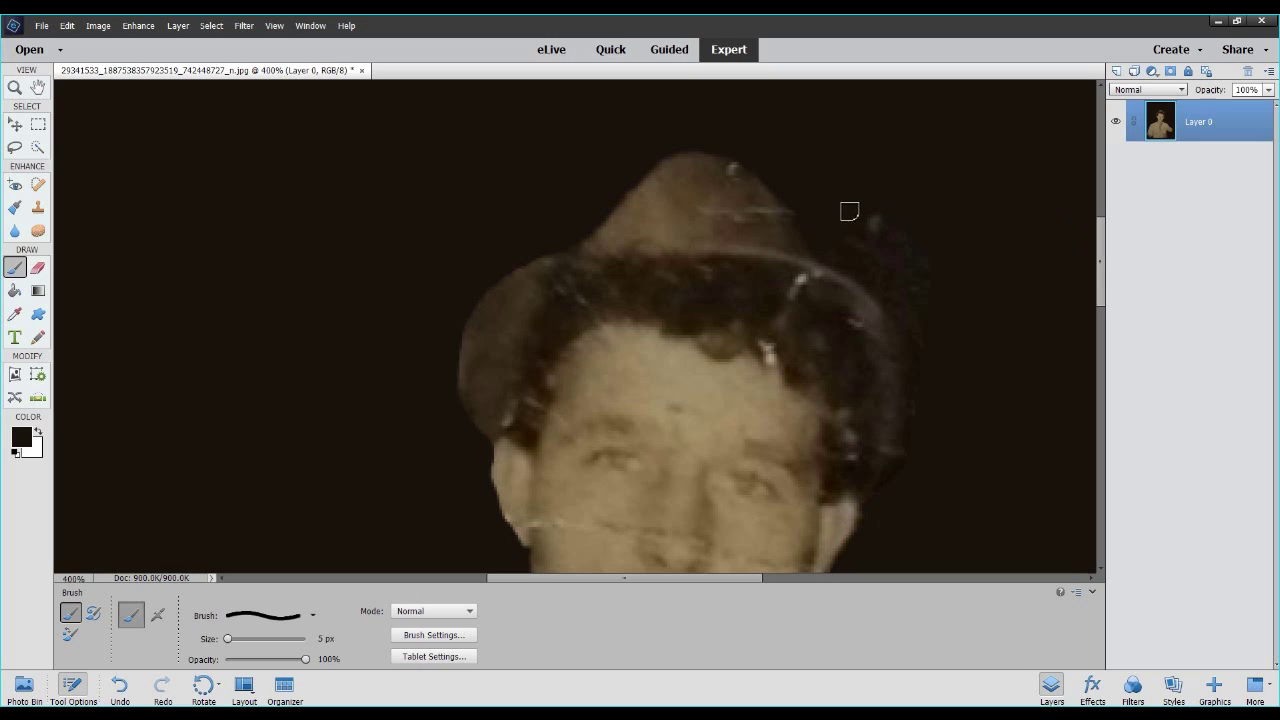
click(826, 253)
click(855, 260)
scroll(887, 436, up, 1)
scroll(886, 431, down, 3)
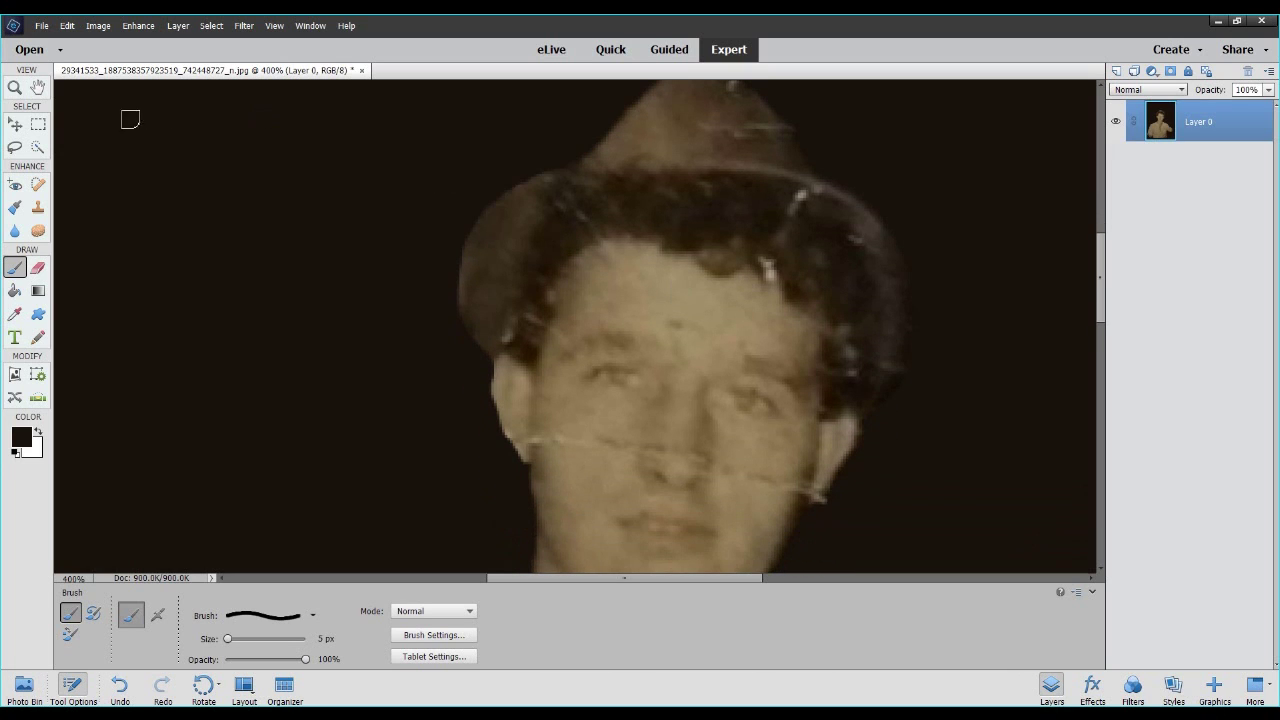
Inspect the whole portrait fitted on screen, the face at 400%, and the picture at actual pixels.
click(14, 87)
right_click(615, 151)
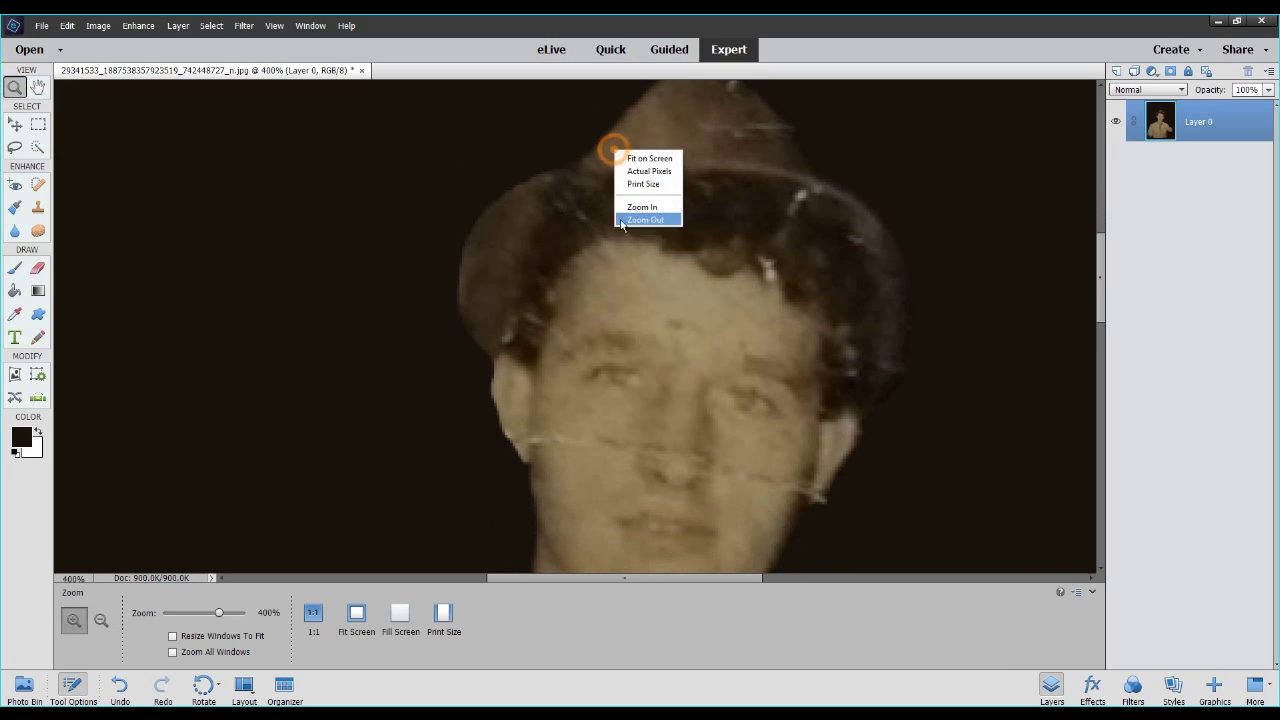
click(648, 158)
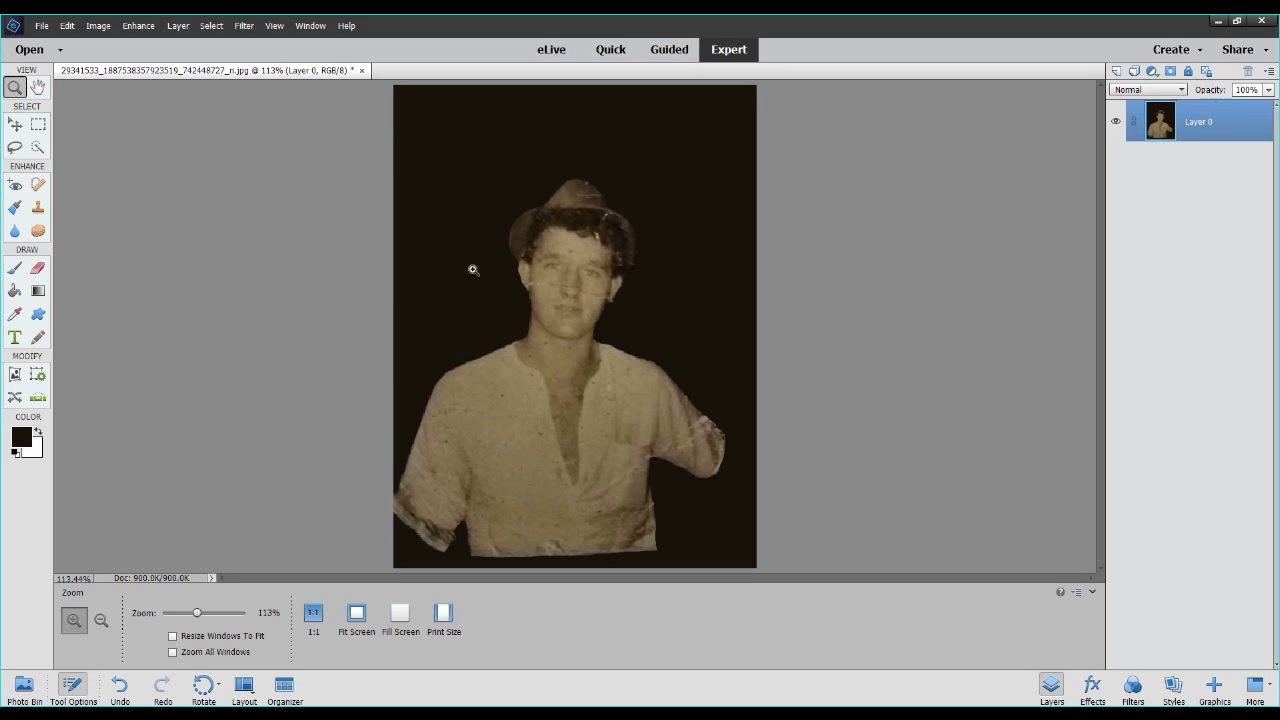
click(565, 300)
click(572, 290)
click(571, 263)
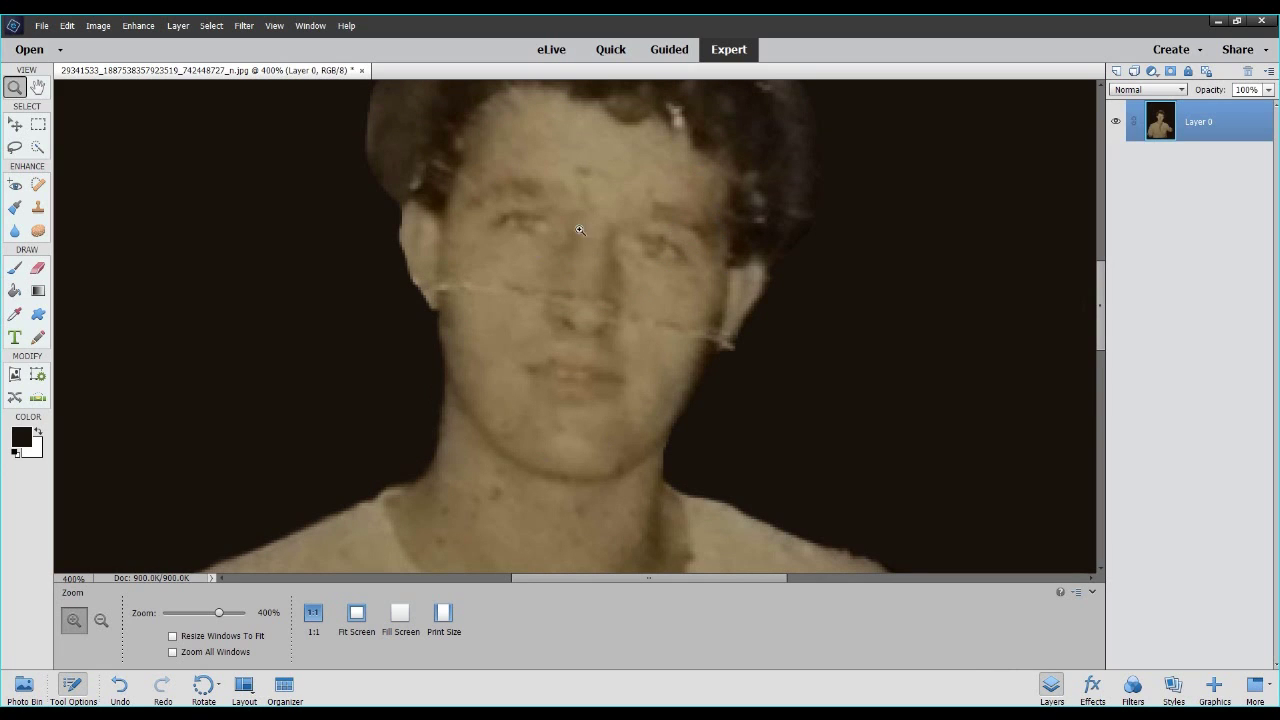
right_click(857, 266)
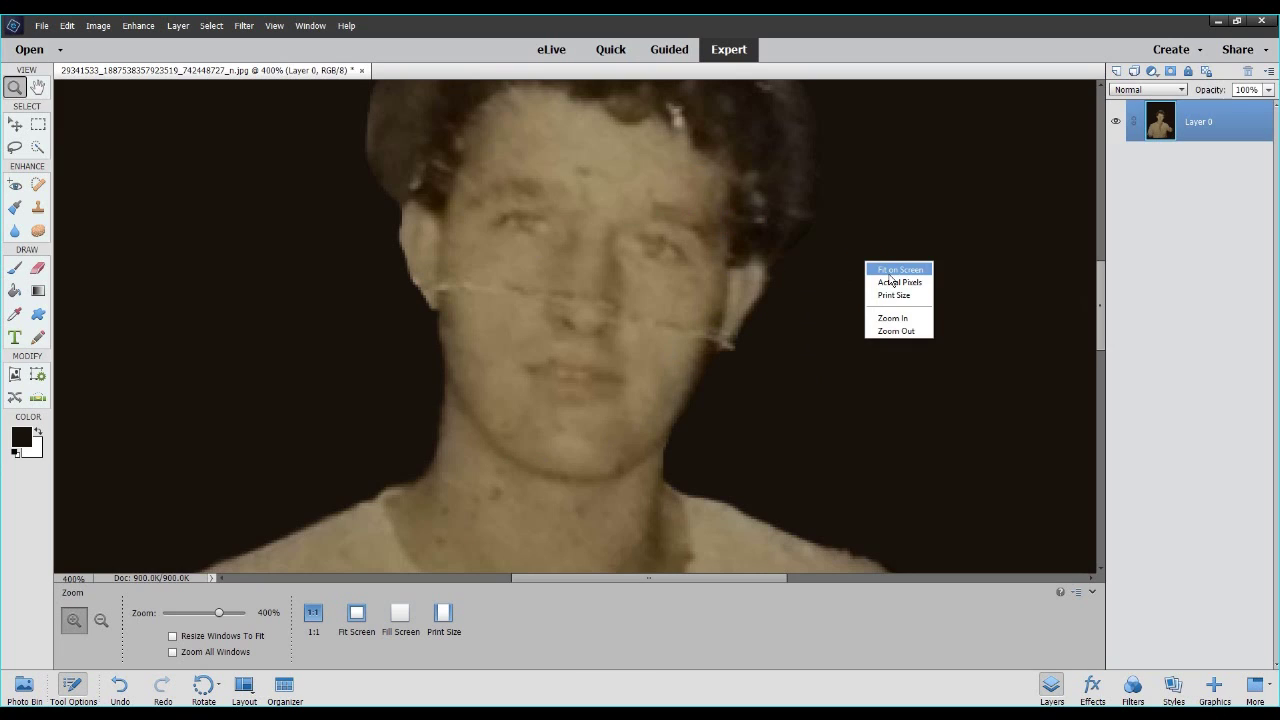
click(888, 272)
right_click(584, 307)
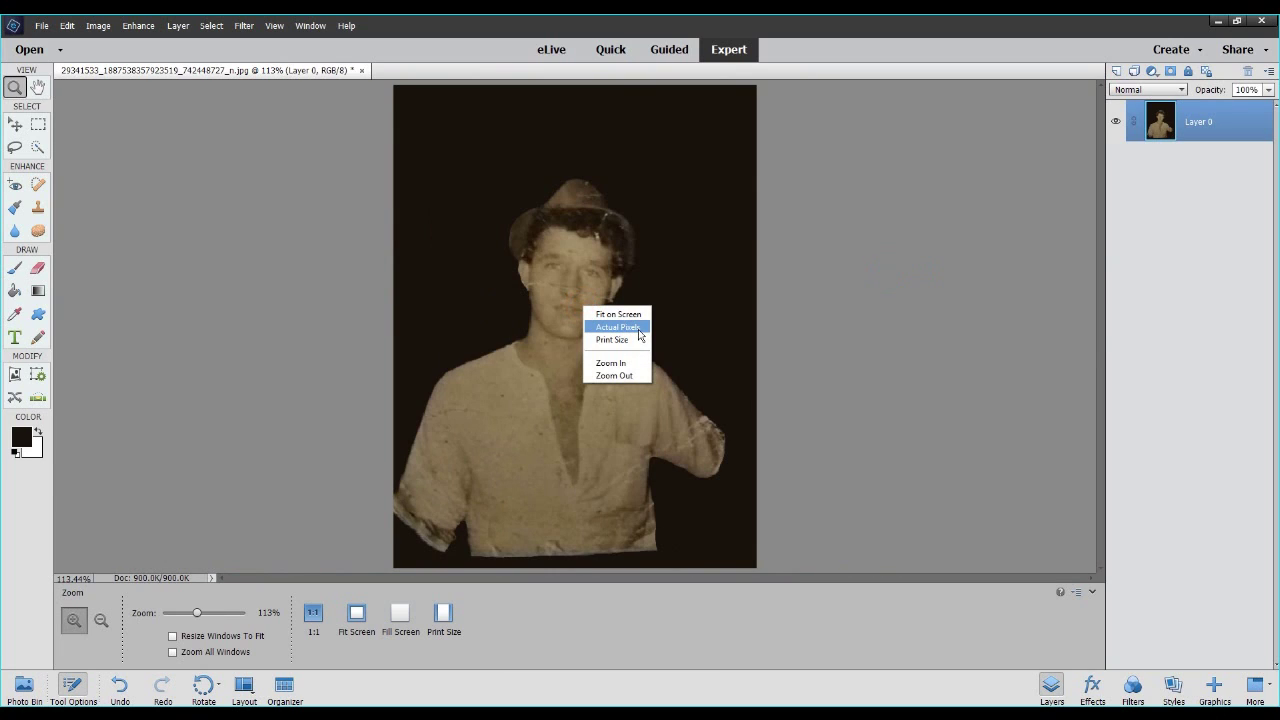
click(640, 328)
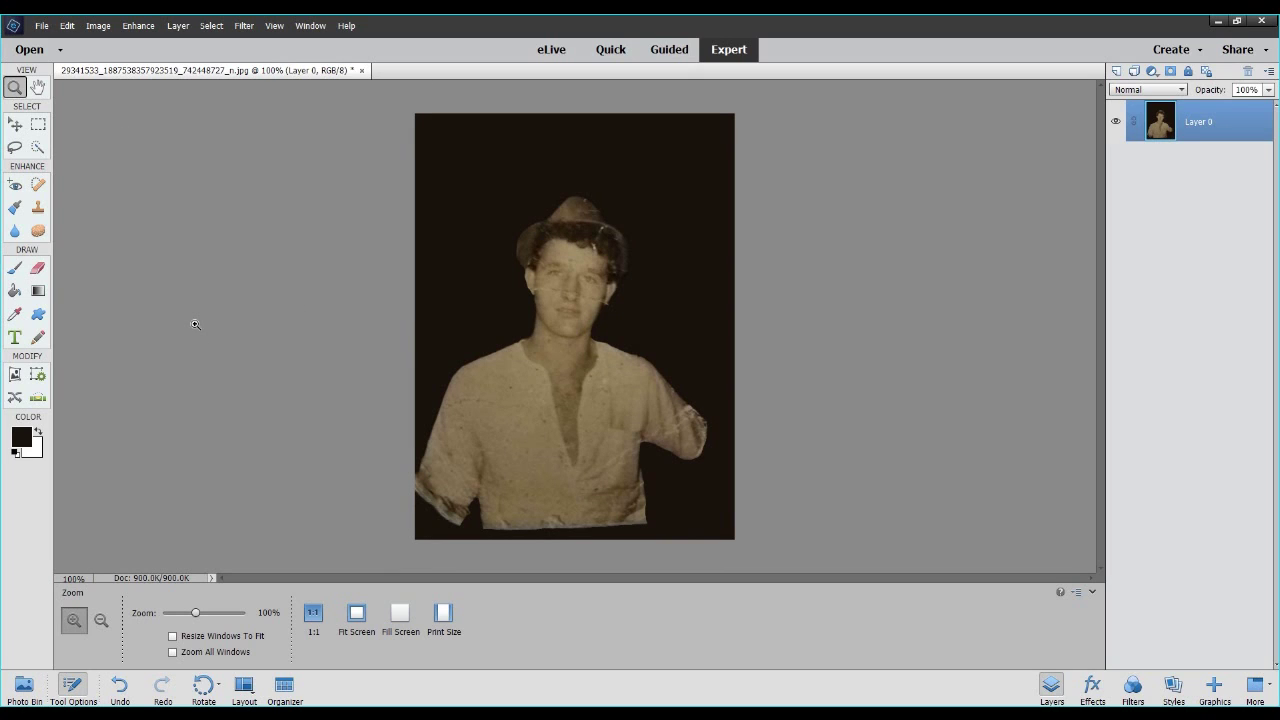
Resize the image by setting its resolution to 200 pixels/inch, with proportions constrained and resampling on.
click(62, 27)
mouse_move(95, 30)
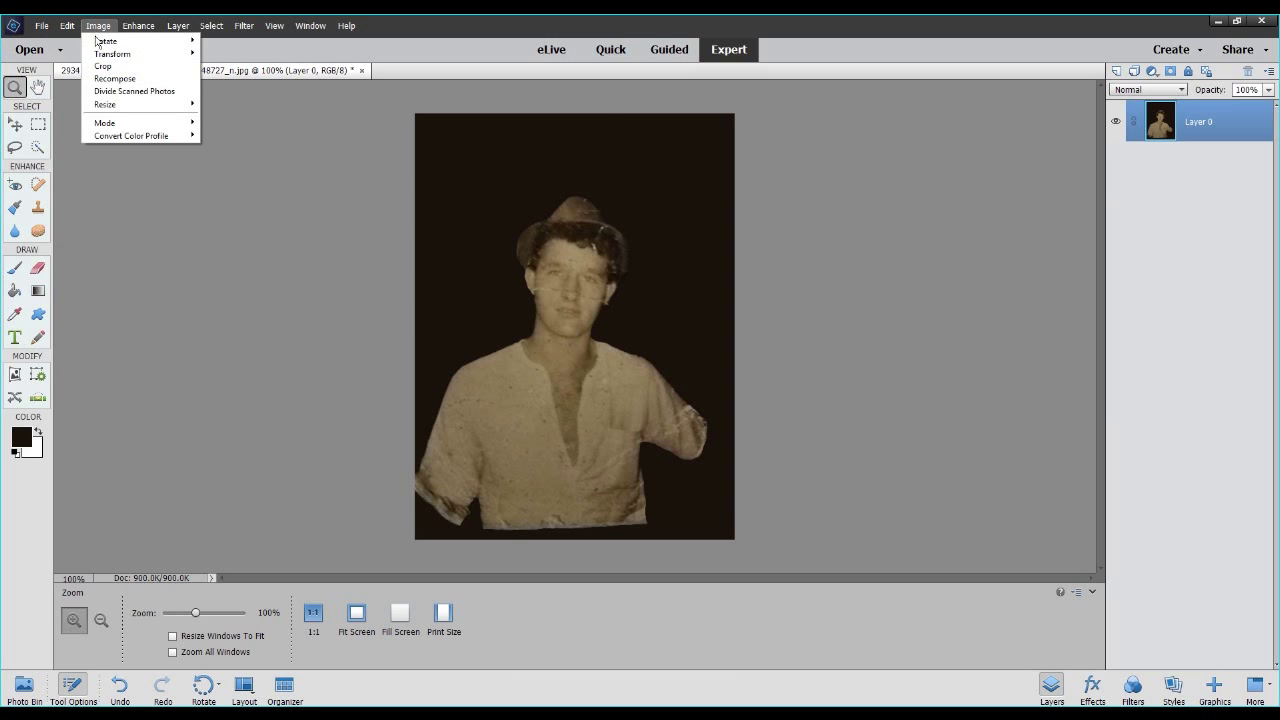
mouse_move(119, 106)
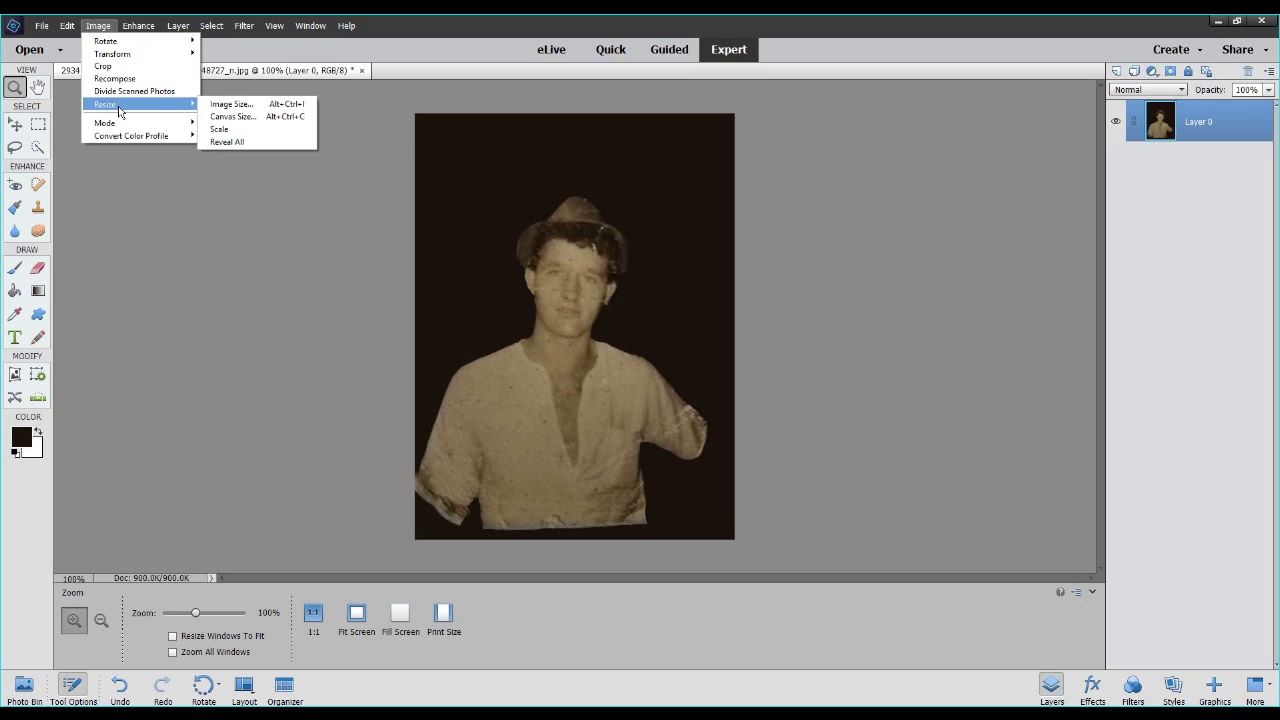
click(228, 104)
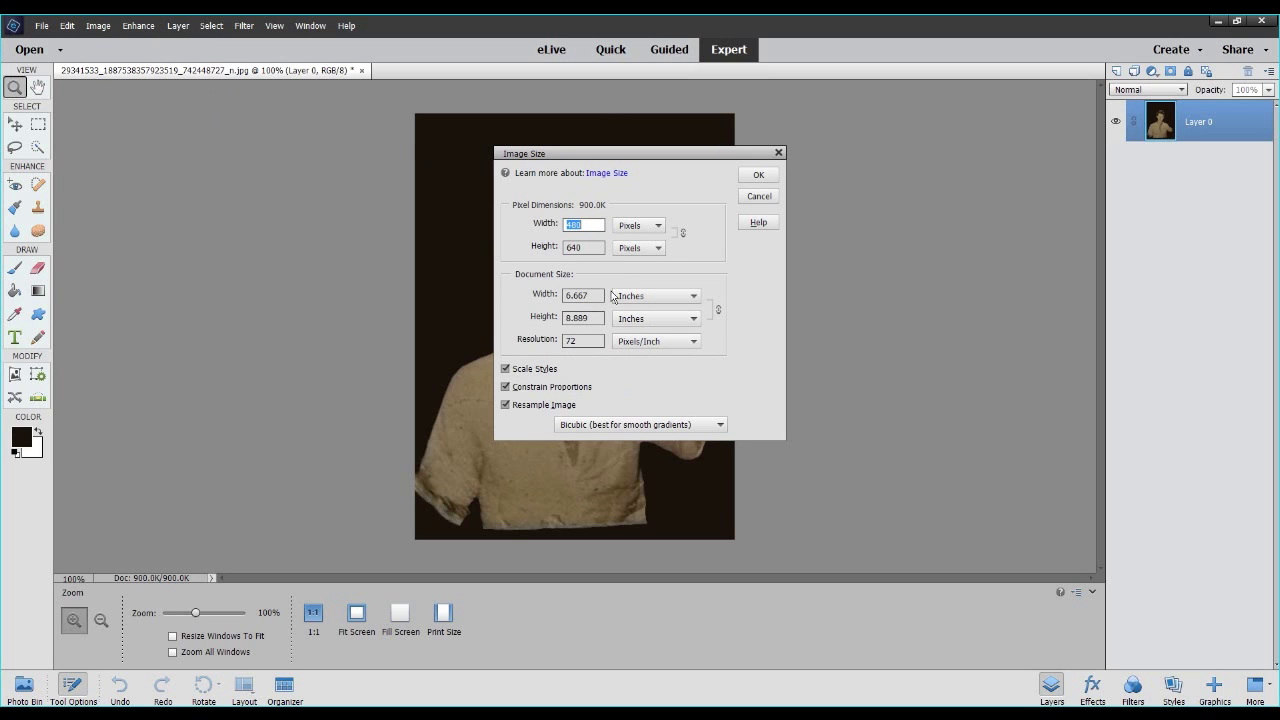
click(586, 341)
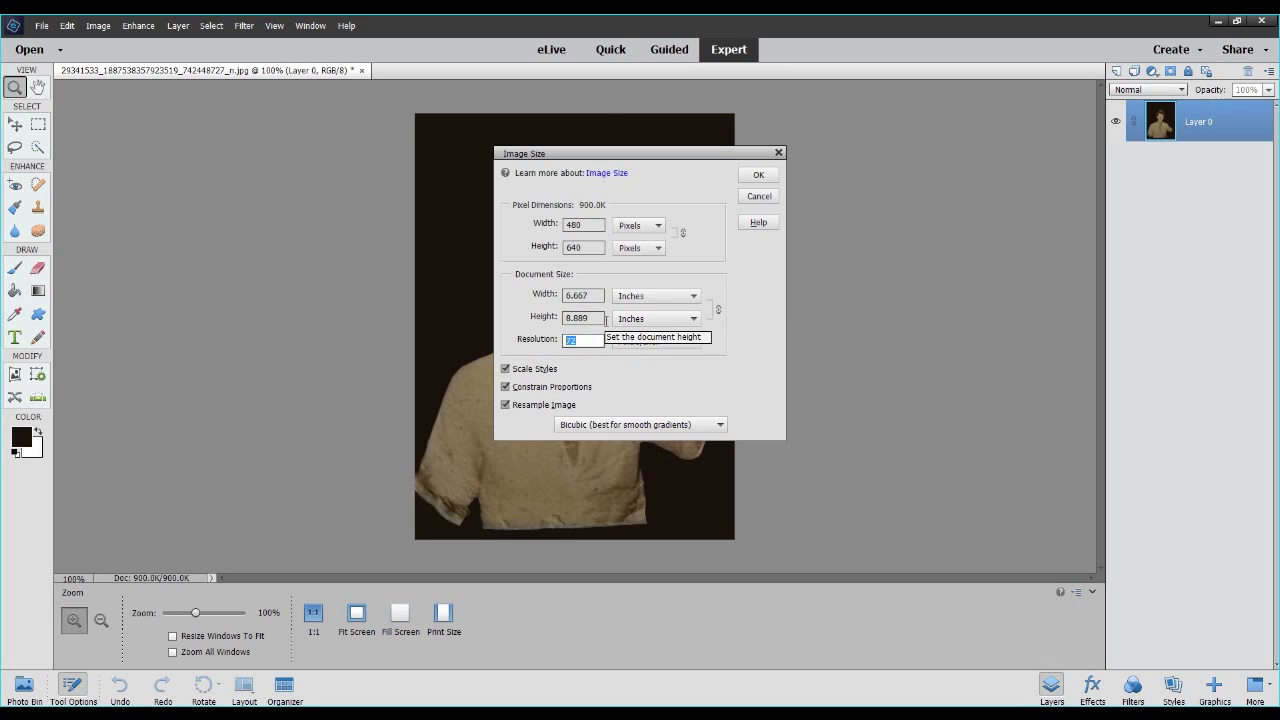
text(200)
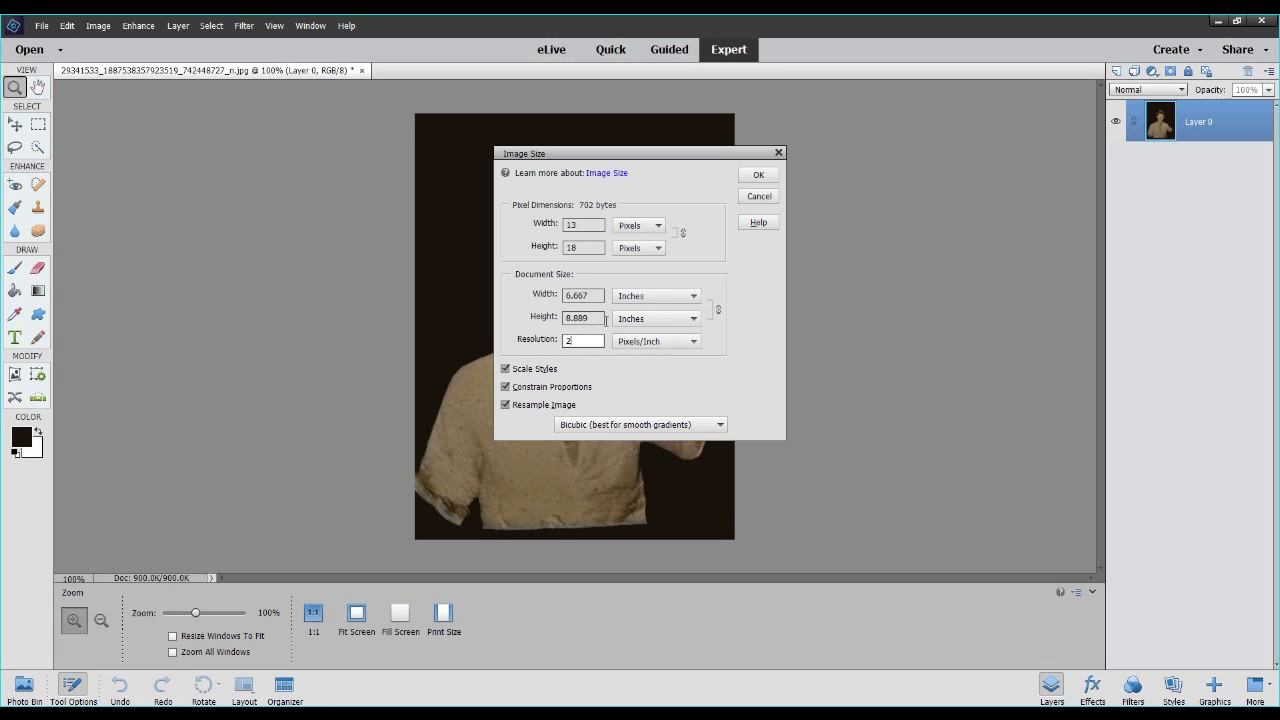
click(758, 175)
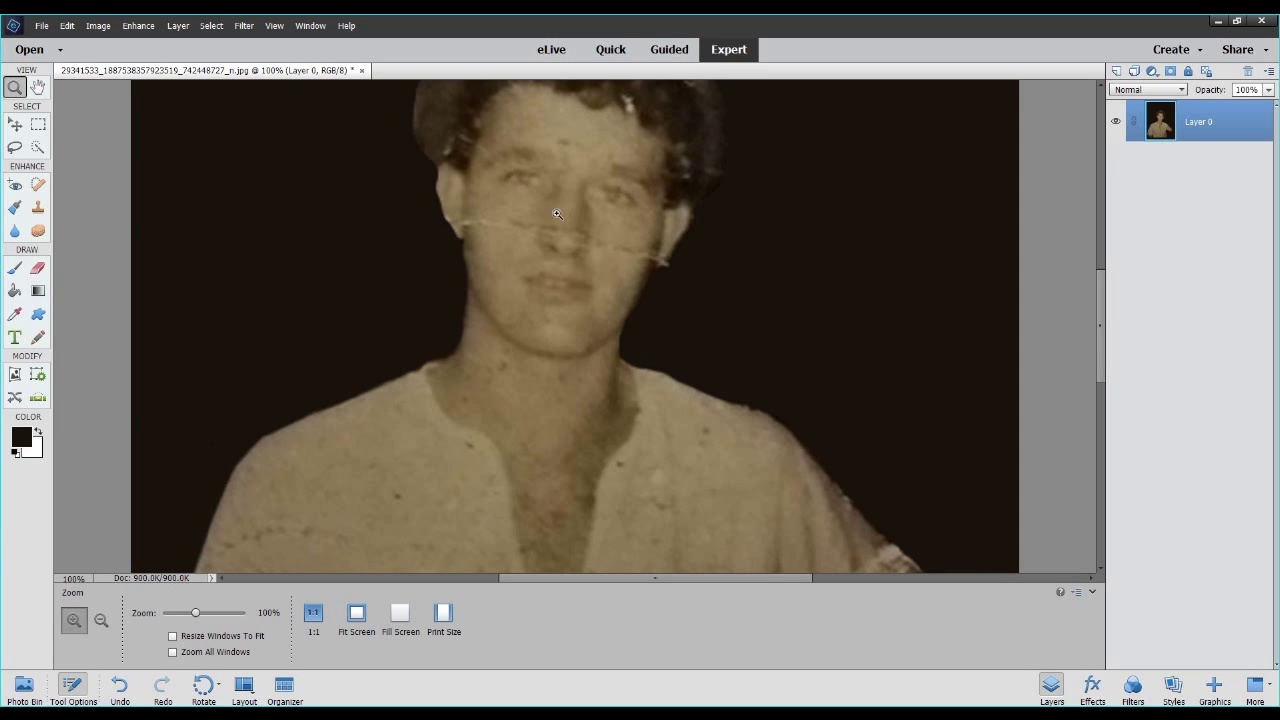
Examine the resized portrait at 500% on the face, fitted on screen, and at 200% on the crease across the face.
click(527, 249)
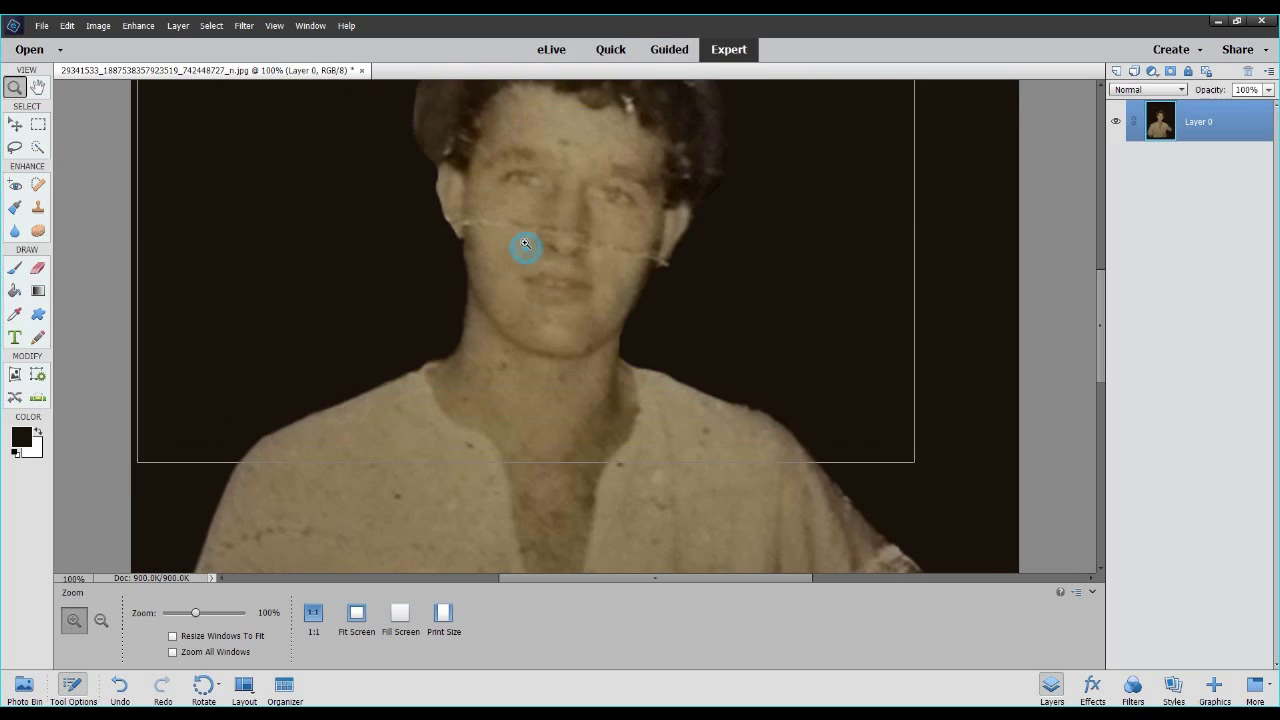
click(528, 226)
click(525, 222)
click(527, 225)
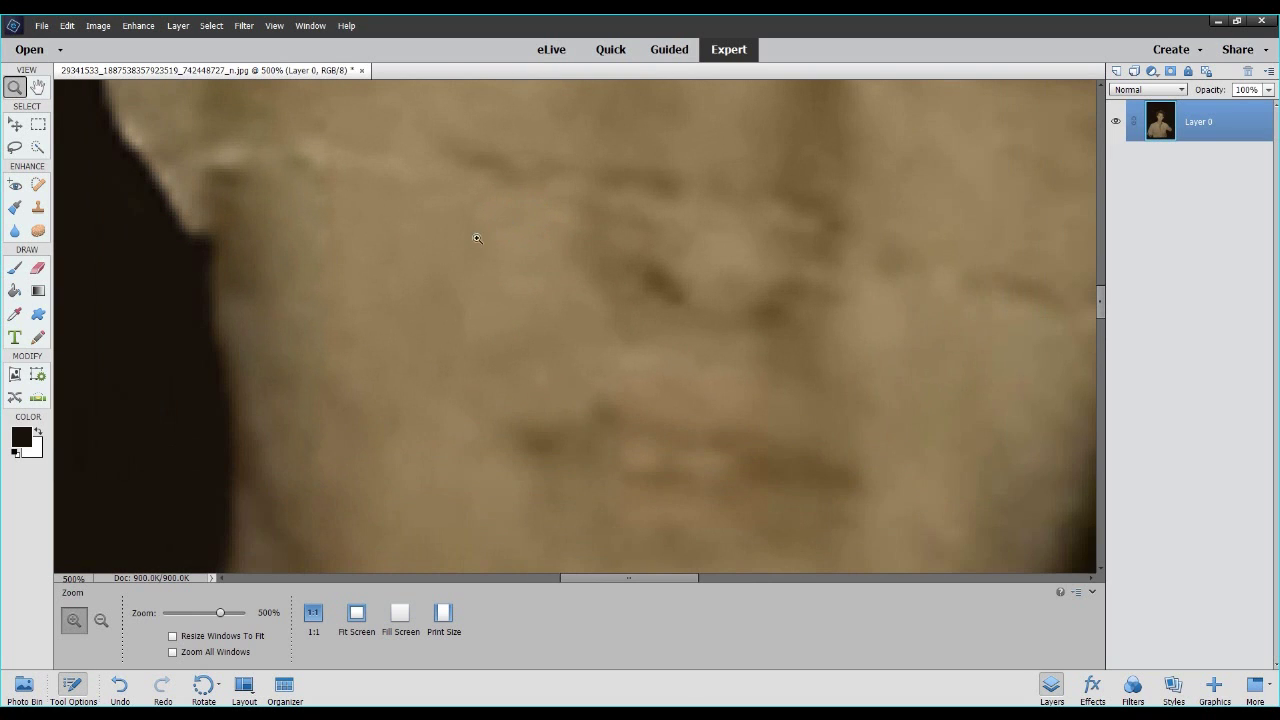
right_click(516, 259)
click(535, 276)
right_click(535, 280)
click(568, 286)
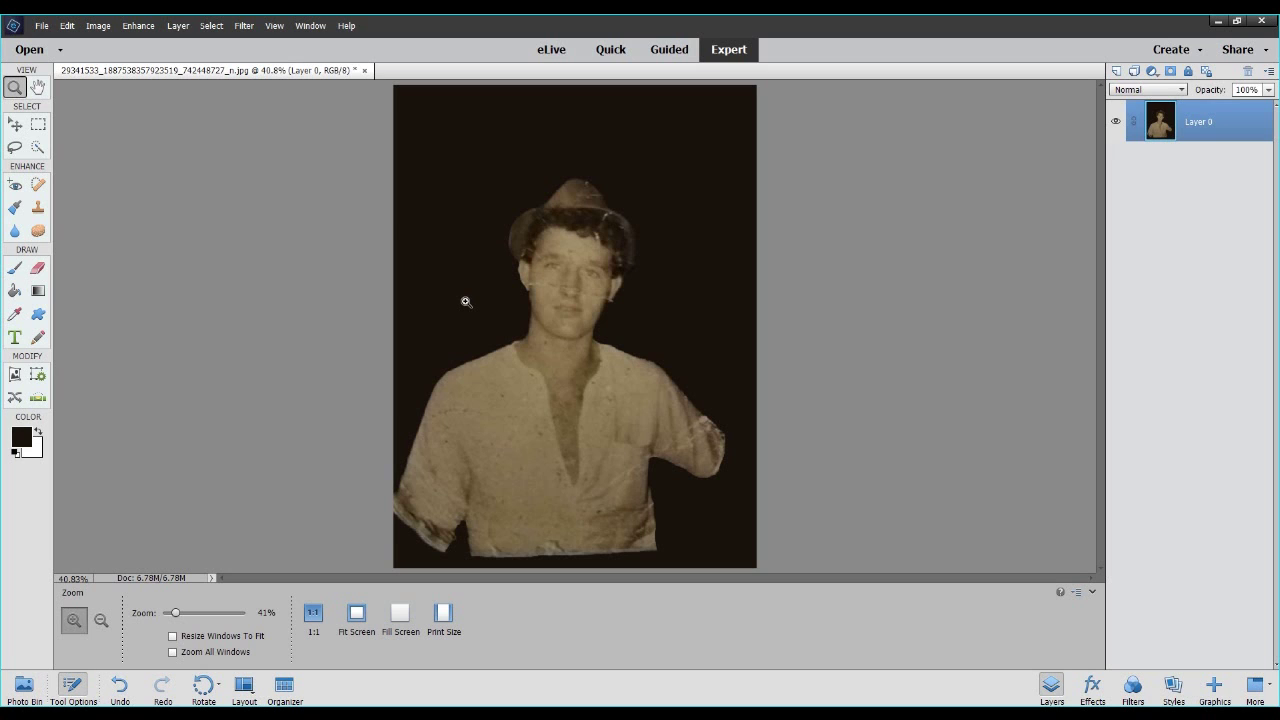
click(558, 290)
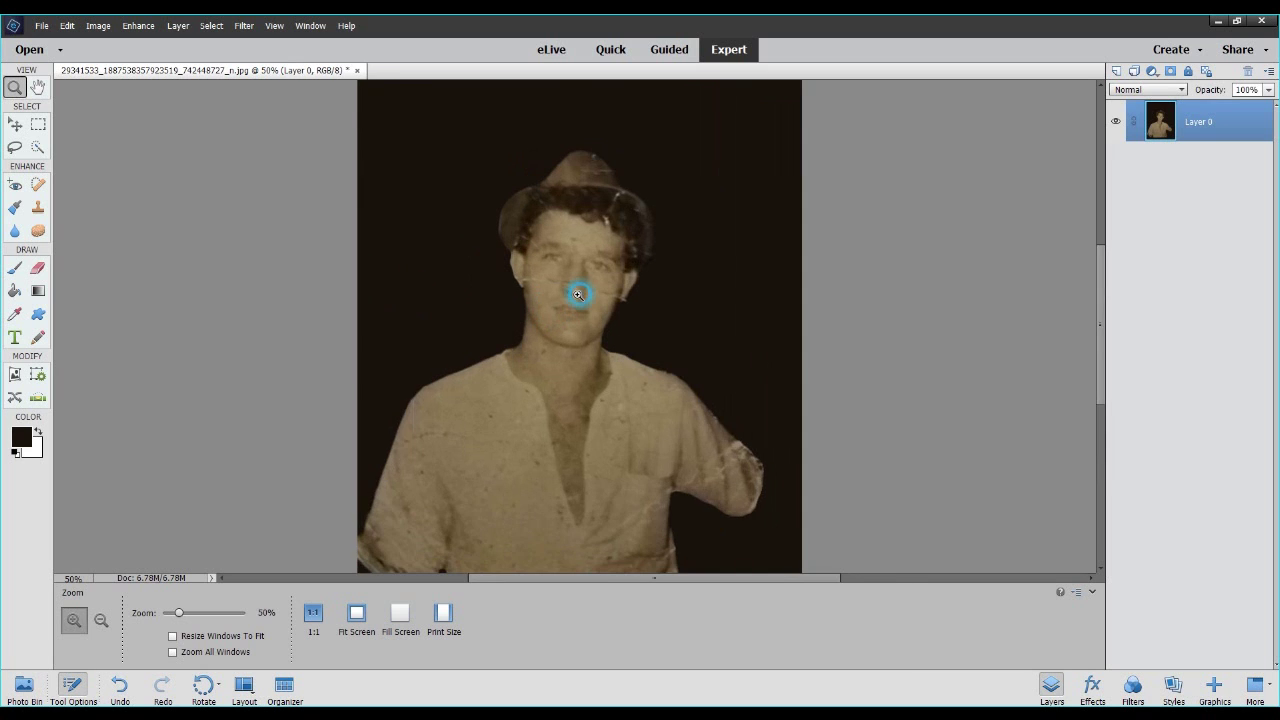
click(578, 296)
click(574, 289)
click(575, 288)
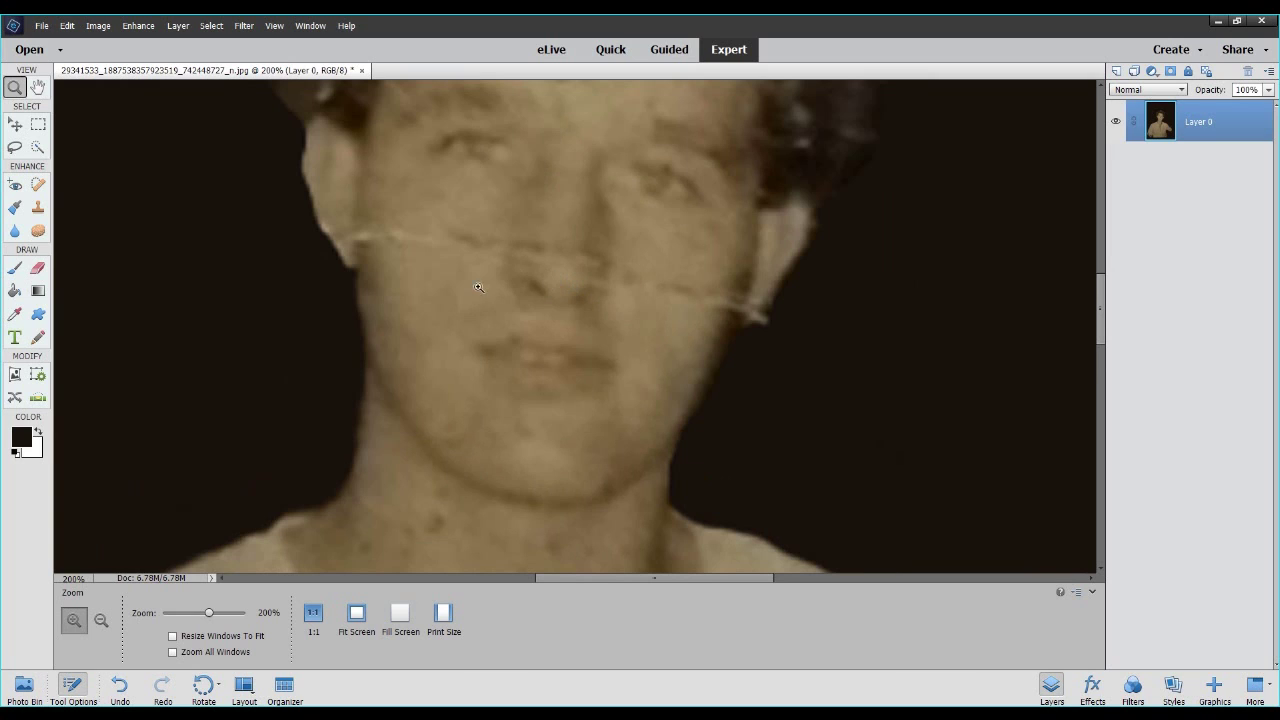
scroll(100, 337, up, 2)
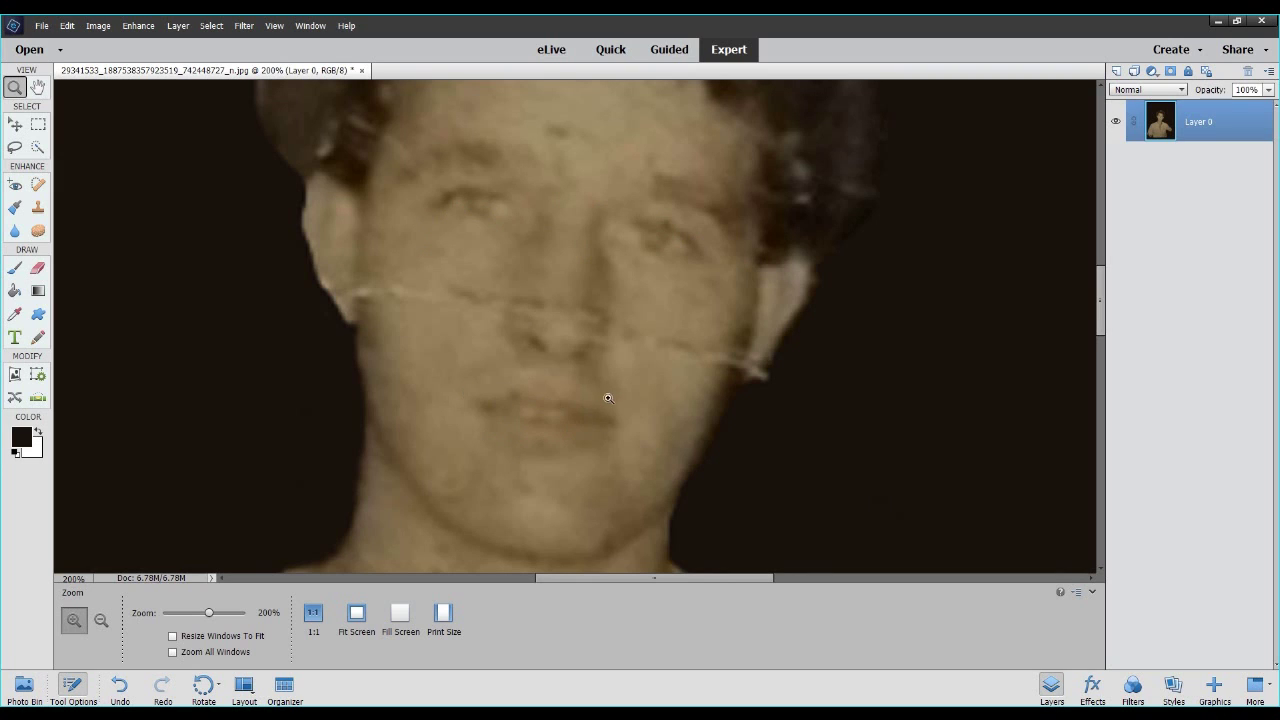
Paint out the light scratch protruding past the earlobe on the picture's right side using the dark backdrop colour and a 5 px brush.
click(773, 380)
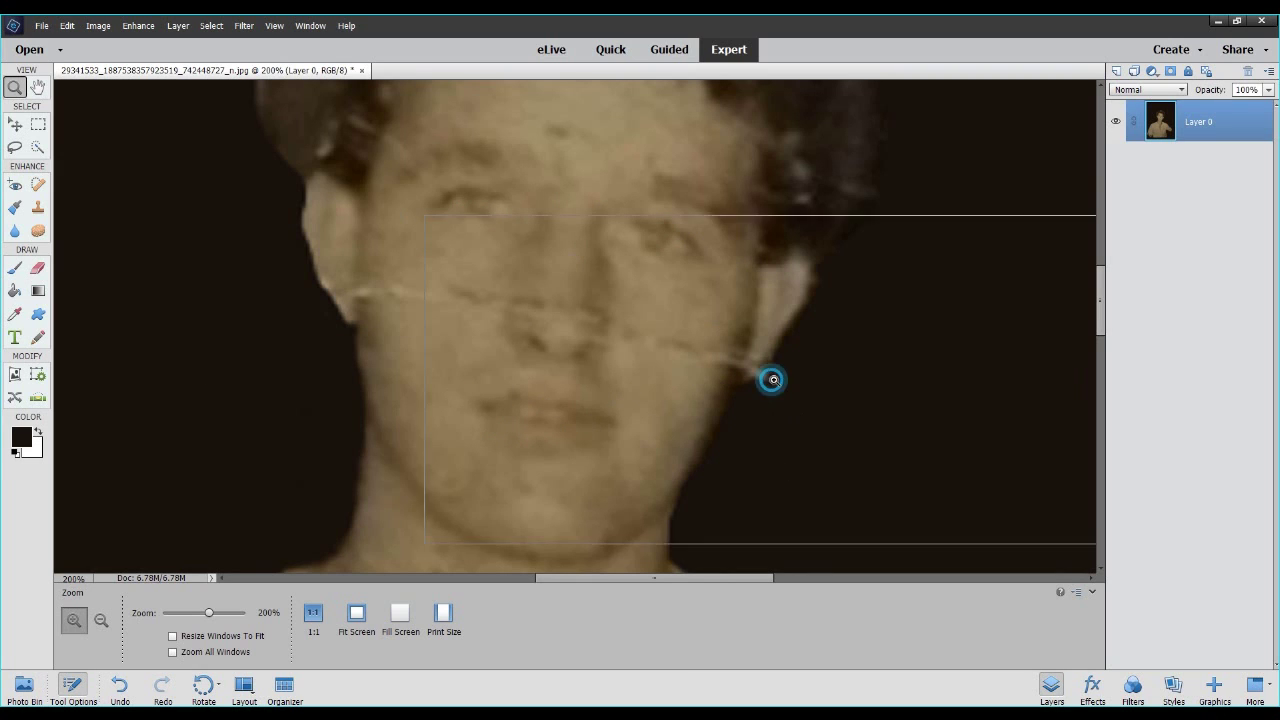
click(772, 379)
click(771, 379)
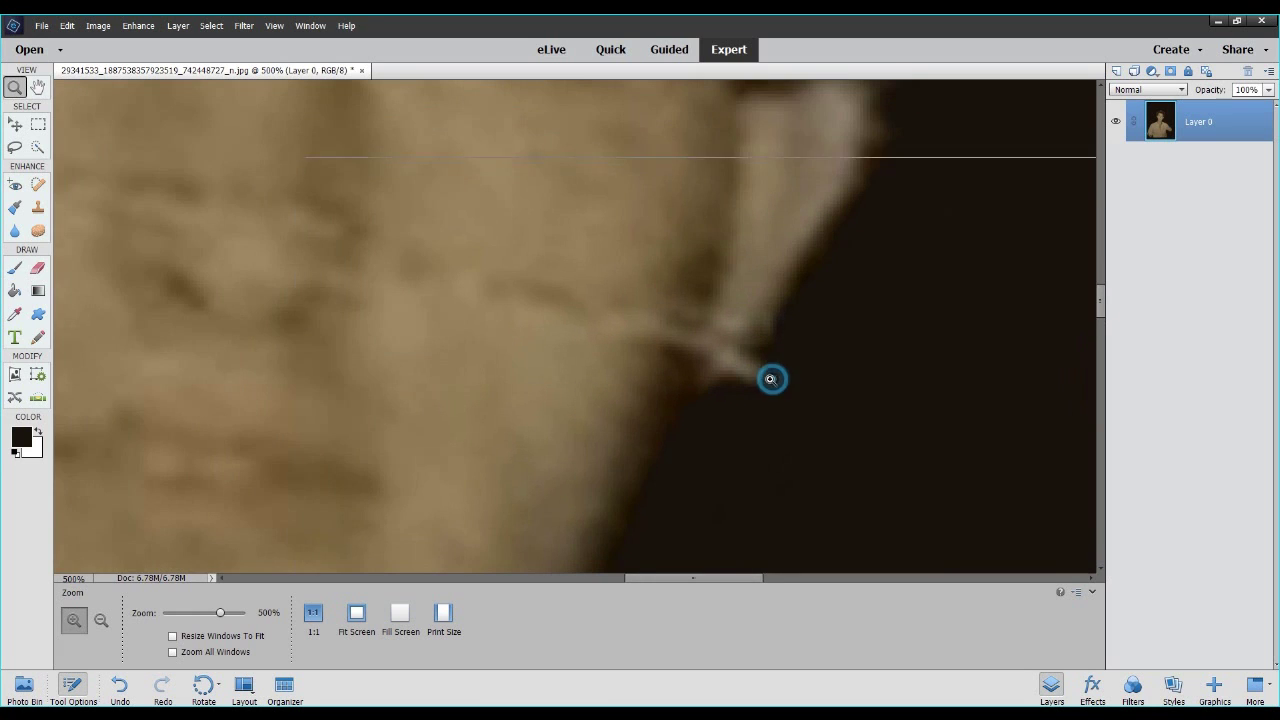
click(771, 379)
click(771, 379)
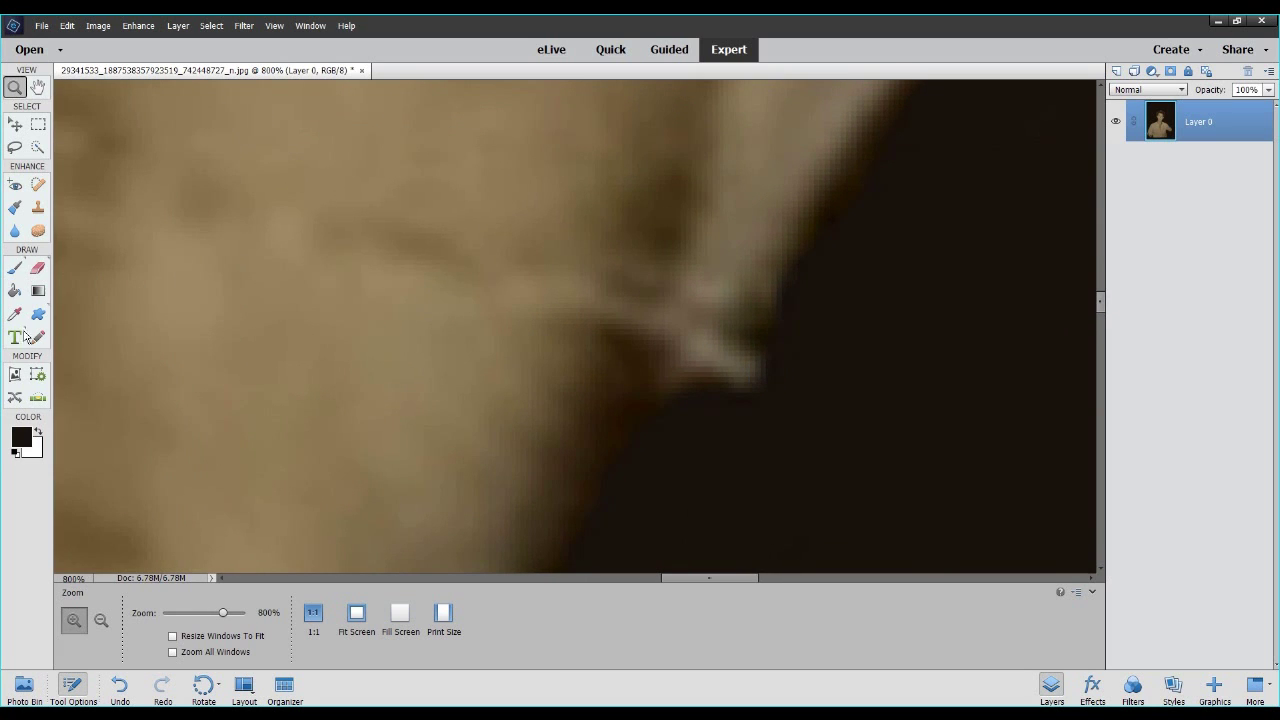
click(15, 268)
mouse_move(792, 304)
mouse_down()
mouse_move(688, 413)
mouse_move(775, 390)
mouse_move(781, 362)
mouse_move(744, 396)
mouse_move(720, 374)
mouse_move(786, 326)
mouse_move(751, 385)
mouse_move(720, 384)
mouse_move(657, 423)
mouse_up()
drag(757, 342, 795, 293)
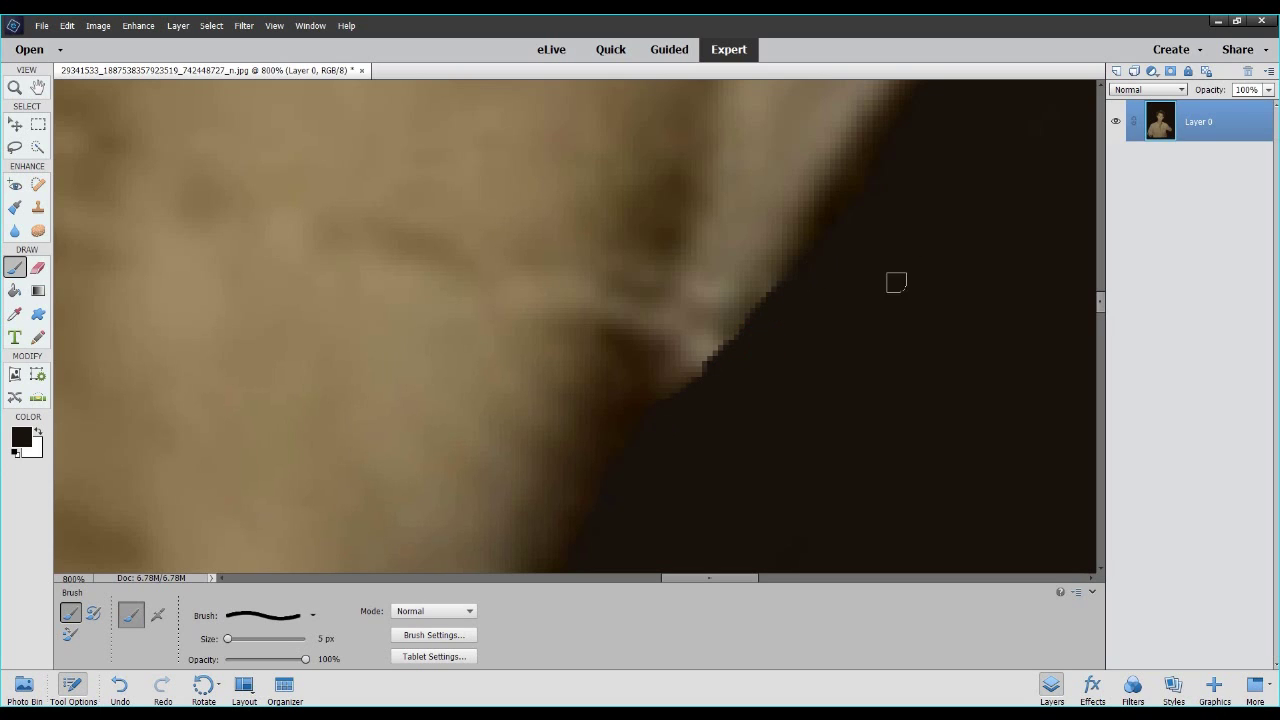
Inspect the whole portrait fitted on screen and the face and ear at closer magnifications.
click(15, 87)
right_click(257, 146)
click(306, 167)
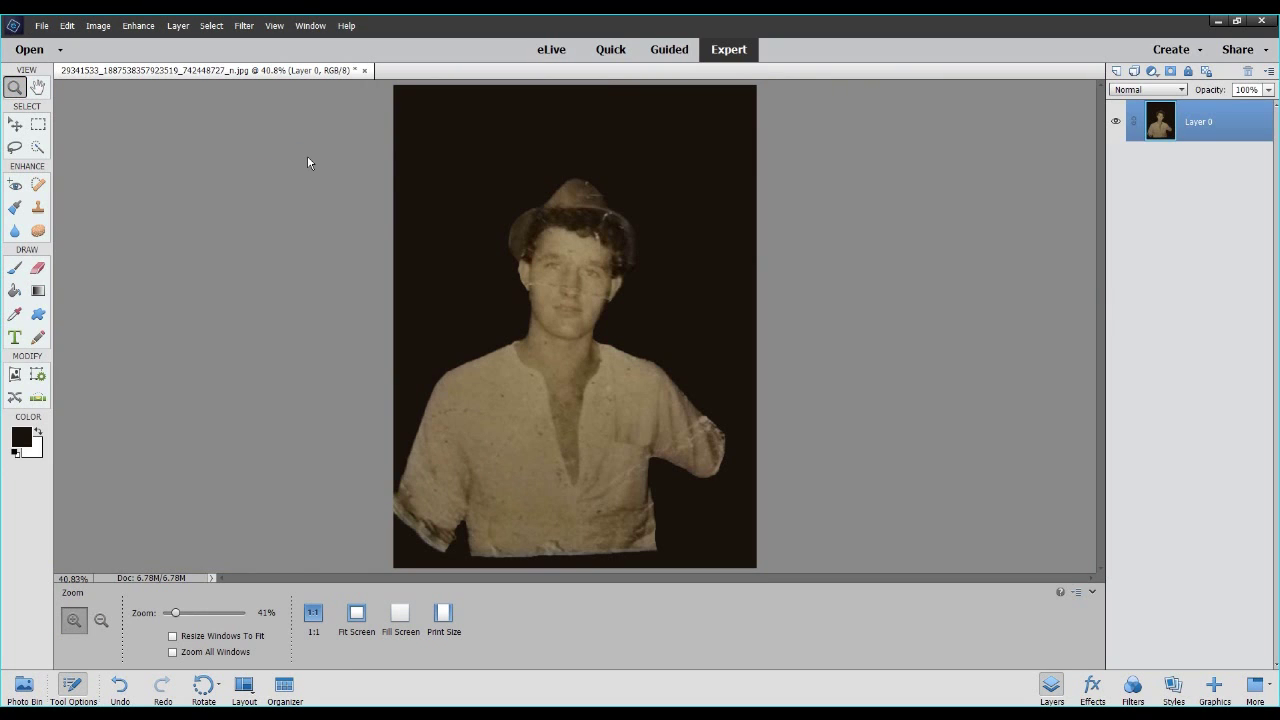
click(624, 292)
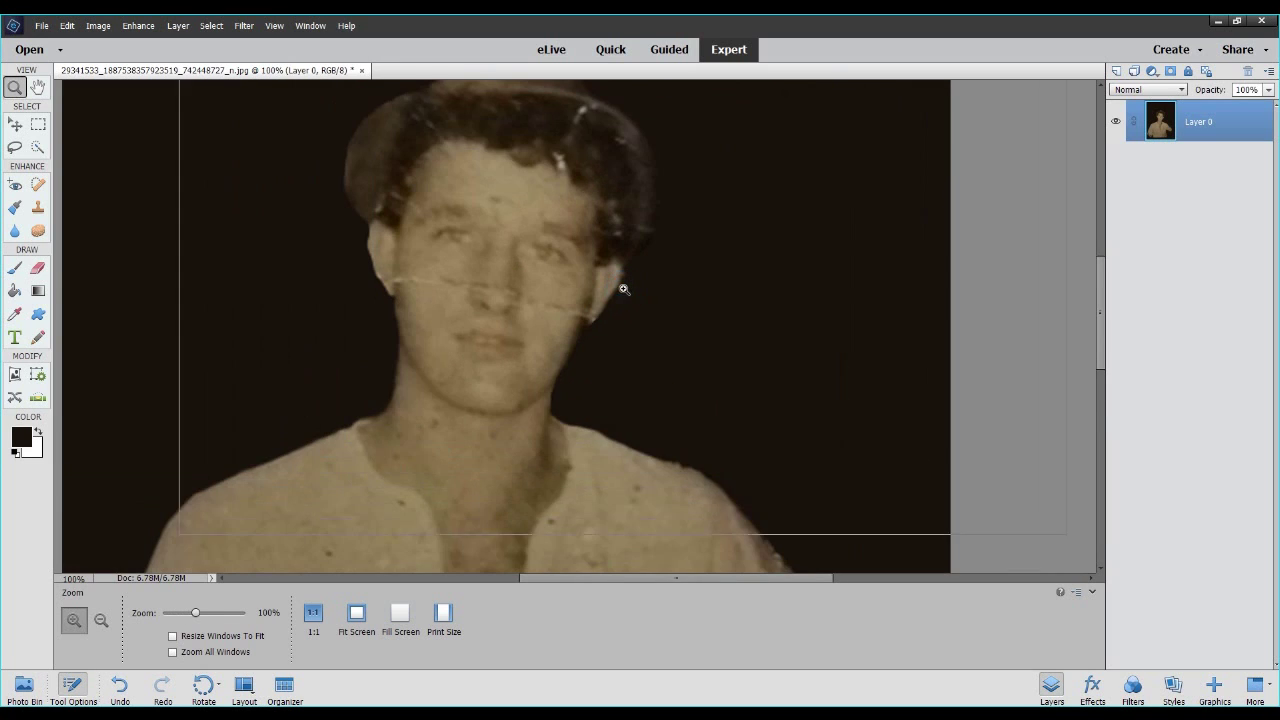
click(630, 290)
right_click(630, 290)
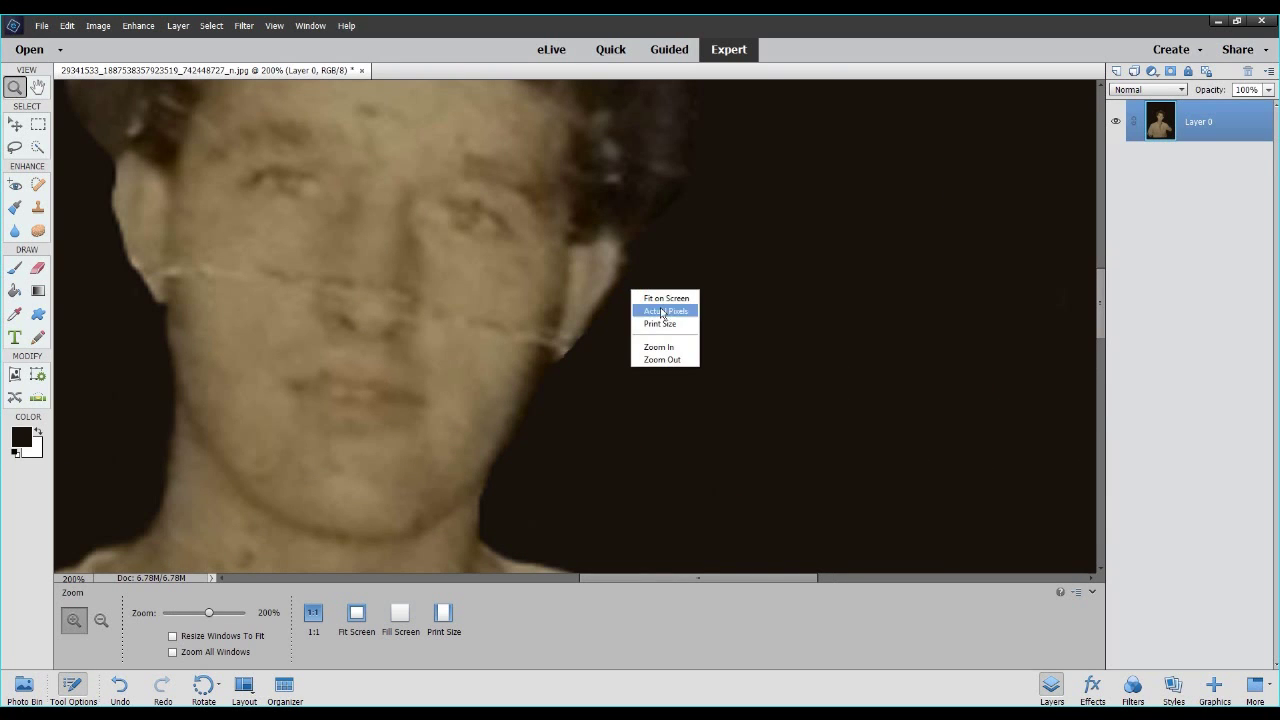
click(656, 297)
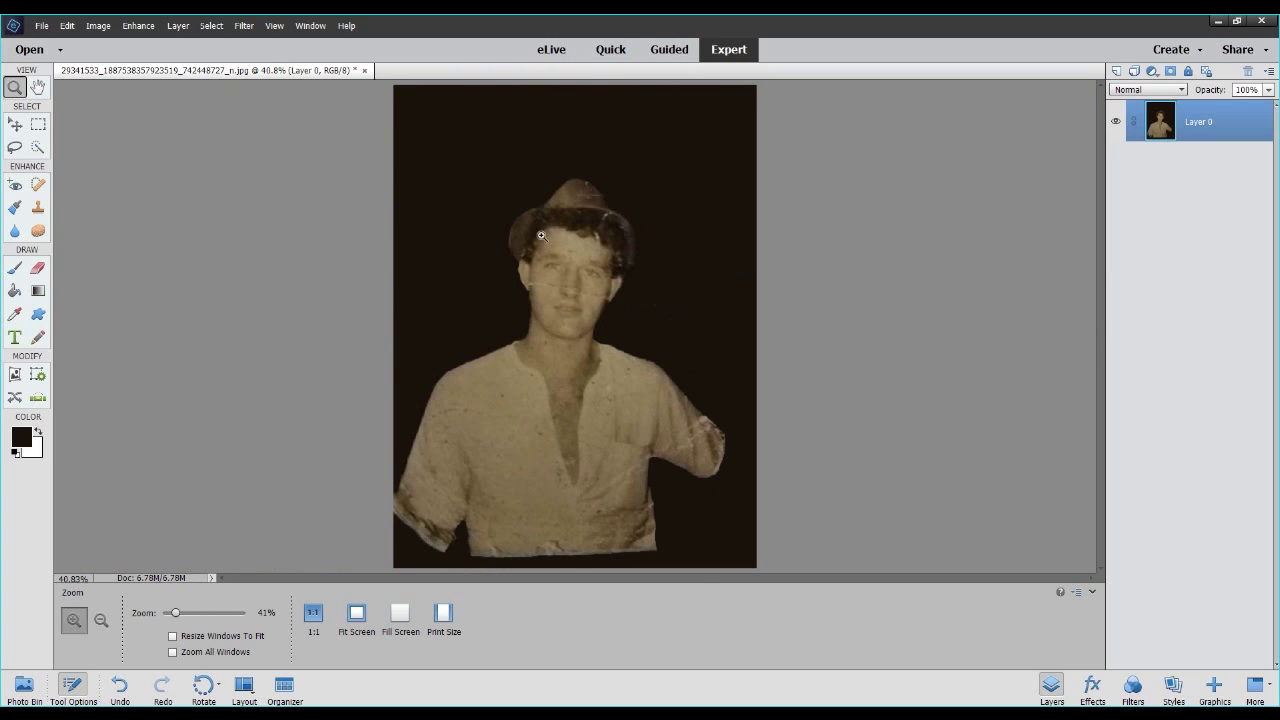
drag(606, 280, 570, 297)
right_click(571, 297)
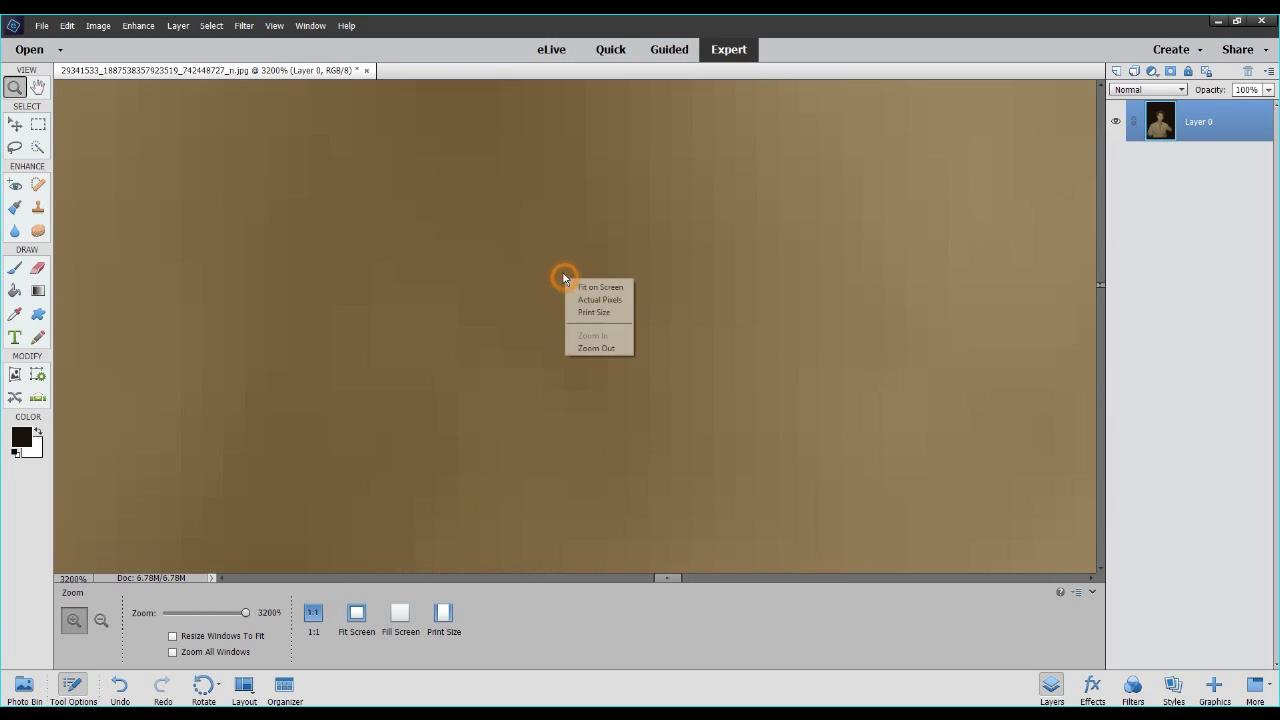
click(585, 286)
Heal the crease from the picture's right cheek to the nose using the Spot Healing Brush at 36 px with Proximity Match.
click(577, 284)
click(566, 289)
click(562, 301)
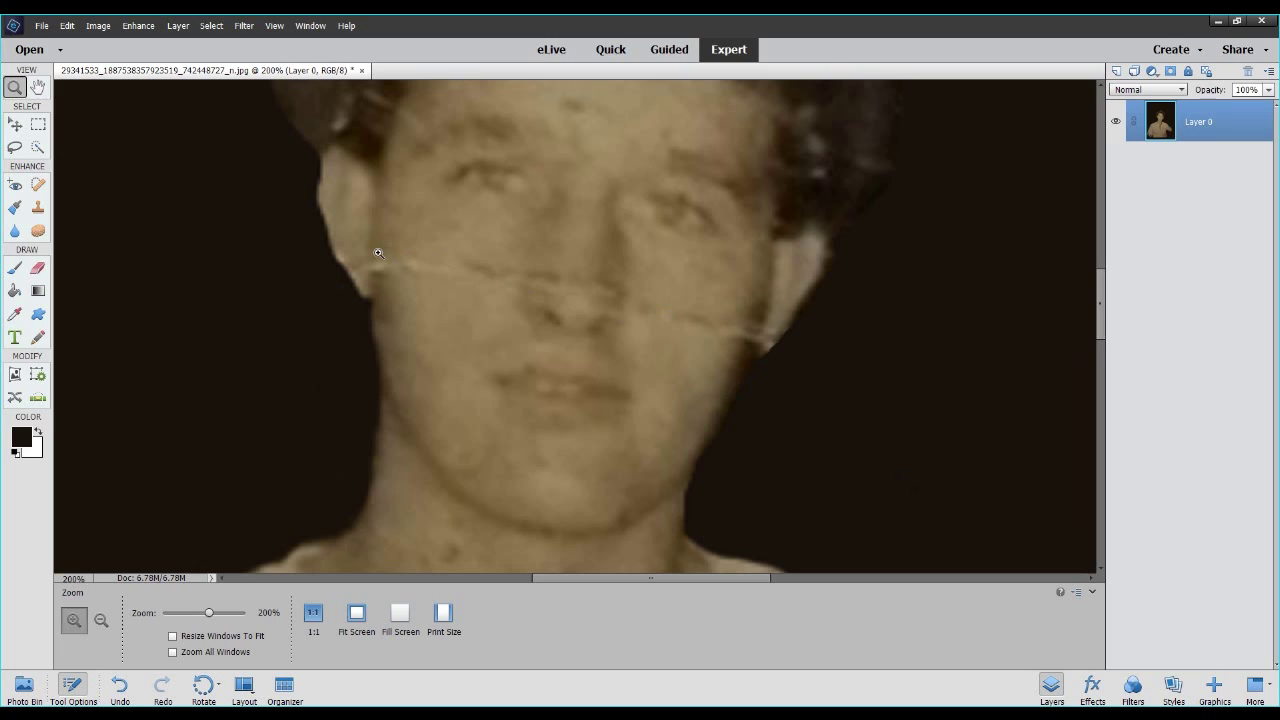
click(35, 188)
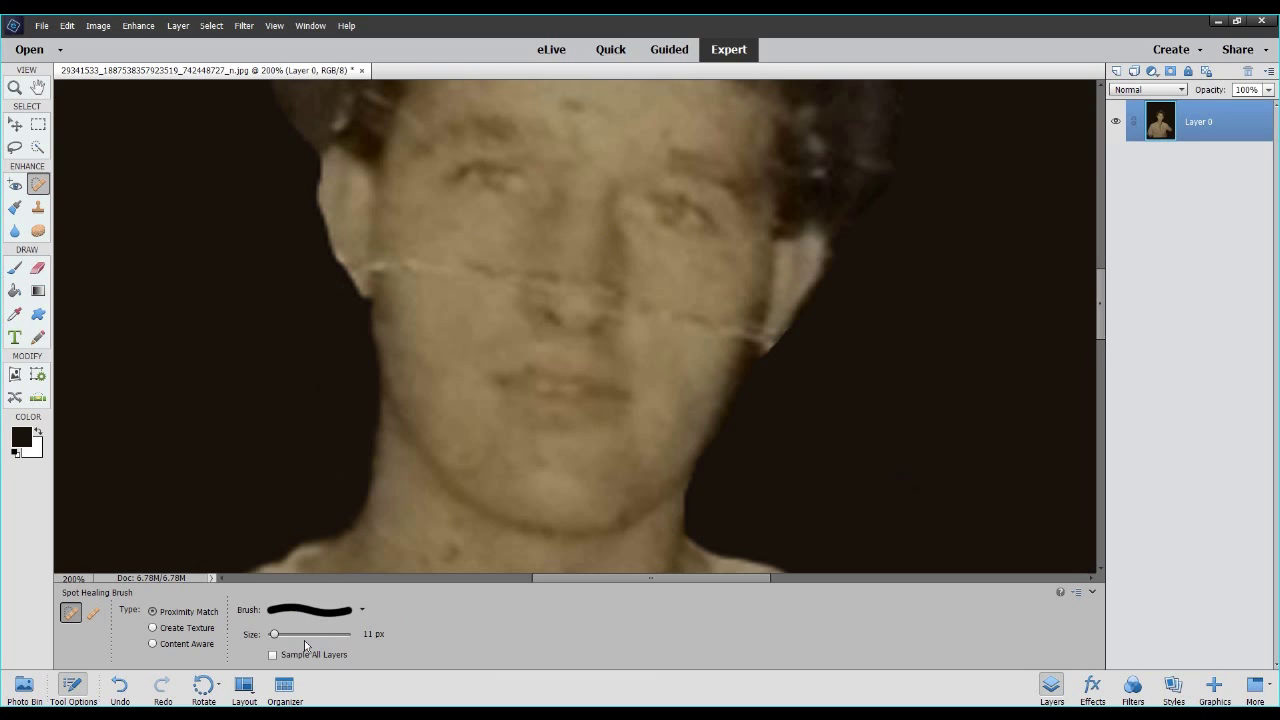
drag(275, 635, 283, 635)
drag(283, 632, 291, 634)
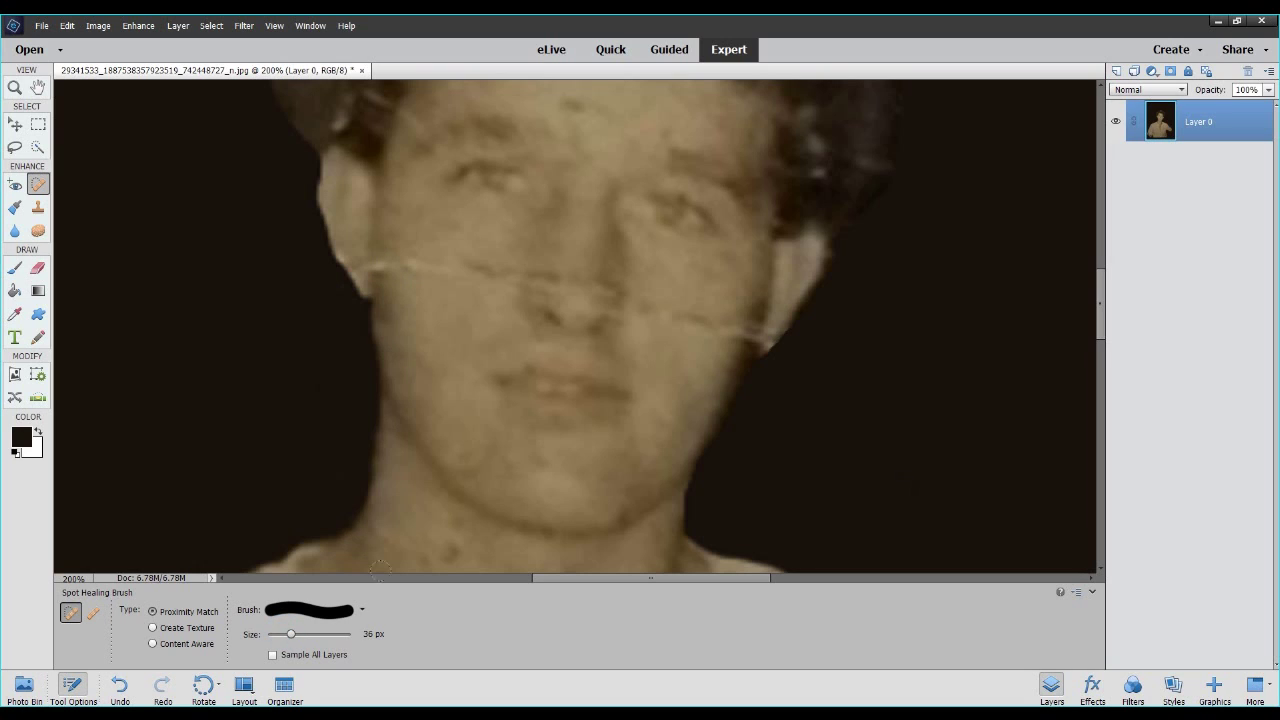
click(731, 331)
click(687, 313)
click(650, 298)
click(576, 283)
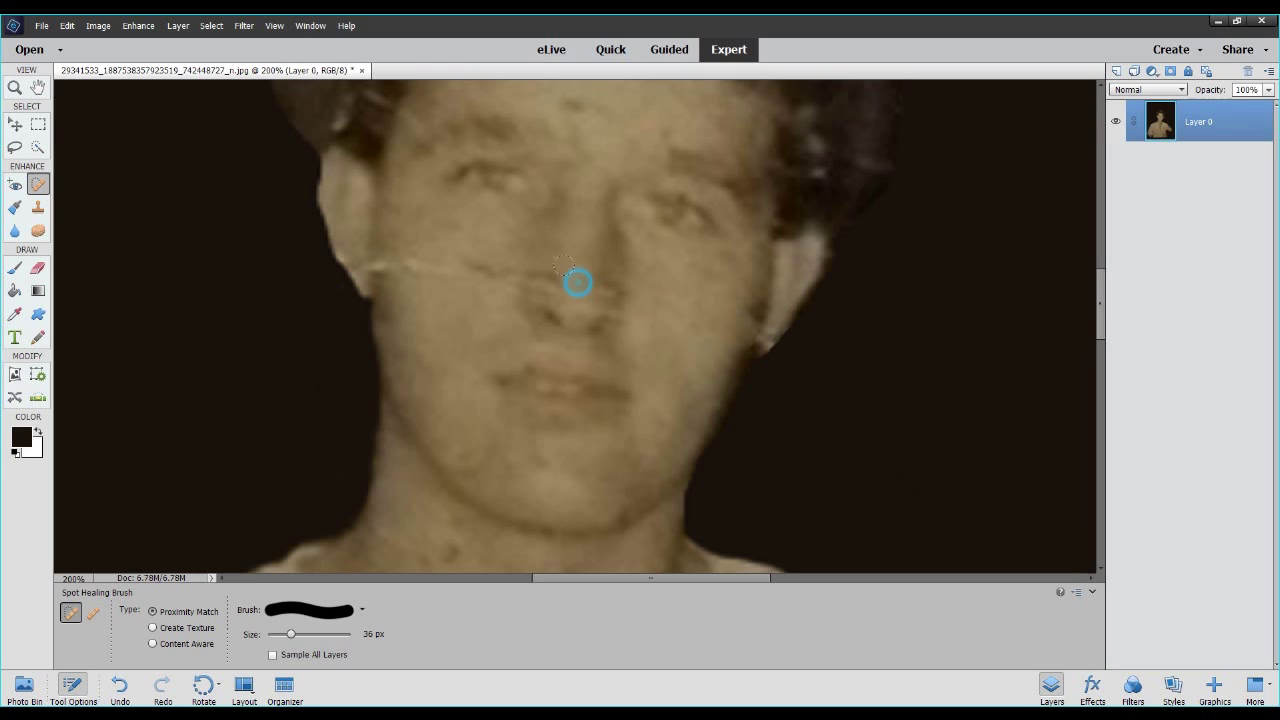
Heal the rest of the crease across the picture's left cheek up to the ear.
click(490, 256)
click(451, 257)
click(411, 243)
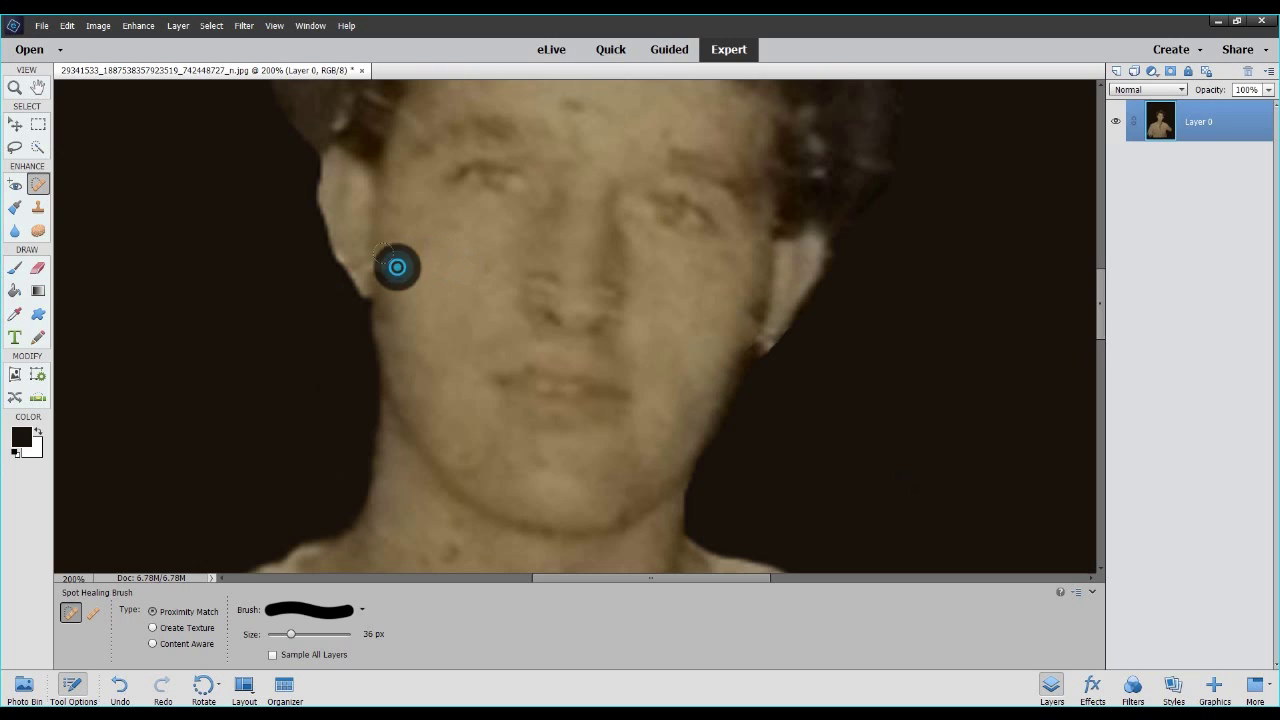
click(390, 268)
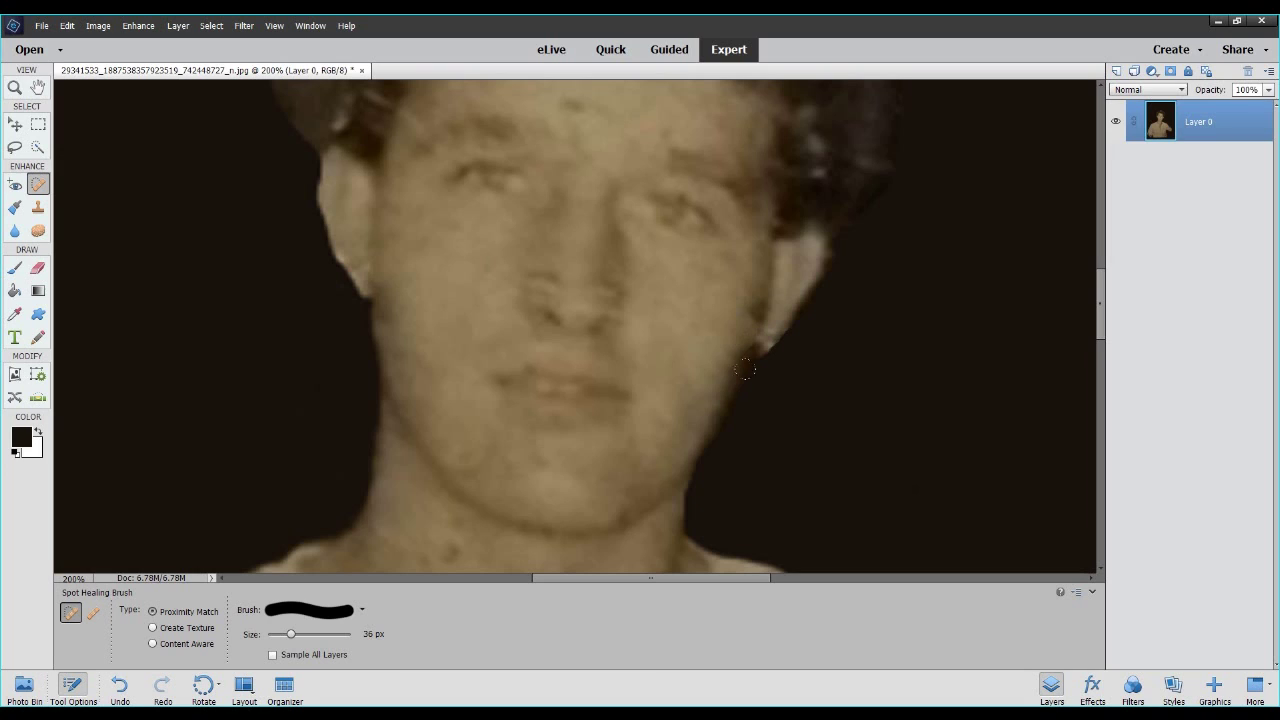
Shade the jaw edge below the picture's right ear with dark brown sampled there, using a 5 px brush at 10% opacity.
click(15, 314)
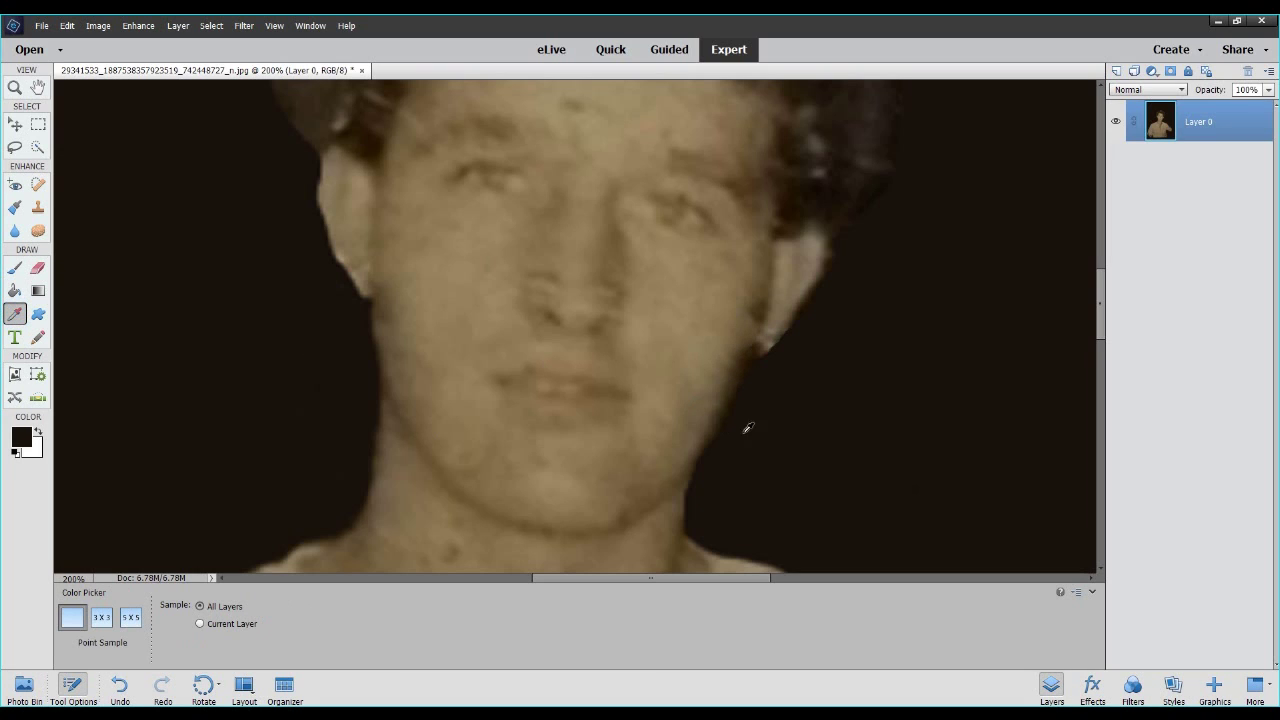
click(741, 350)
click(15, 269)
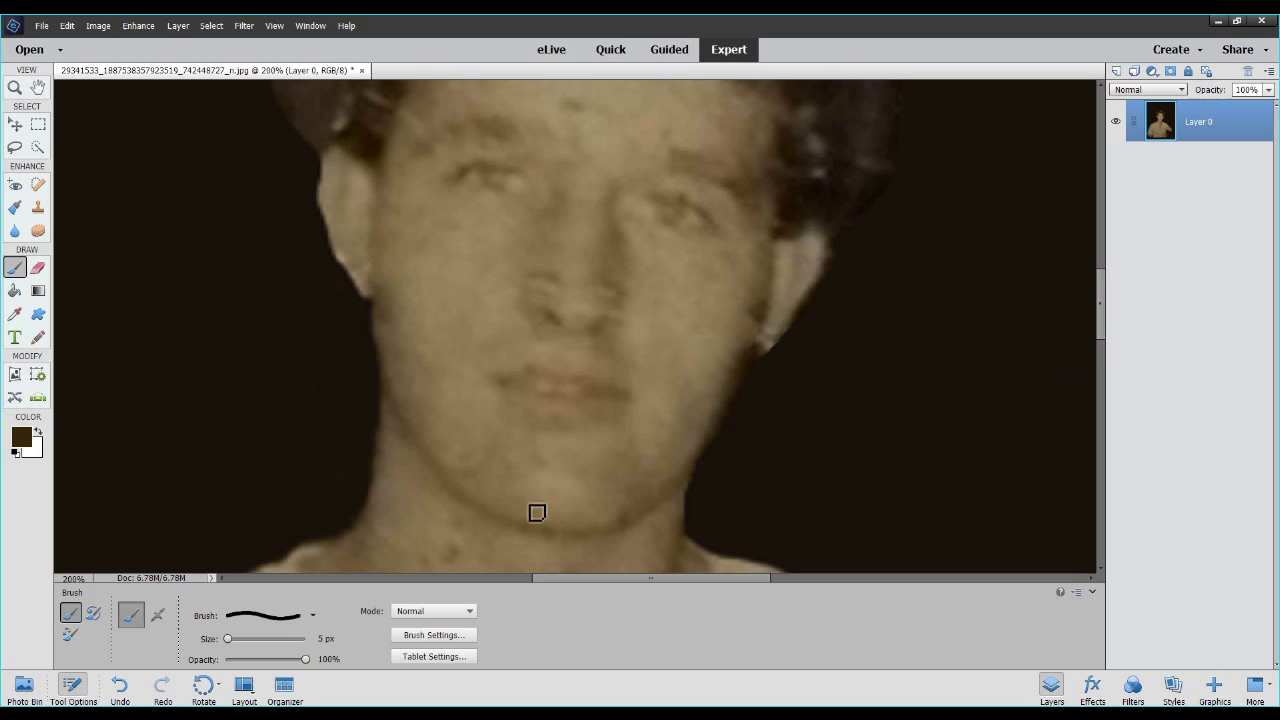
drag(306, 661, 238, 668)
drag(240, 669, 232, 668)
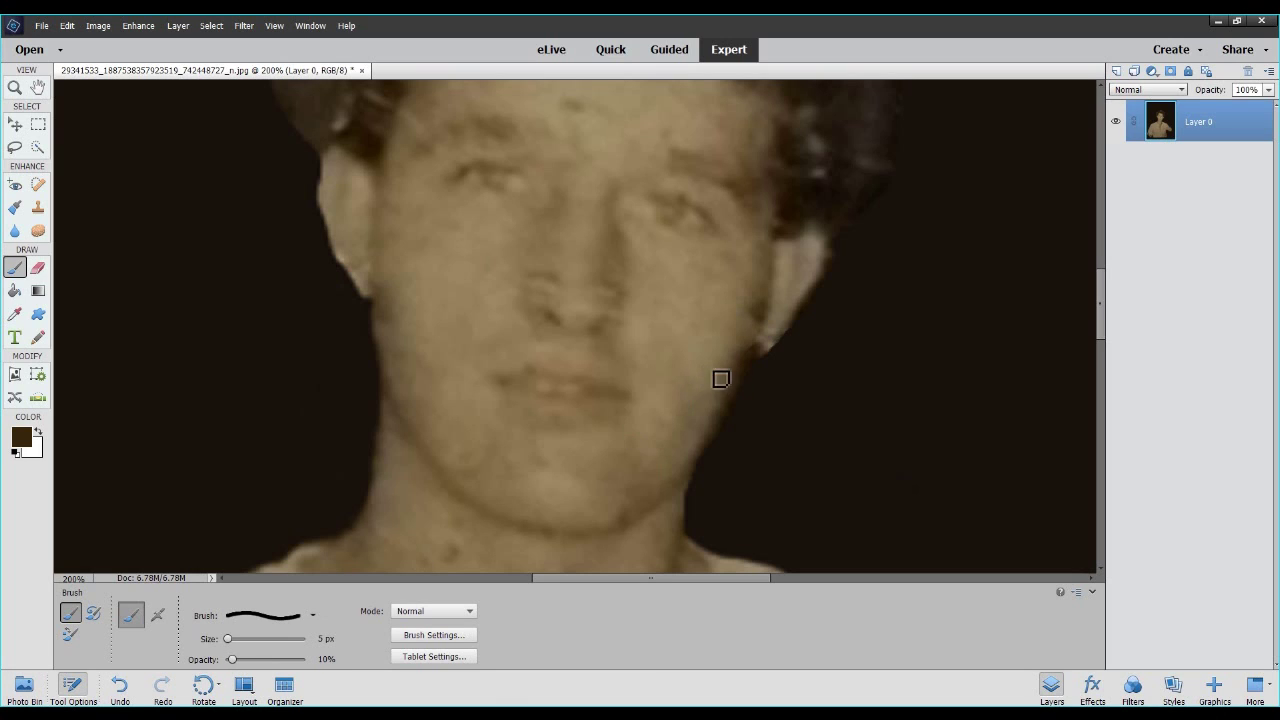
mouse_move(757, 318)
mouse_down()
mouse_move(754, 361)
mouse_move(769, 326)
mouse_move(759, 318)
mouse_move(741, 361)
mouse_move(757, 320)
mouse_move(745, 366)
mouse_move(776, 289)
mouse_move(734, 400)
mouse_up()
drag(751, 346, 746, 377)
drag(757, 320, 723, 417)
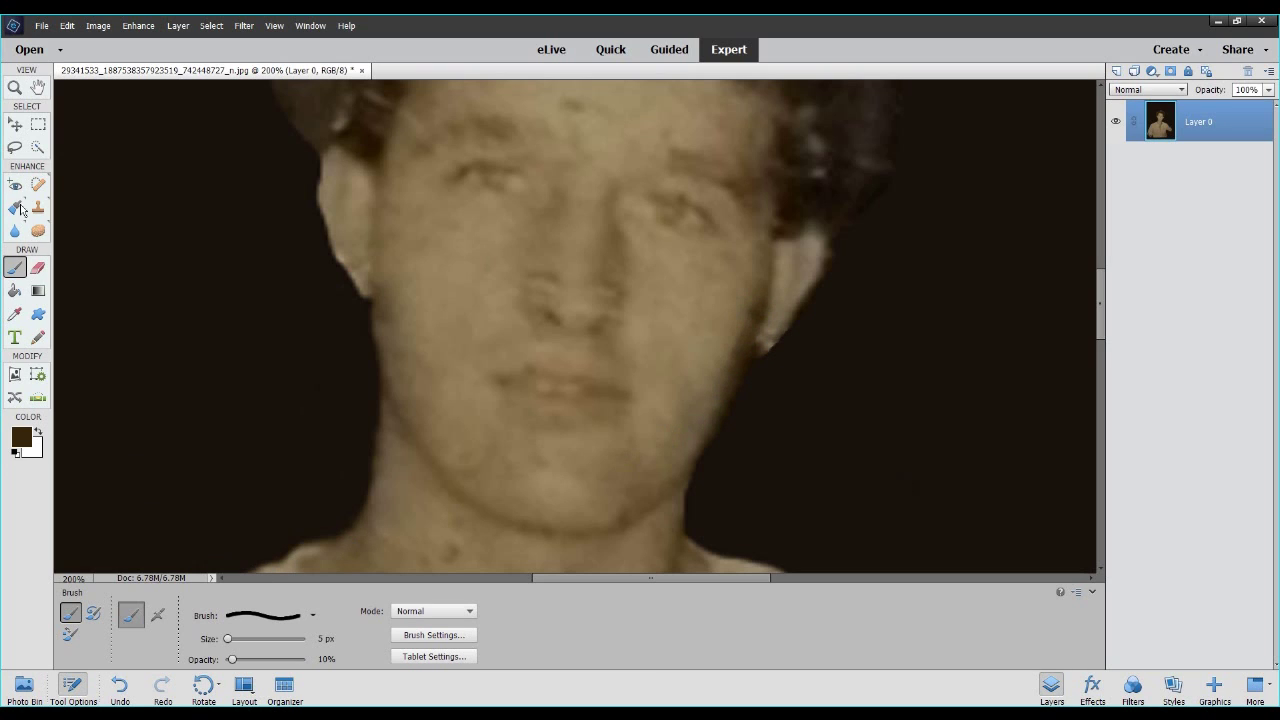
Soften the shaded jaw edge below the picture's right ear using the Blur tool at 11 px and 20% strength.
click(14, 231)
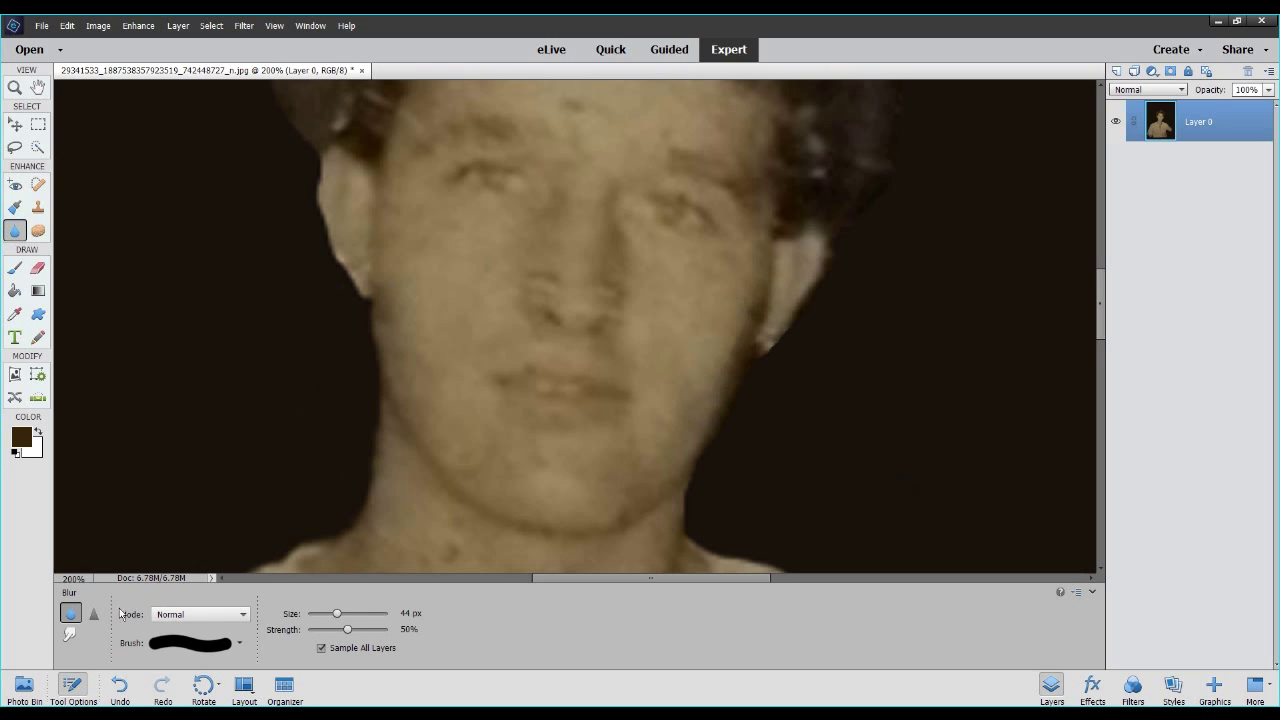
mouse_move(328, 612)
mouse_down()
mouse_move(314, 613)
mouse_move(334, 632)
mouse_up()
drag(323, 629, 321, 629)
mouse_move(730, 388)
mouse_down()
mouse_move(749, 309)
mouse_move(770, 297)
mouse_move(763, 277)
mouse_move(694, 446)
mouse_move(731, 402)
mouse_move(762, 284)
mouse_up()
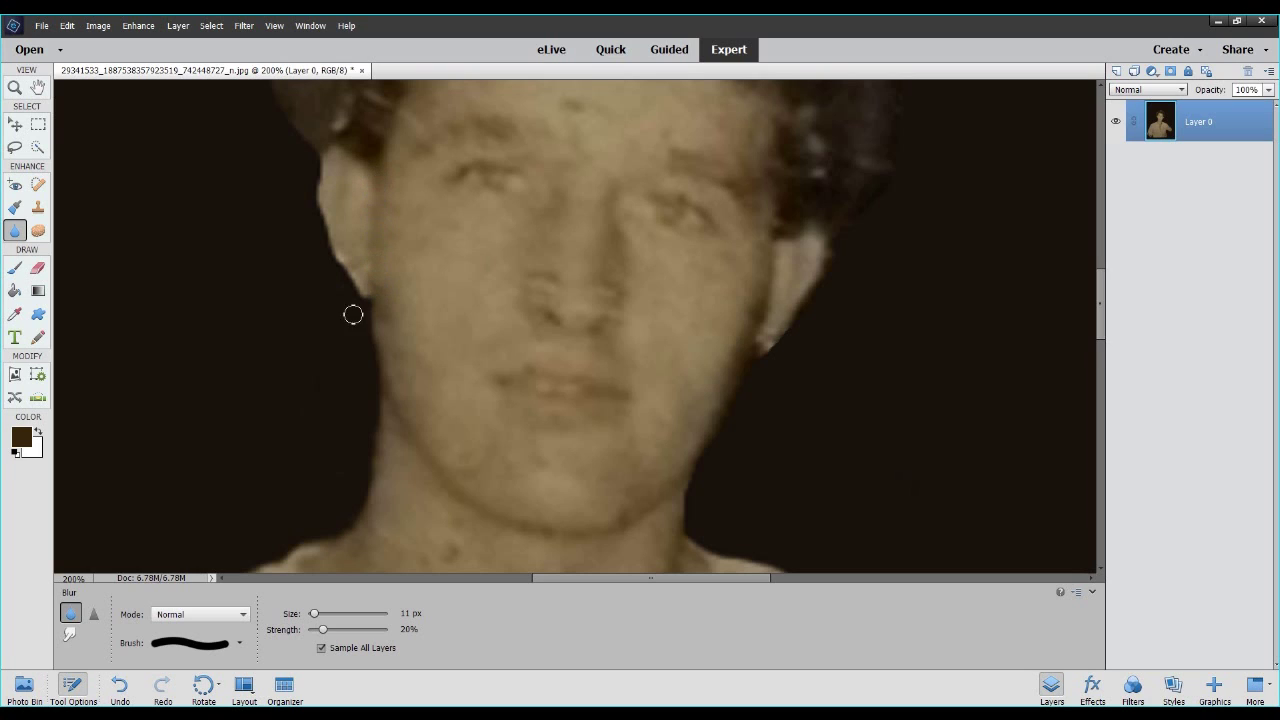
Build up the face edge beside the picture's left earlobe with brown sampled there, using a 5 px brush at 10% opacity.
click(16, 268)
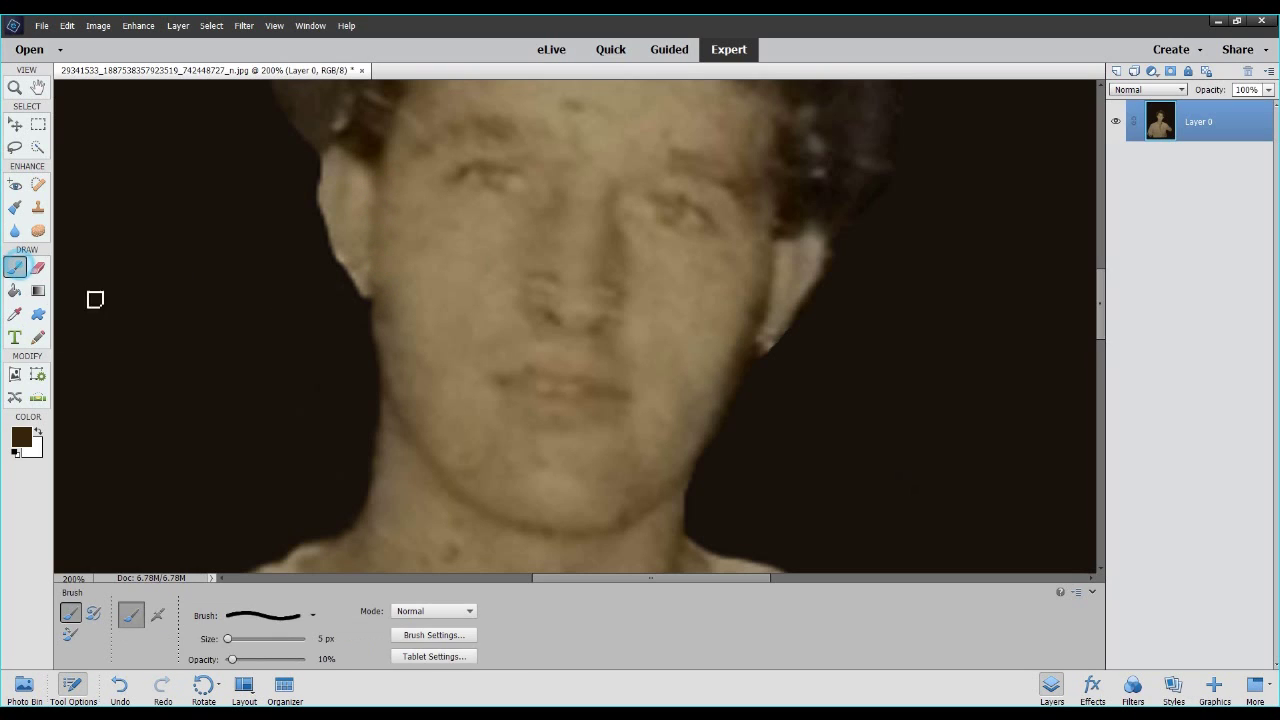
click(15, 314)
click(380, 297)
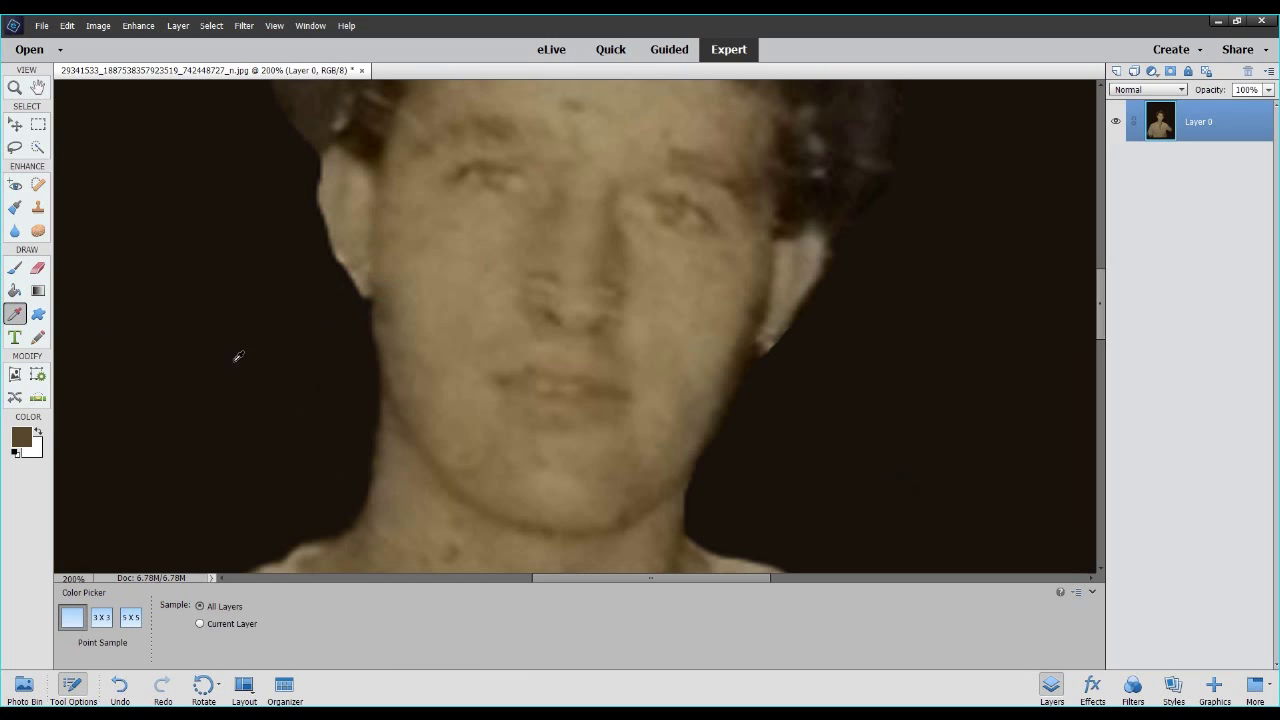
click(17, 270)
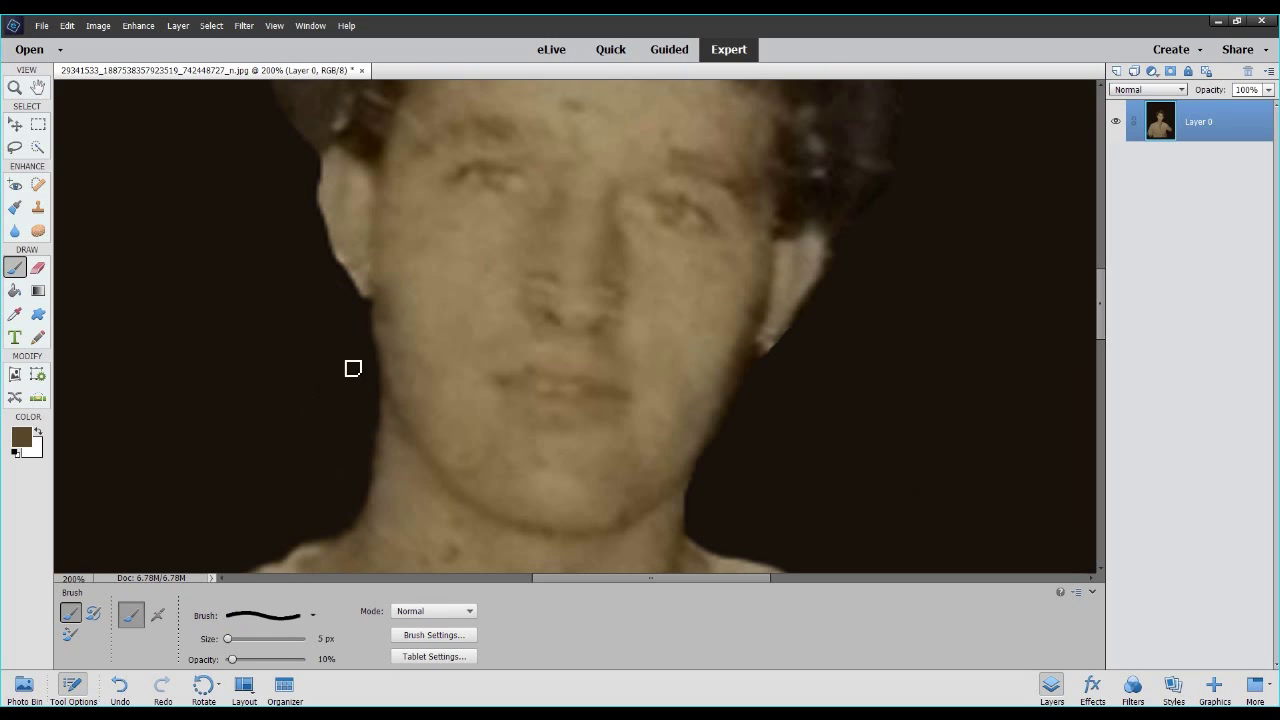
click(379, 300)
click(380, 296)
drag(378, 297, 374, 263)
click(376, 278)
click(374, 289)
click(374, 277)
click(378, 279)
click(374, 316)
click(382, 306)
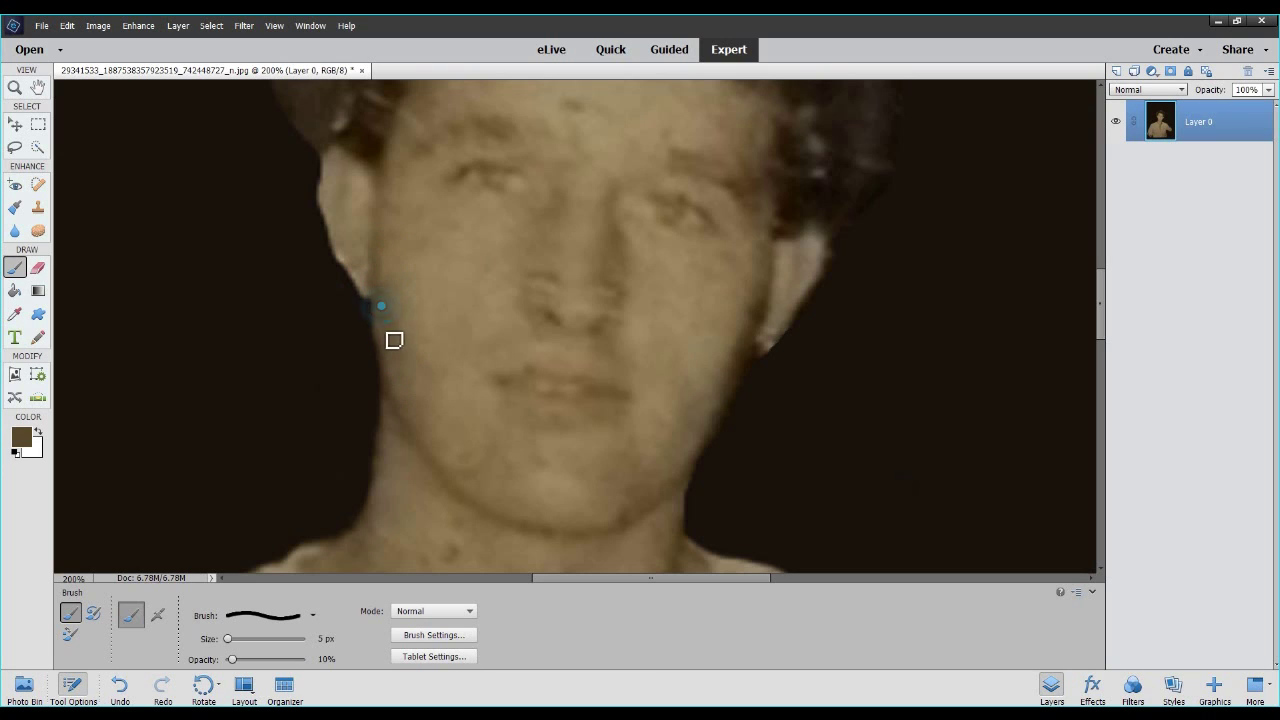
click(381, 310)
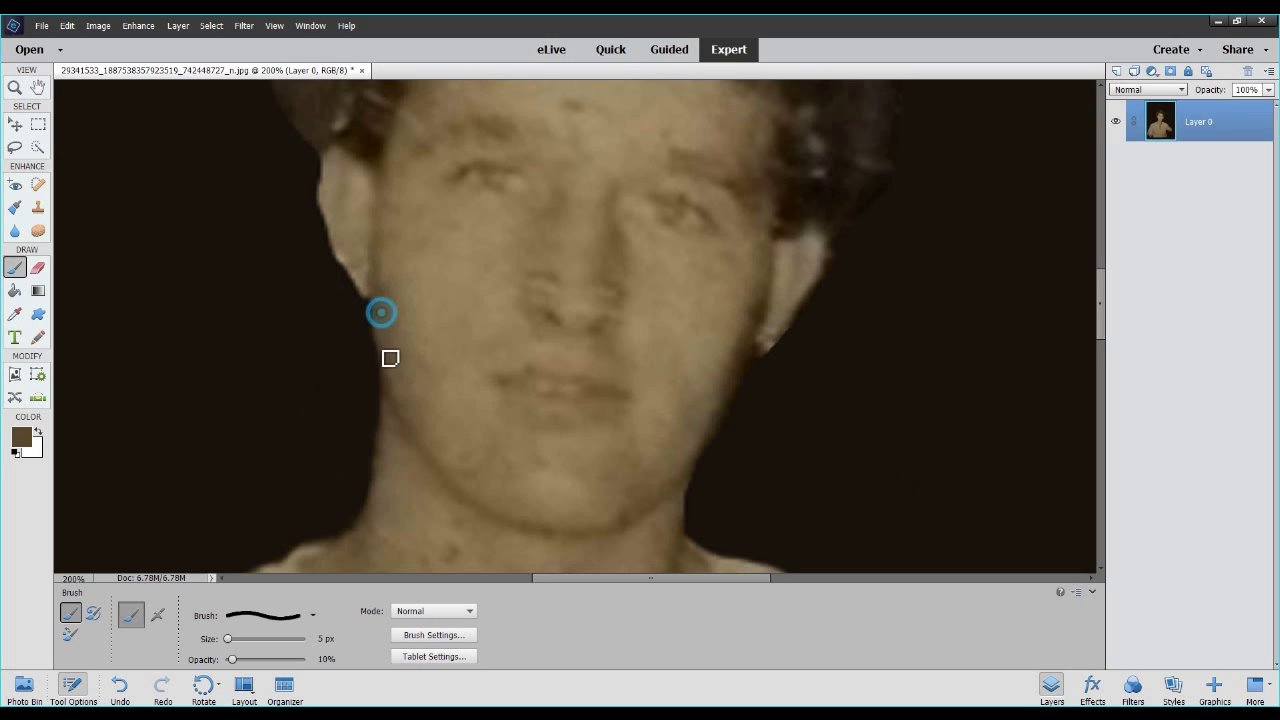
click(382, 314)
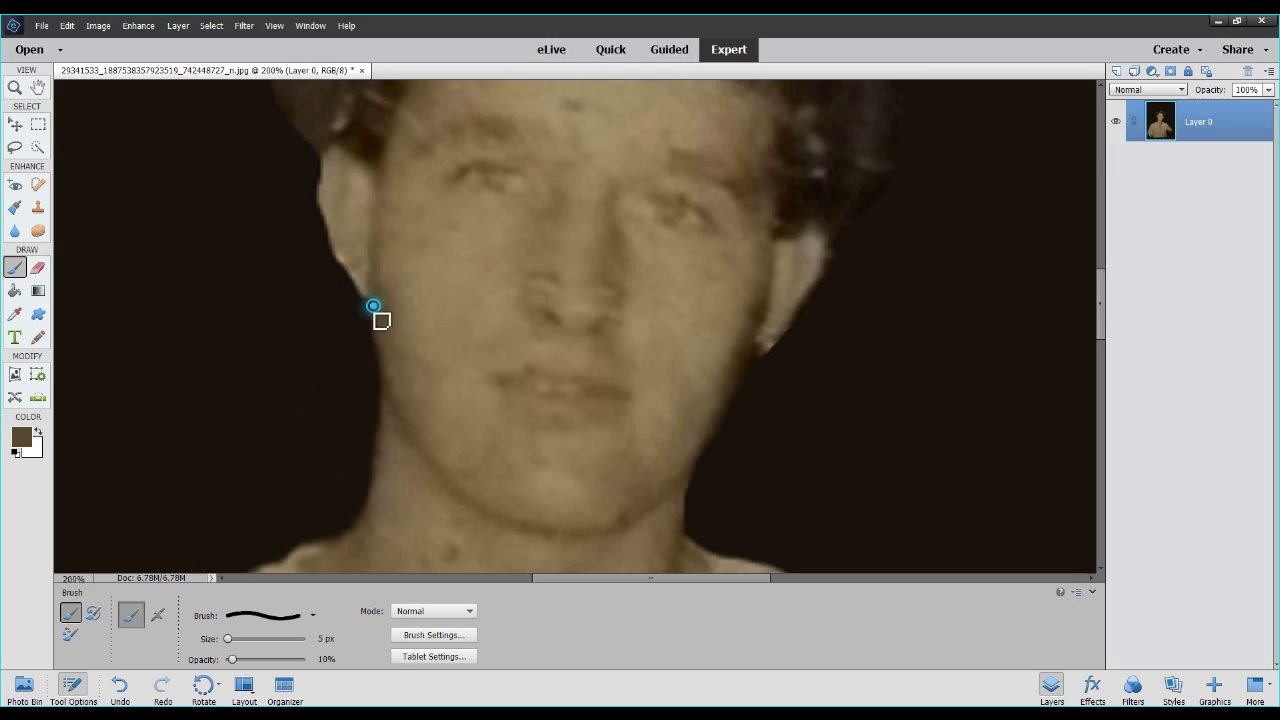
Blur the retouched face edge below the picture's left ear at 11 px and 20% strength, and check the whole portrait.
click(19, 232)
click(381, 319)
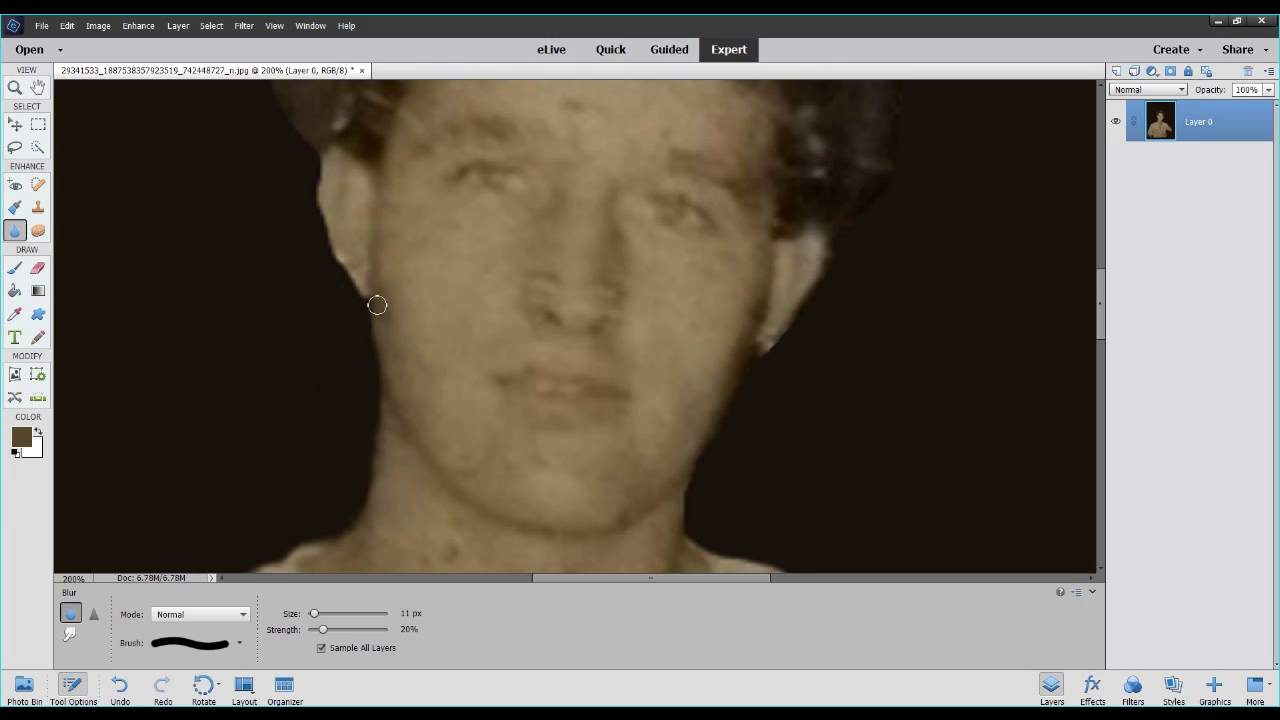
click(15, 87)
right_click(588, 320)
click(628, 330)
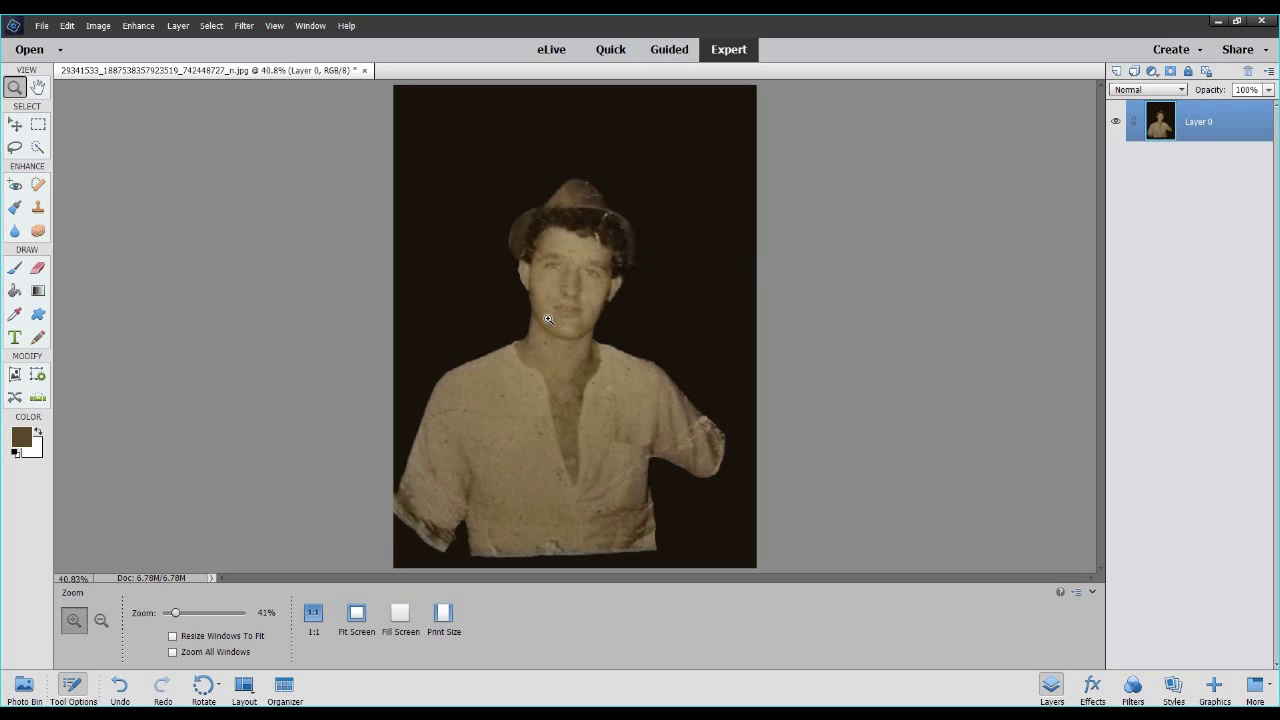
Smooth the crease remnants around the nose using the Blur tool at 11 px and 13% strength.
drag(570, 298, 575, 278)
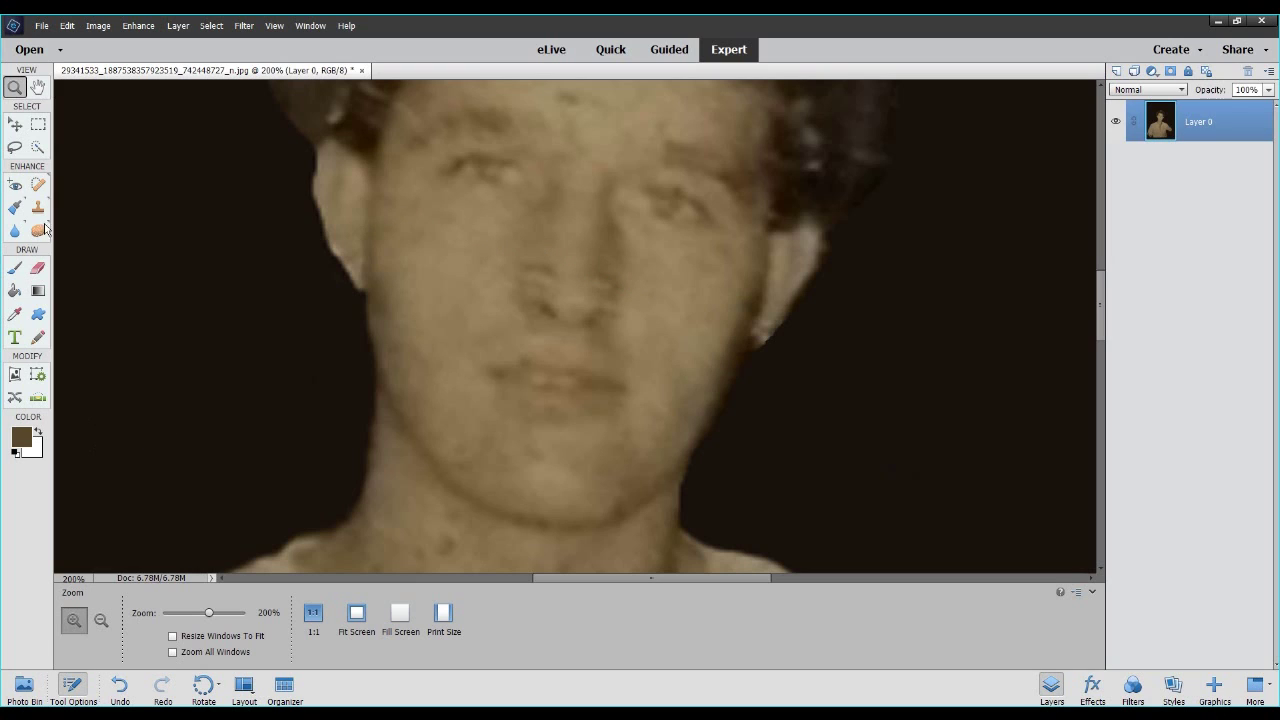
click(14, 231)
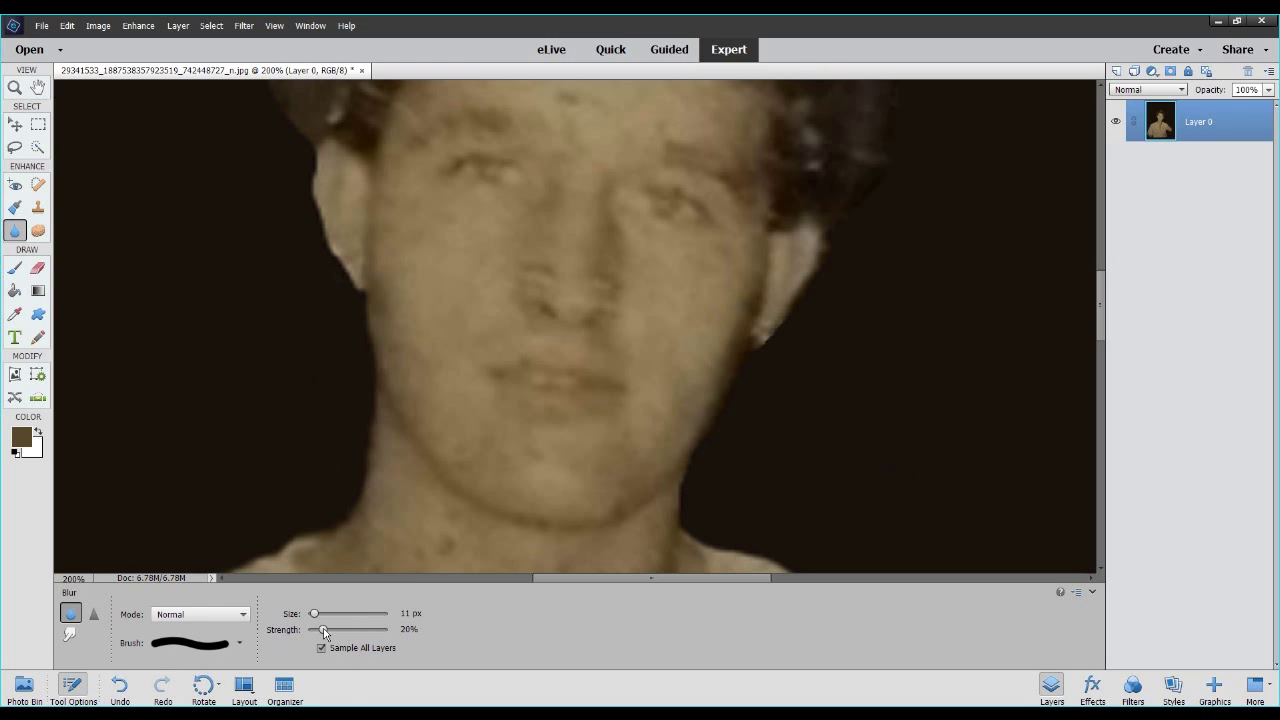
drag(324, 633, 322, 634)
mouse_move(551, 286)
mouse_down()
mouse_move(543, 249)
mouse_move(543, 285)
mouse_move(626, 282)
mouse_move(608, 267)
mouse_up()
mouse_move(543, 226)
mouse_down()
mouse_move(518, 268)
mouse_move(637, 279)
mouse_up()
Heal the white scratch above the picture's left ear and the bright spot on the right hairline using the Spot Healing Brush at 36 px.
scroll(680, 337, up, 2)
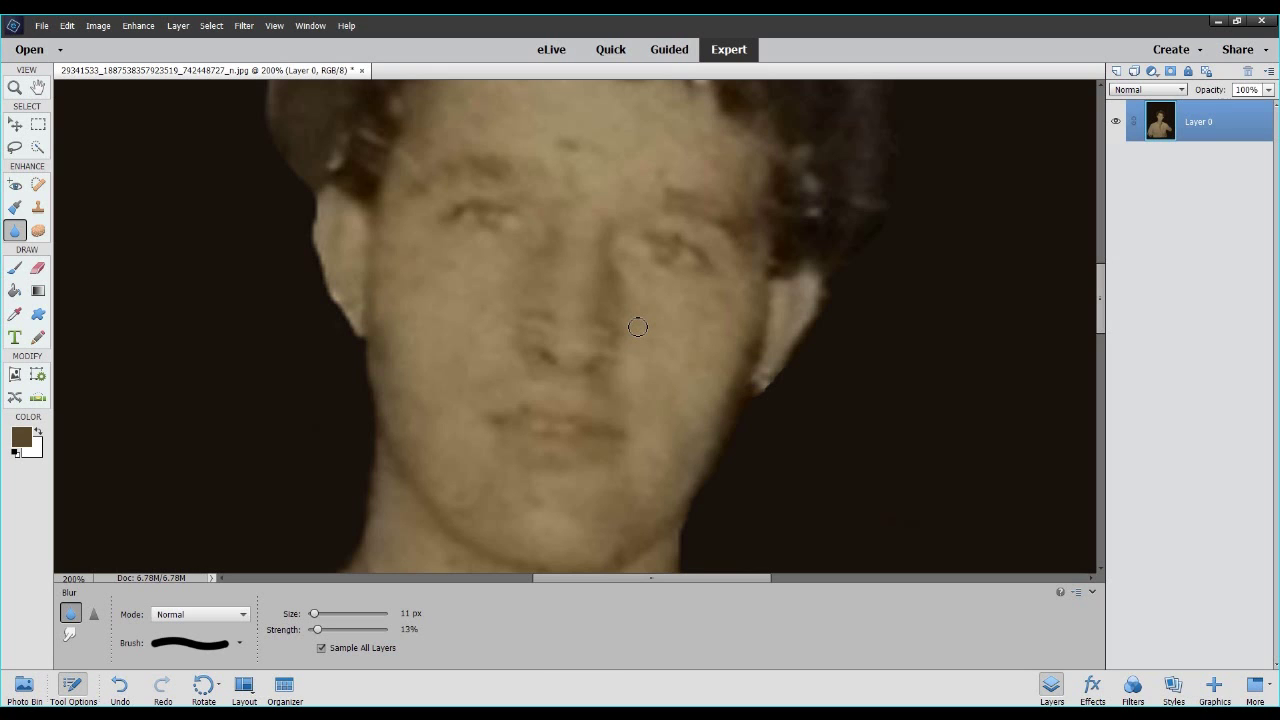
scroll(638, 327, up, 10)
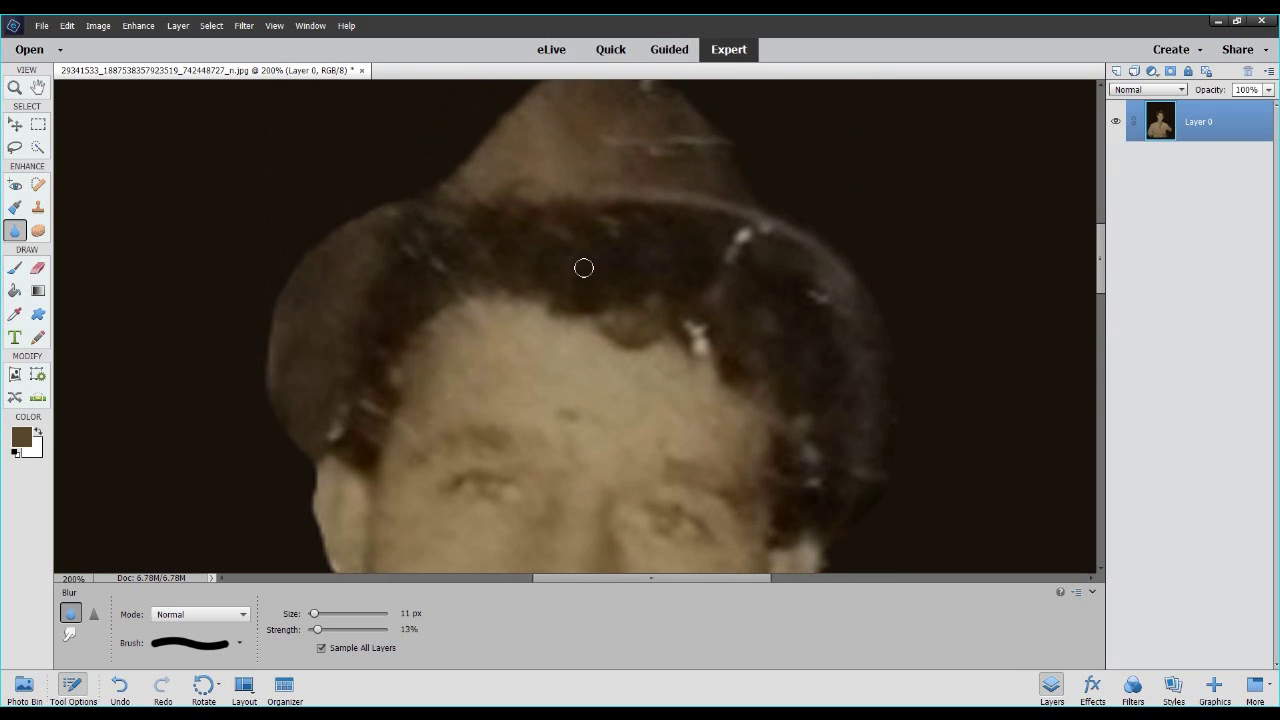
scroll(586, 245, up, 1)
scroll(589, 221, down, 4)
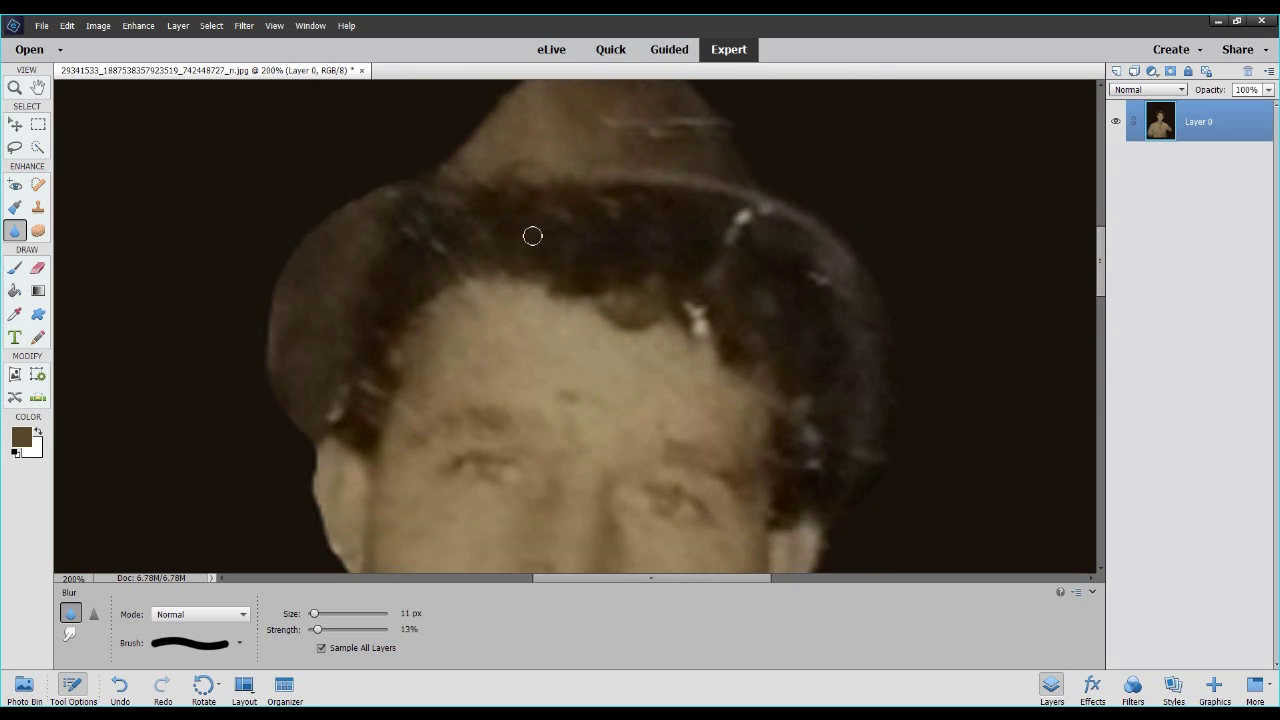
scroll(594, 206, up, 2)
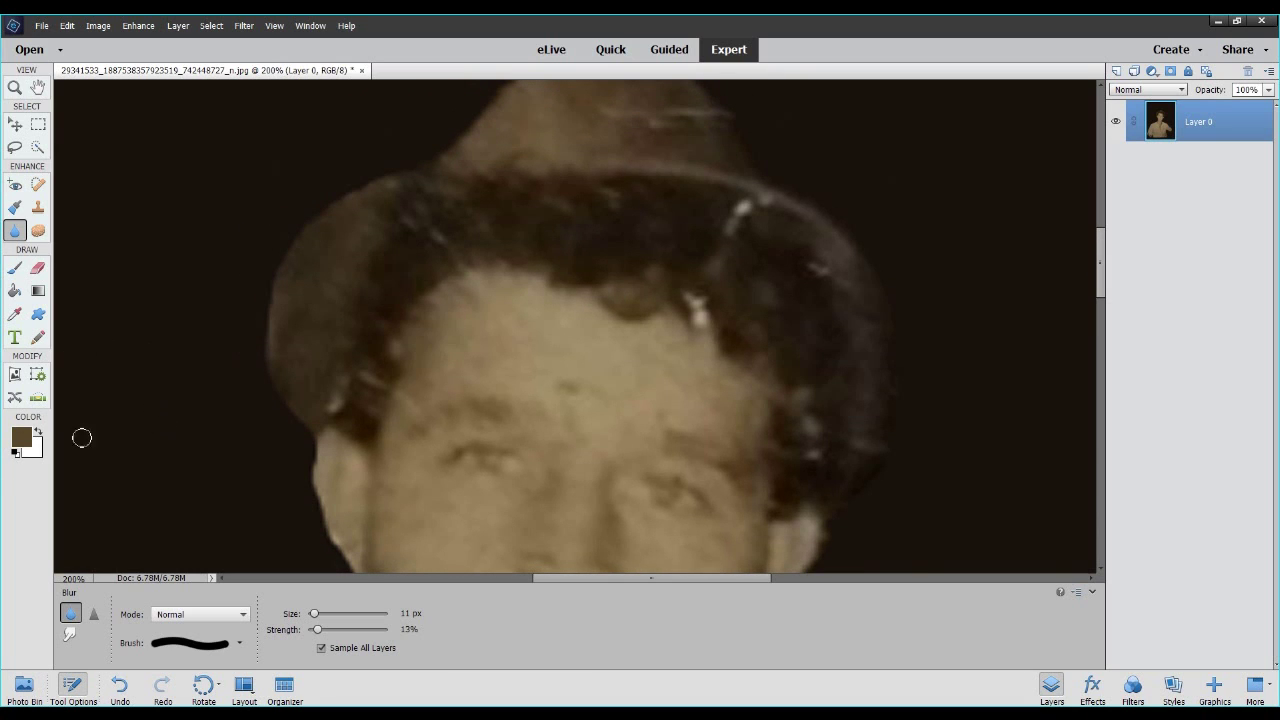
click(37, 184)
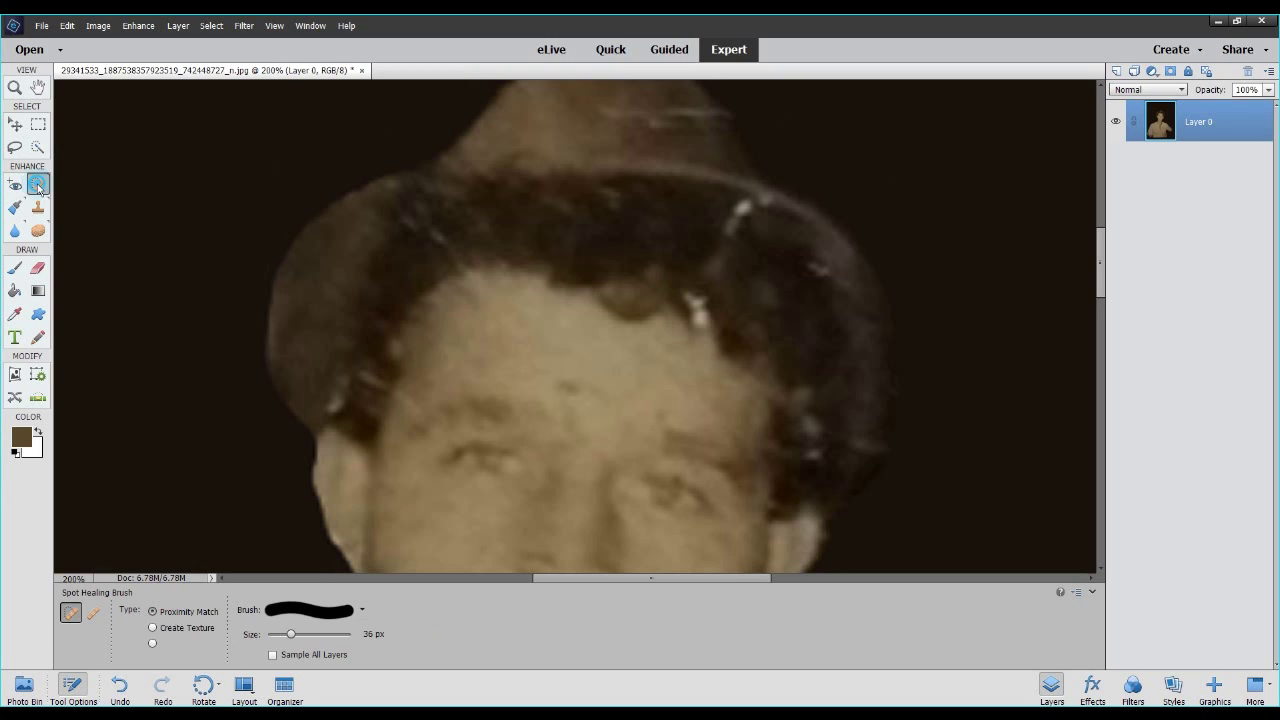
click(348, 398)
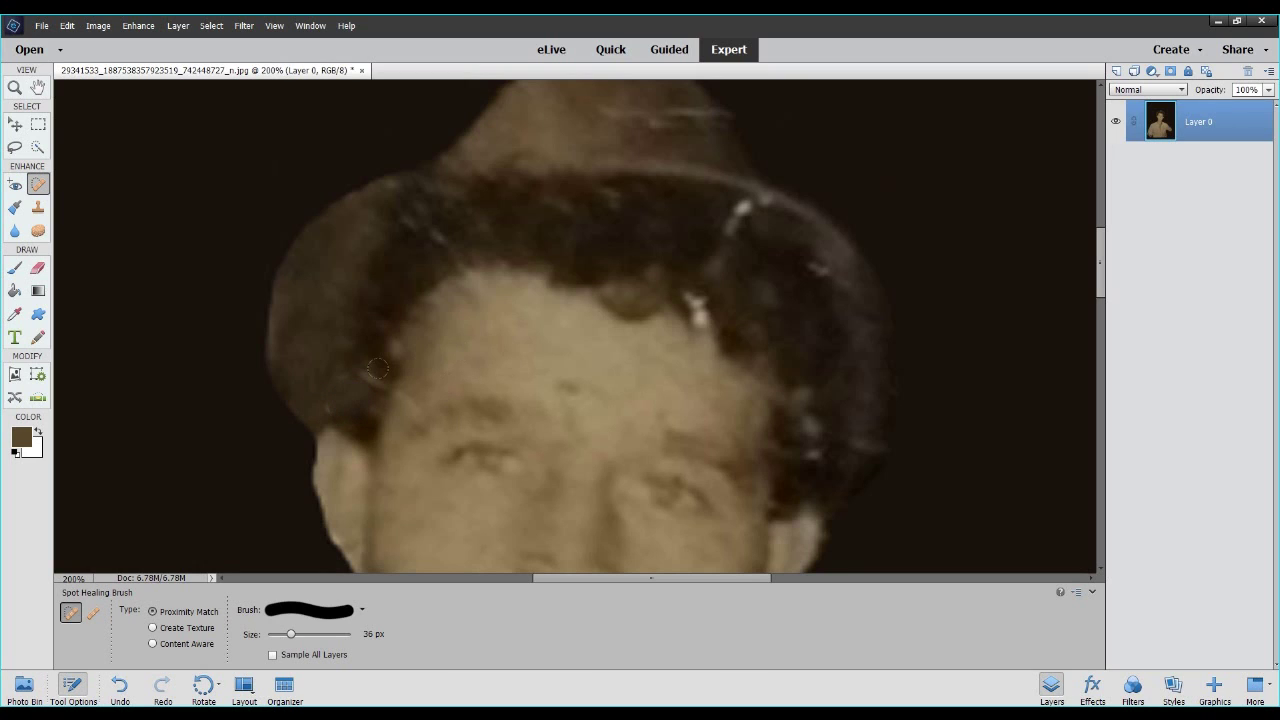
click(700, 300)
click(710, 313)
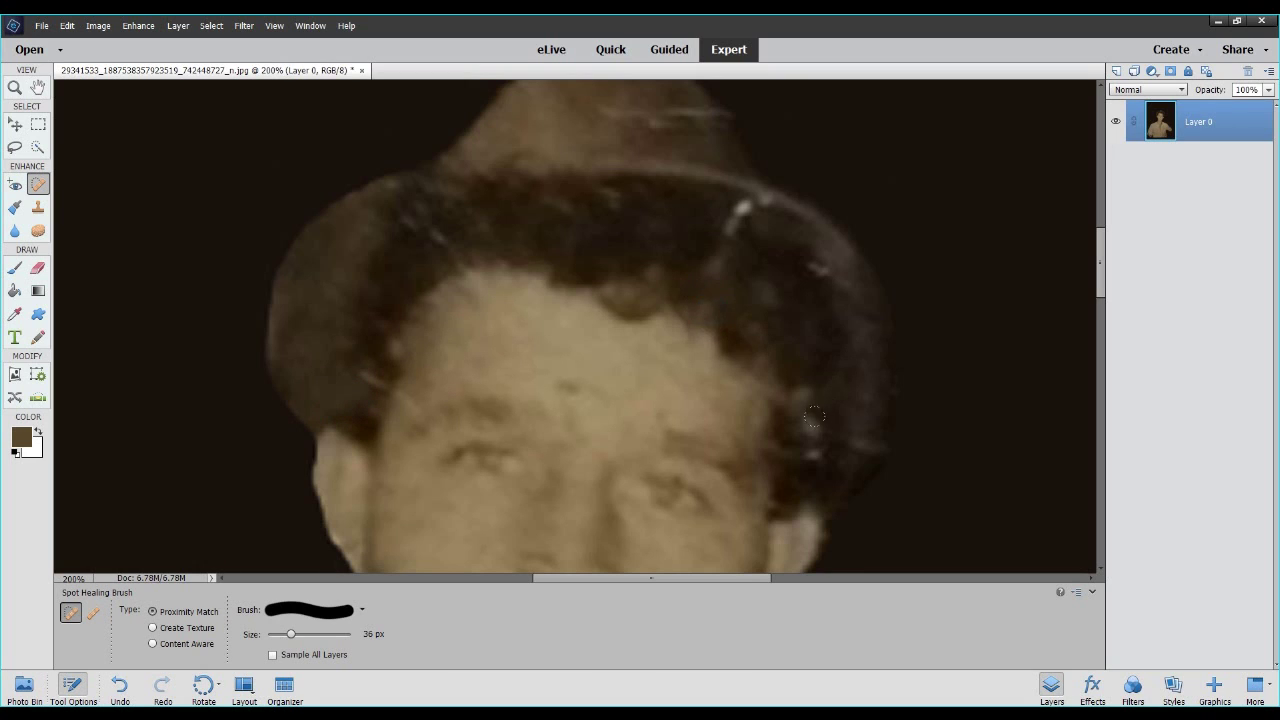
Heal the light streak below the hat brim, the pale specks above the picture's right ear, and the scratch in the upper left hair.
click(711, 266)
click(717, 243)
click(806, 413)
click(793, 390)
click(810, 455)
click(774, 354)
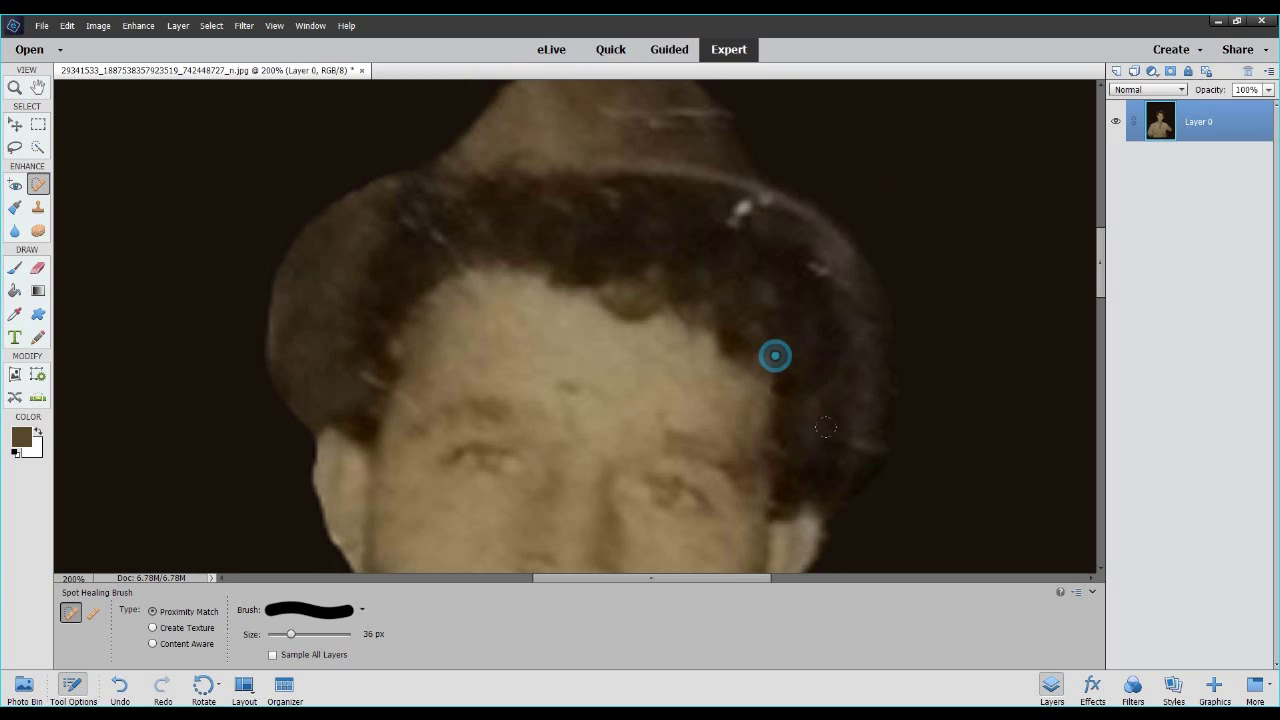
click(436, 240)
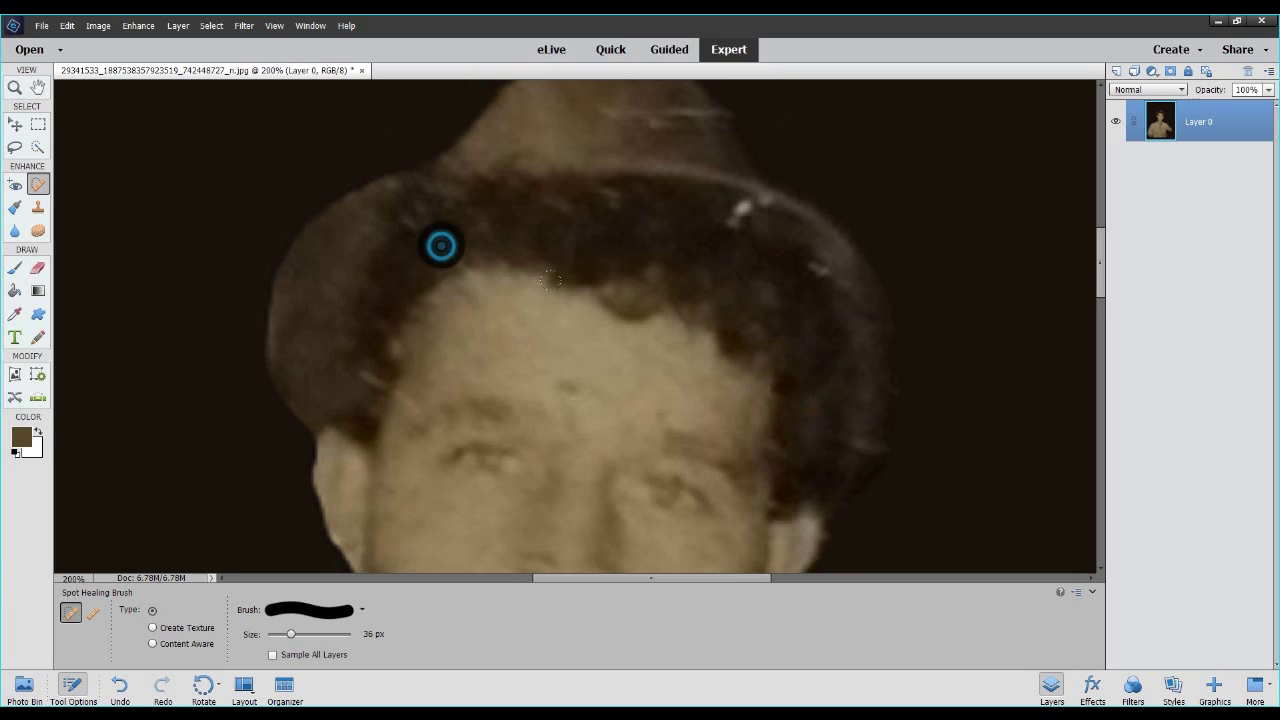
Heal the dark spot in the middle of the forehead and the dark blemish on the neck below the jaw.
scroll(750, 290, up, 3)
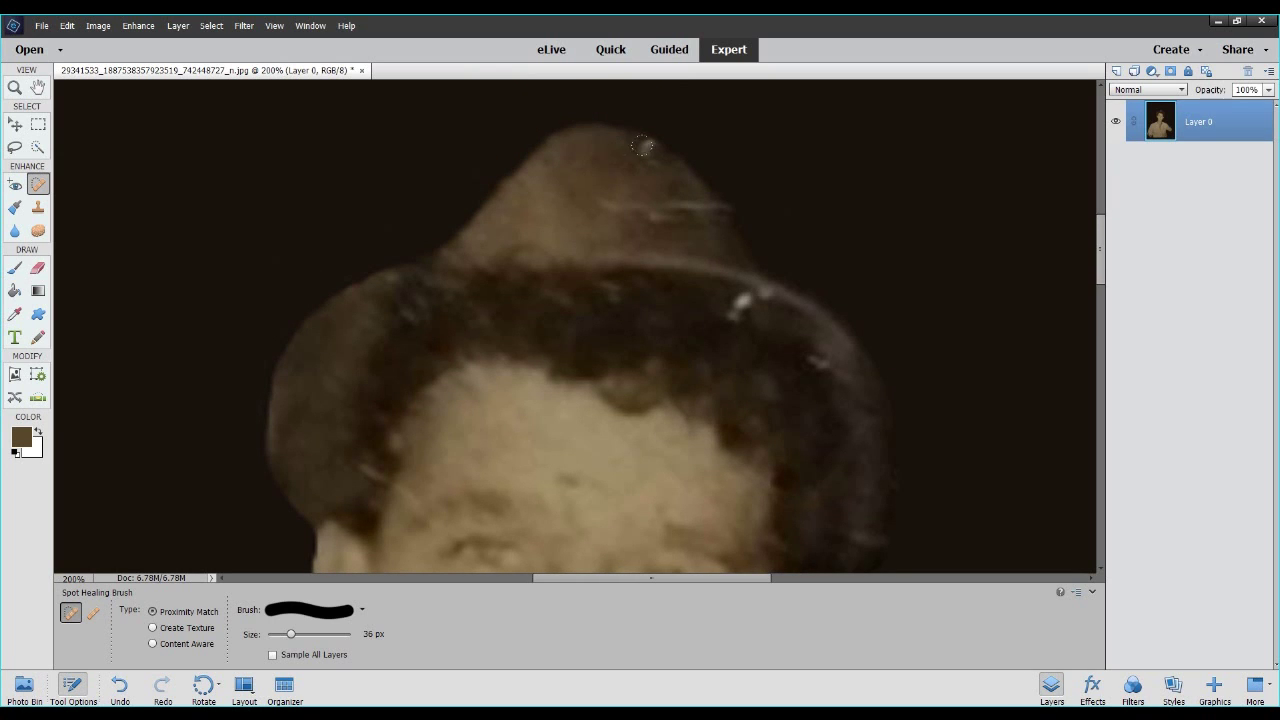
scroll(462, 421, down, 7)
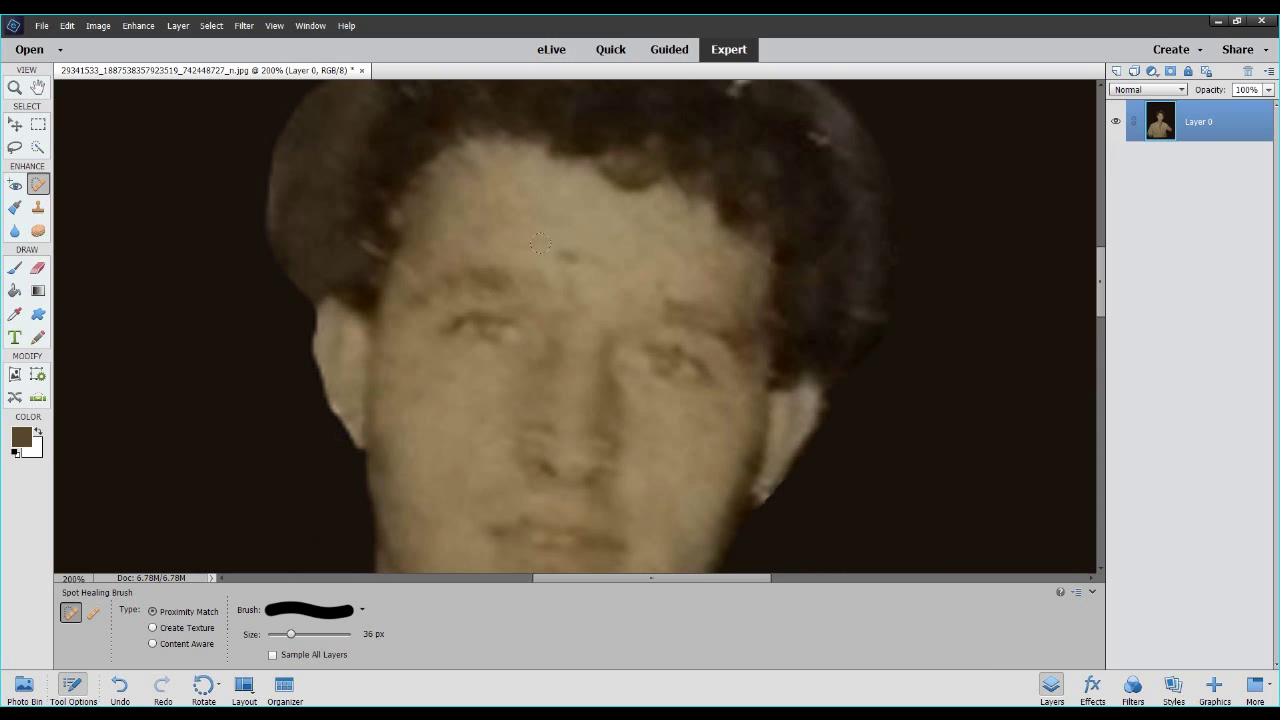
click(571, 258)
scroll(726, 481, down, 9)
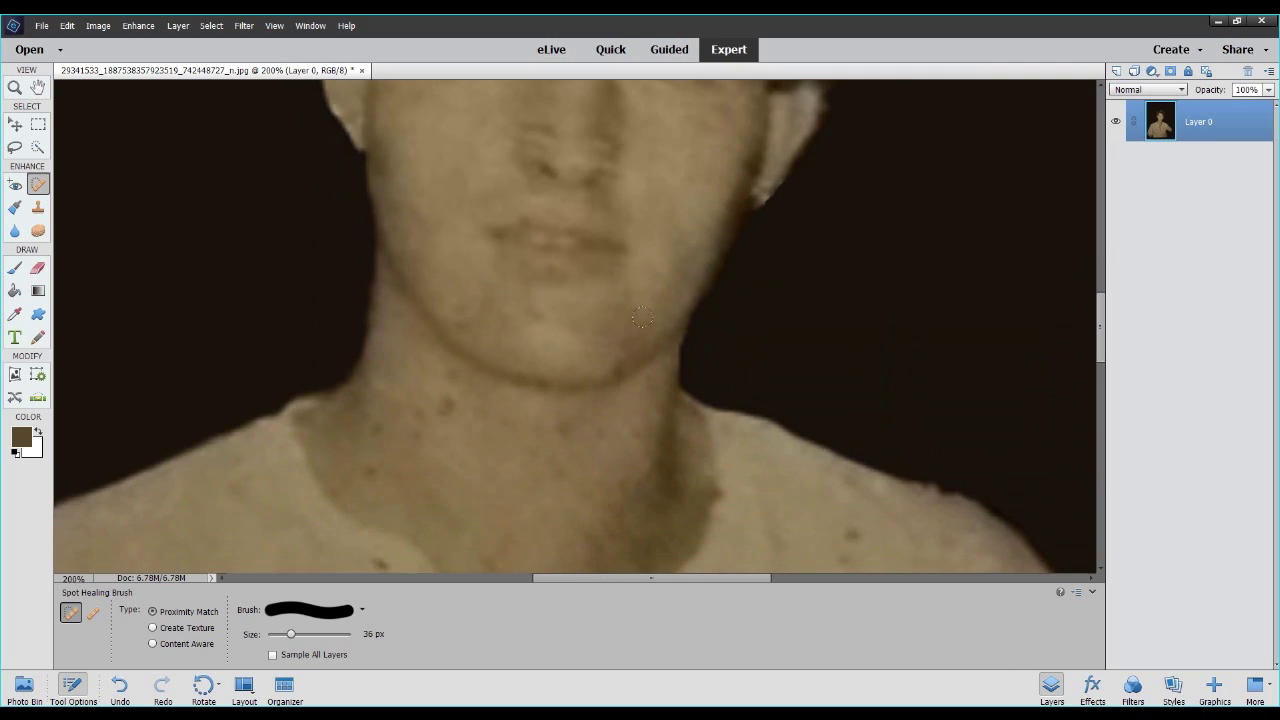
scroll(642, 317, down, 3)
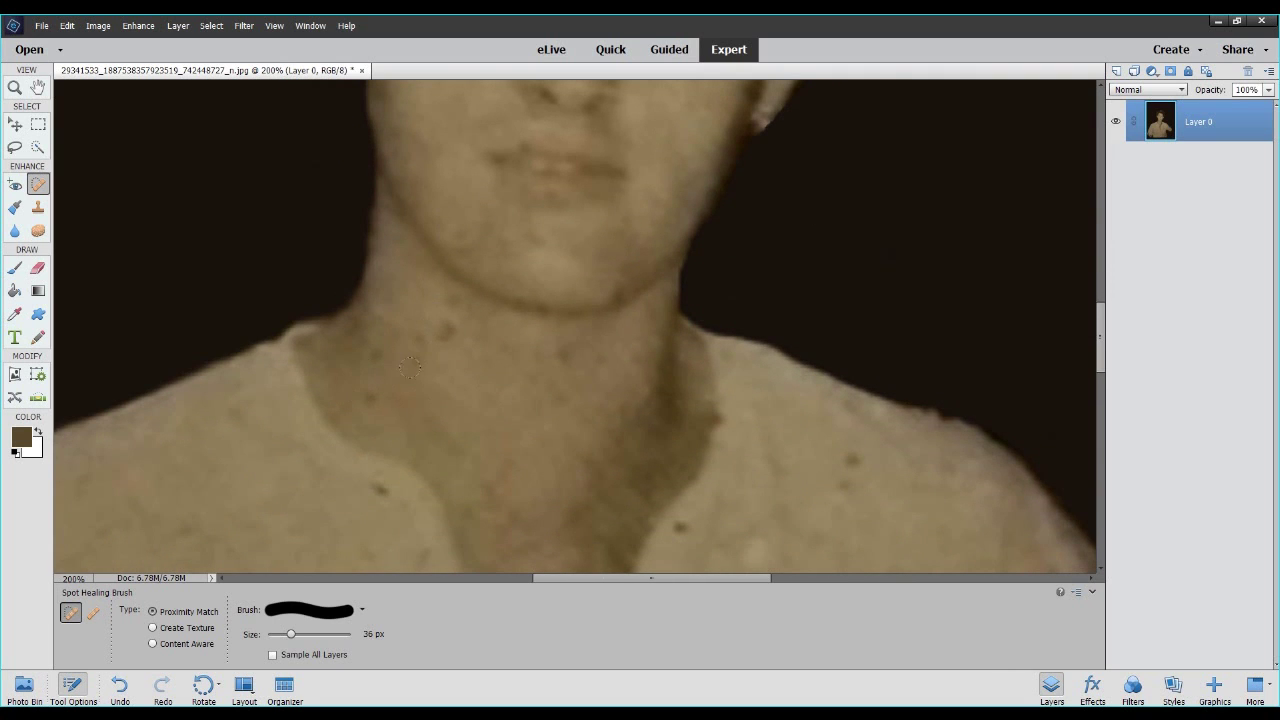
click(444, 330)
Examine the shirt and its opening for remaining damage, and check the whole portrait.
scroll(378, 360, down, 12)
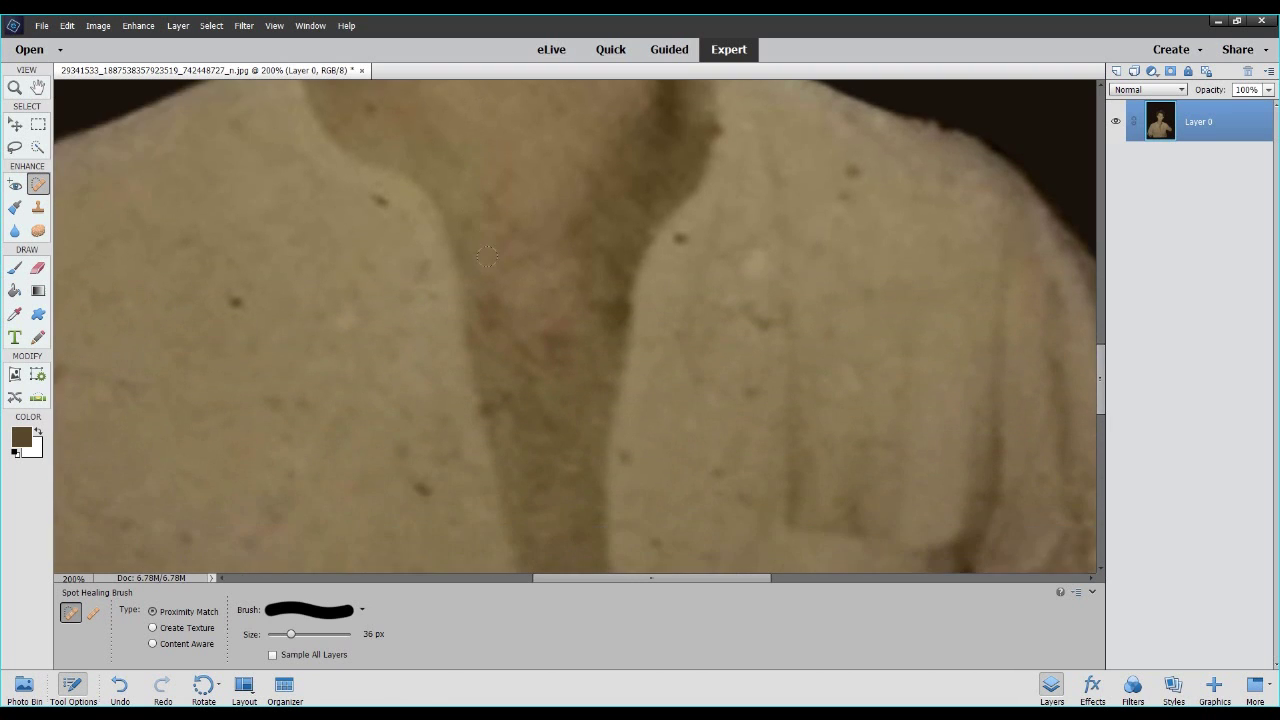
scroll(490, 258, down, 6)
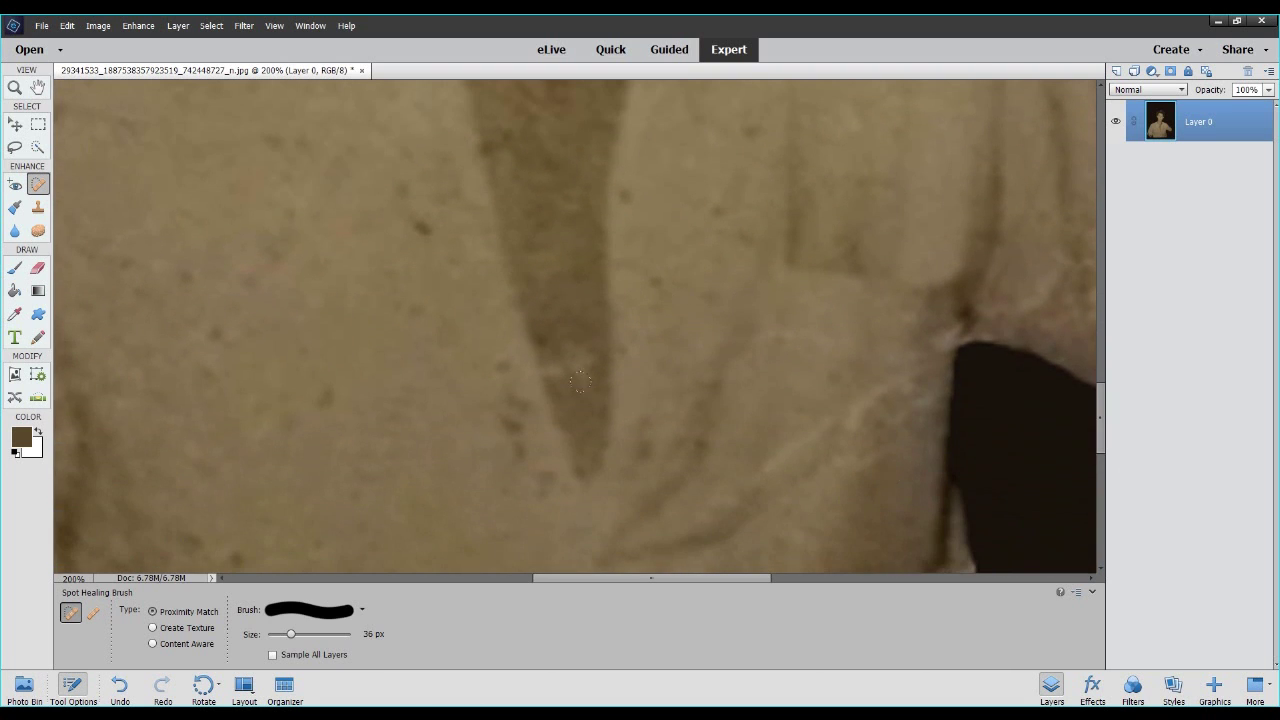
click(37, 87)
click(15, 87)
right_click(467, 246)
click(519, 255)
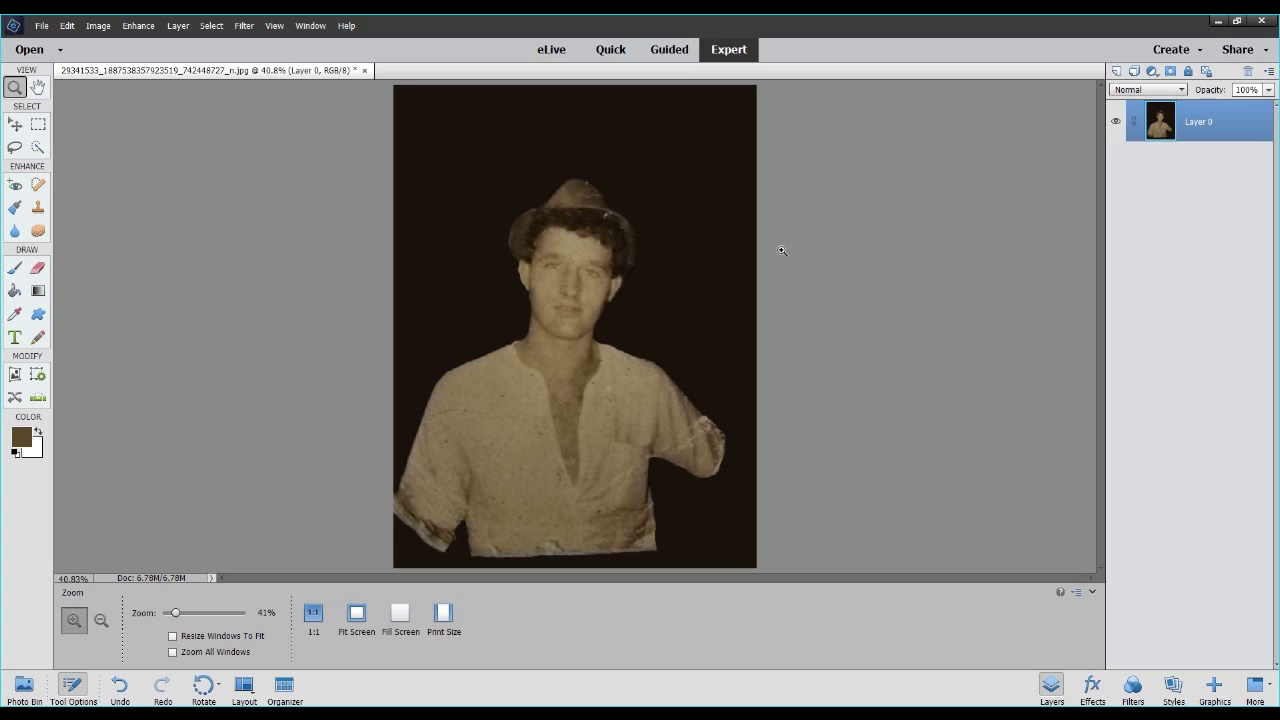
Heal the small blemish on the chin using the Spot Healing Brush at 36 px.
drag(569, 334, 604, 287)
right_click(604, 287)
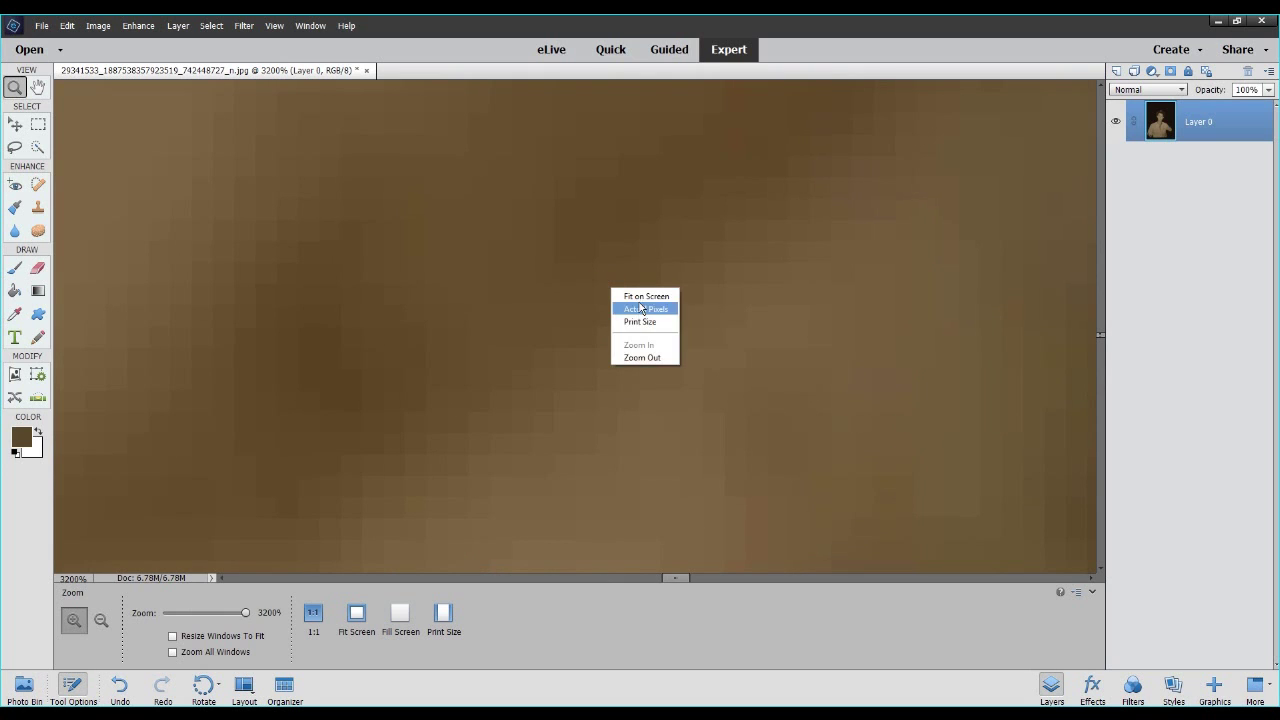
click(643, 357)
right_click(643, 355)
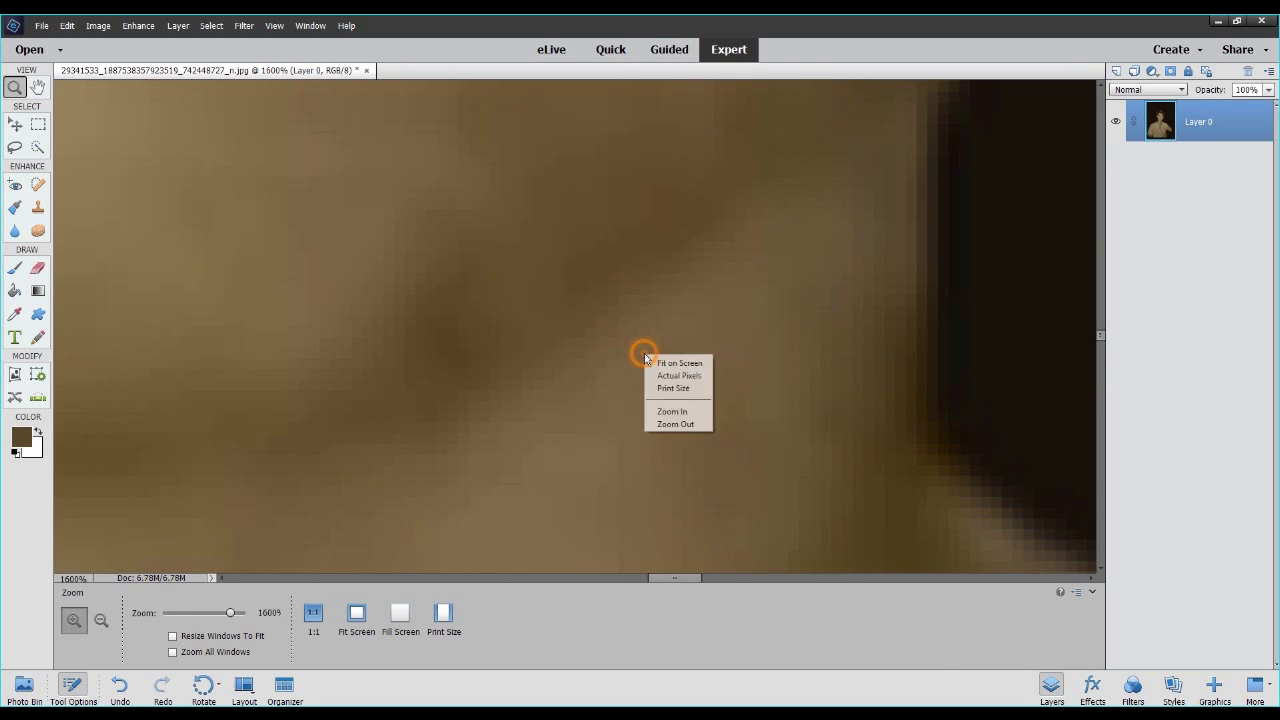
click(662, 424)
right_click(658, 402)
click(689, 473)
right_click(680, 446)
click(692, 515)
right_click(672, 444)
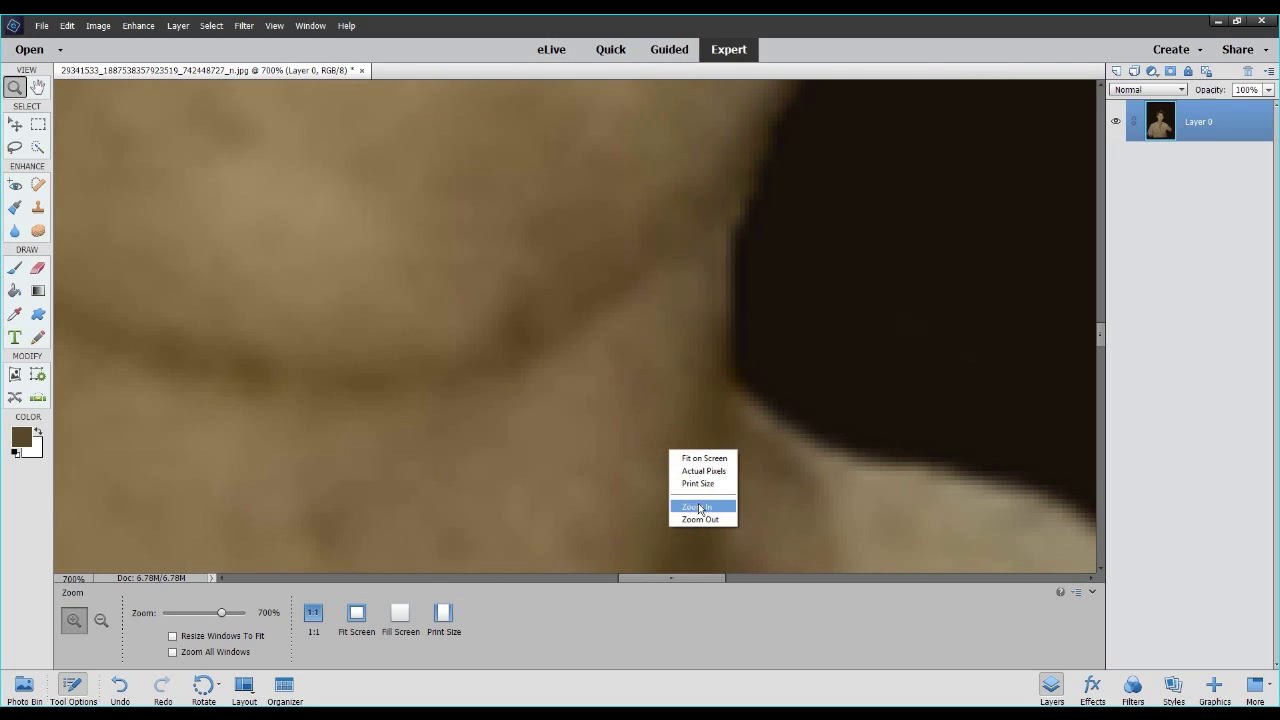
click(702, 516)
right_click(698, 506)
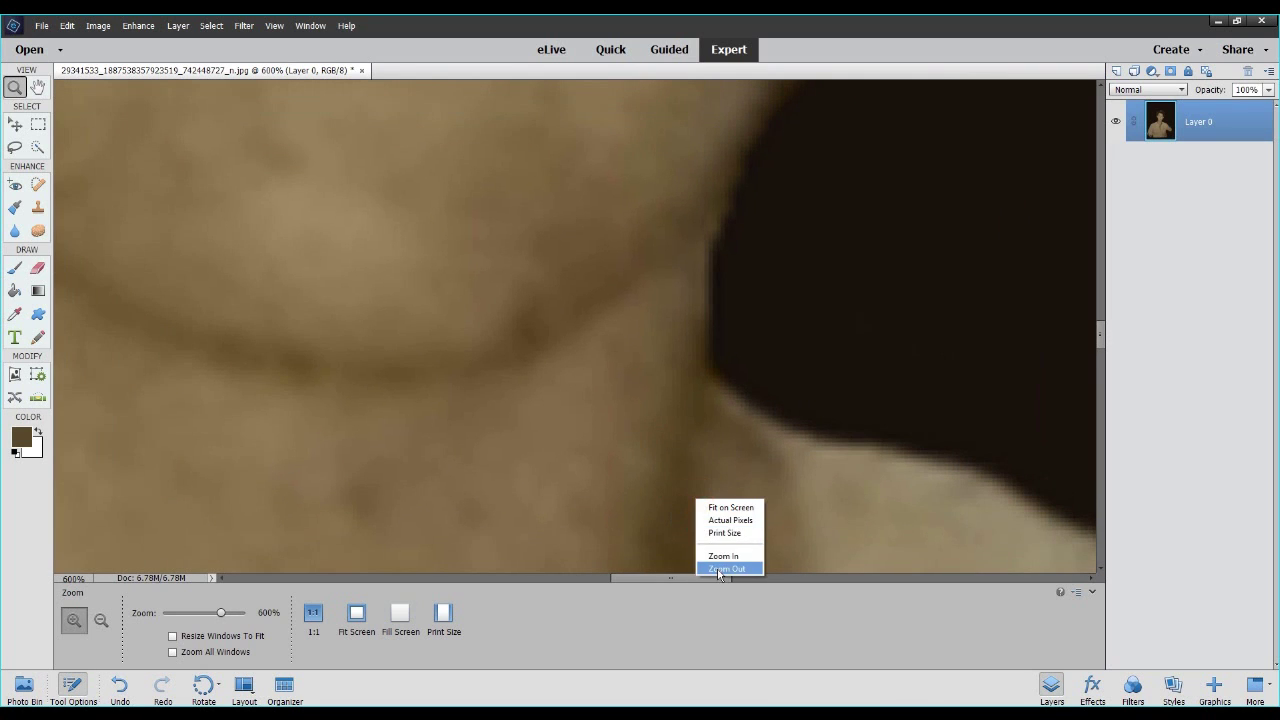
click(722, 575)
right_click(697, 506)
click(720, 575)
right_click(709, 506)
click(728, 578)
right_click(710, 468)
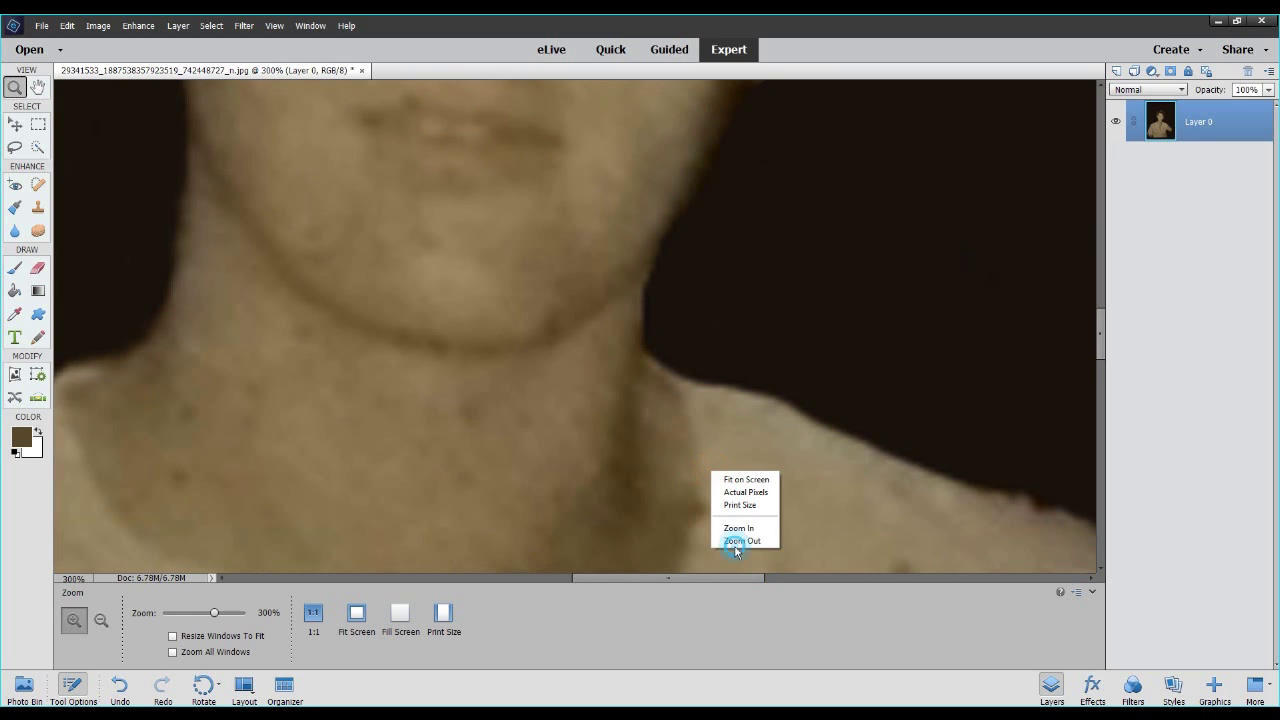
click(735, 540)
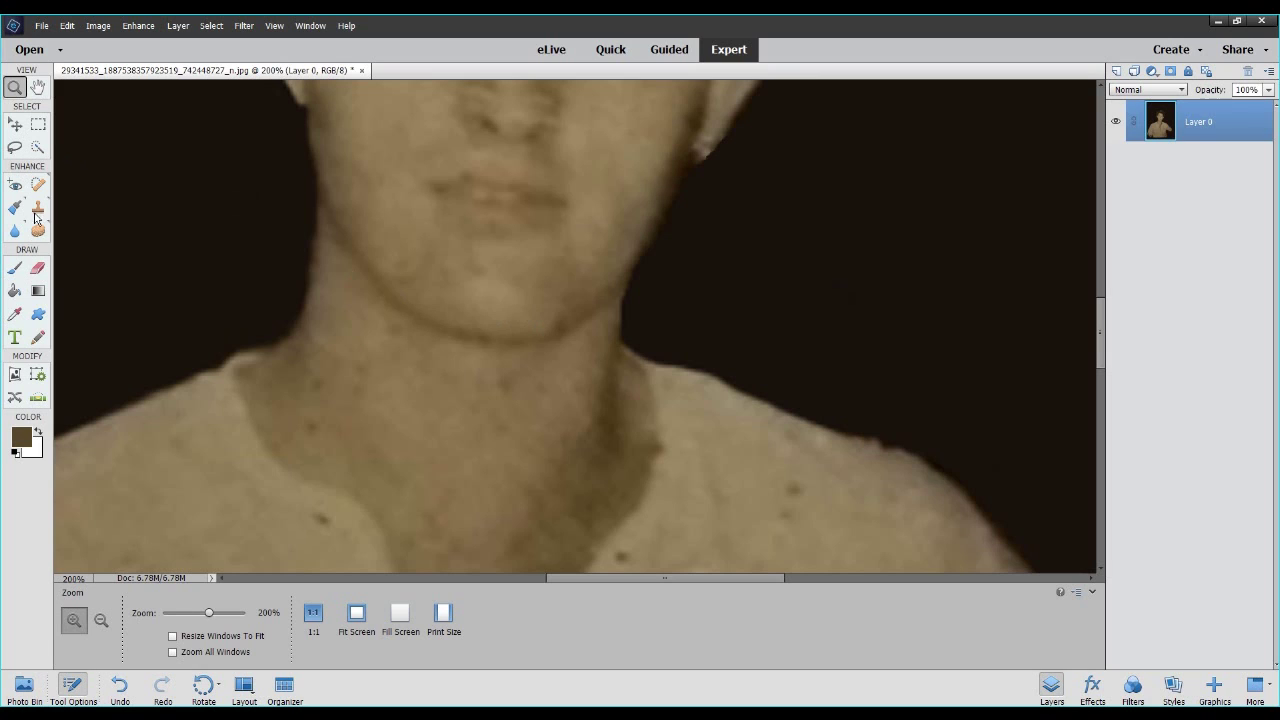
click(38, 184)
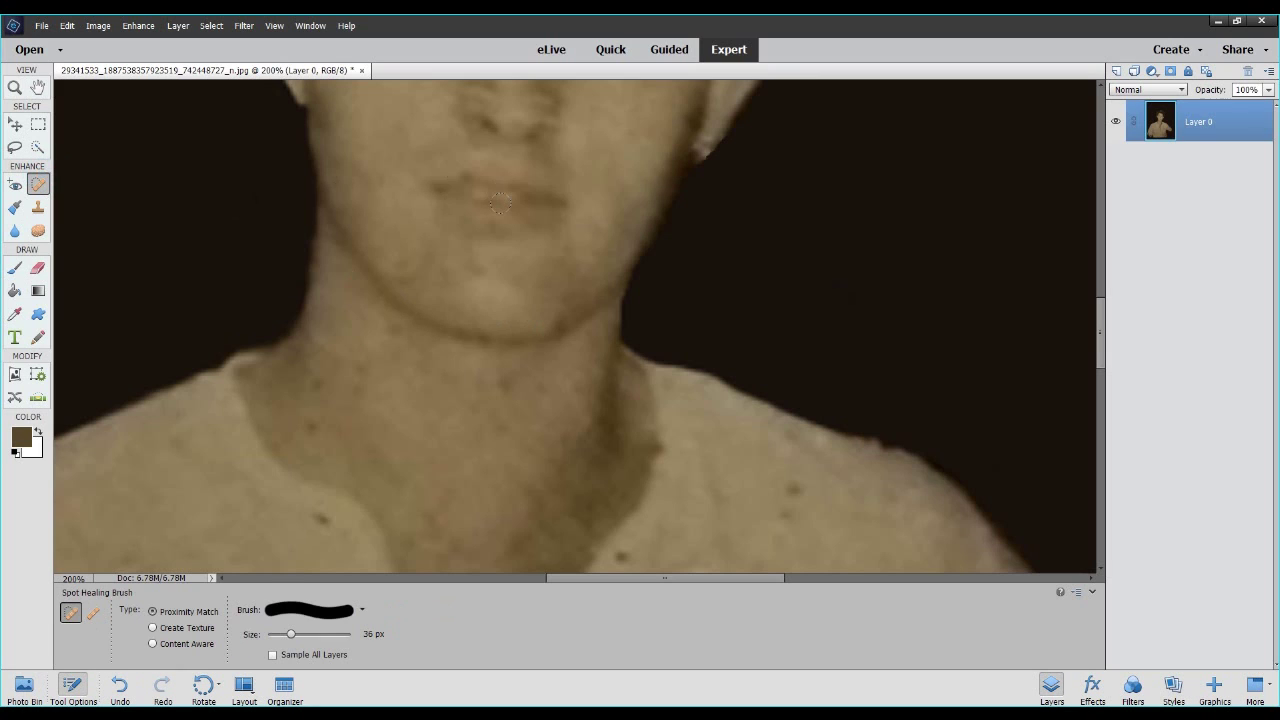
click(535, 295)
scroll(777, 300, up, 1)
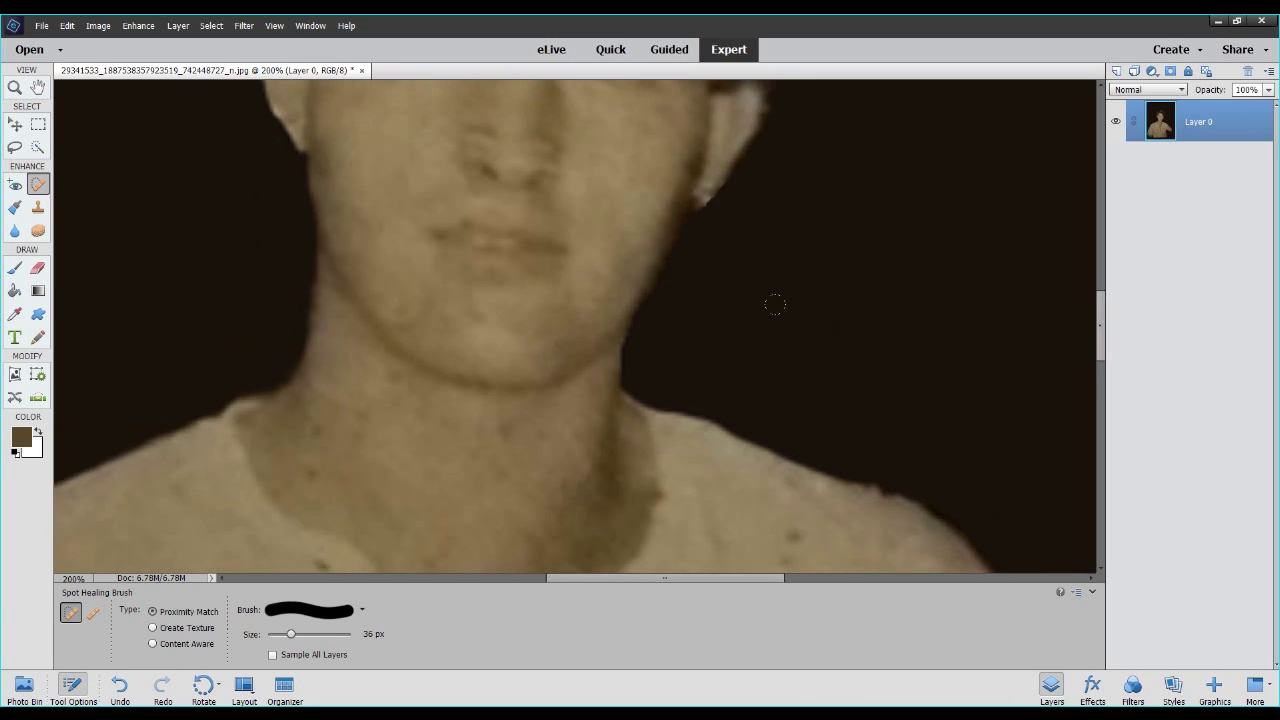
scroll(777, 300, down, 1)
scroll(786, 290, down, 1)
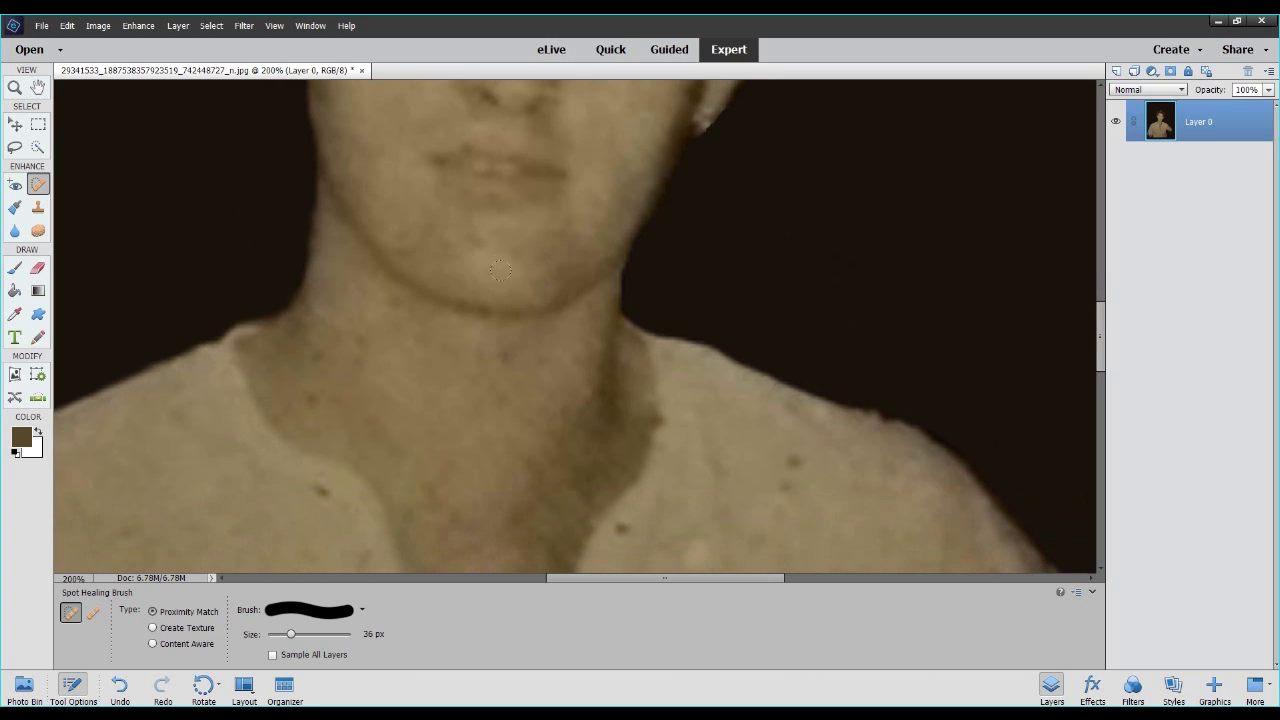
Heal the uneven patch on the lower forehead between the eyebrows, and check the whole portrait.
scroll(540, 260, up, 3)
scroll(612, 253, up, 10)
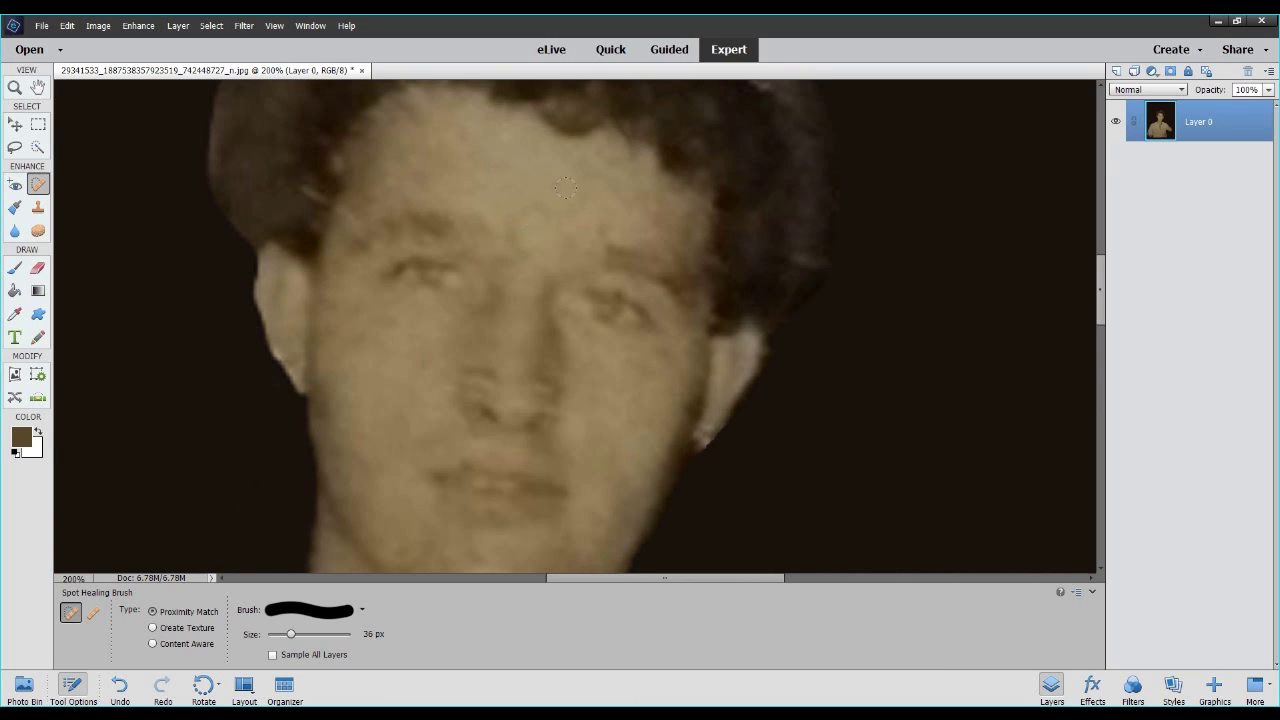
drag(507, 213, 533, 243)
scroll(212, 249, up, 2)
scroll(215, 239, up, 2)
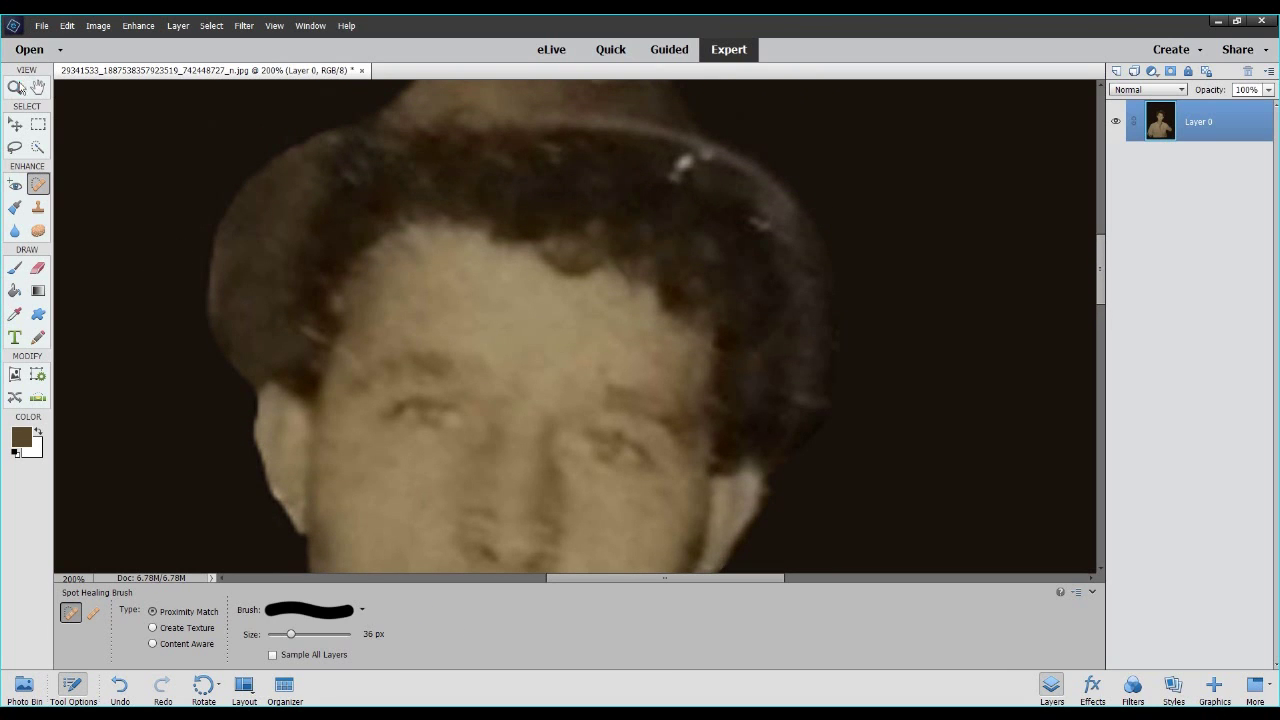
click(15, 87)
right_click(625, 286)
click(660, 291)
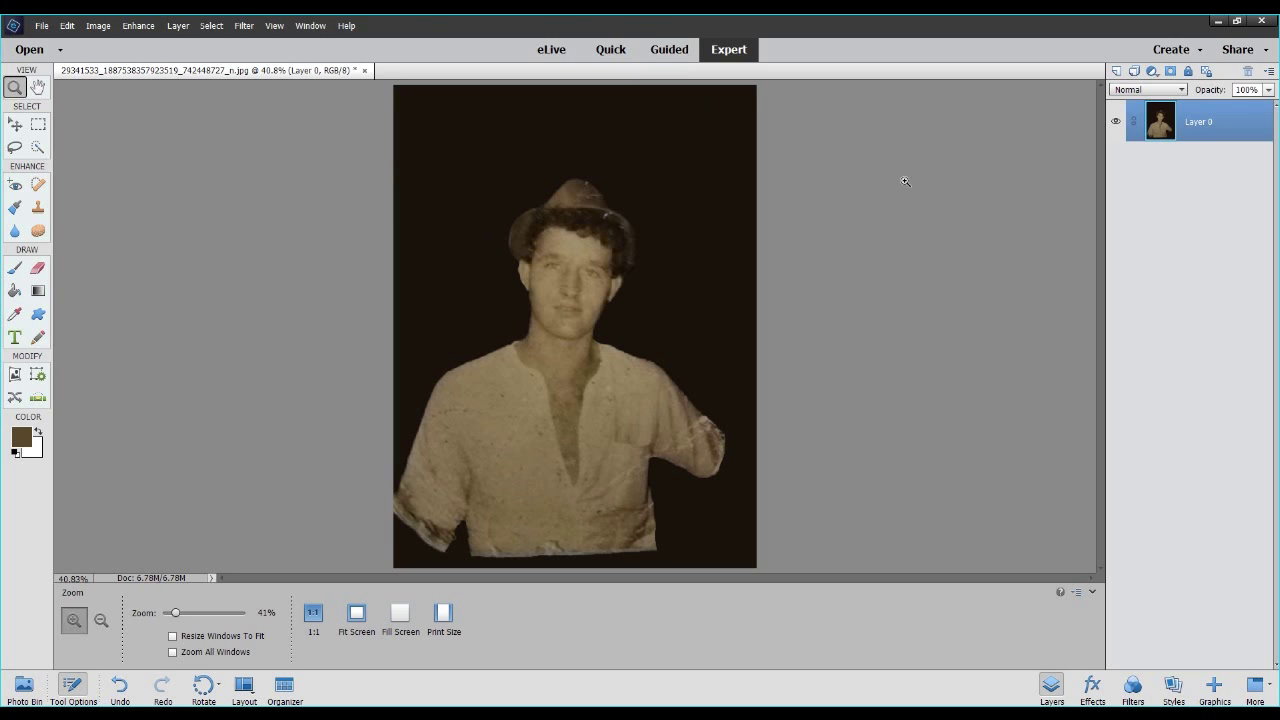
Sharpen the portrait using Adjust Sharpness with the amount at 152% and a much larger radius.
click(98, 25)
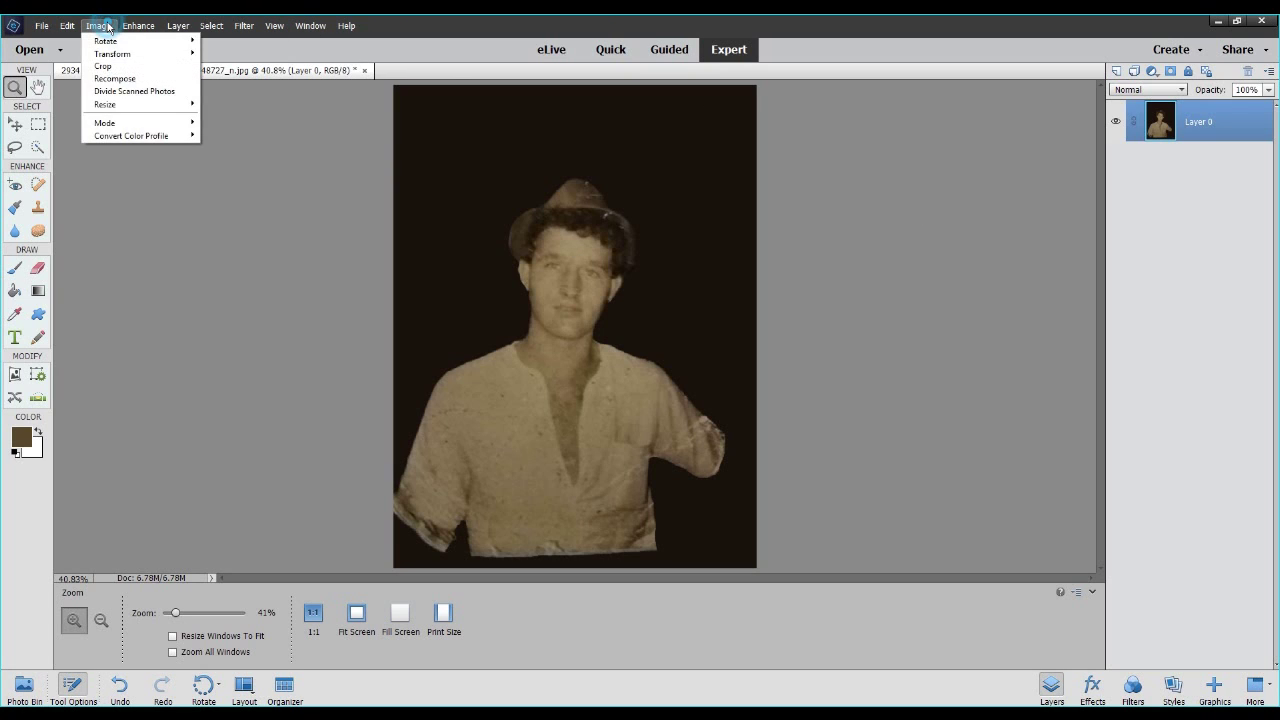
mouse_move(140, 25)
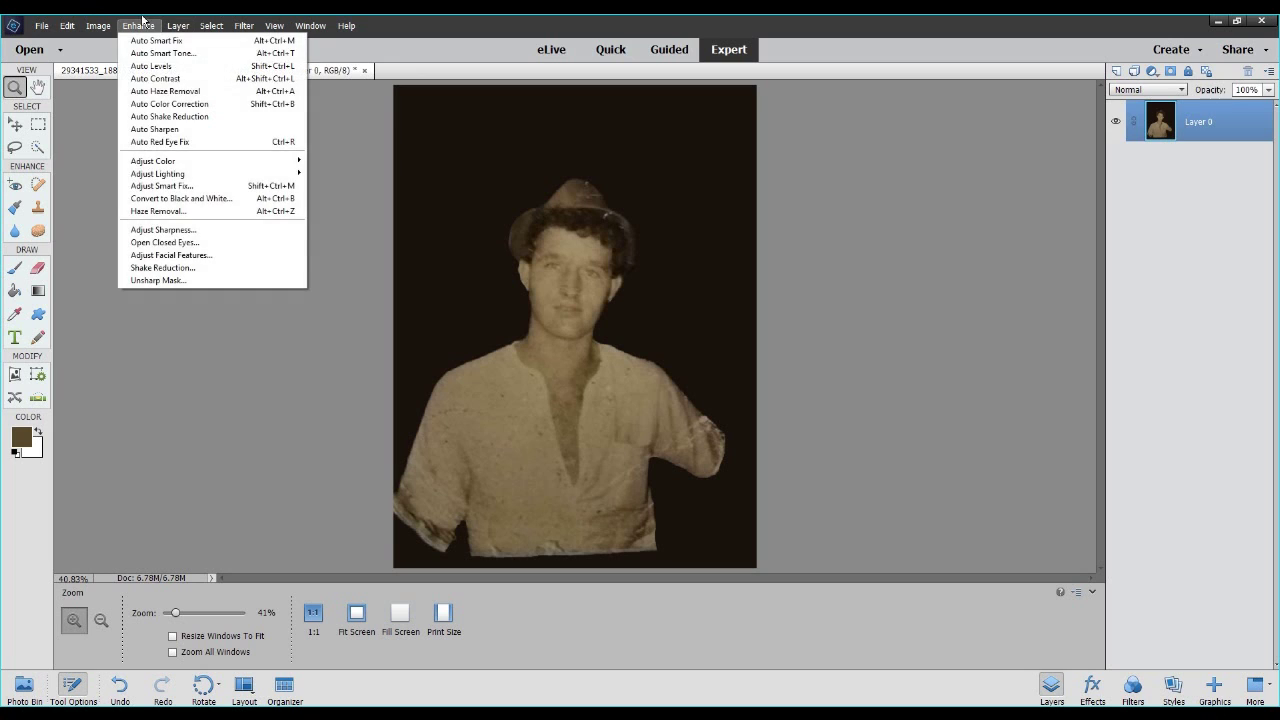
click(160, 230)
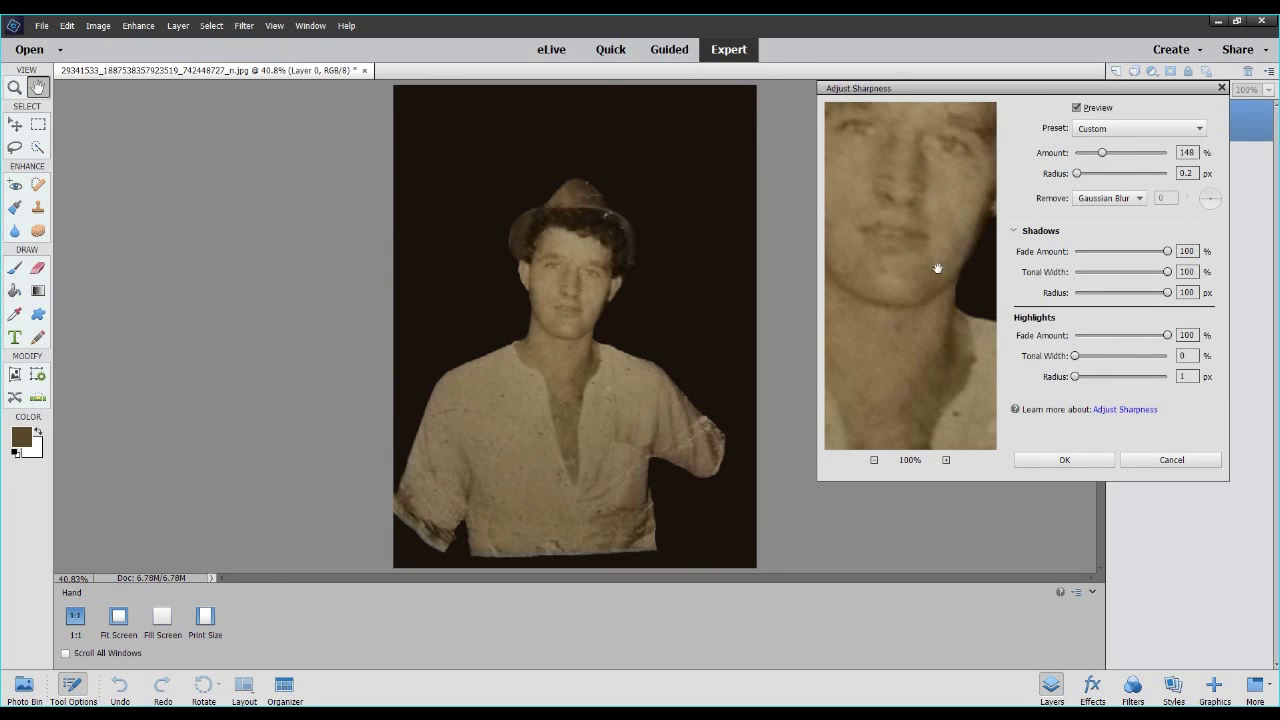
mouse_move(1104, 155)
mouse_down()
mouse_move(1173, 158)
mouse_move(1098, 156)
mouse_up()
drag(1100, 154, 1120, 174)
drag(1120, 175, 1063, 176)
drag(1076, 177, 1137, 178)
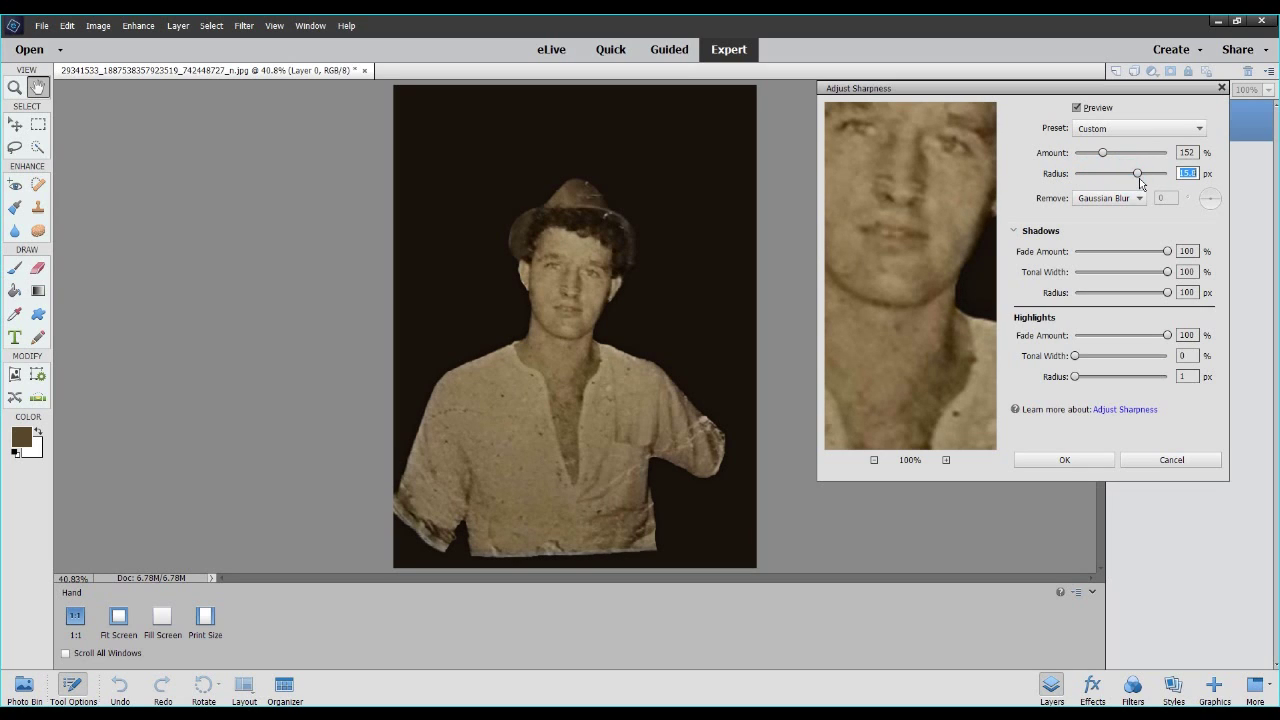
click(1138, 175)
mouse_move(1138, 175)
mouse_down()
mouse_move(1194, 164)
mouse_move(1146, 180)
mouse_up()
click(1030, 459)
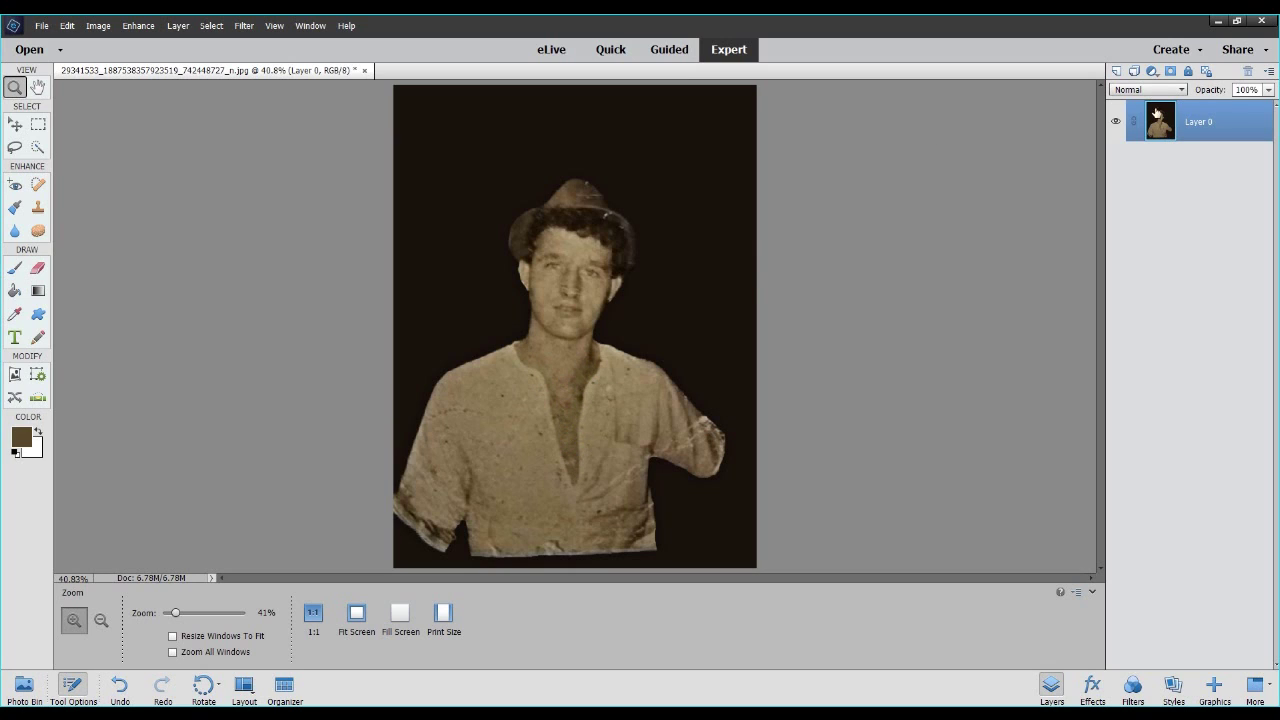
Add an empty layer above the portrait and make the portrait layer active again.
click(1117, 71)
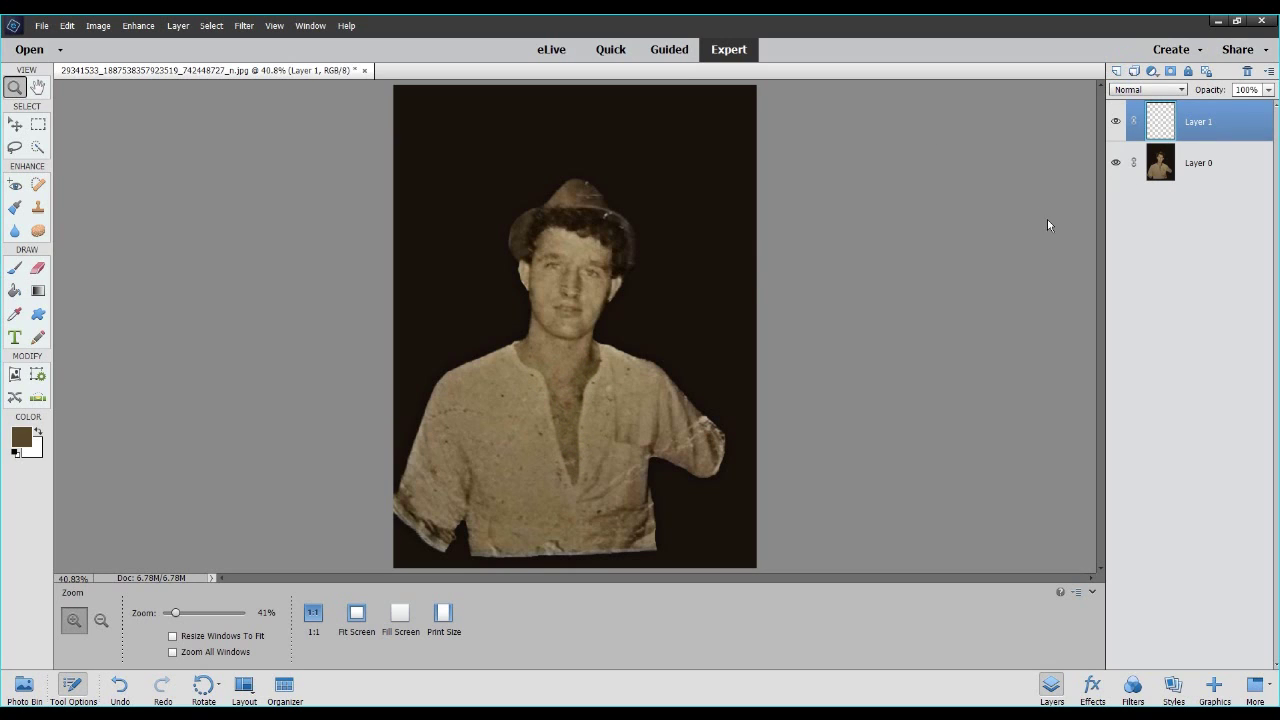
click(1166, 164)
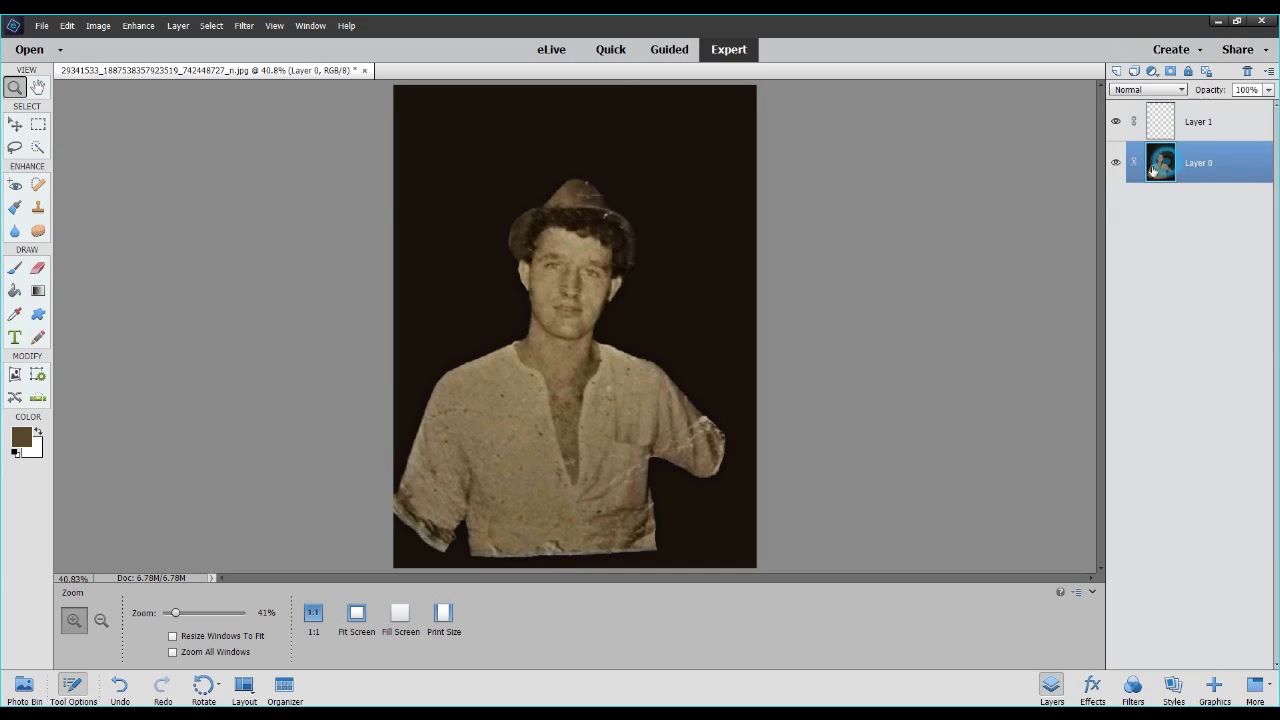
Select the neck and open-collar skin with Quick Selection at 25 px and copy it onto the empty layer.
click(37, 149)
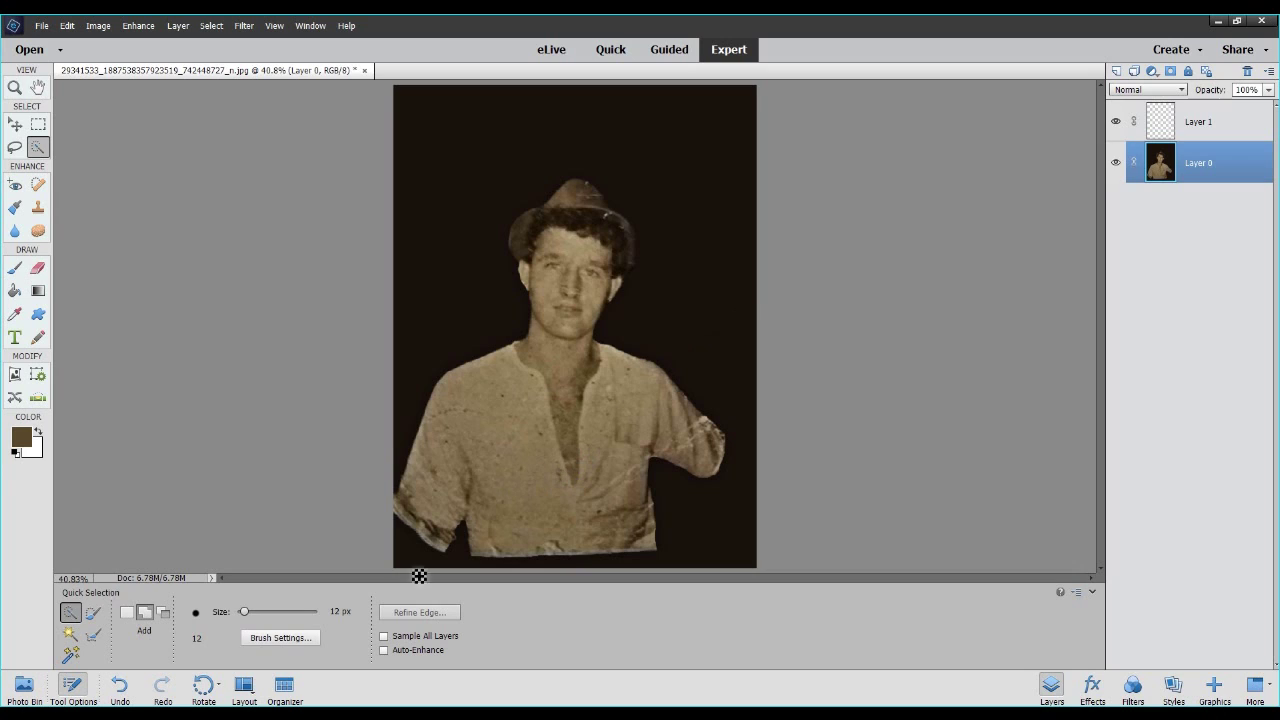
drag(244, 611, 253, 611)
mouse_move(569, 401)
mouse_down()
mouse_move(549, 363)
mouse_move(566, 390)
mouse_move(576, 483)
mouse_up()
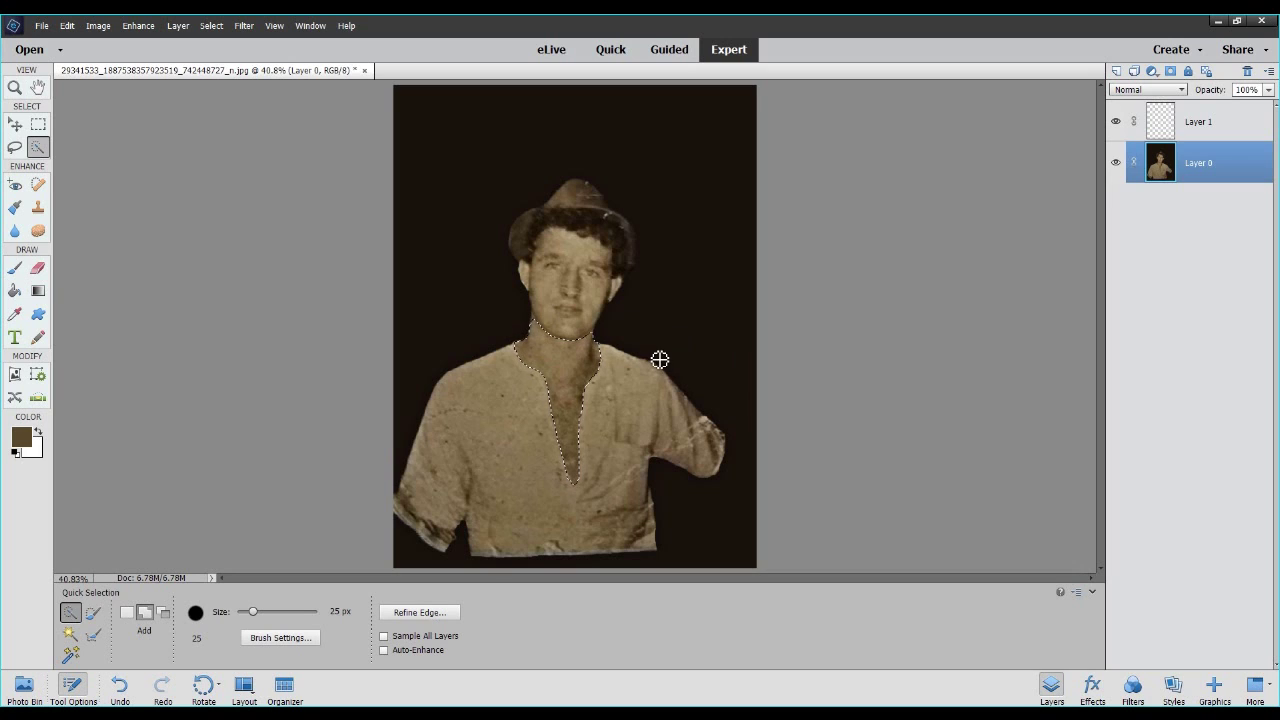
click(1169, 130)
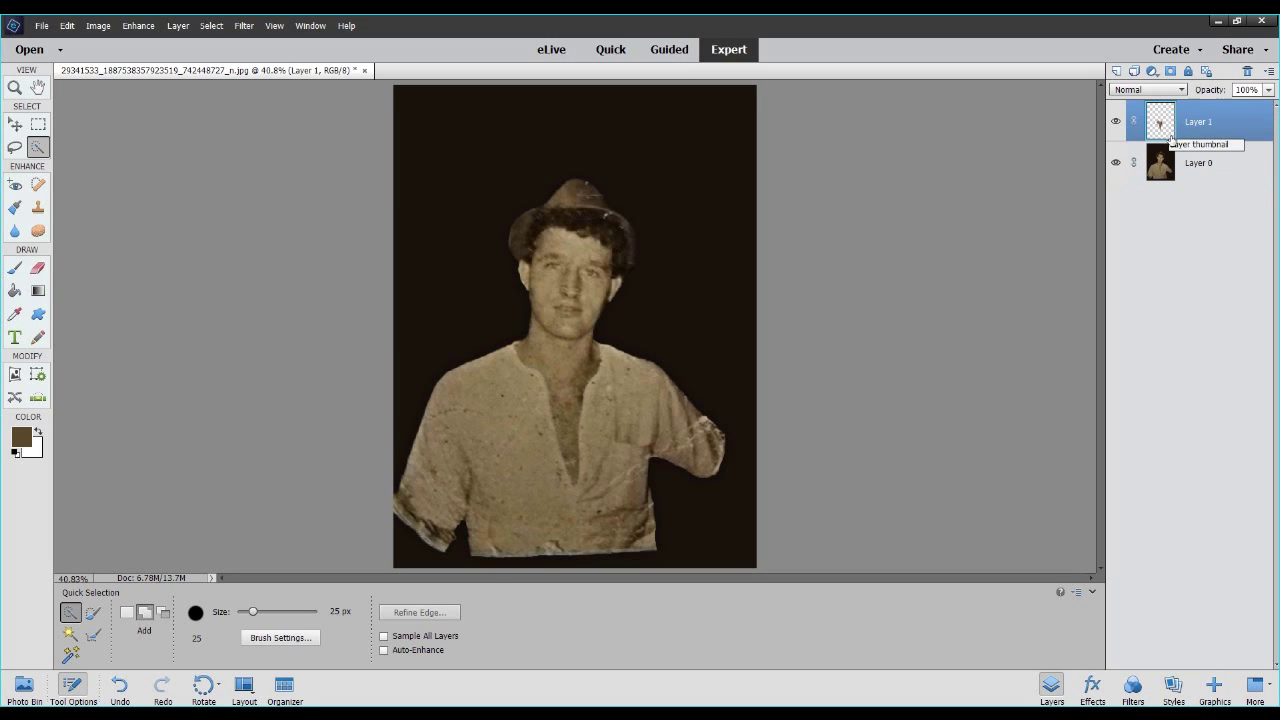
Rename the neck copy's layer to Neck and add an empty layer directly above the portrait layer.
double_click(1198, 122)
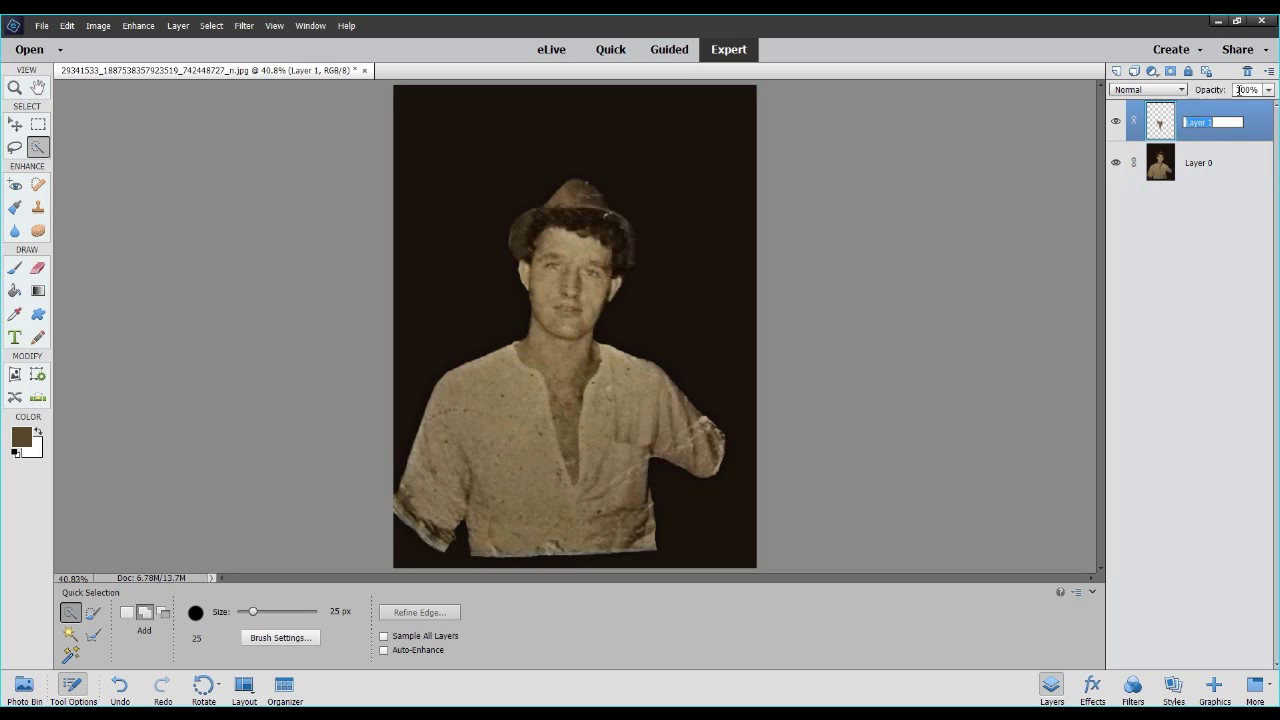
text(Neck)
key(Return)
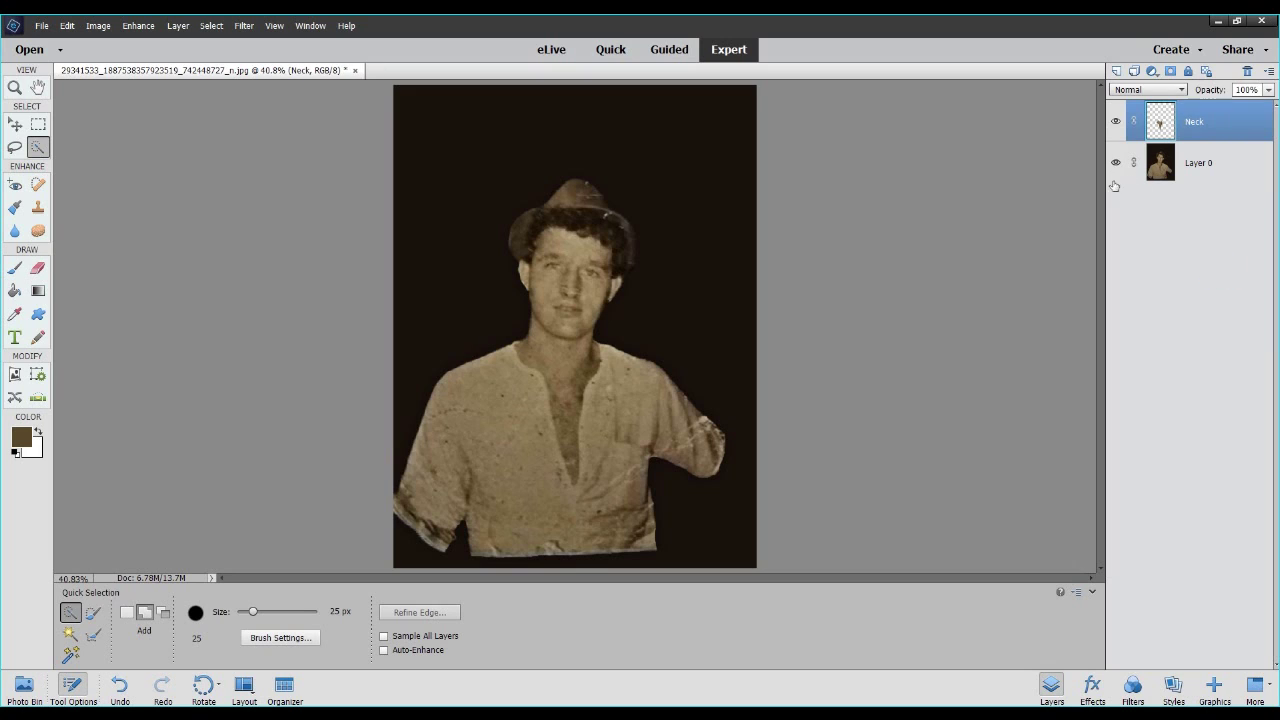
click(1160, 164)
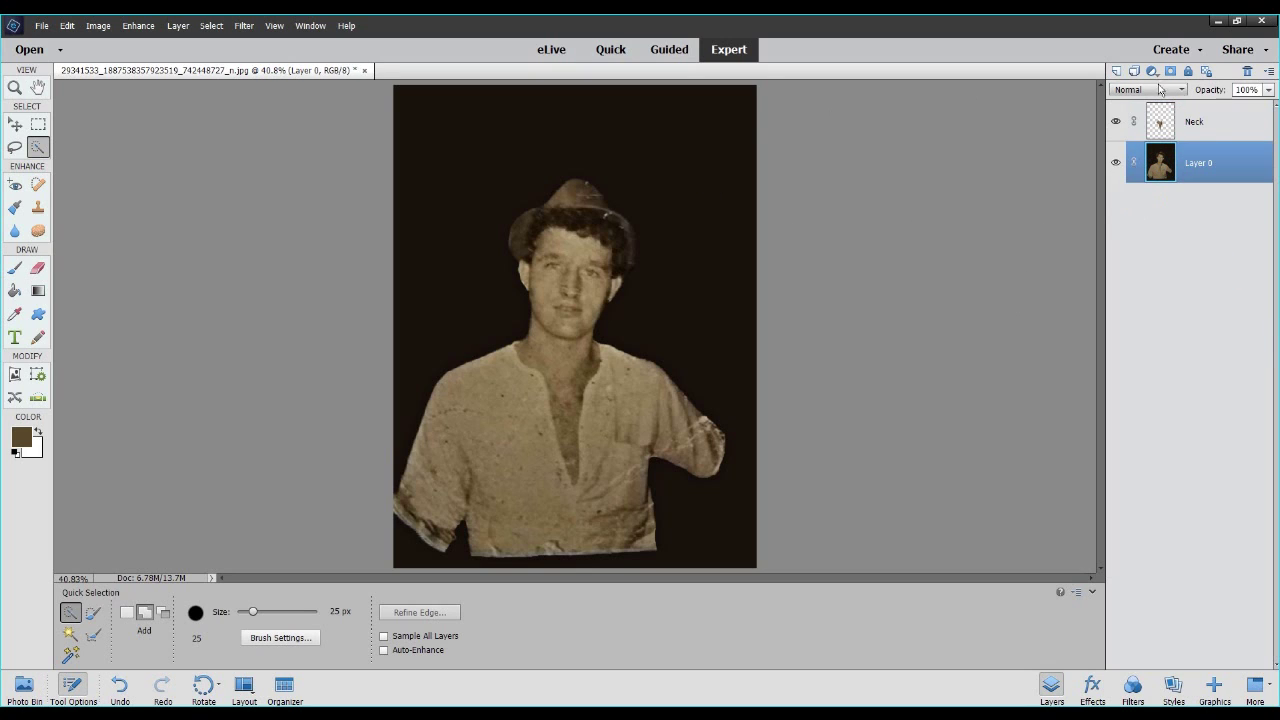
click(1116, 71)
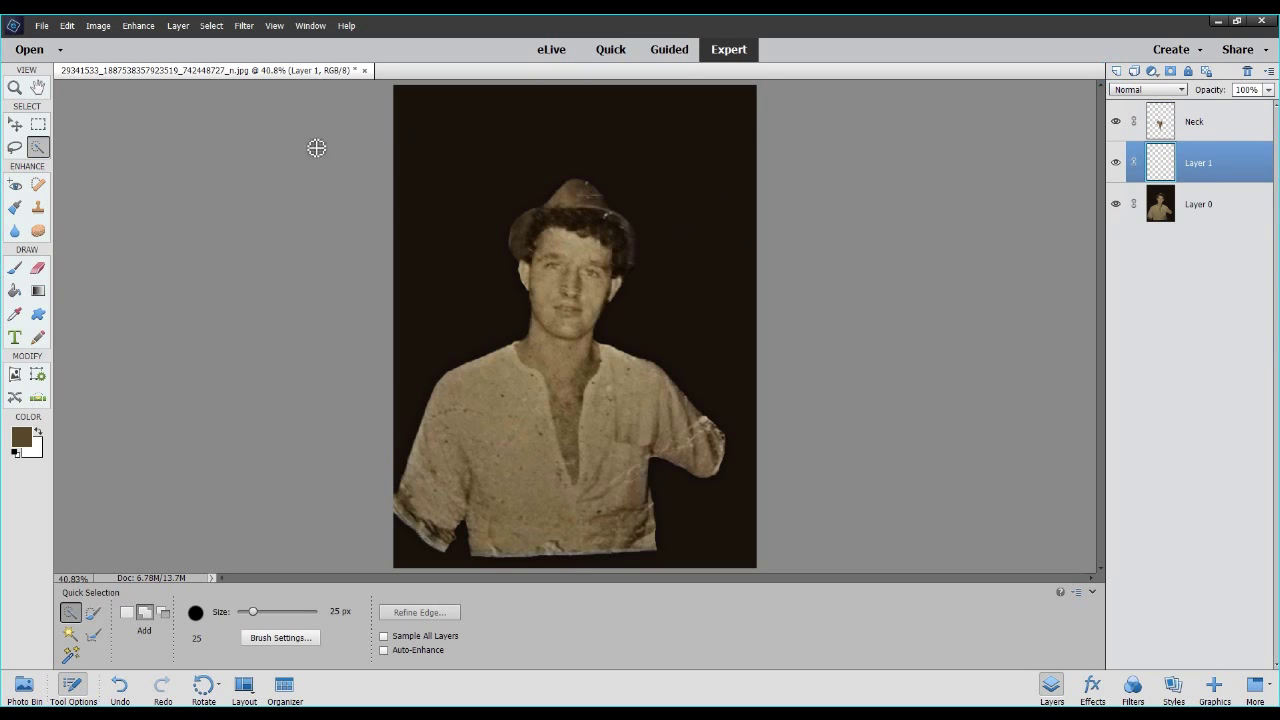
Select the whole face on the portrait layer with Quick Selection, trimming the excess along the jaw and neck.
click(18, 90)
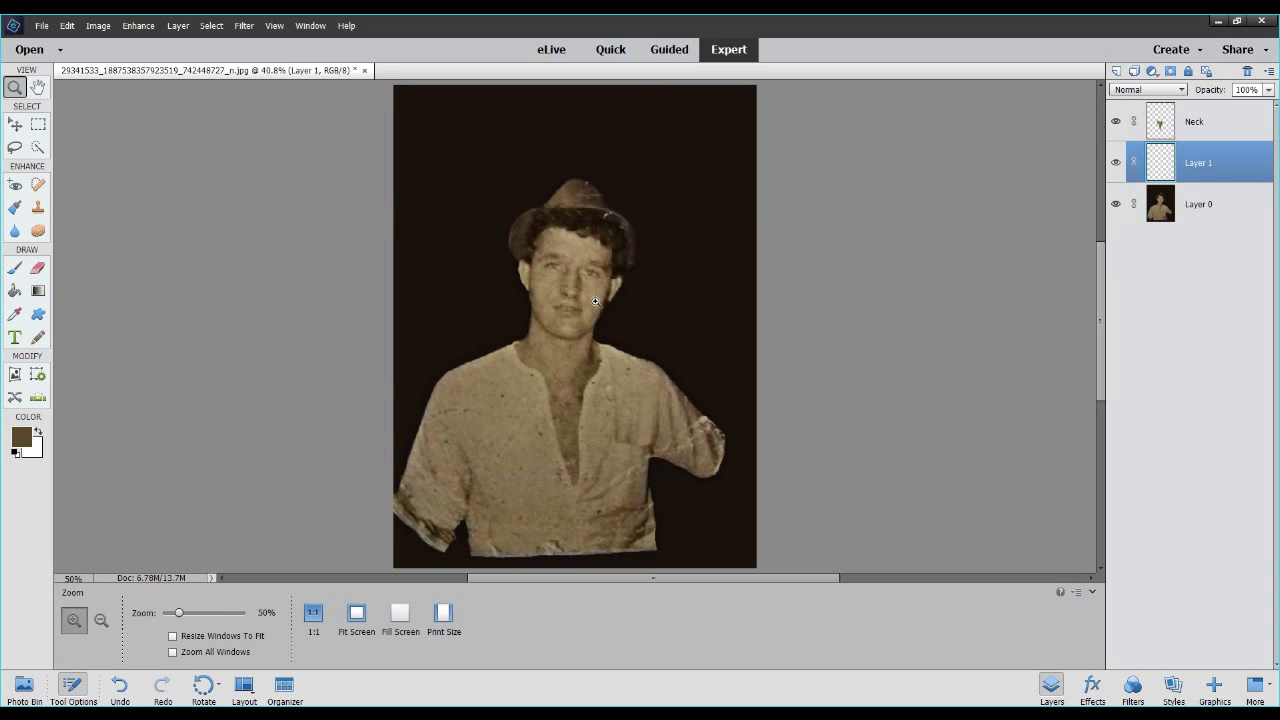
click(556, 281)
click(586, 283)
click(597, 285)
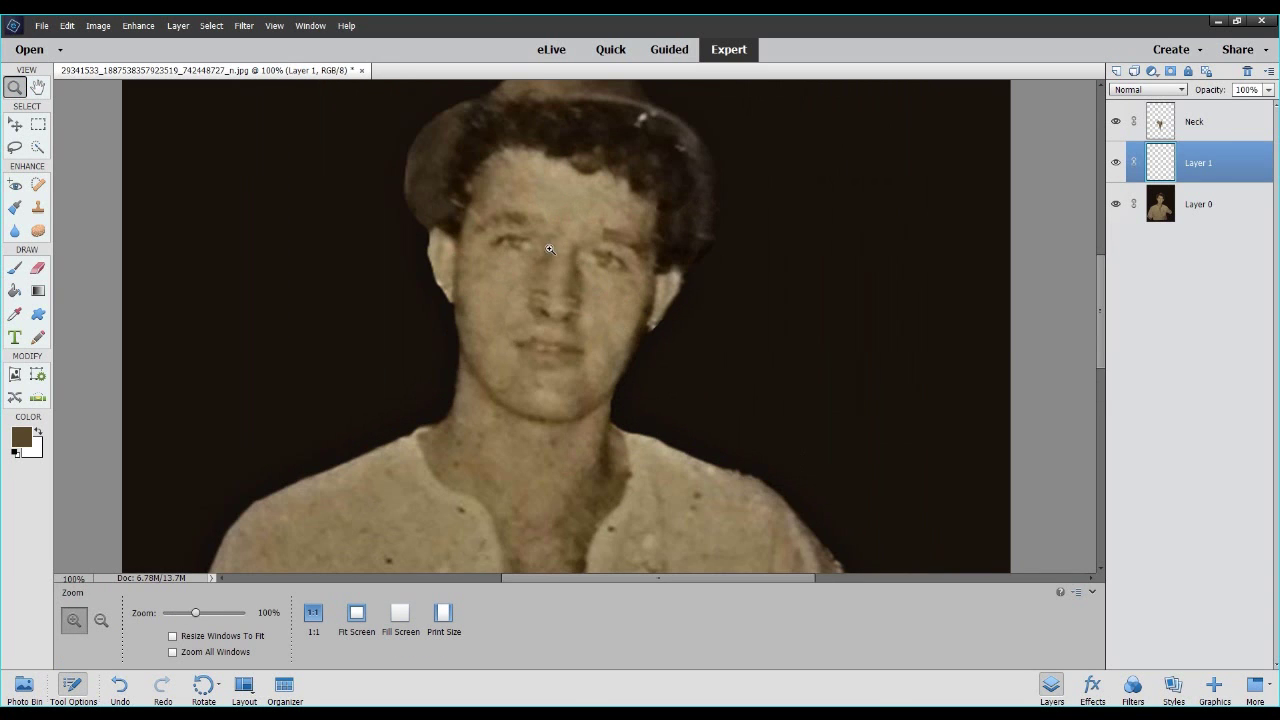
click(404, 339)
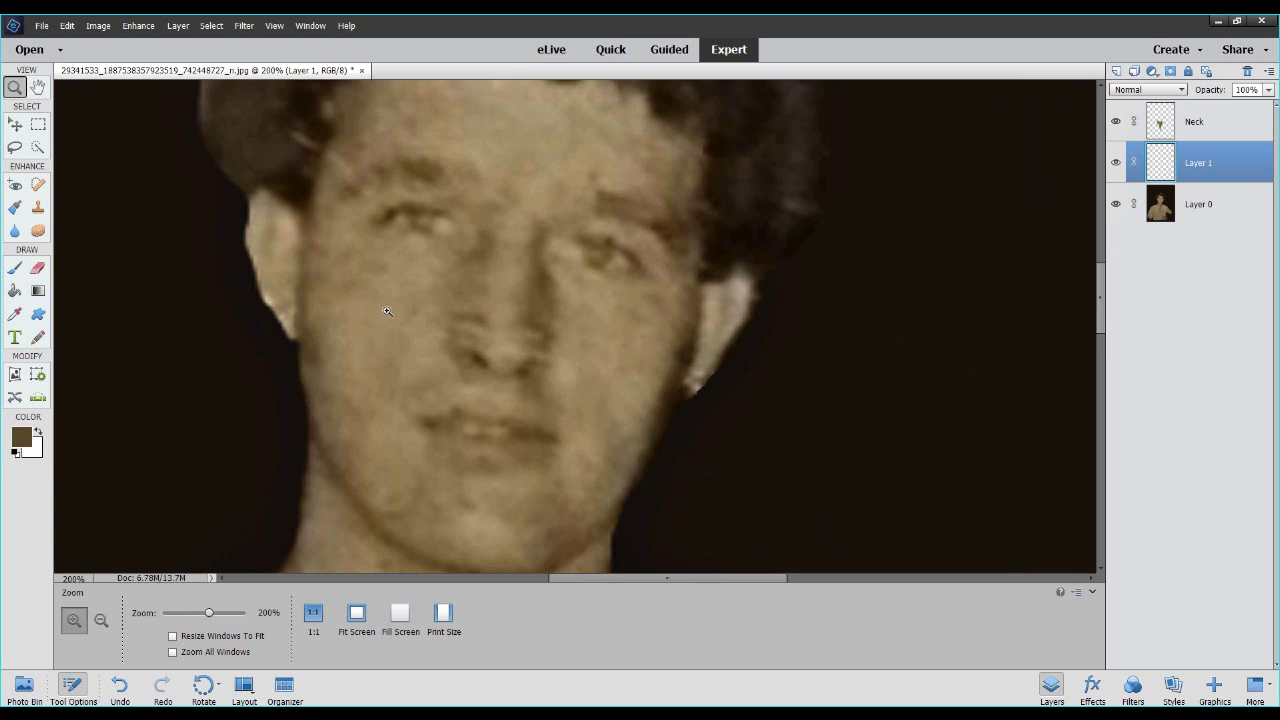
right_click(515, 271)
click(527, 341)
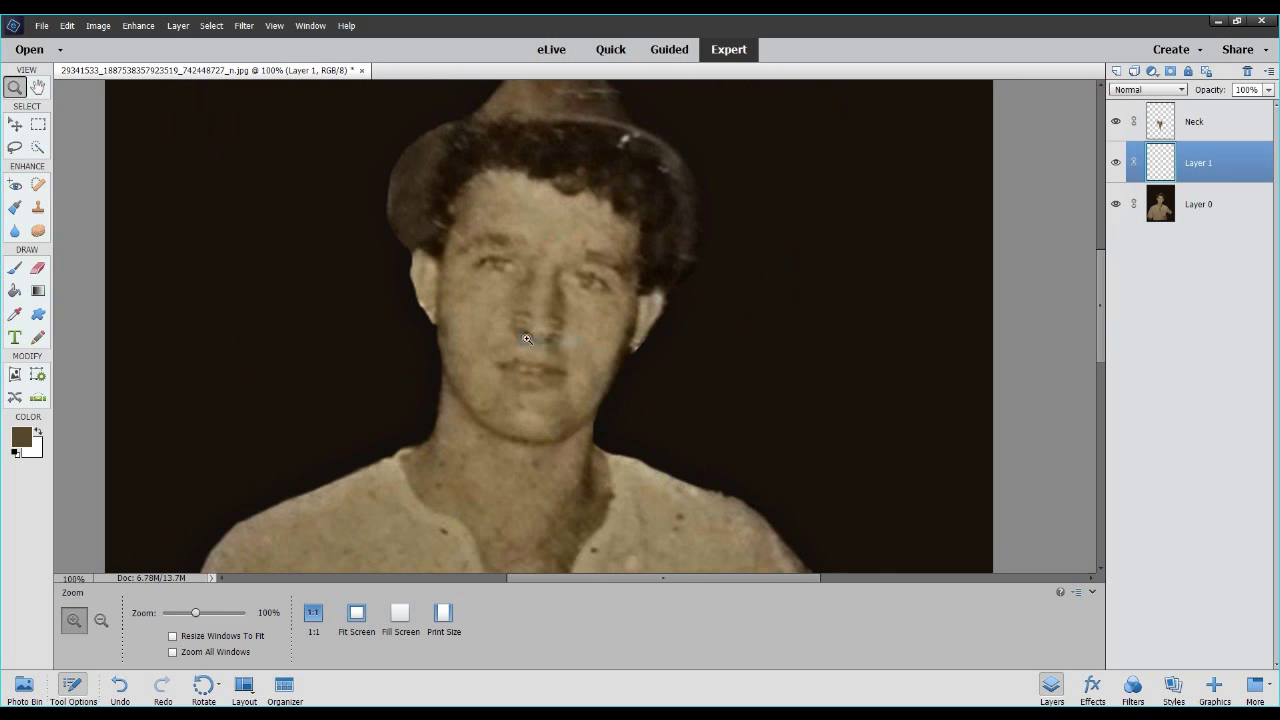
click(37, 147)
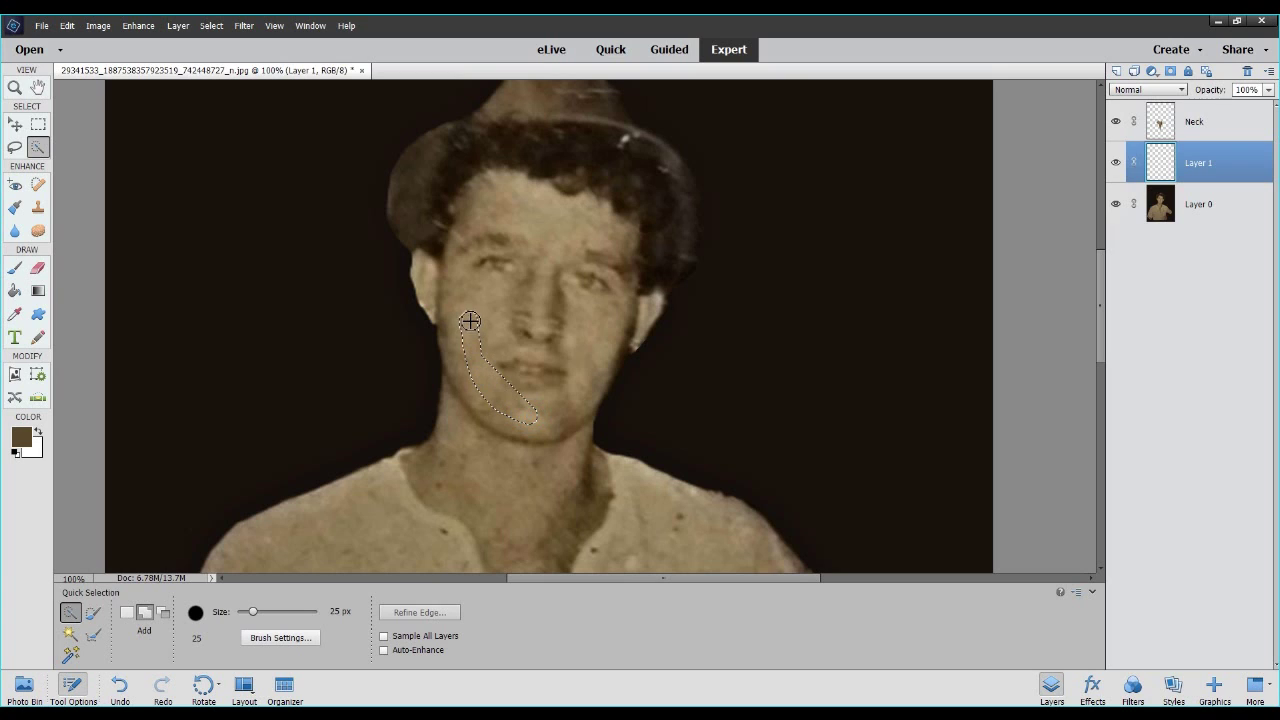
click(1136, 208)
mouse_move(522, 416)
mouse_down()
mouse_move(473, 383)
mouse_move(454, 338)
mouse_move(457, 264)
mouse_move(469, 215)
mouse_move(494, 194)
mouse_move(566, 190)
mouse_move(636, 257)
mouse_move(613, 364)
mouse_move(572, 422)
mouse_move(494, 372)
mouse_up()
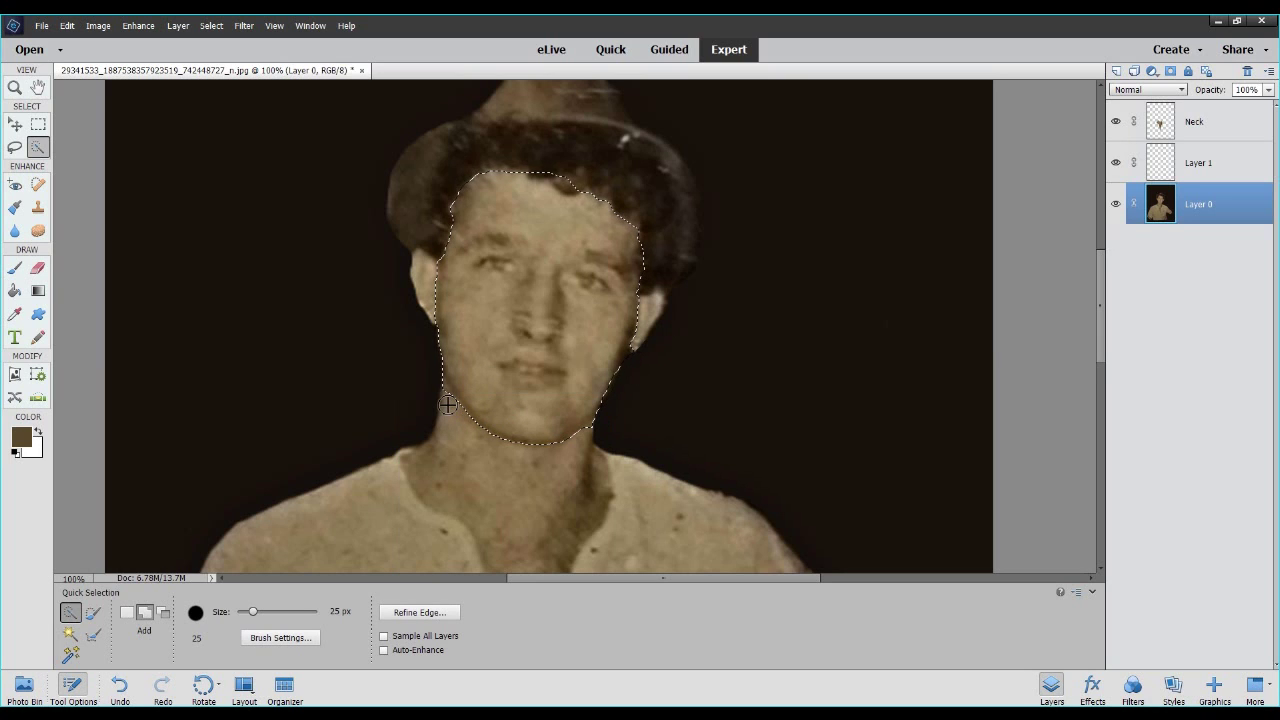
key(alt)
drag(446, 402, 442, 389)
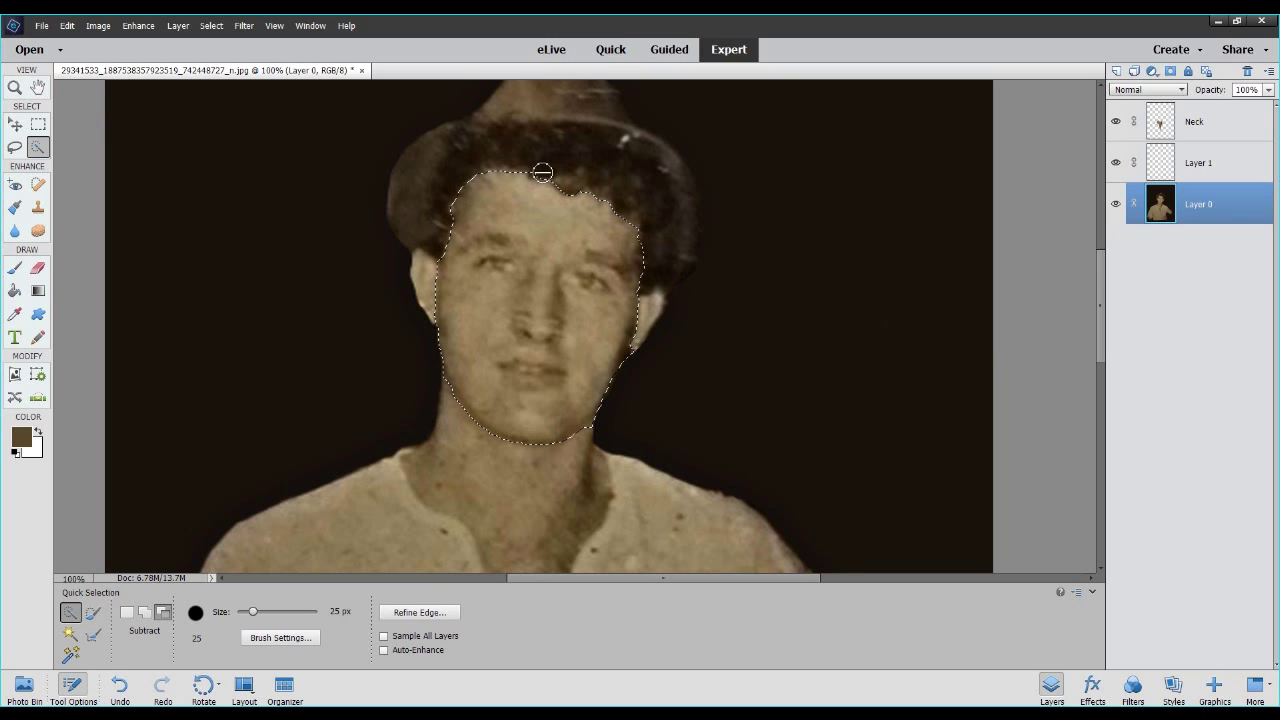
Subtract both eyes and the mouth from the face selection with a 20 px brush, refining the hairline edge.
click(251, 613)
drag(251, 613, 249, 612)
key(alt)
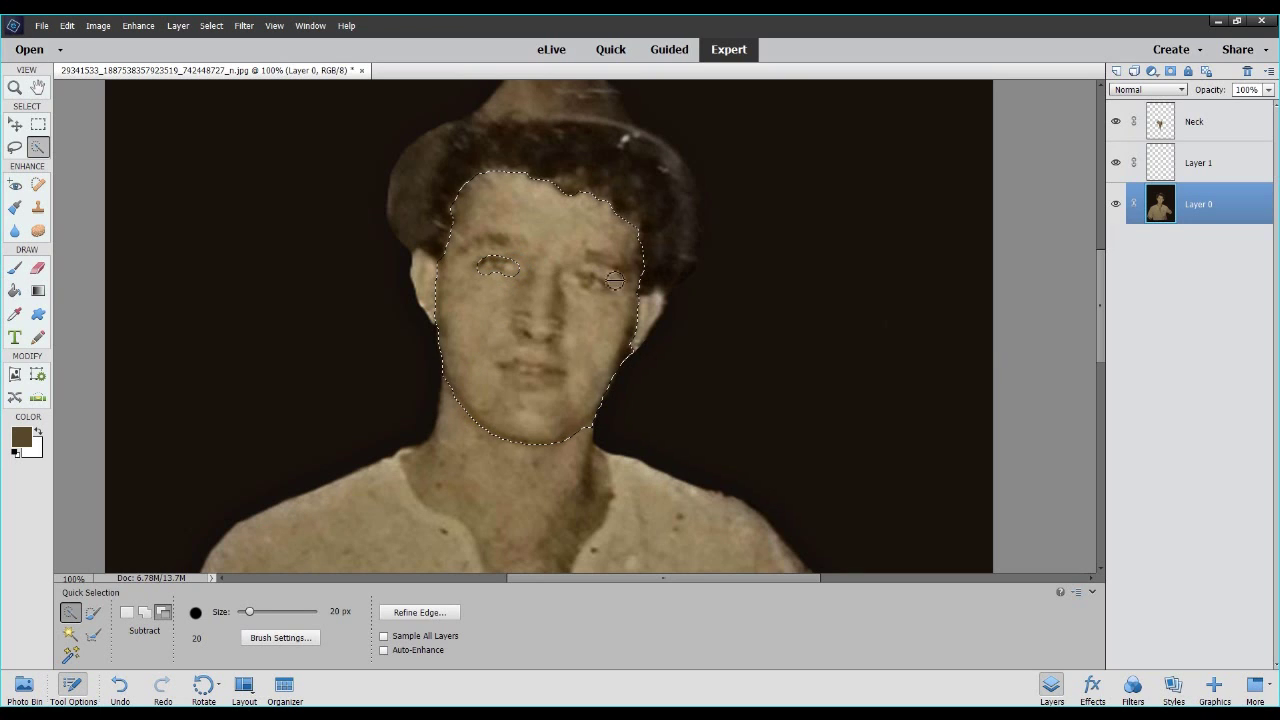
drag(560, 277, 610, 292)
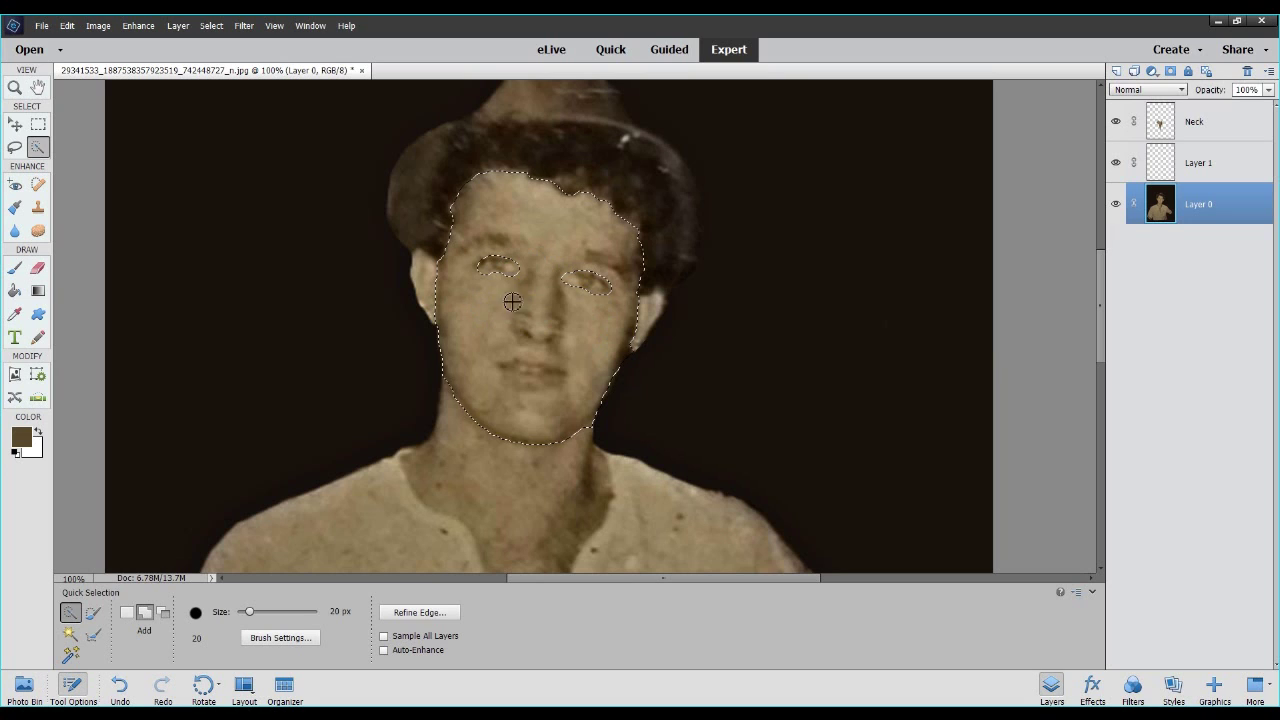
key(alt)
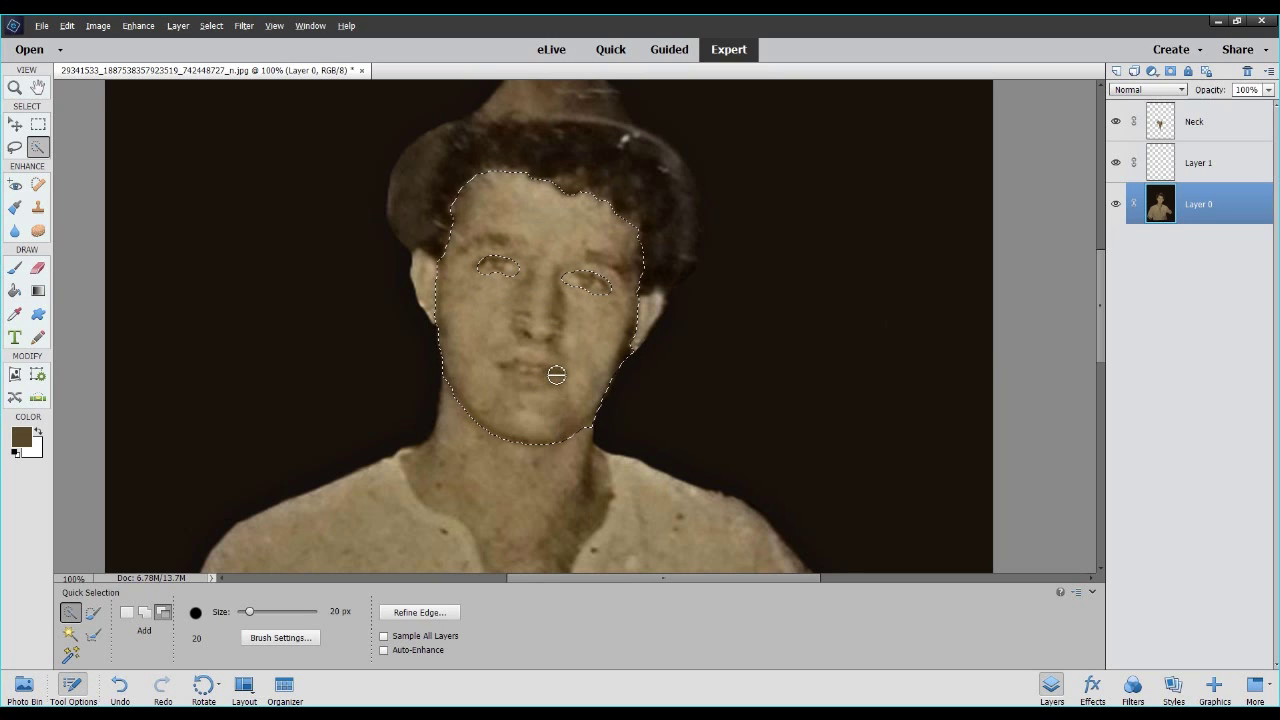
mouse_move(525, 371)
mouse_down()
mouse_move(504, 371)
mouse_move(558, 374)
mouse_up()
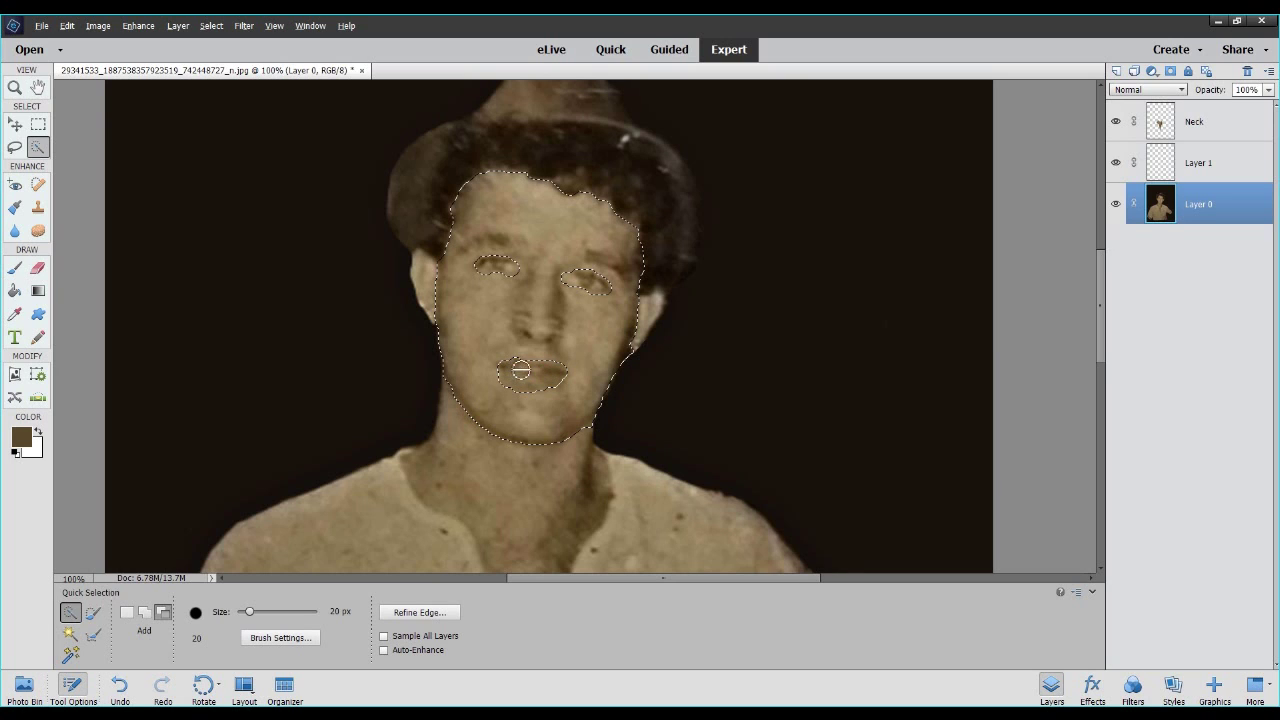
key(alt)
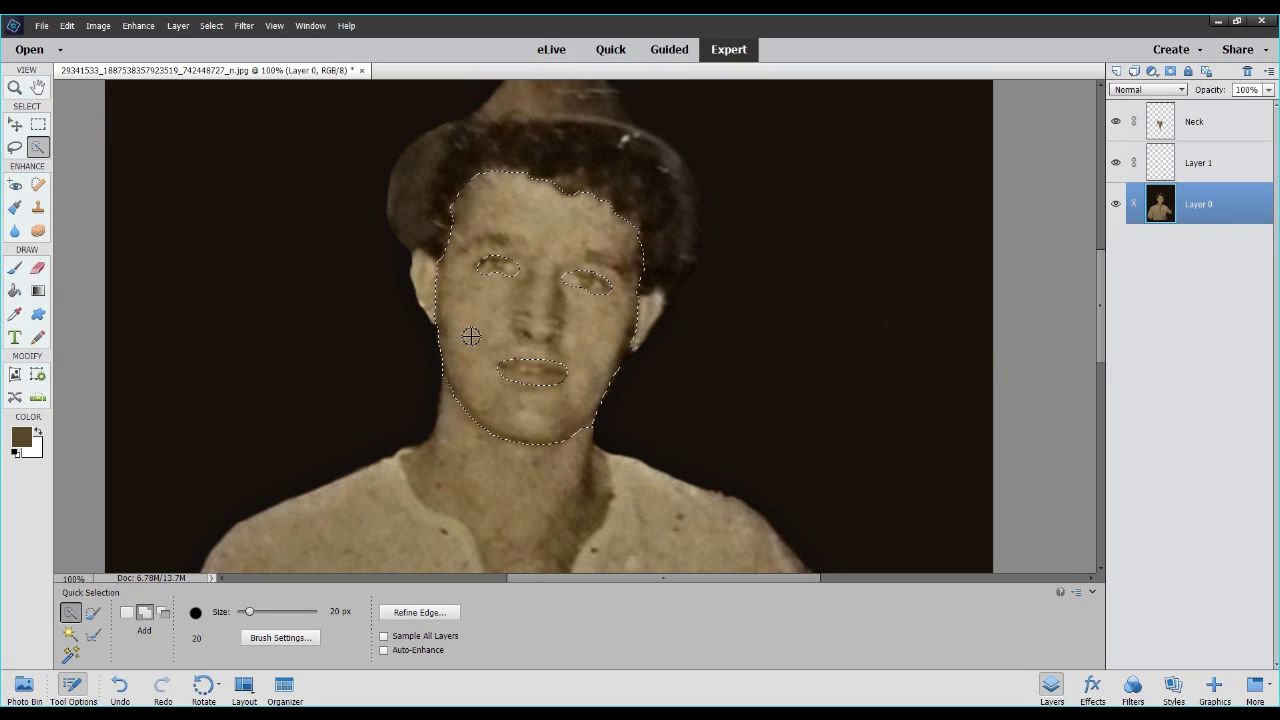
Subtract the nose tip and nostrils from the face selection and tidy the corner of the mouth.
key(alt)
mouse_move(523, 334)
mouse_down()
mouse_move(555, 320)
mouse_move(527, 338)
mouse_up()
key(alt)
alt+click(502, 362)
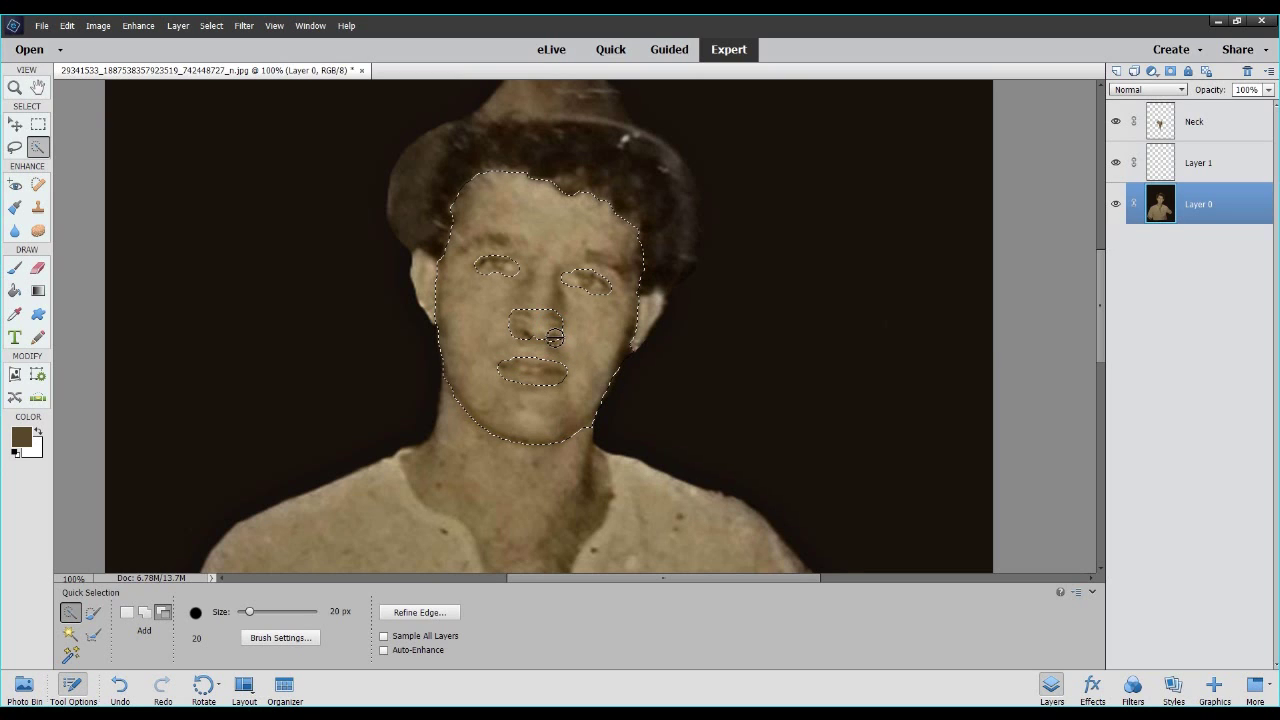
key(alt)
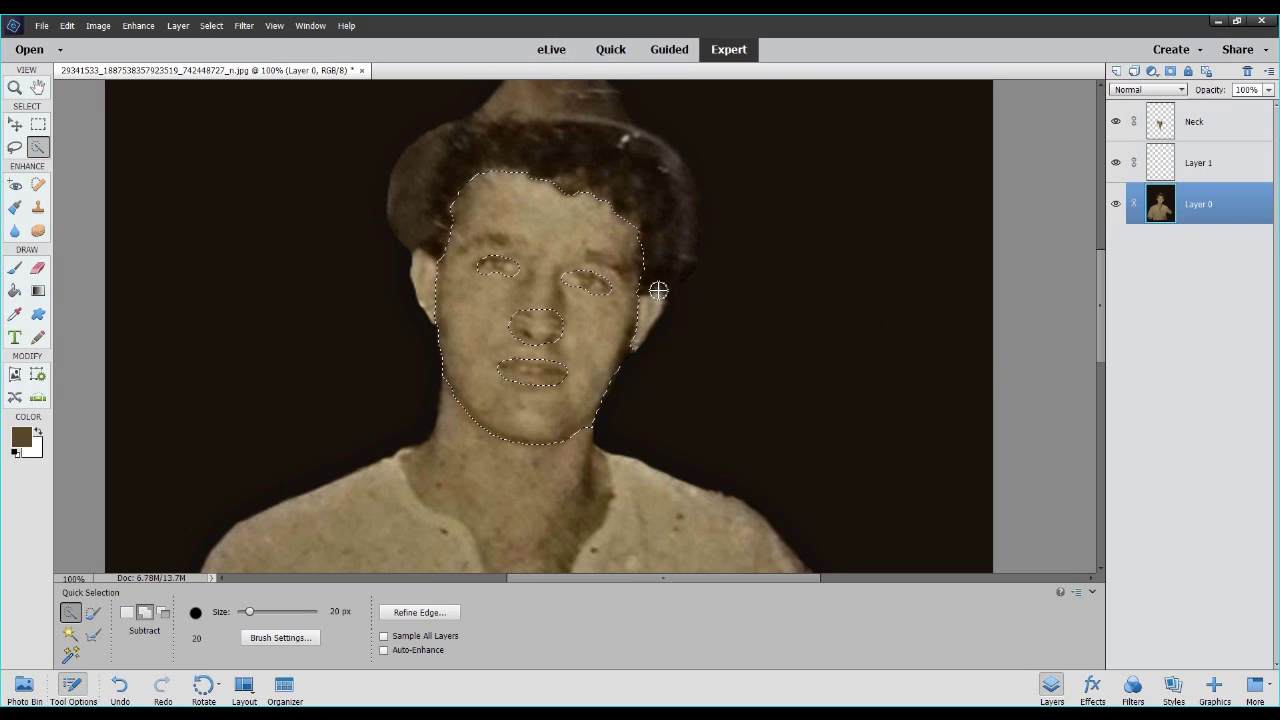
Copy the selected face skin onto the empty layer, clear the selection and rename that layer face skin.
click(1165, 176)
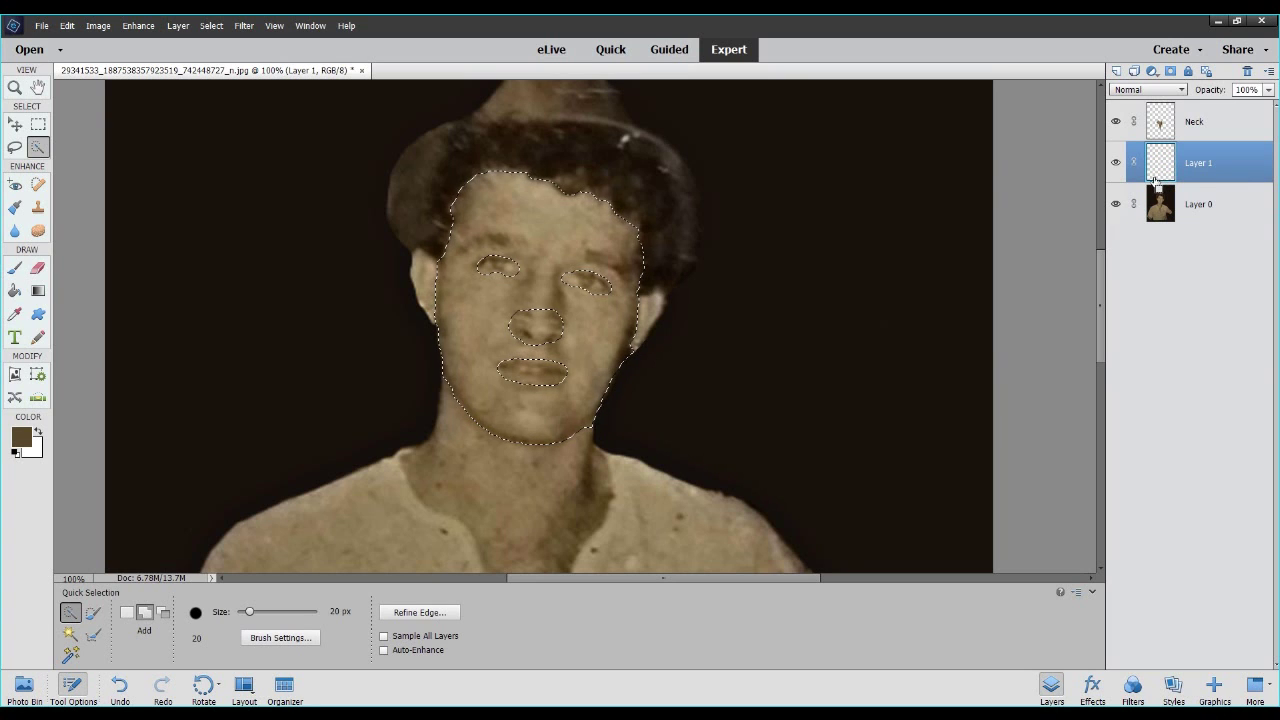
key(ctrl+d)
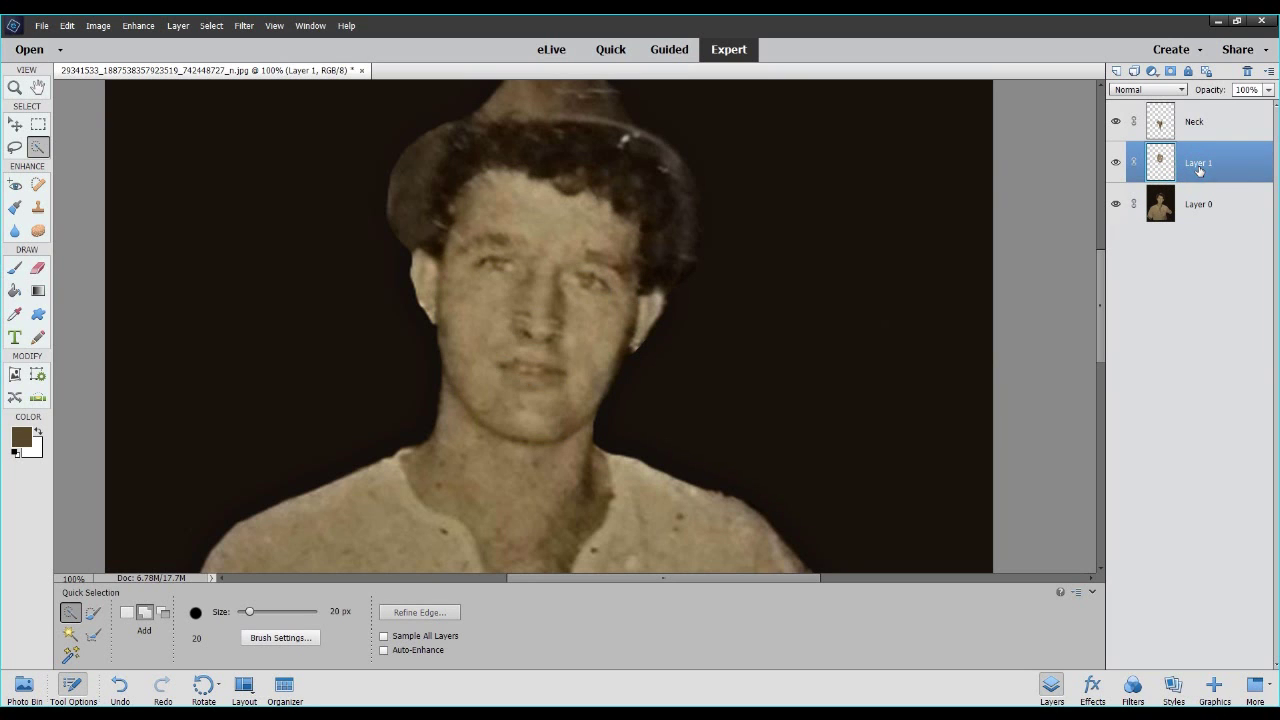
double_click(1197, 165)
click(1174, 372)
Add another empty layer directly above the portrait layer and make the portrait layer active again.
click(1170, 219)
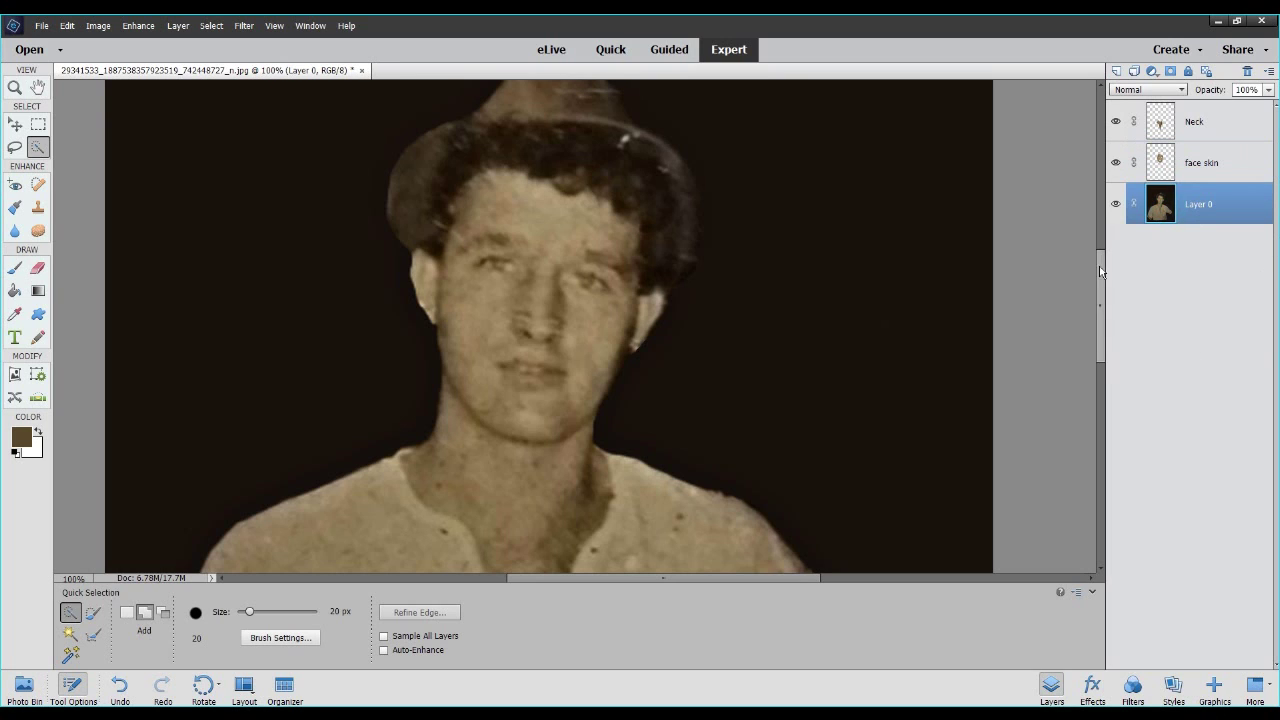
click(1116, 71)
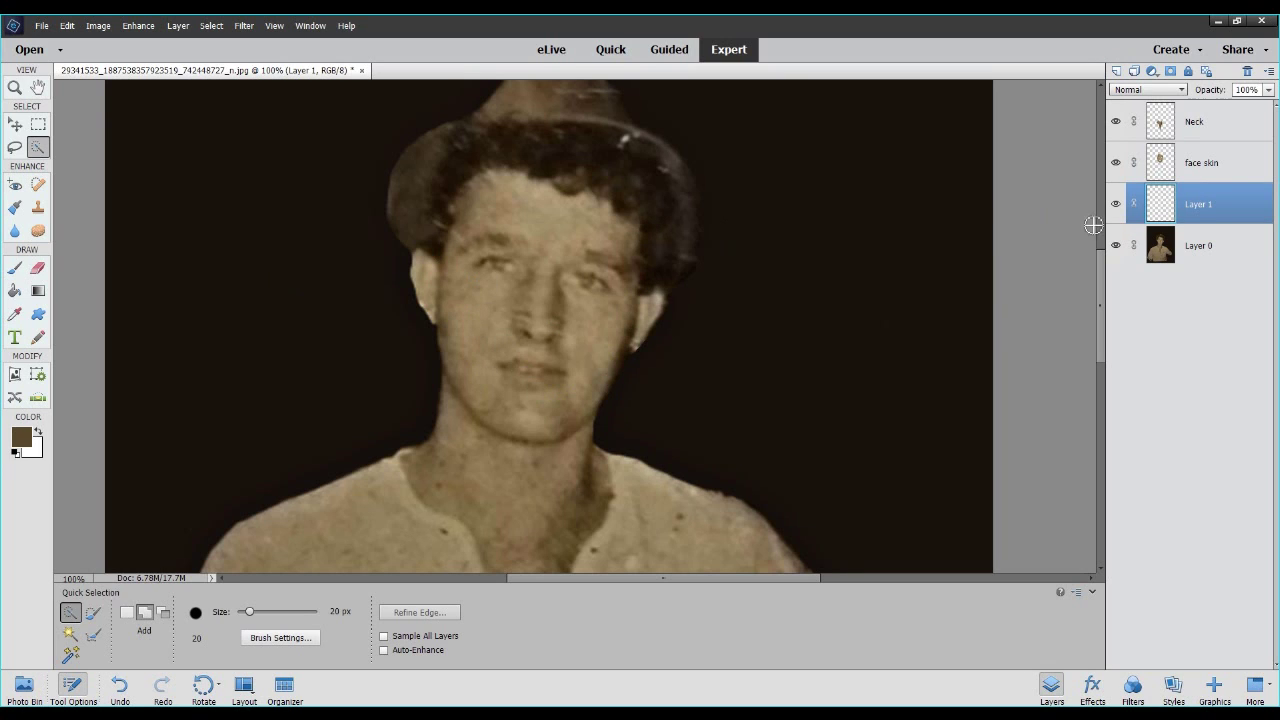
click(1186, 243)
Select both eyes on the portrait layer with Quick Selection at 20 px.
drag(476, 262, 620, 290)
key(alt)
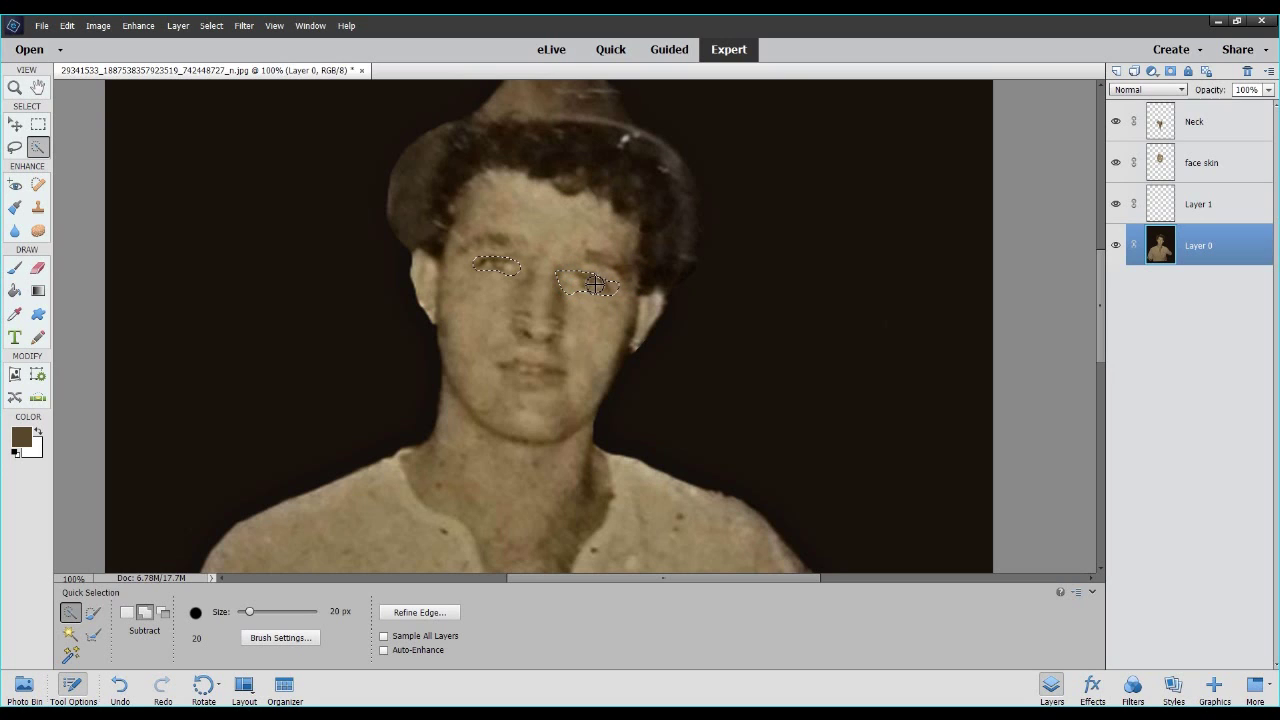
key(alt)
click(500, 369)
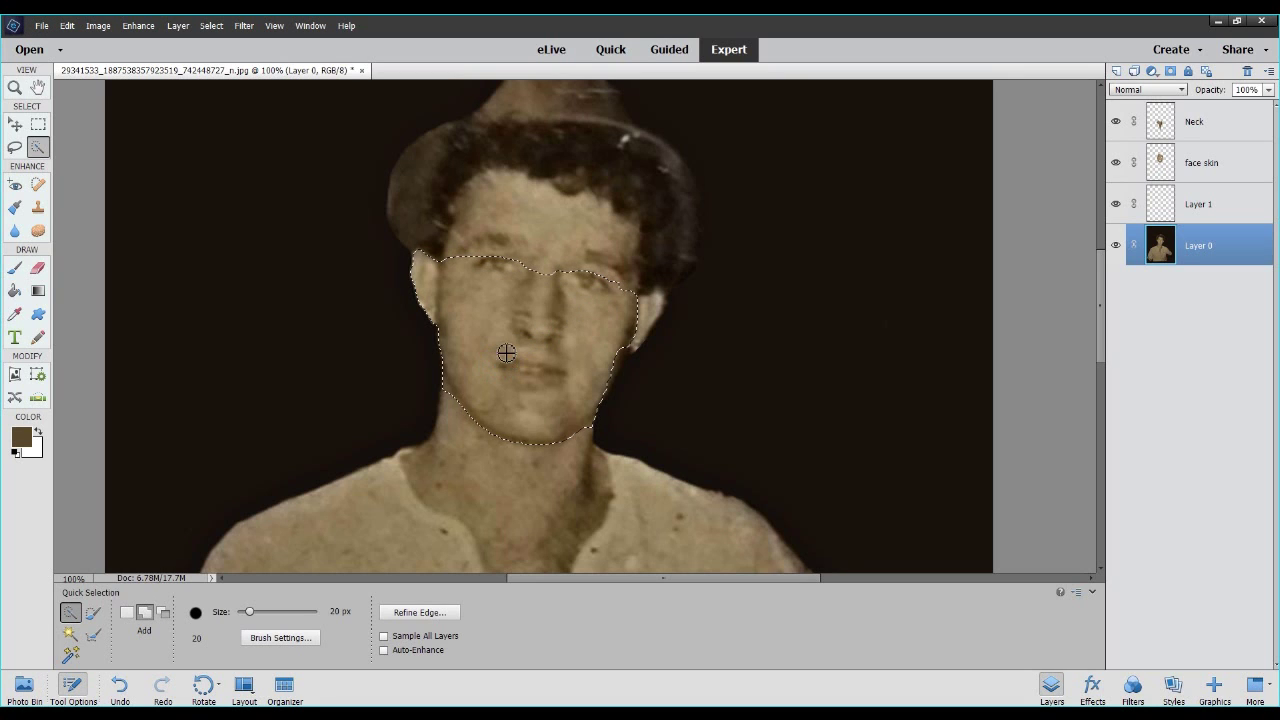
click(67, 25)
click(78, 41)
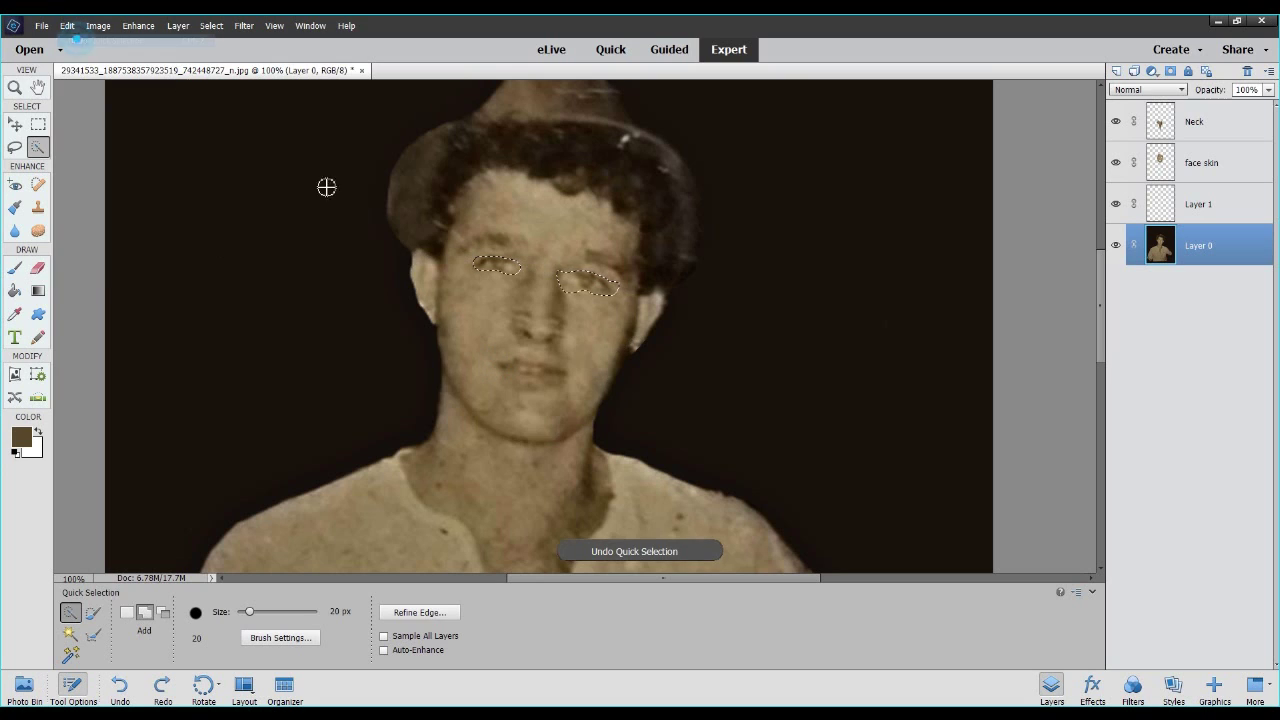
click(506, 368)
click(72, 26)
click(80, 40)
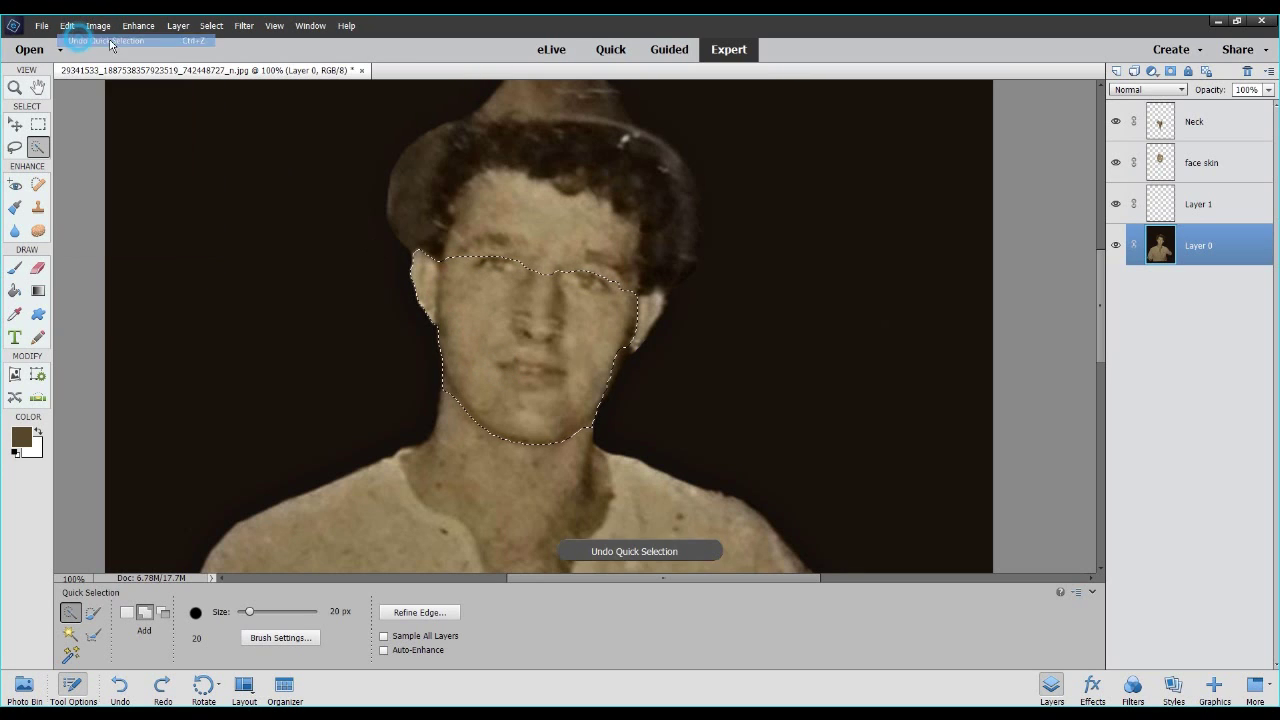
Add the full mouth to the eye selection, subtracting the surrounding cheeks, jaw, ear and brow areas.
click(542, 380)
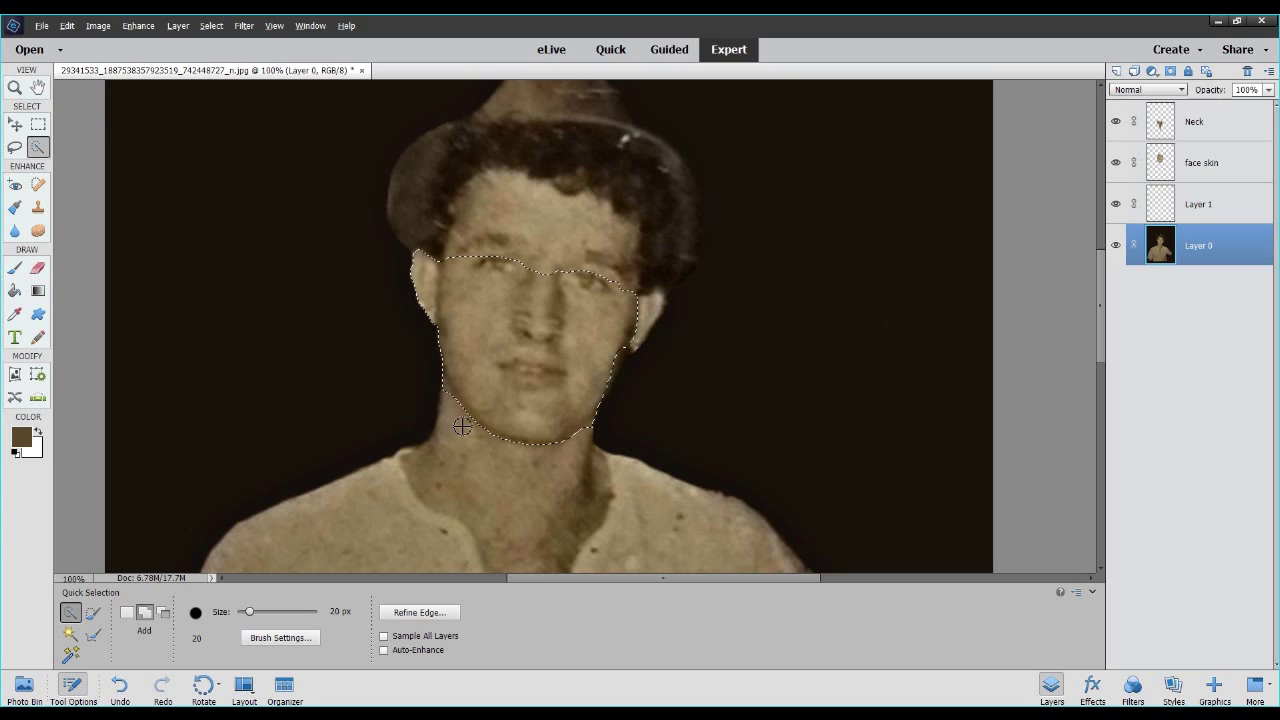
mouse_move(509, 449)
mouse_down()
mouse_move(455, 368)
mouse_move(413, 265)
mouse_move(453, 403)
mouse_move(504, 414)
mouse_move(599, 393)
mouse_move(597, 443)
mouse_move(582, 394)
mouse_move(603, 340)
mouse_move(651, 317)
mouse_move(634, 341)
mouse_move(521, 347)
mouse_up()
key(alt)
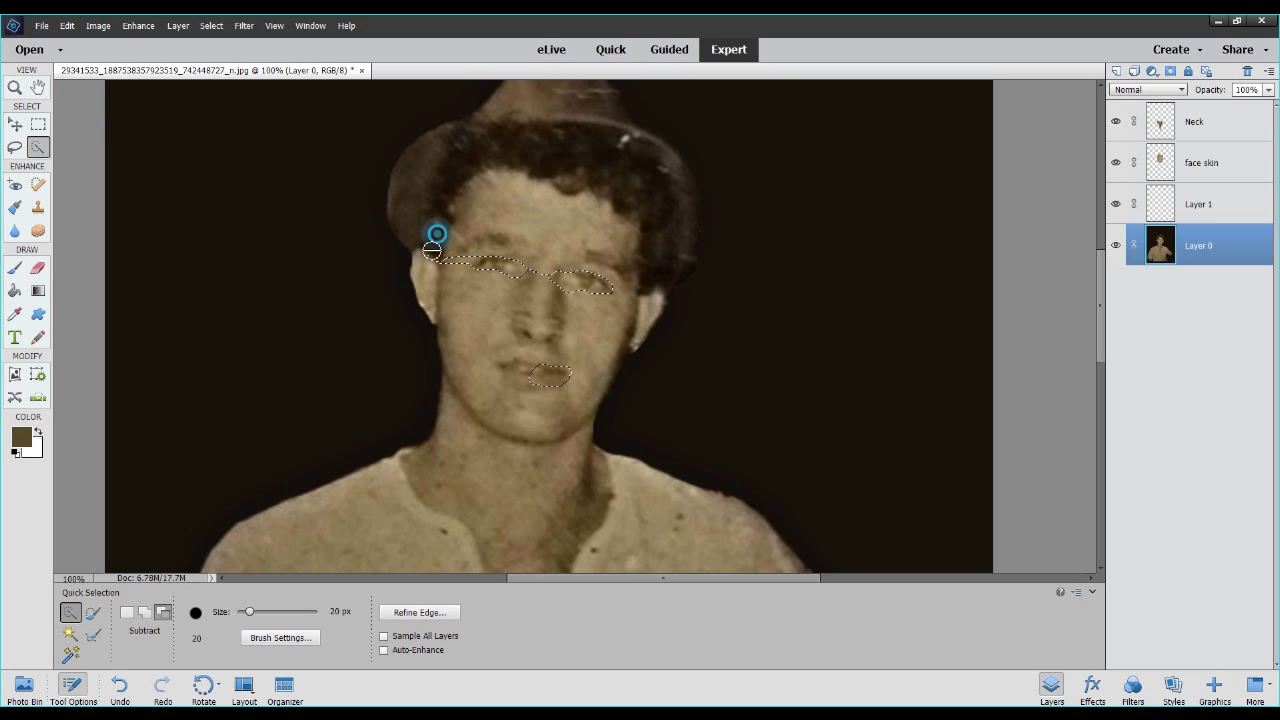
mouse_move(440, 250)
mouse_down()
mouse_move(455, 262)
mouse_move(580, 251)
mouse_up()
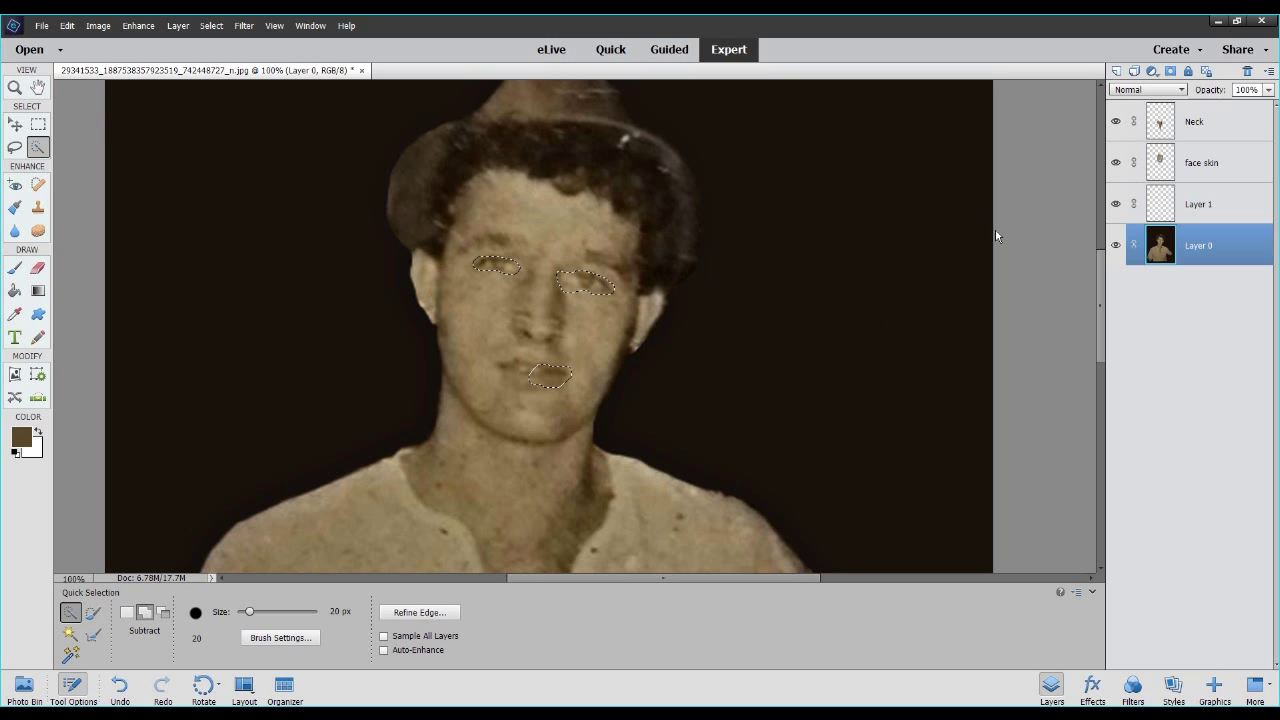
click(487, 266)
drag(554, 374, 502, 372)
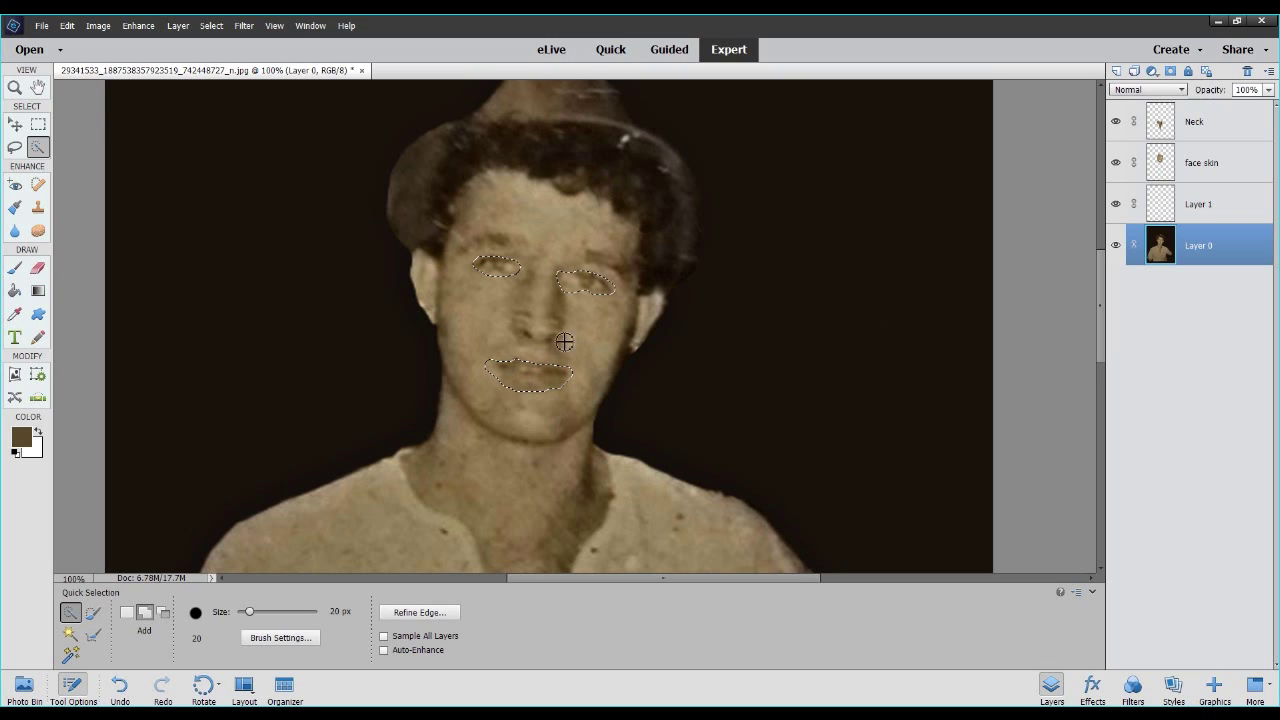
Add the nose tip and nostrils to the eyes and mouth selection, subtracting the excess along the nose bridge.
click(517, 319)
mouse_move(517, 319)
mouse_down()
mouse_move(538, 334)
mouse_move(526, 338)
mouse_up()
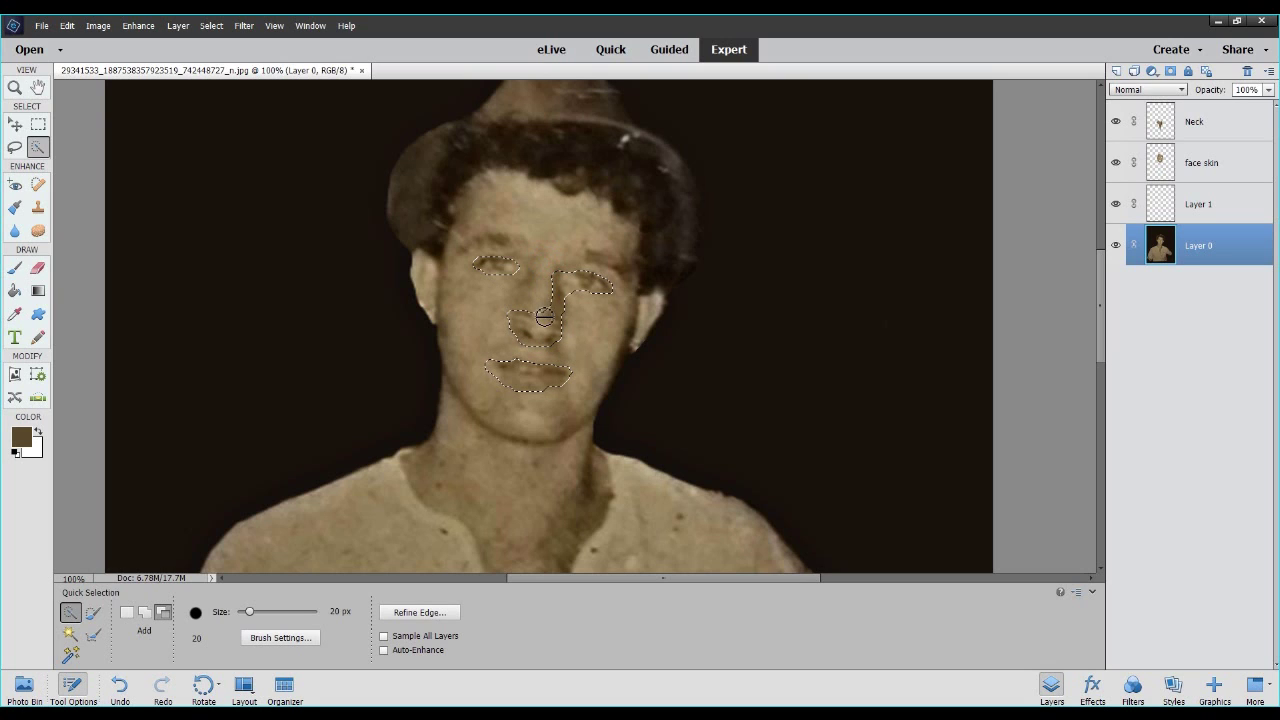
alt+drag(544, 317, 558, 328)
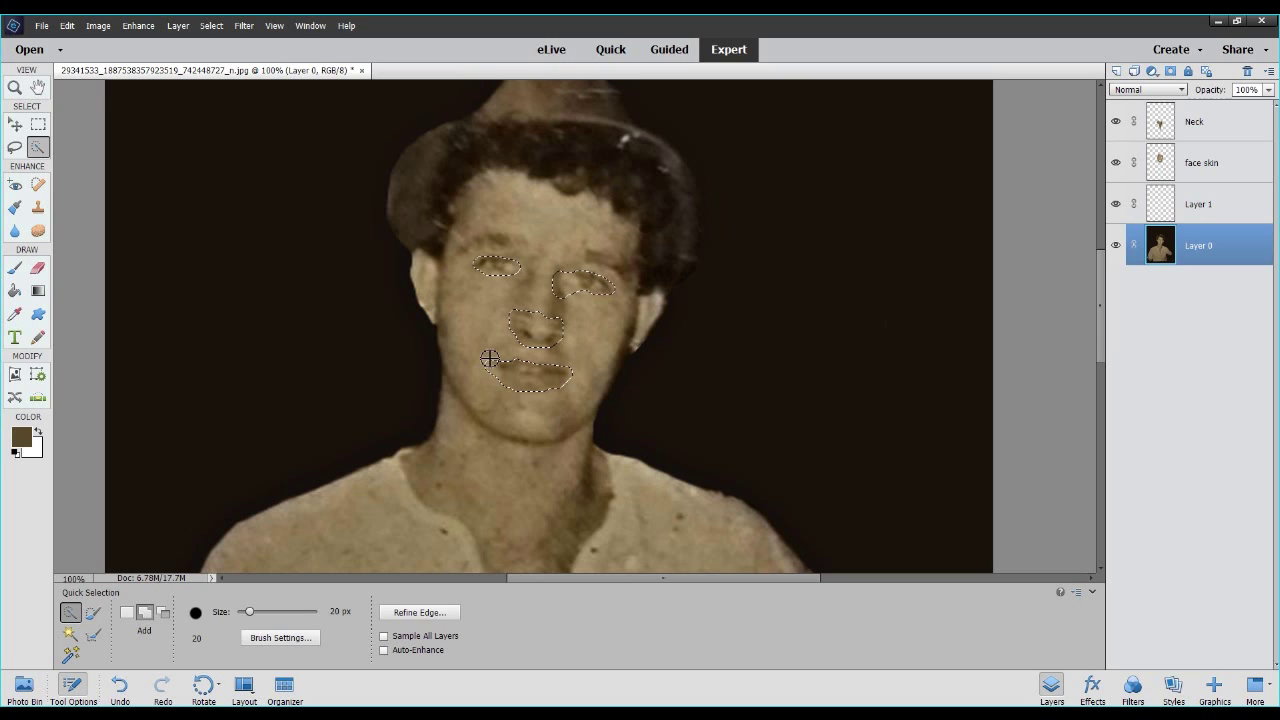
Place a copy of the selected eyes, nose and mouth on the empty layer above the portrait and rename it Face Details.
click(1214, 206)
key(ctrl+d)
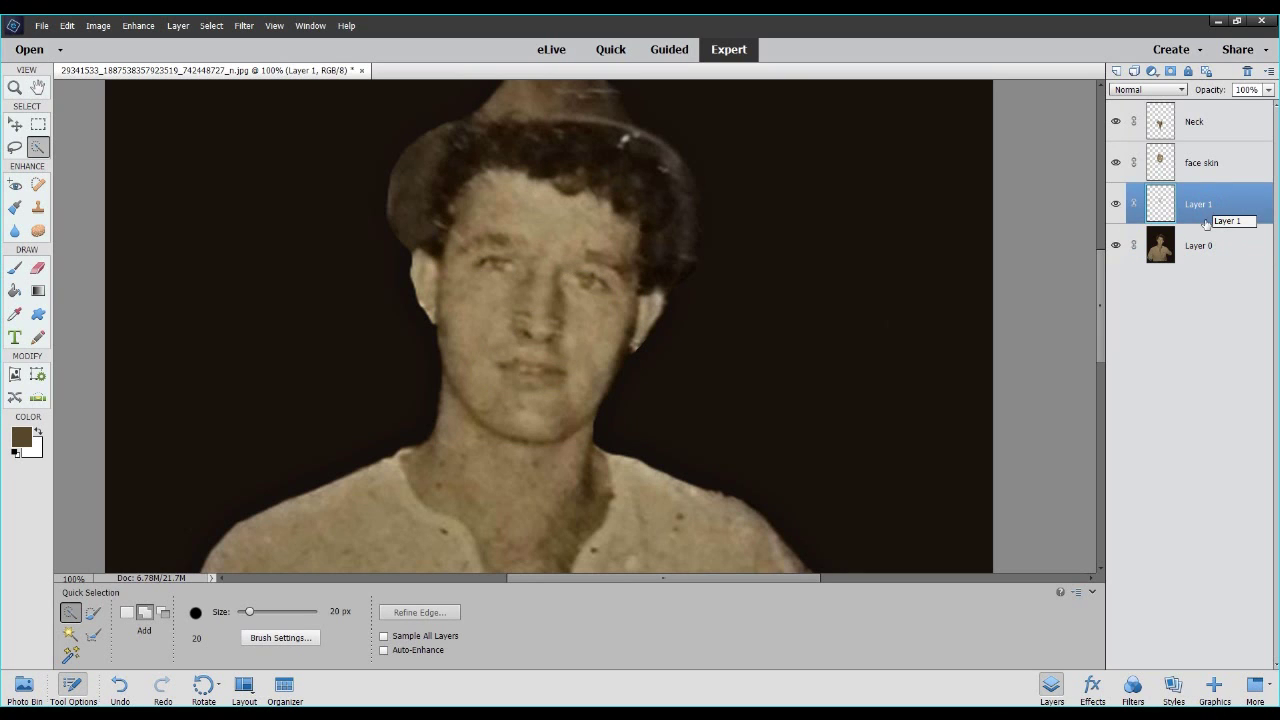
double_click(1200, 205)
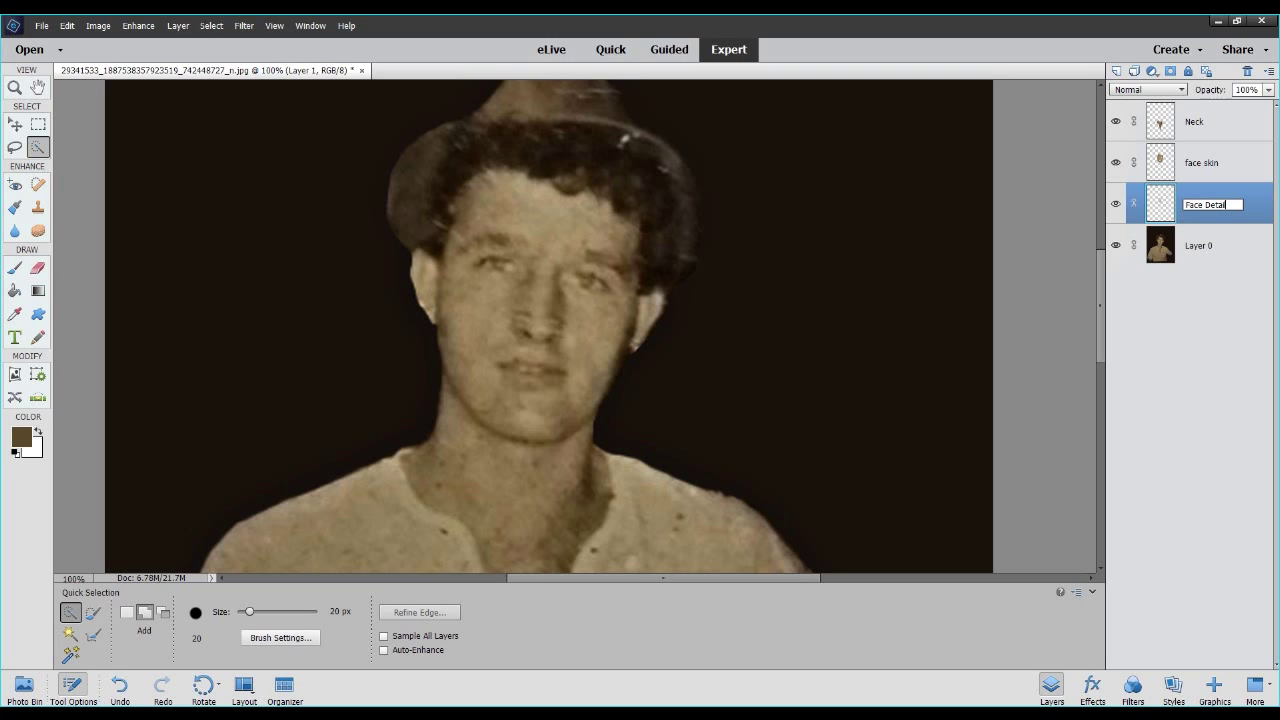
key(Return)
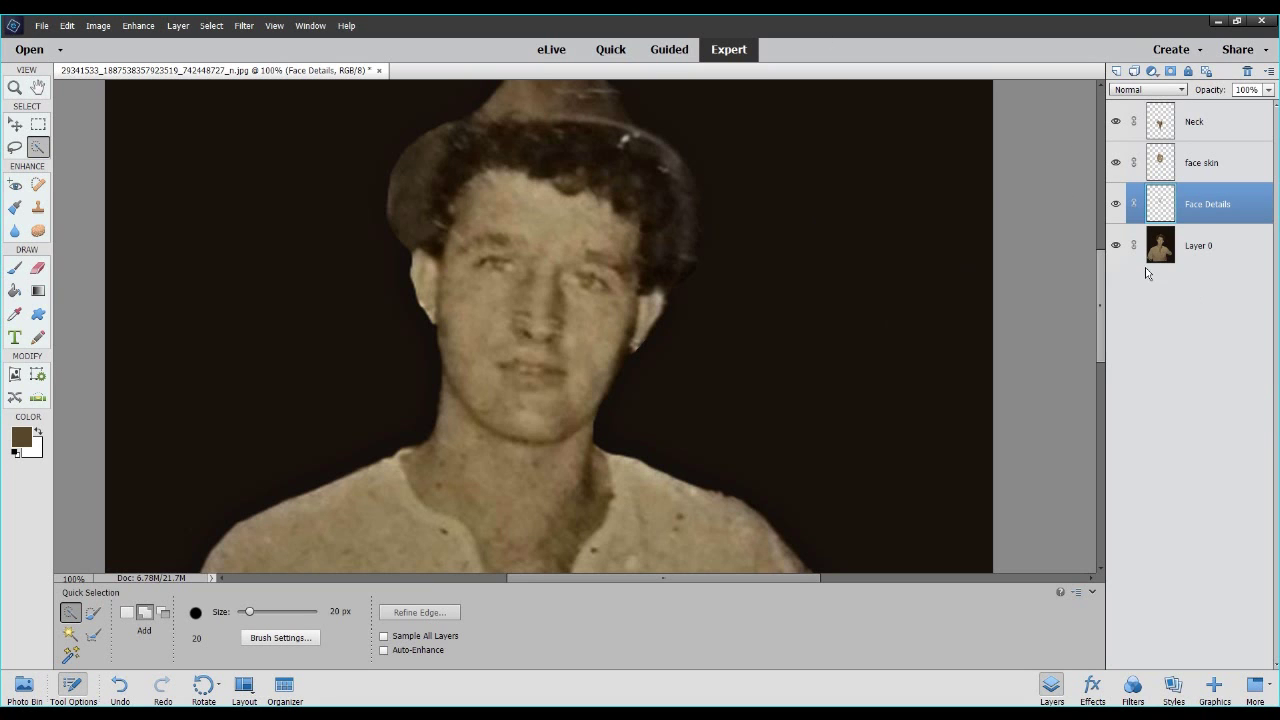
Hide Layer 0, Face Details and face skin, leaving only the Neck layer showing.
click(1116, 245)
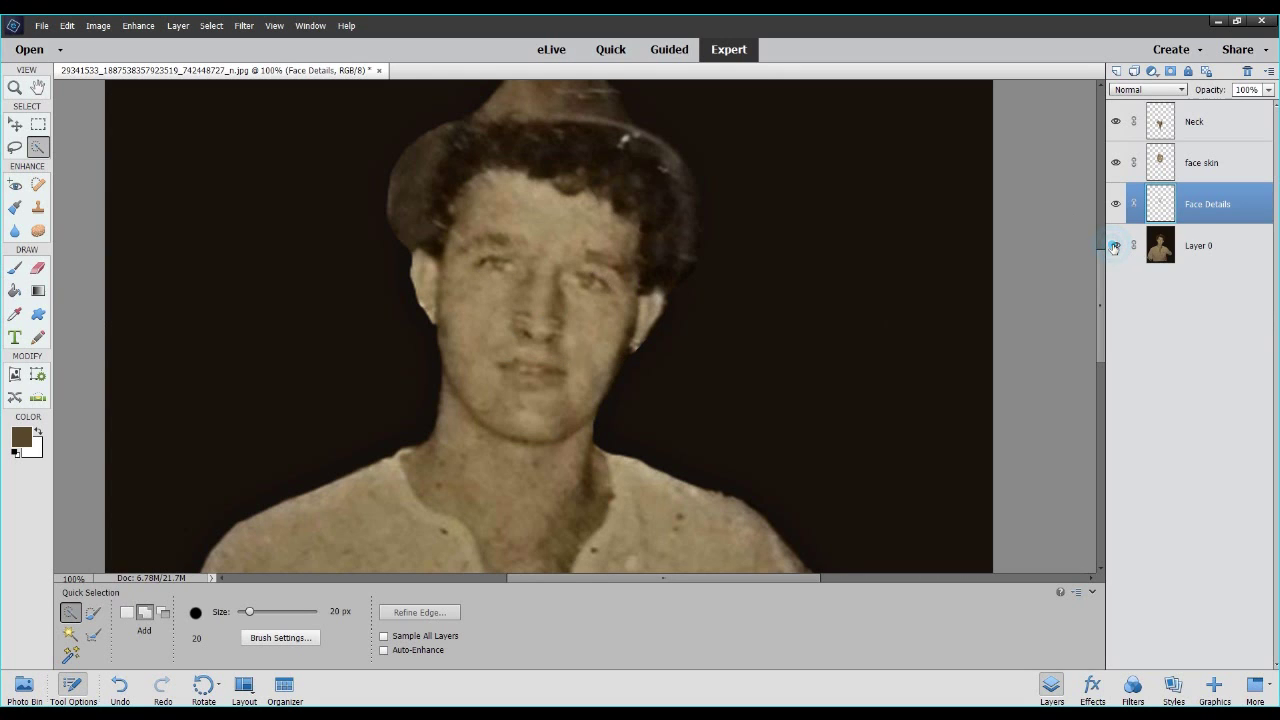
click(1115, 246)
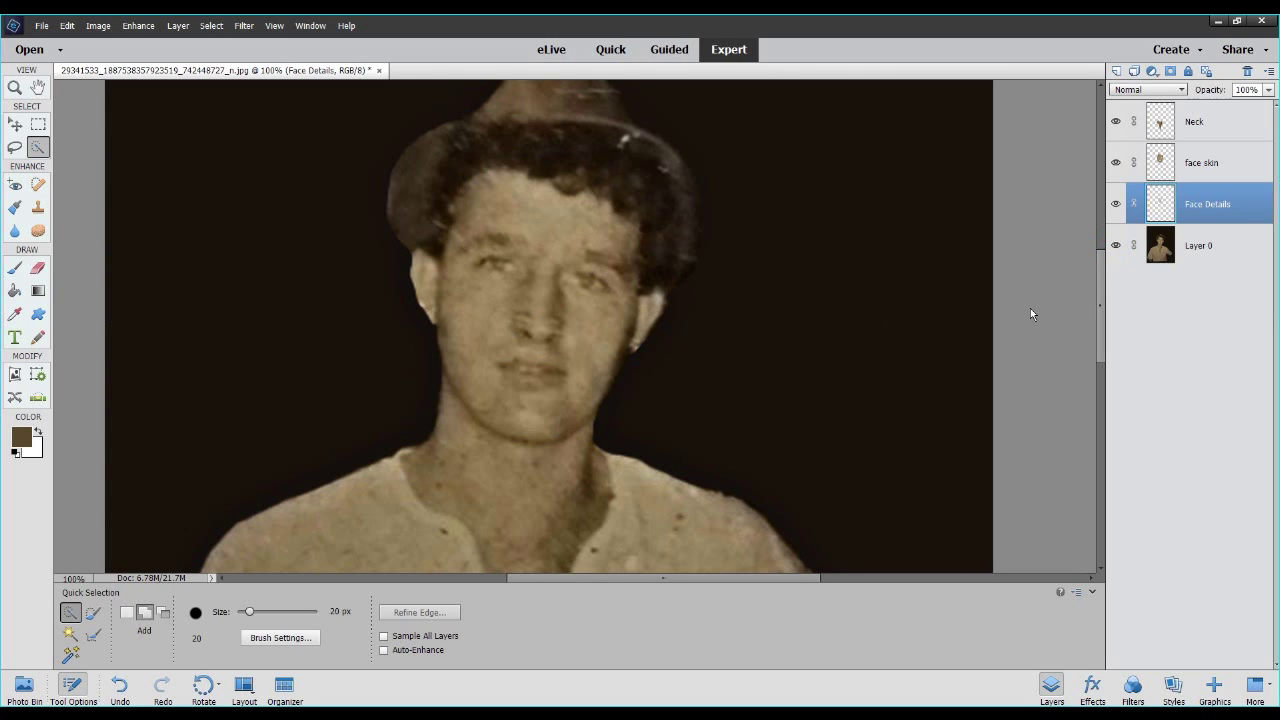
click(1116, 246)
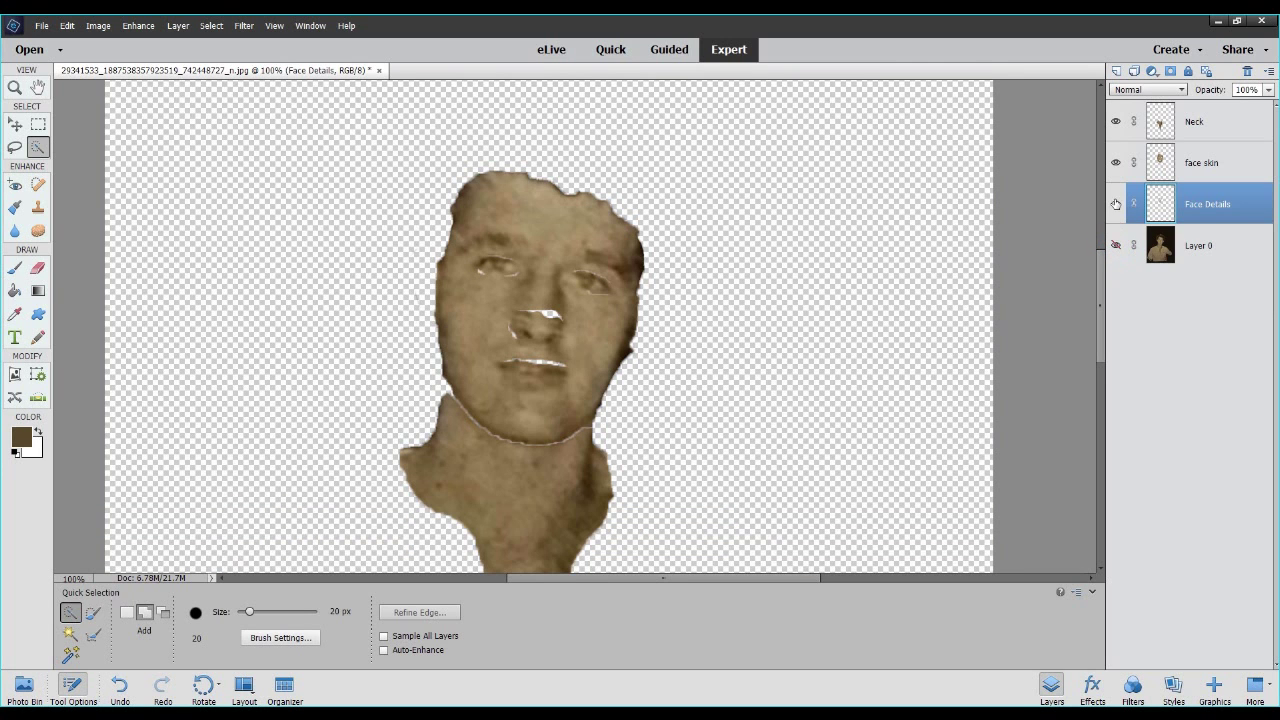
click(1115, 204)
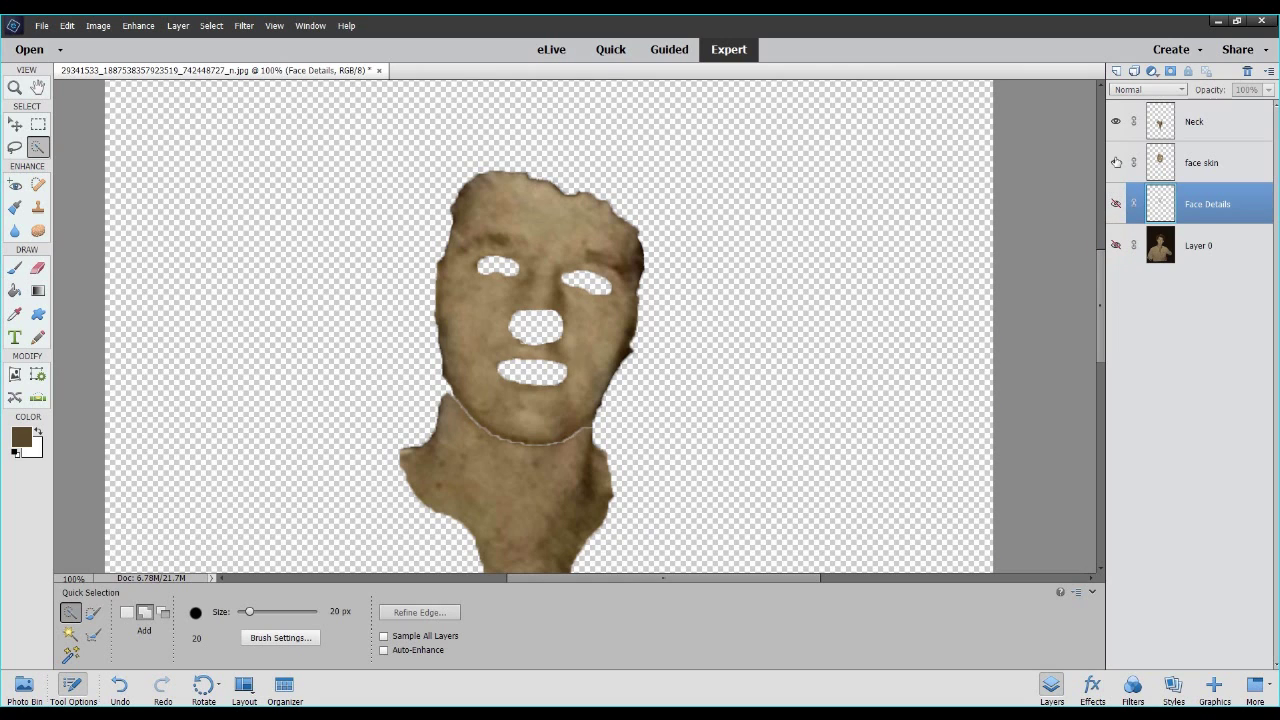
click(1115, 163)
scroll(620, 305, down, 3)
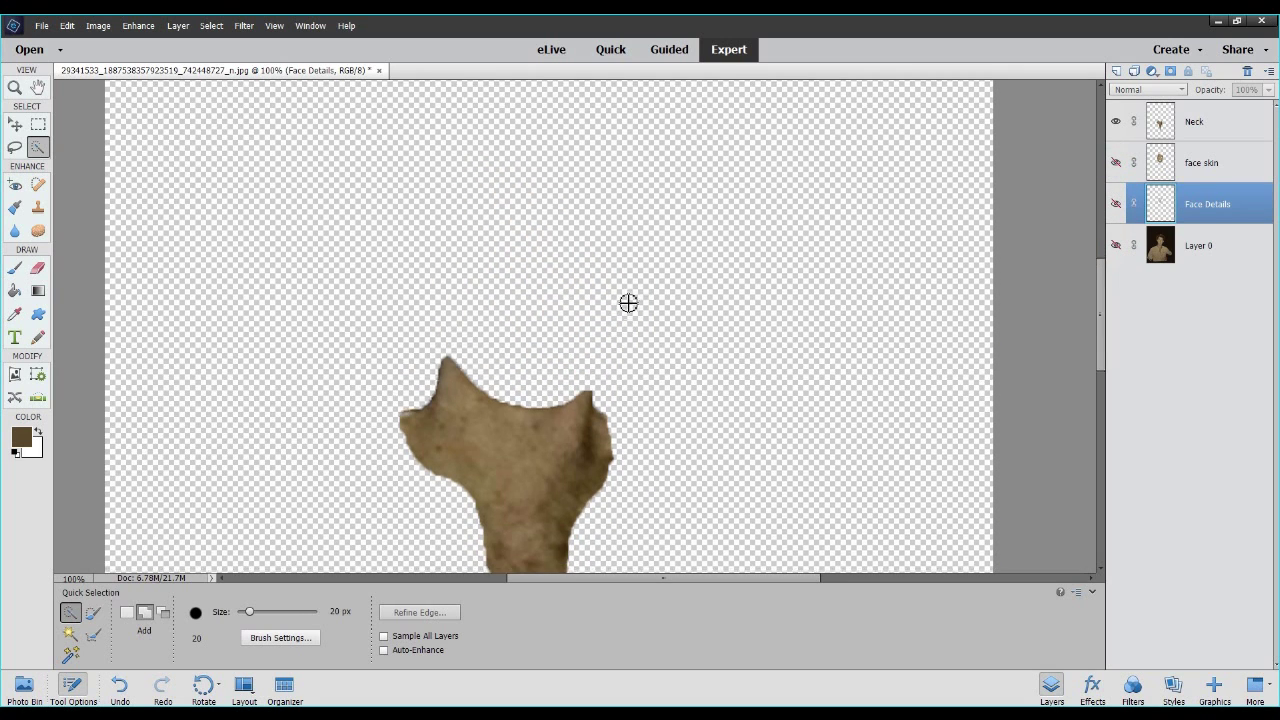
scroll(630, 284, down, 3)
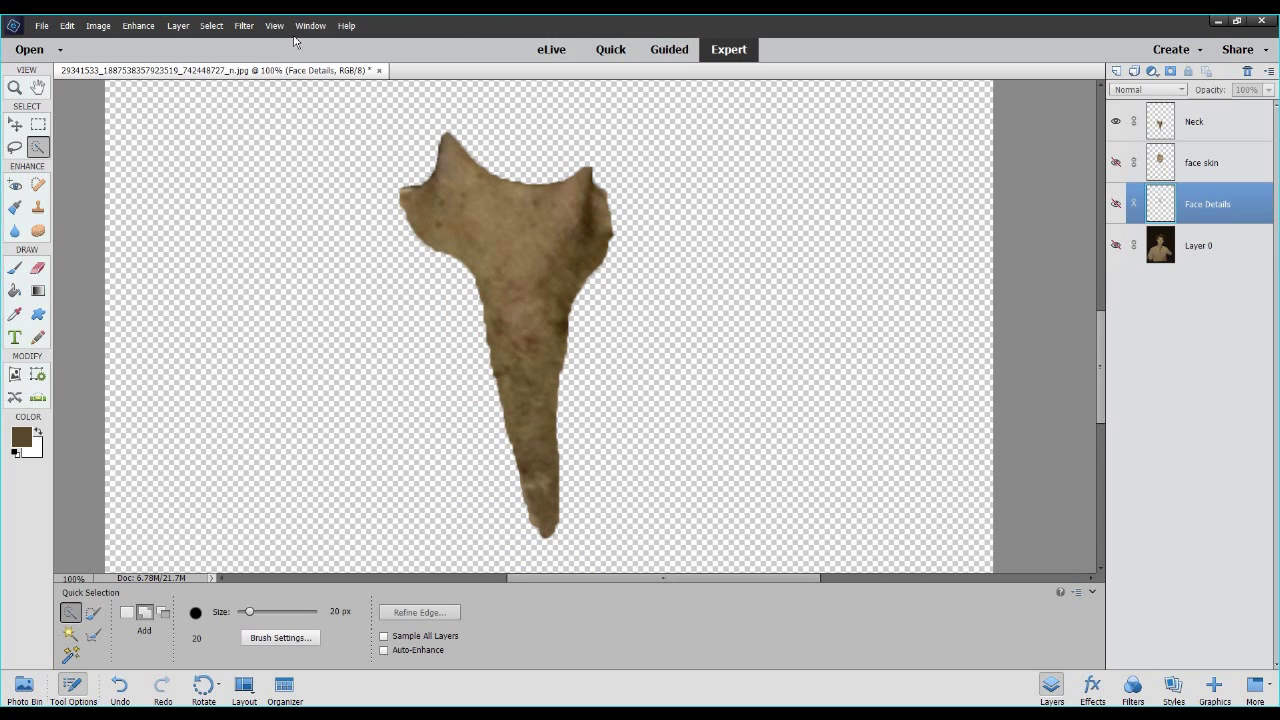
click(246, 27)
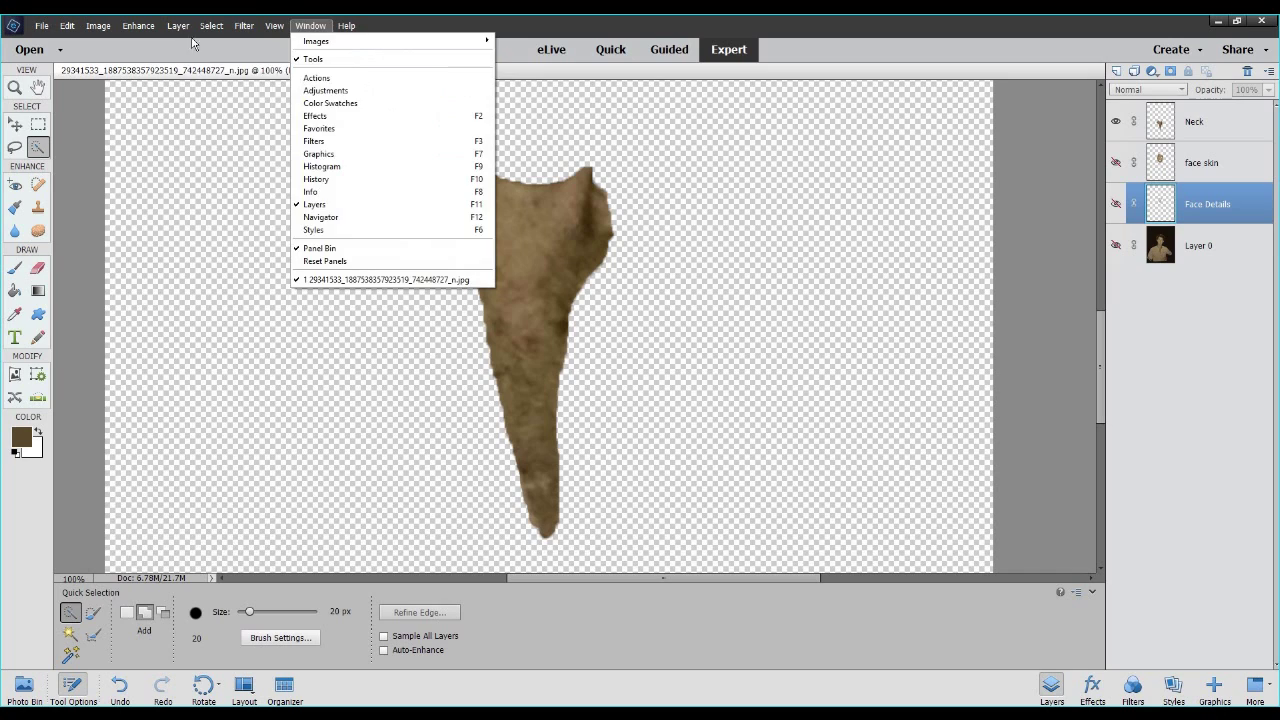
click(249, 22)
click(1120, 124)
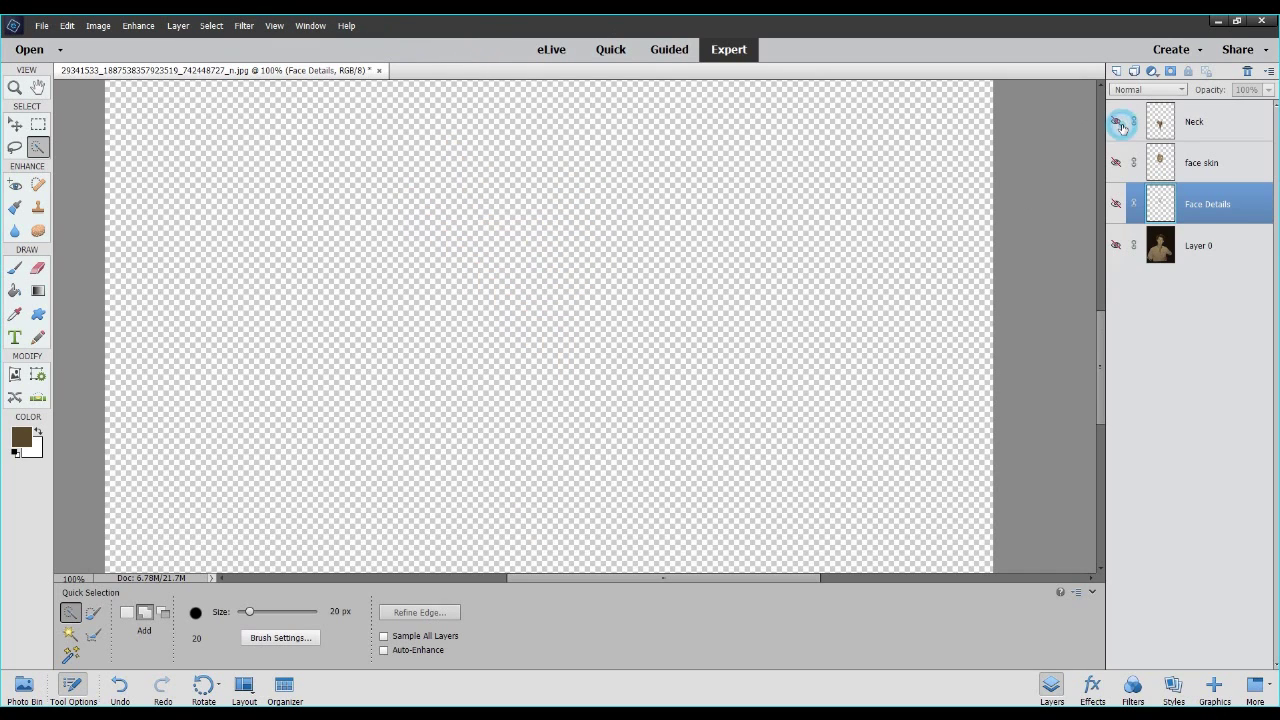
click(1117, 122)
Apply a Gaussian Blur with a 3.5-pixel radius to the Neck layer.
click(1160, 121)
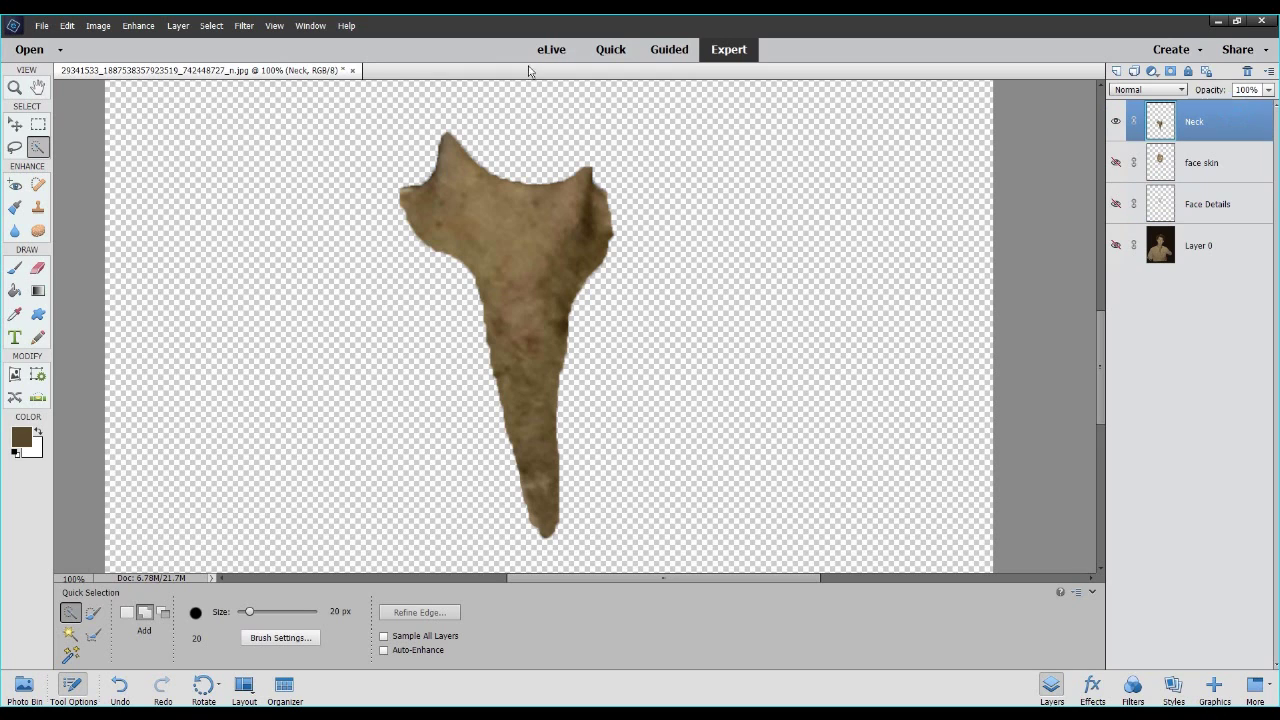
click(190, 24)
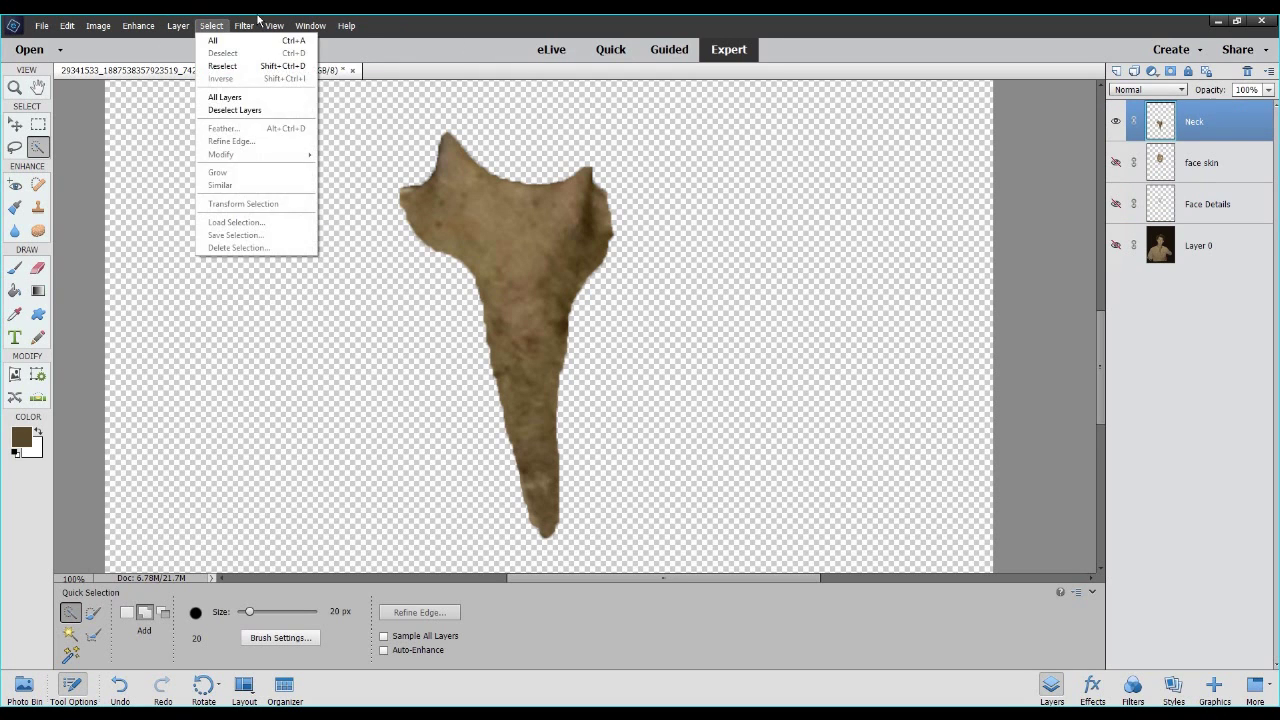
mouse_move(245, 24)
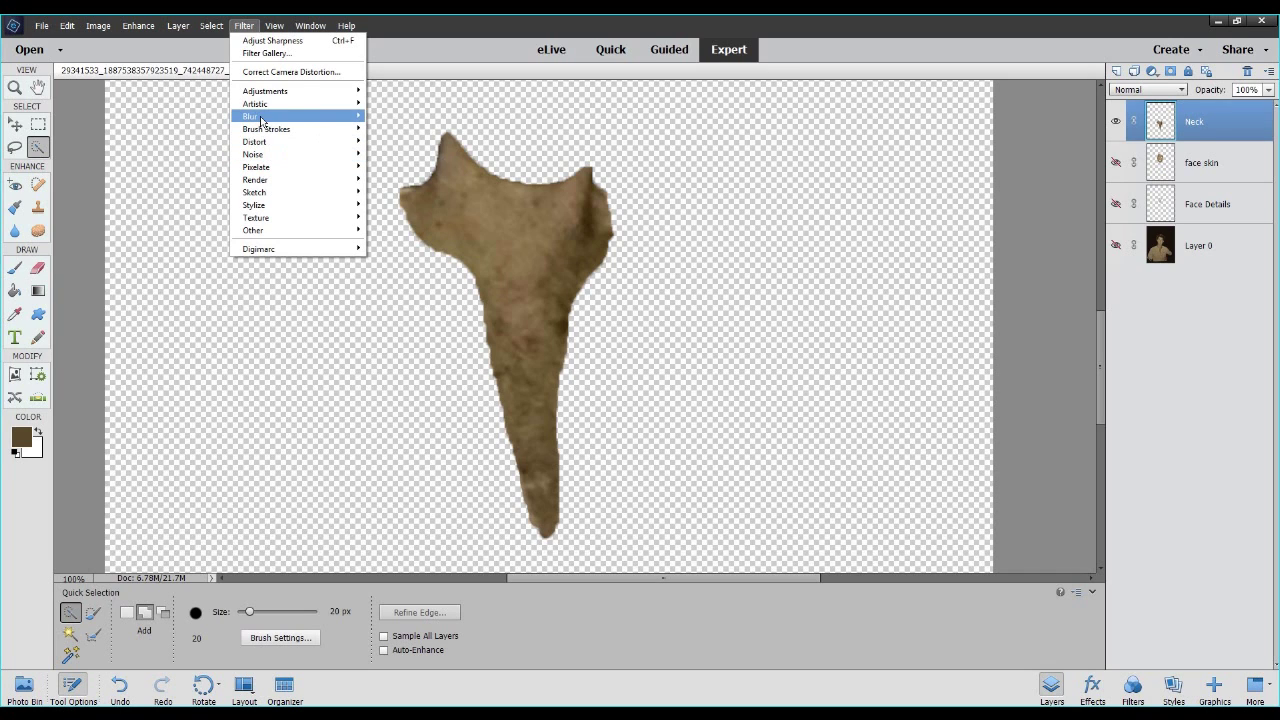
mouse_move(260, 120)
click(405, 165)
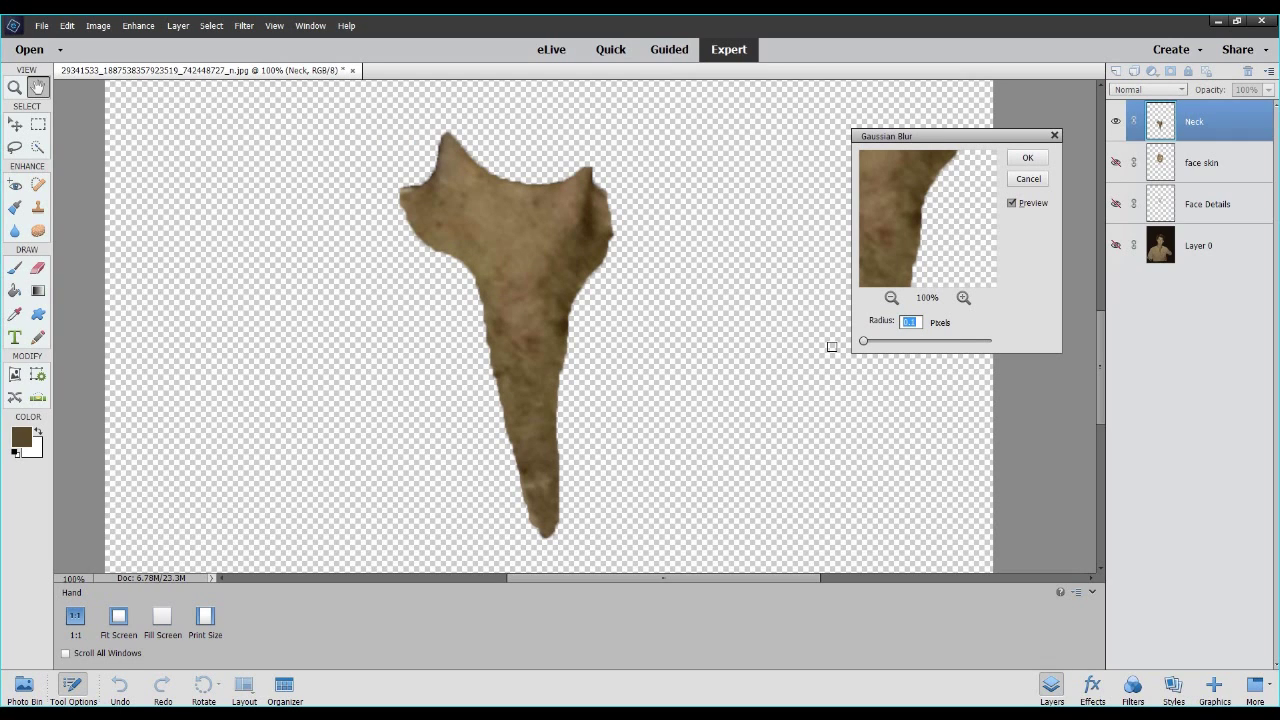
key(Up)
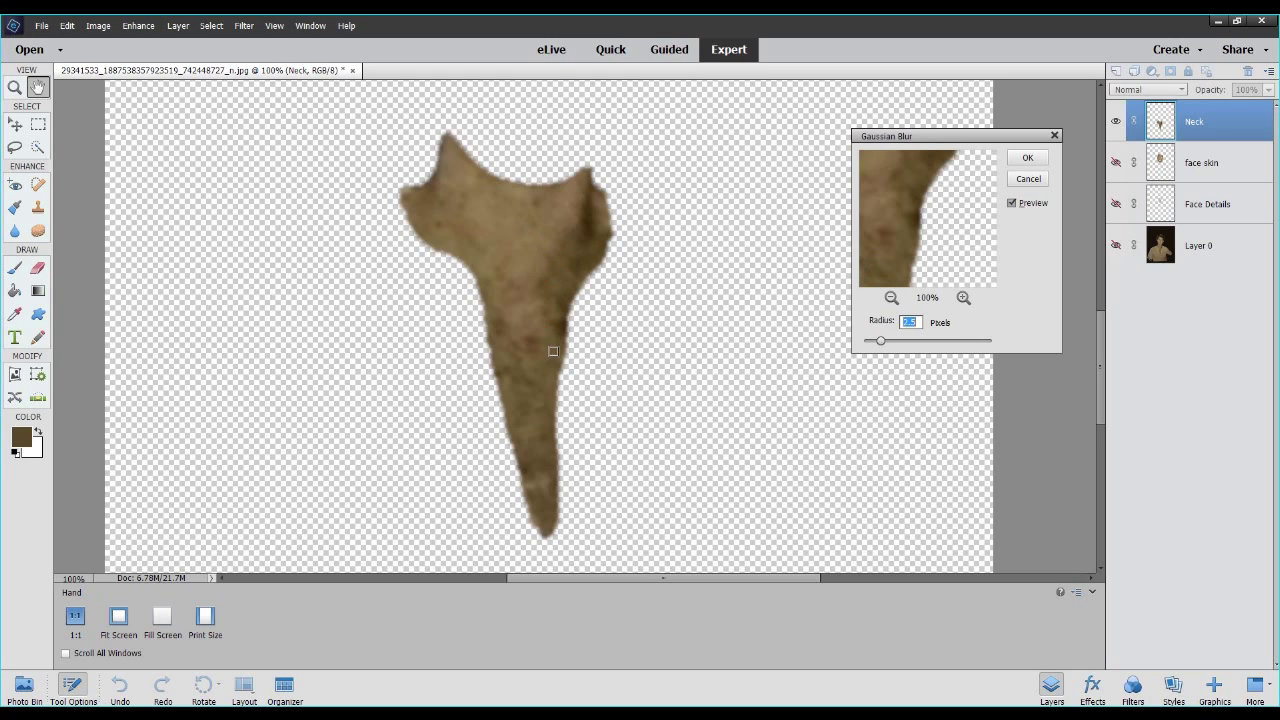
key(Up)
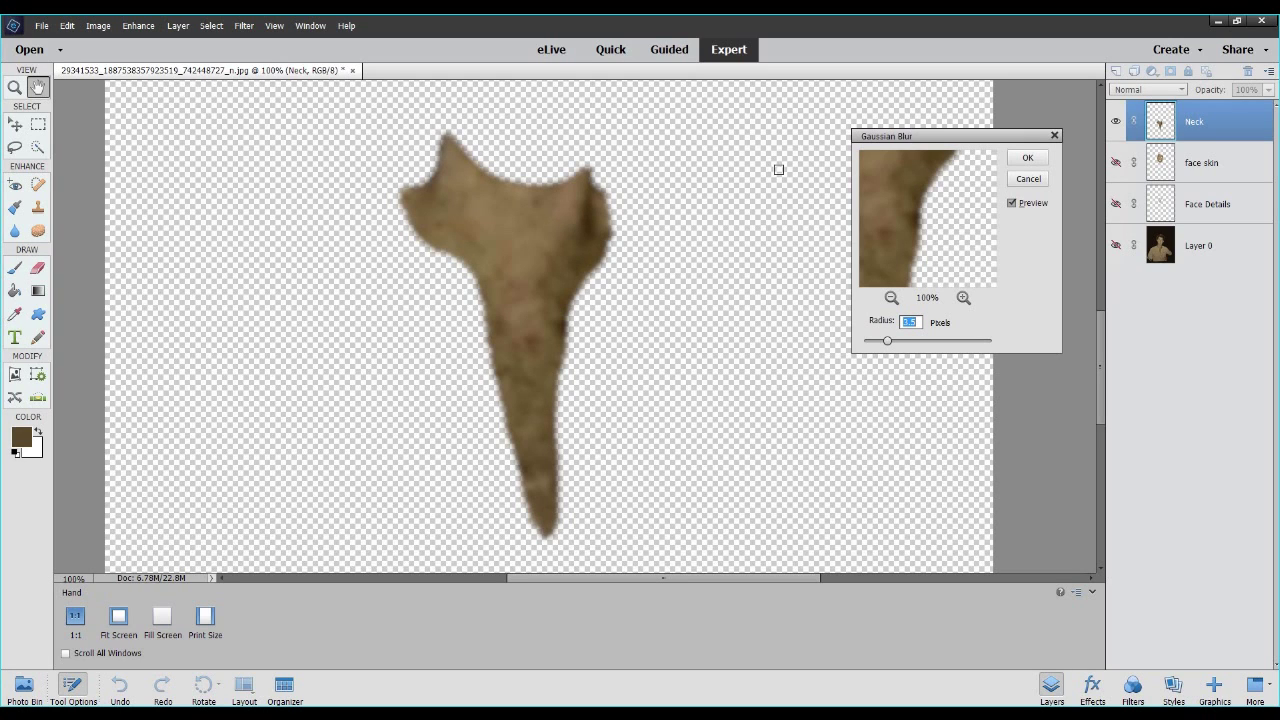
click(1028, 157)
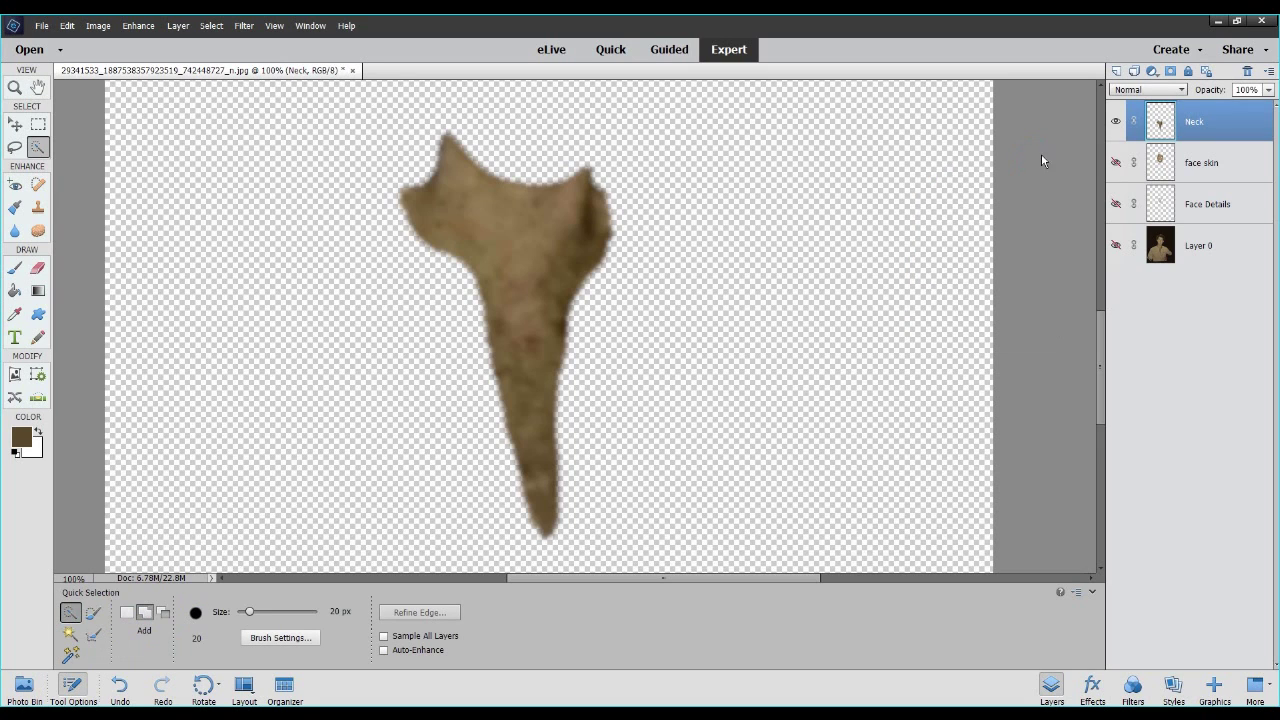
Show the face skin layer and hide the Neck layer.
click(1115, 162)
scroll(954, 212, up, 3)
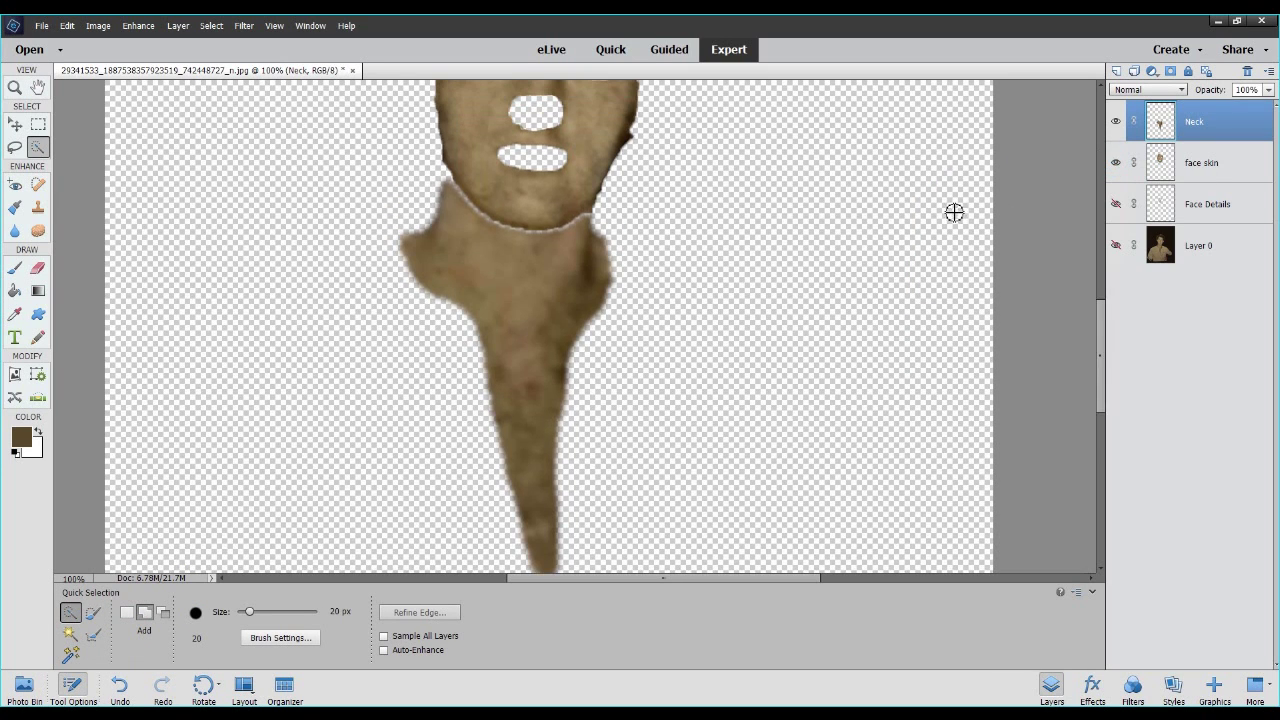
scroll(954, 212, up, 3)
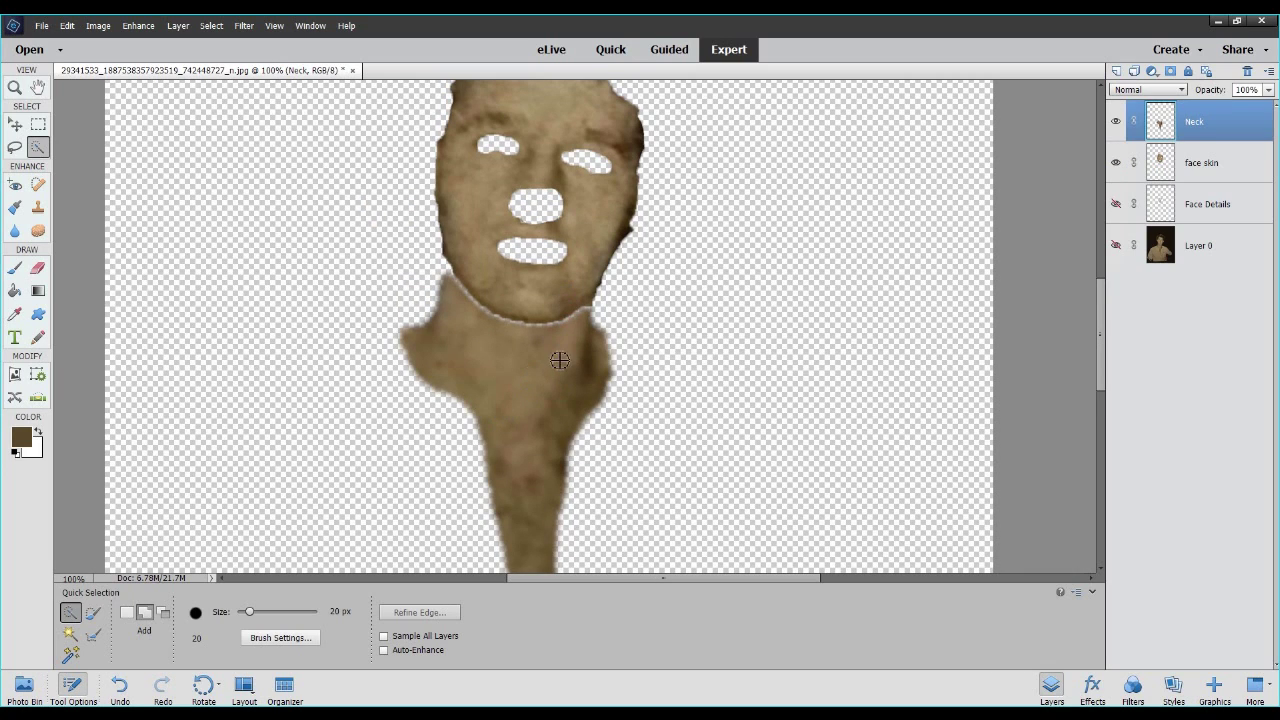
click(1116, 121)
scroll(411, 343, up, 2)
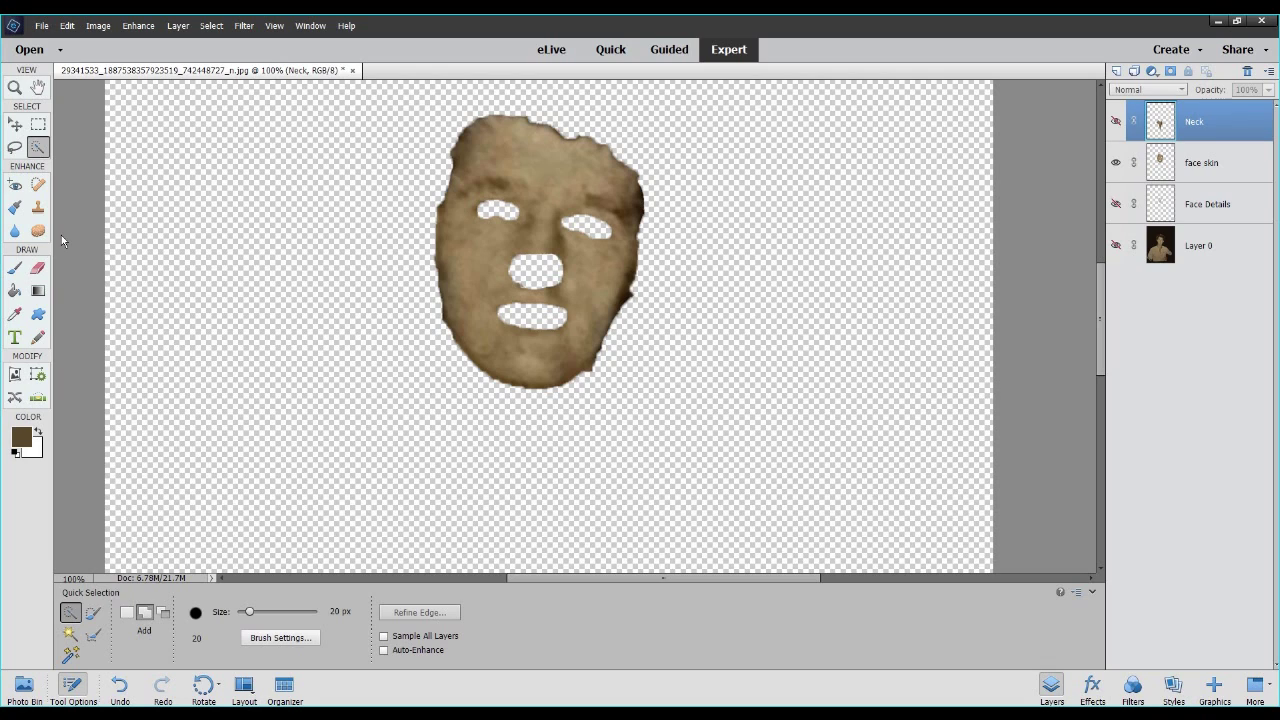
Apply a Gaussian Blur with a 2.0-pixel radius to the face skin layer.
click(243, 25)
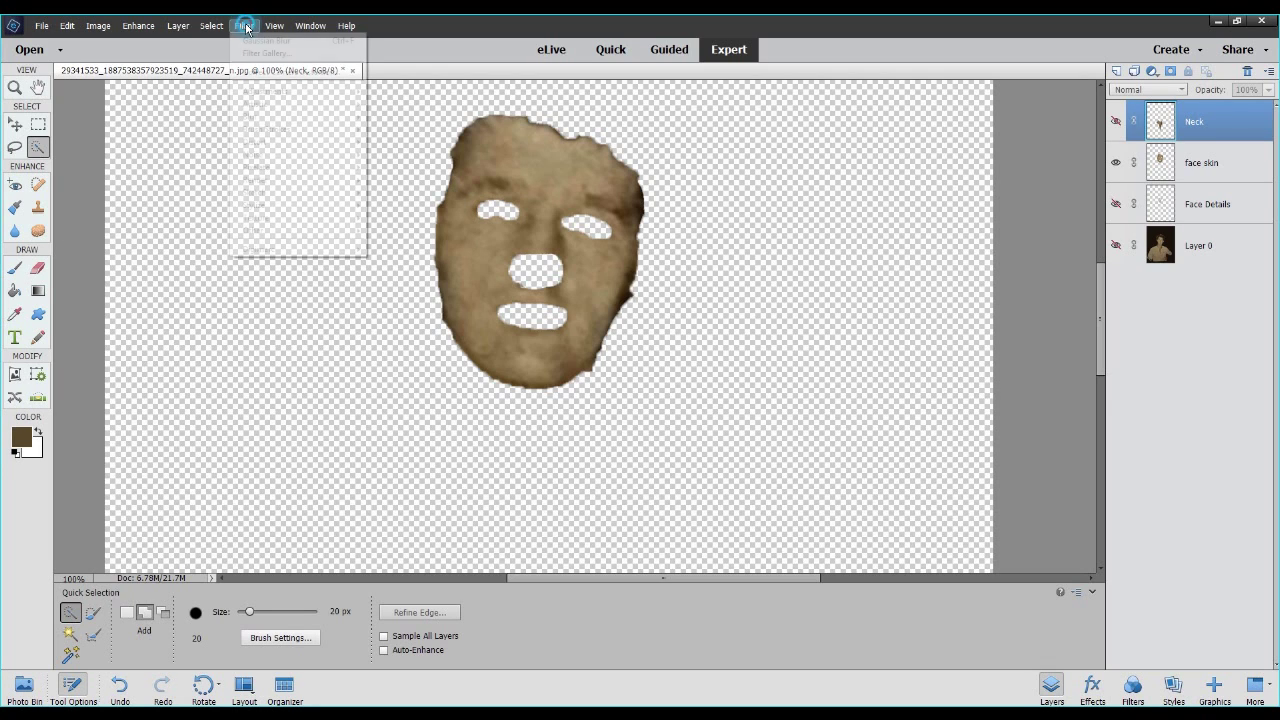
click(245, 25)
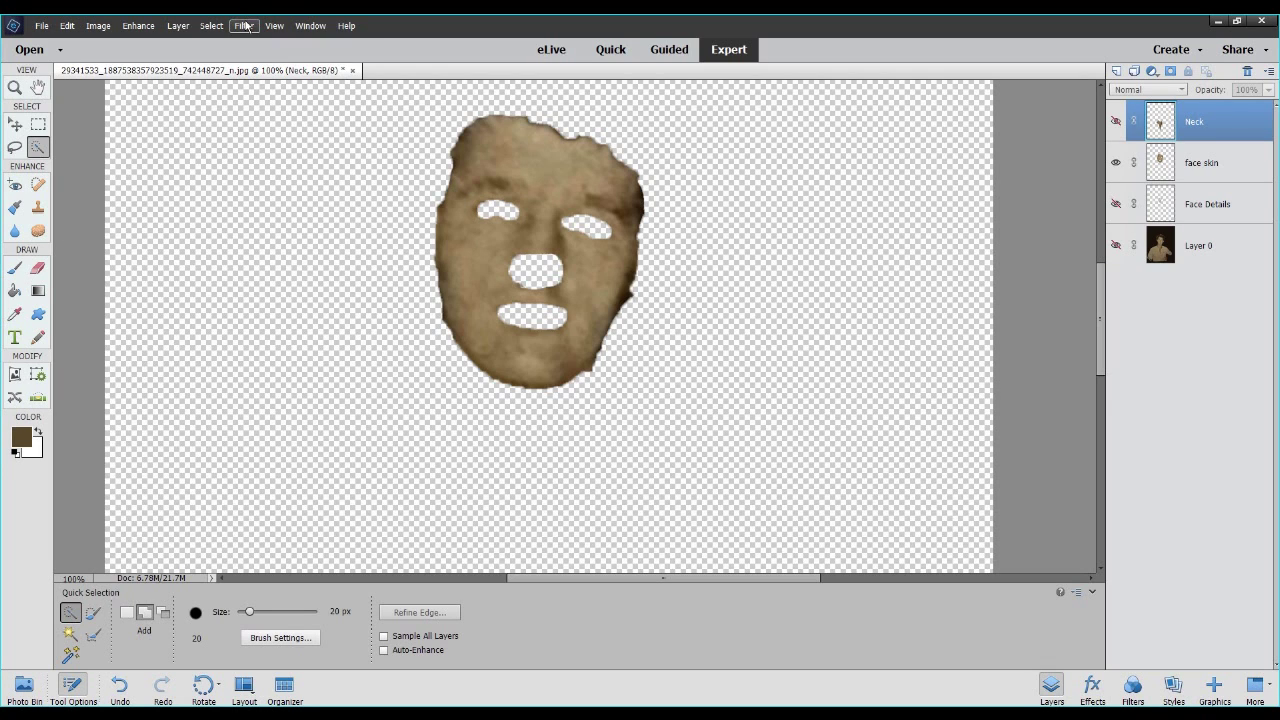
click(1172, 152)
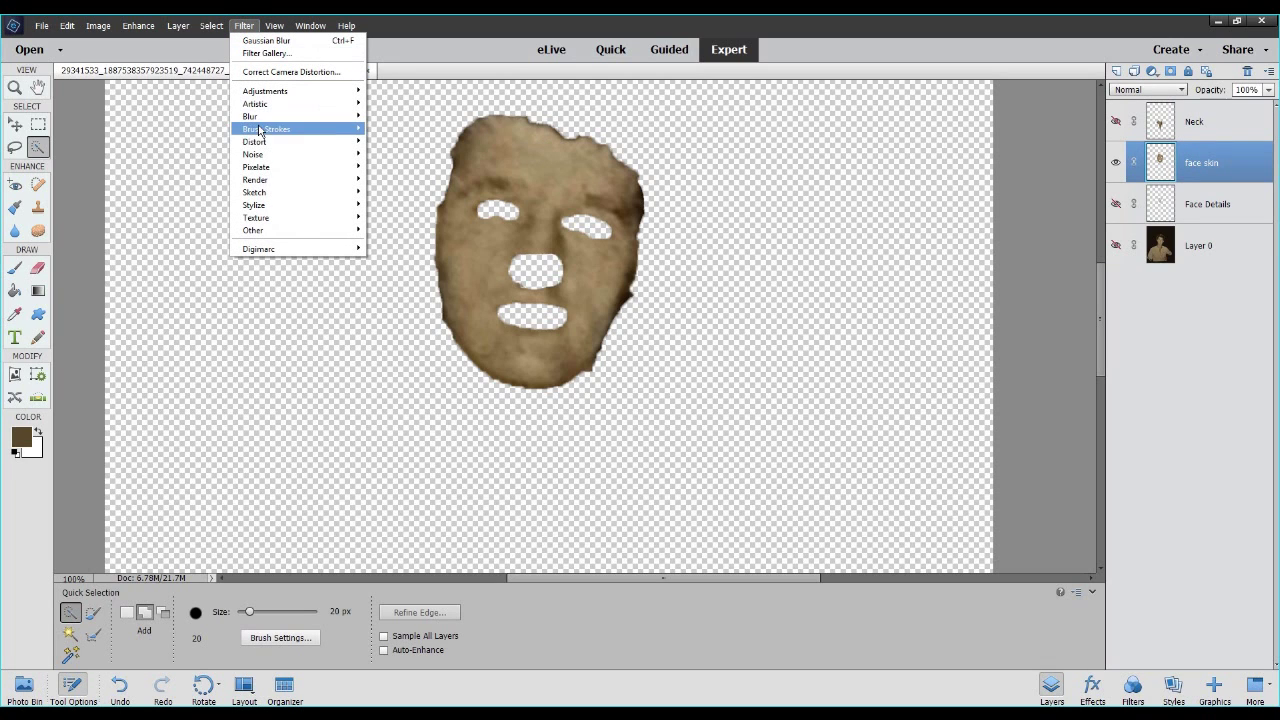
mouse_move(262, 118)
click(404, 155)
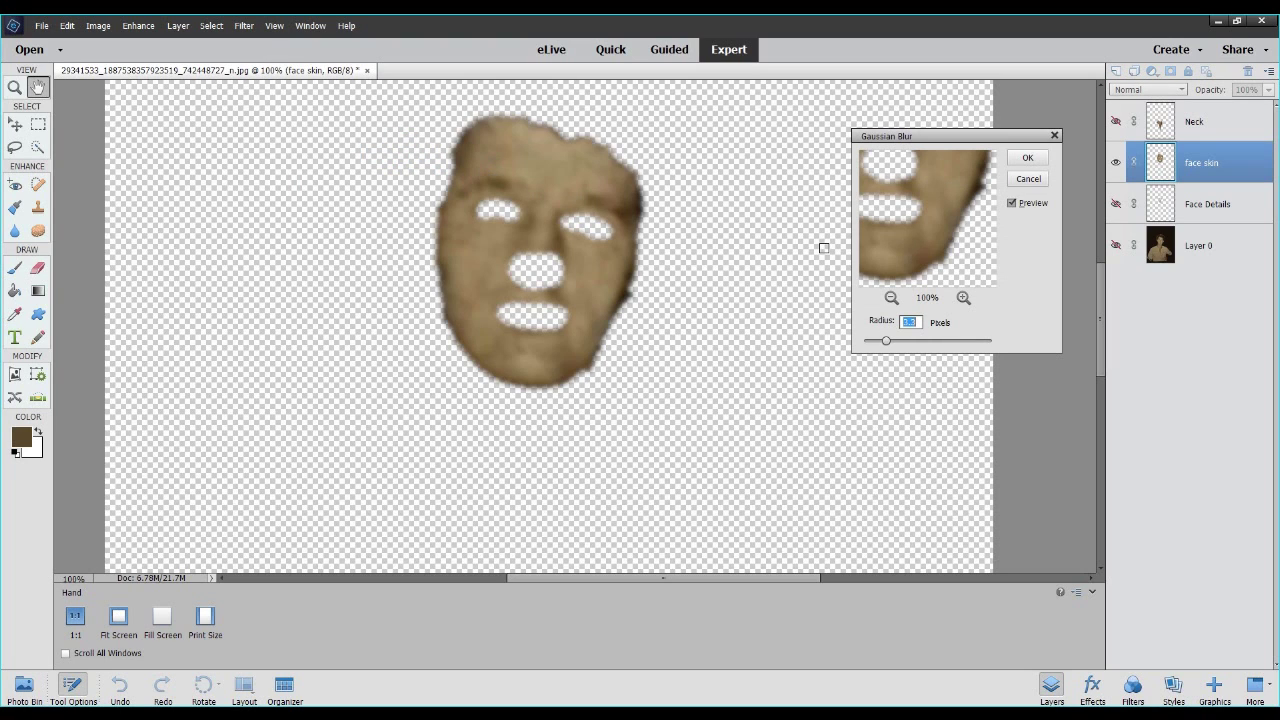
key(Down)
key(Down)
key(Down)
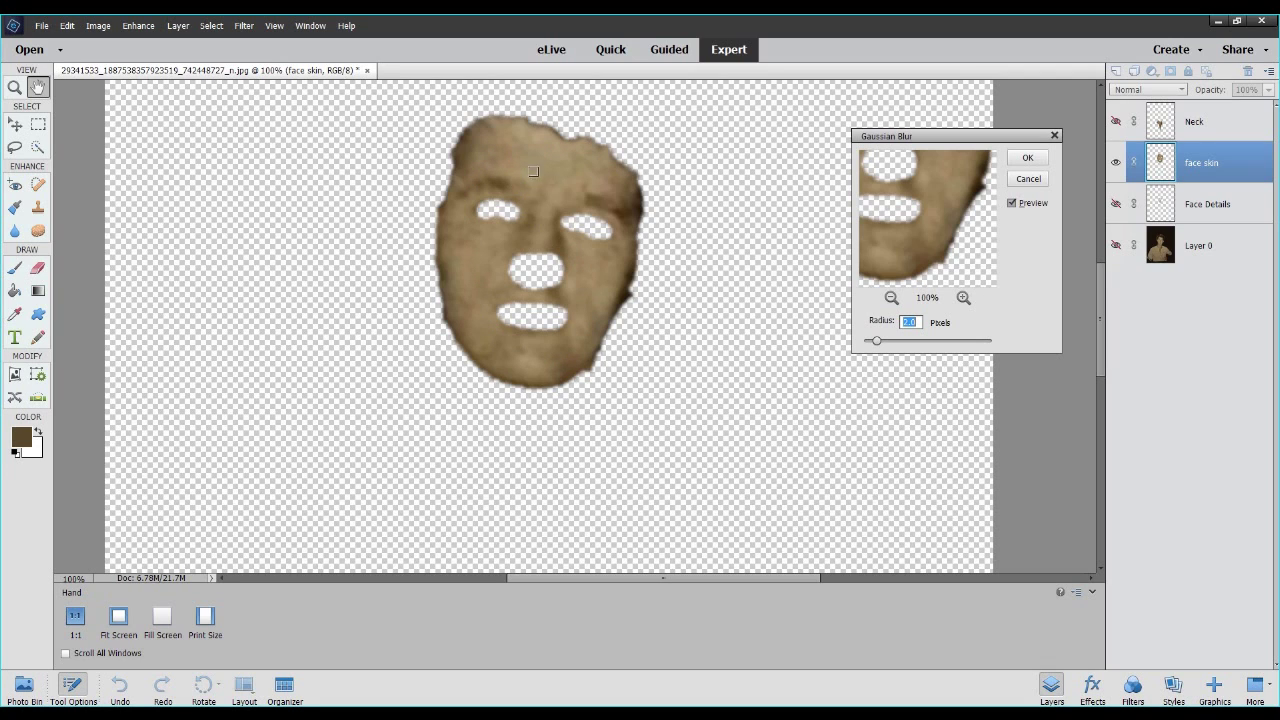
click(1027, 157)
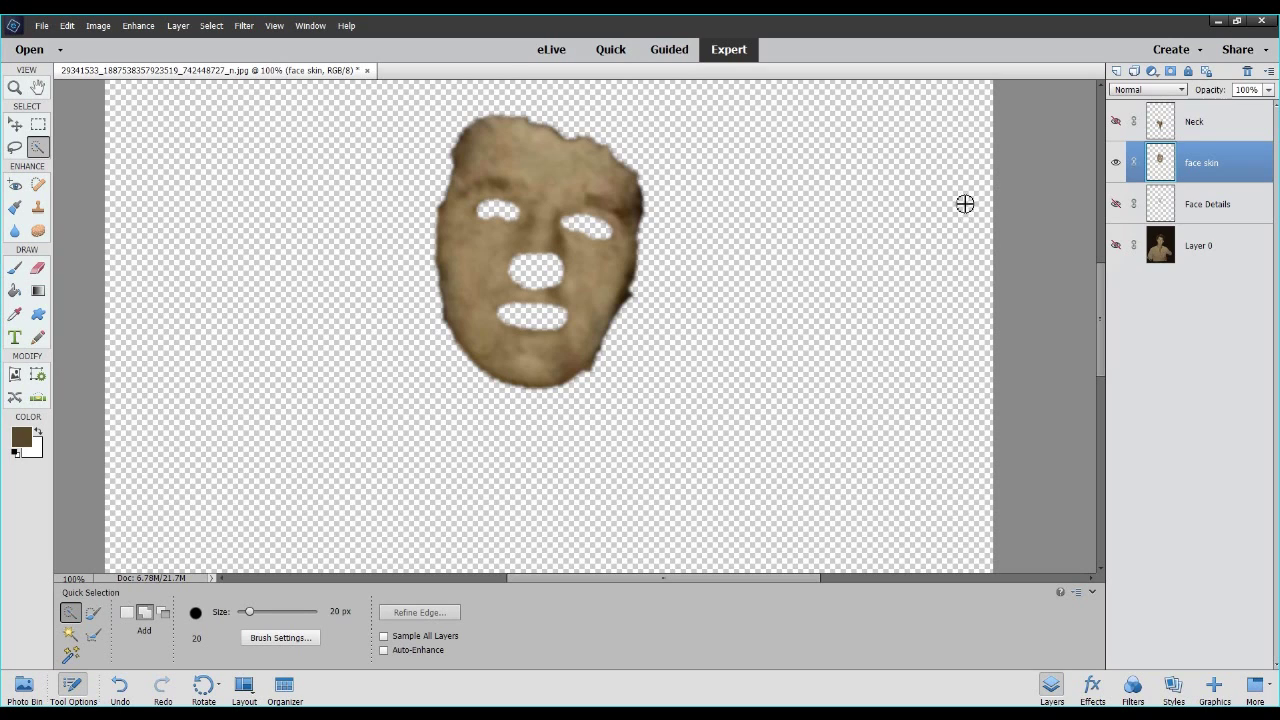
Hide the Neck and face skin layers and show Face Details together with Layer 0.
click(1116, 121)
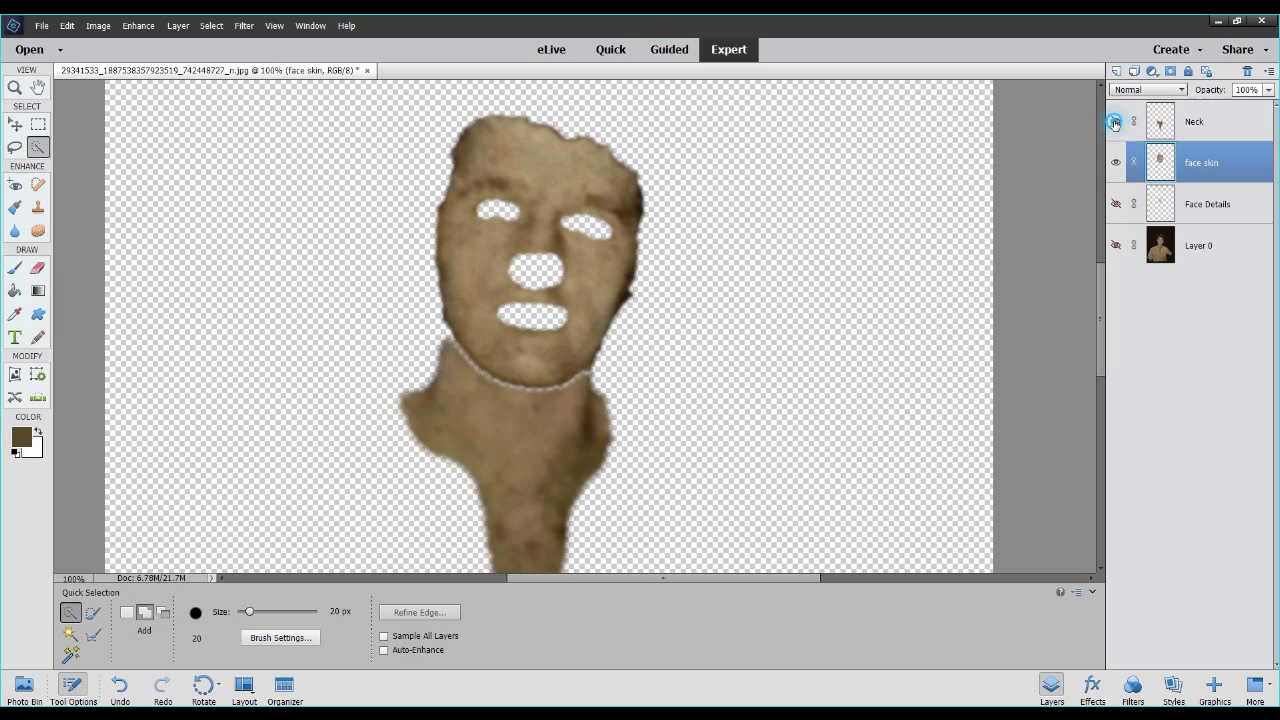
click(1116, 122)
click(1116, 163)
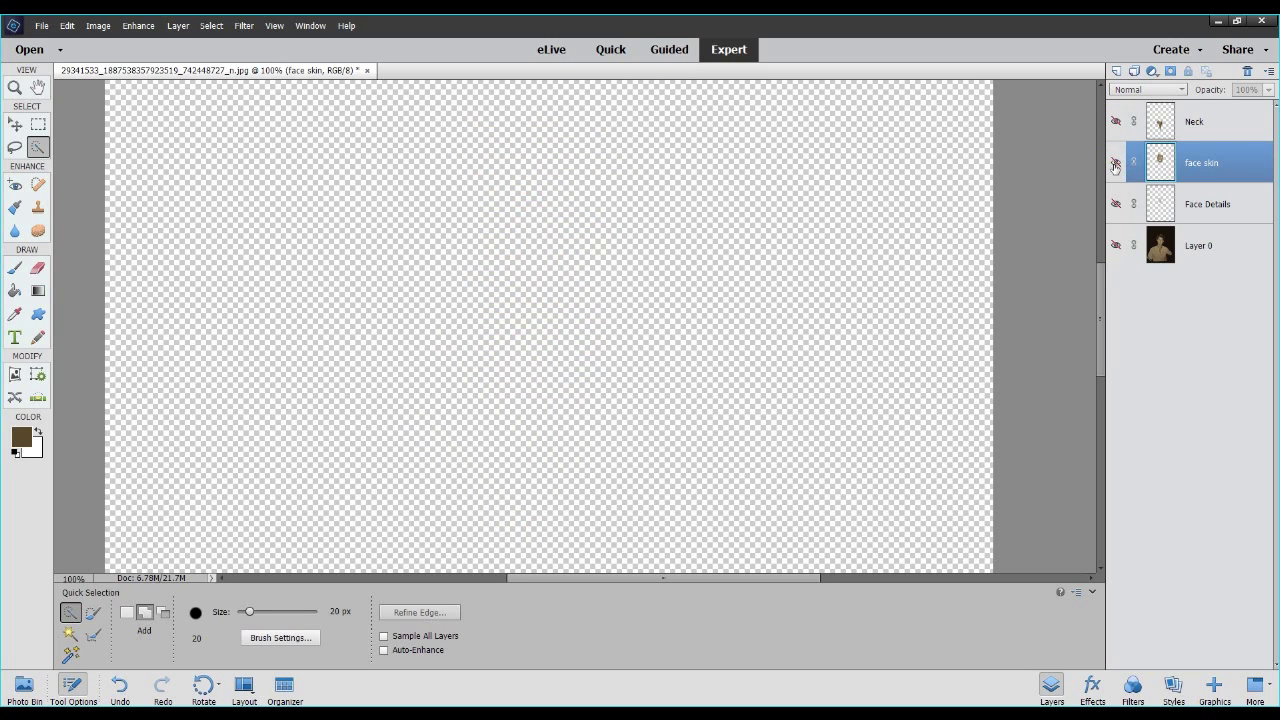
click(1116, 204)
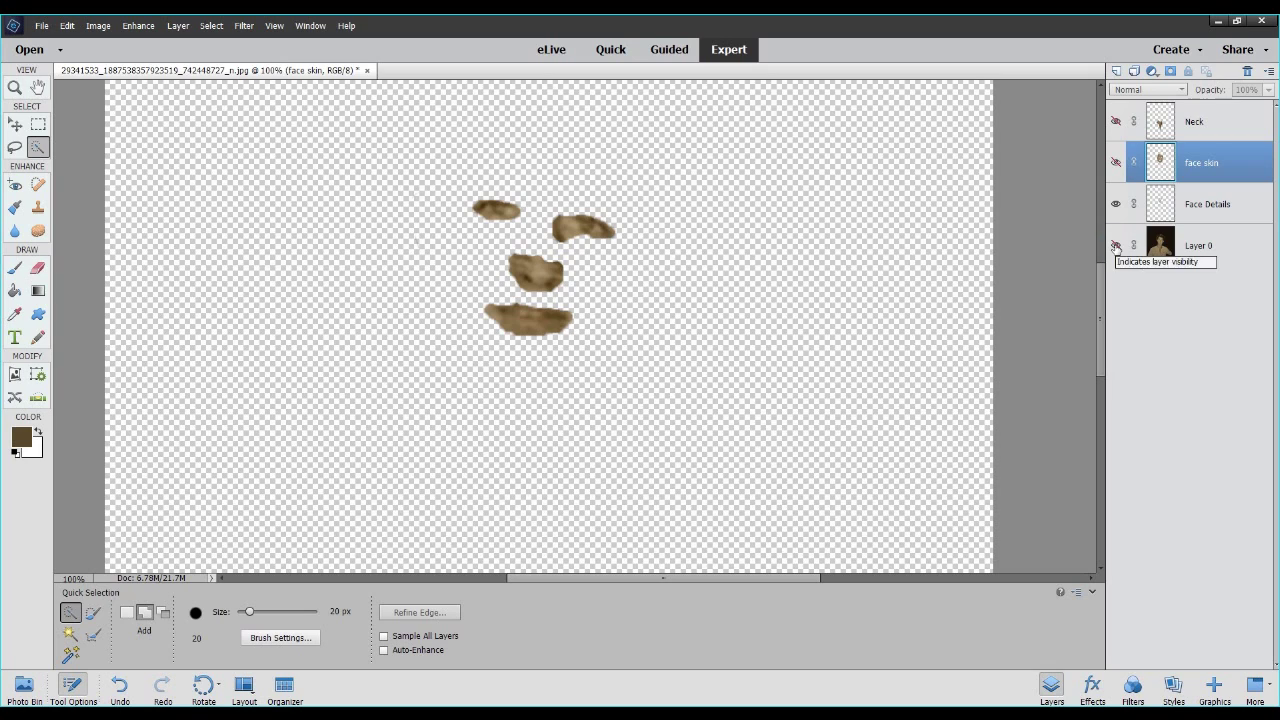
click(1116, 246)
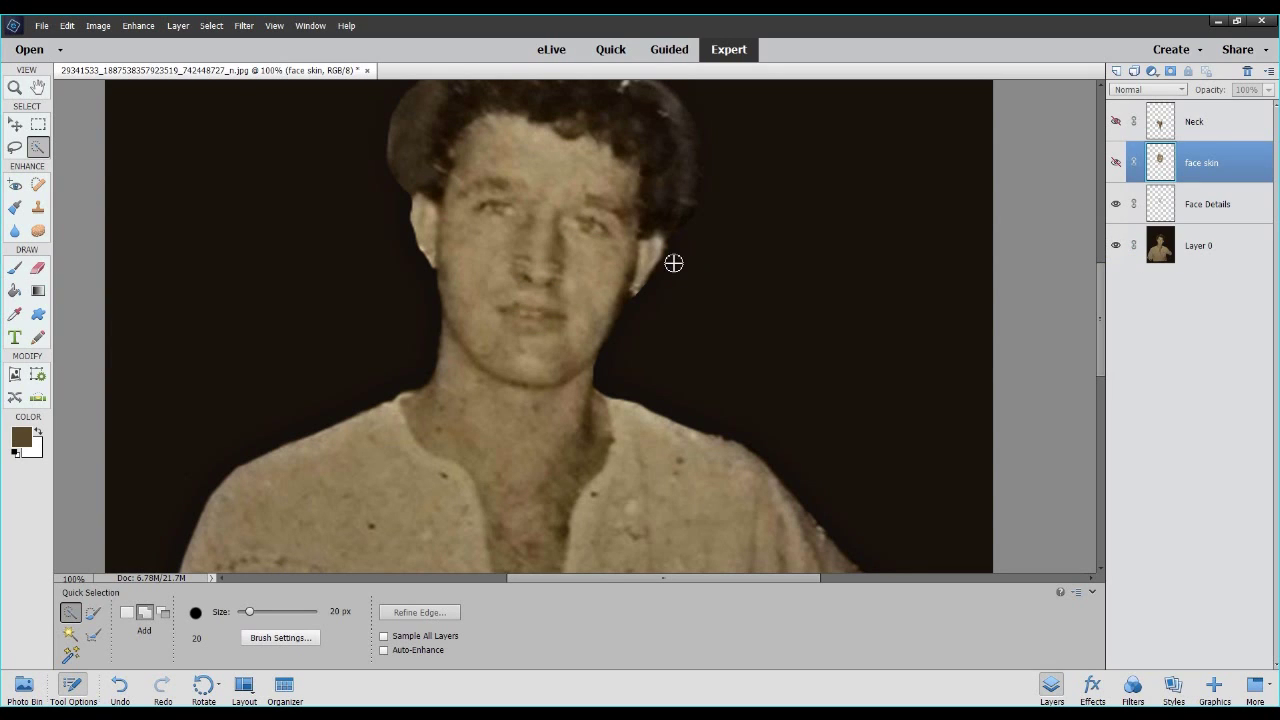
click(247, 26)
click(247, 26)
click(1152, 258)
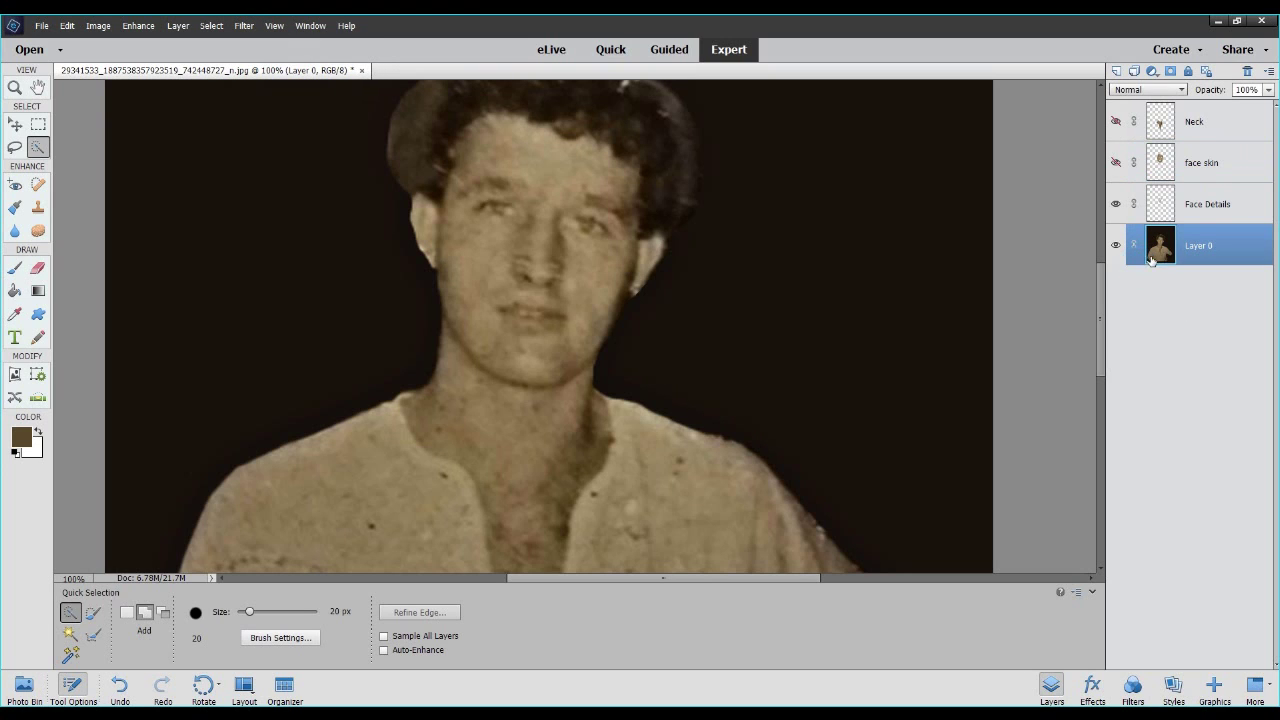
click(246, 26)
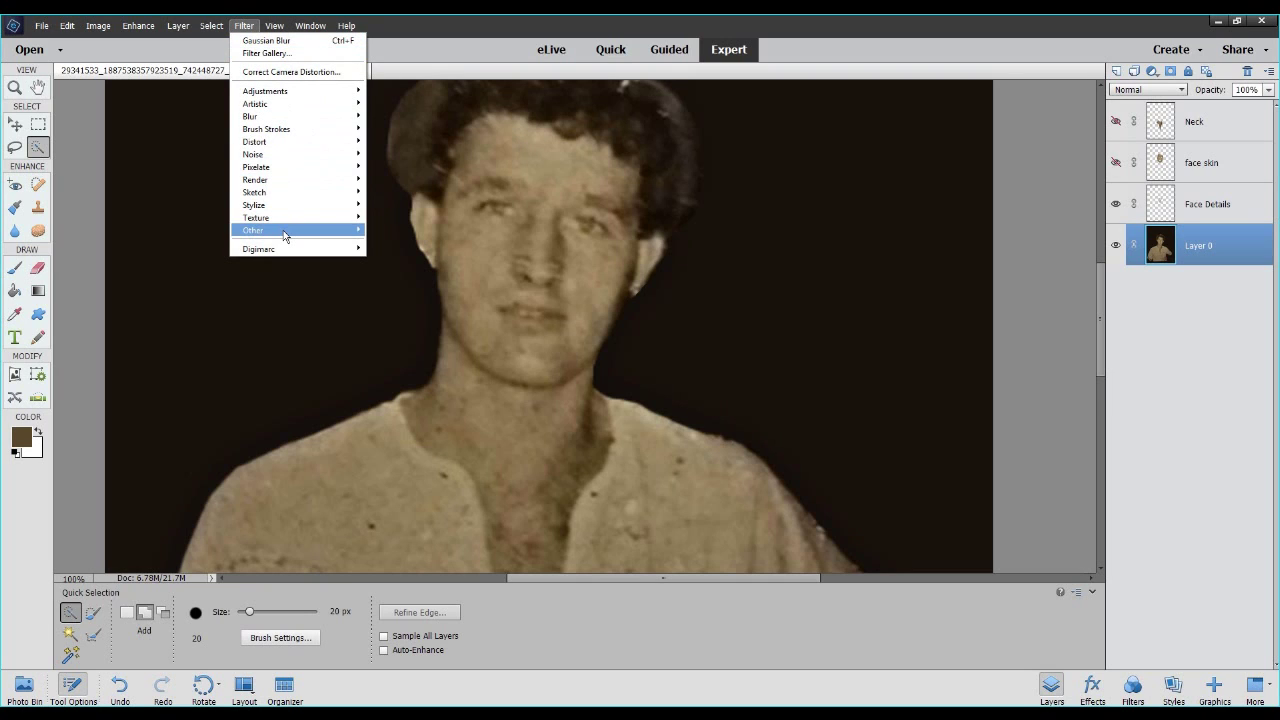
mouse_move(284, 235)
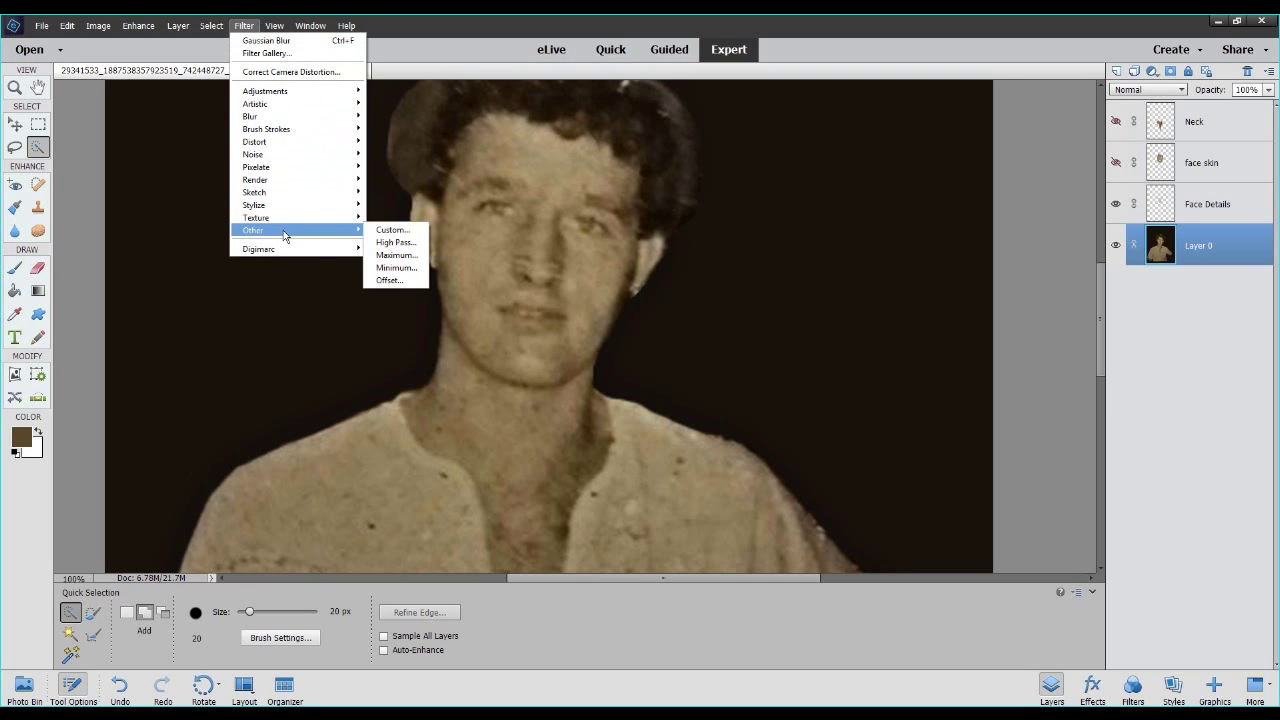
click(383, 242)
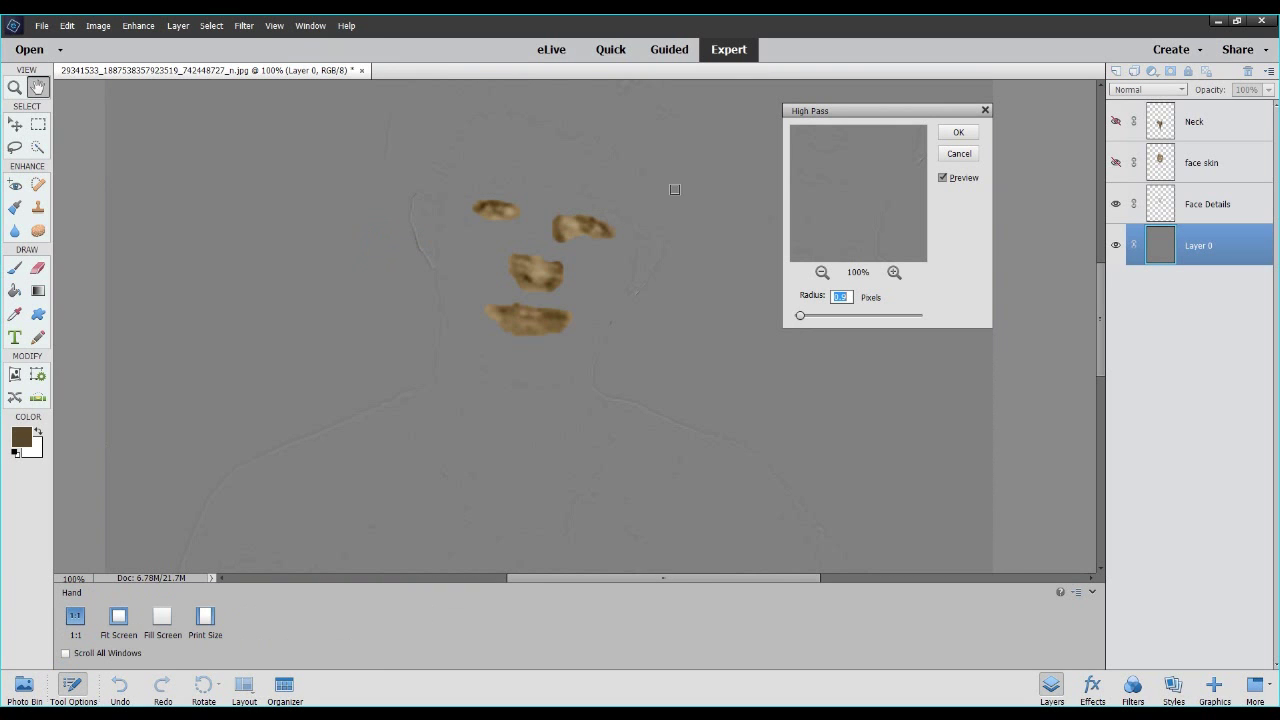
click(986, 111)
Apply a High Pass filter to the Face Details layer.
click(1172, 215)
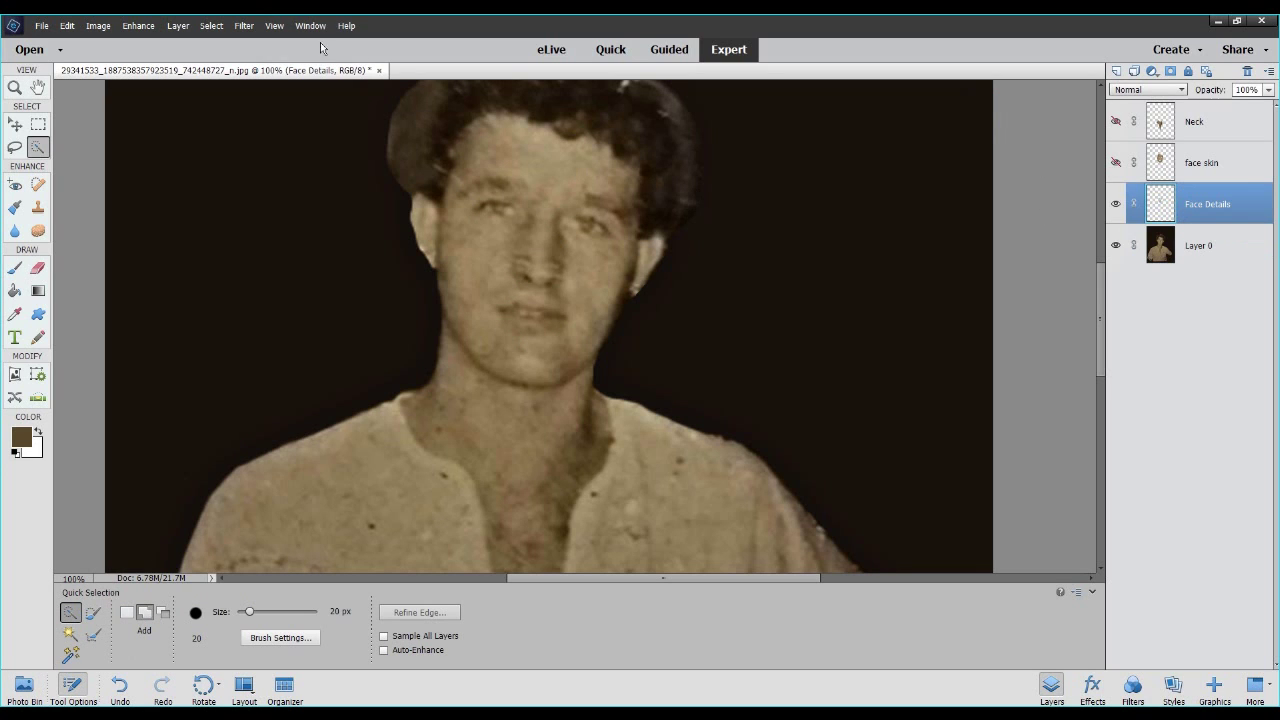
click(234, 28)
mouse_move(286, 230)
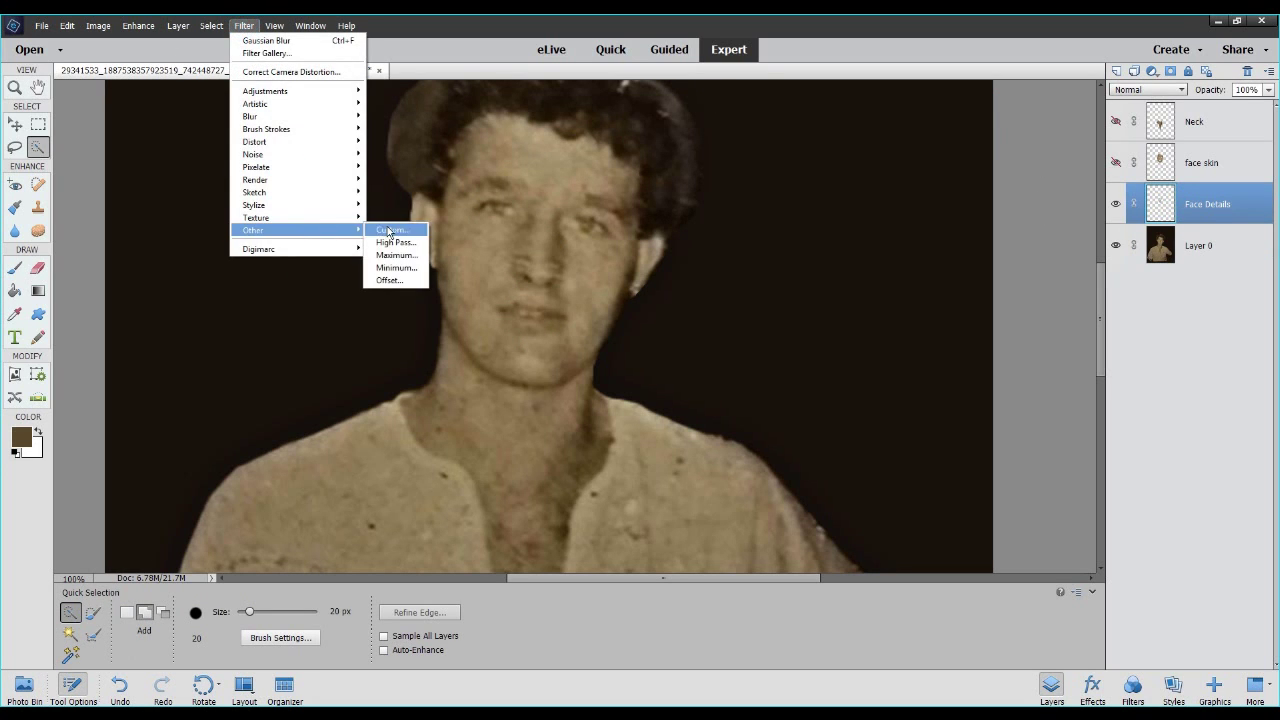
click(395, 242)
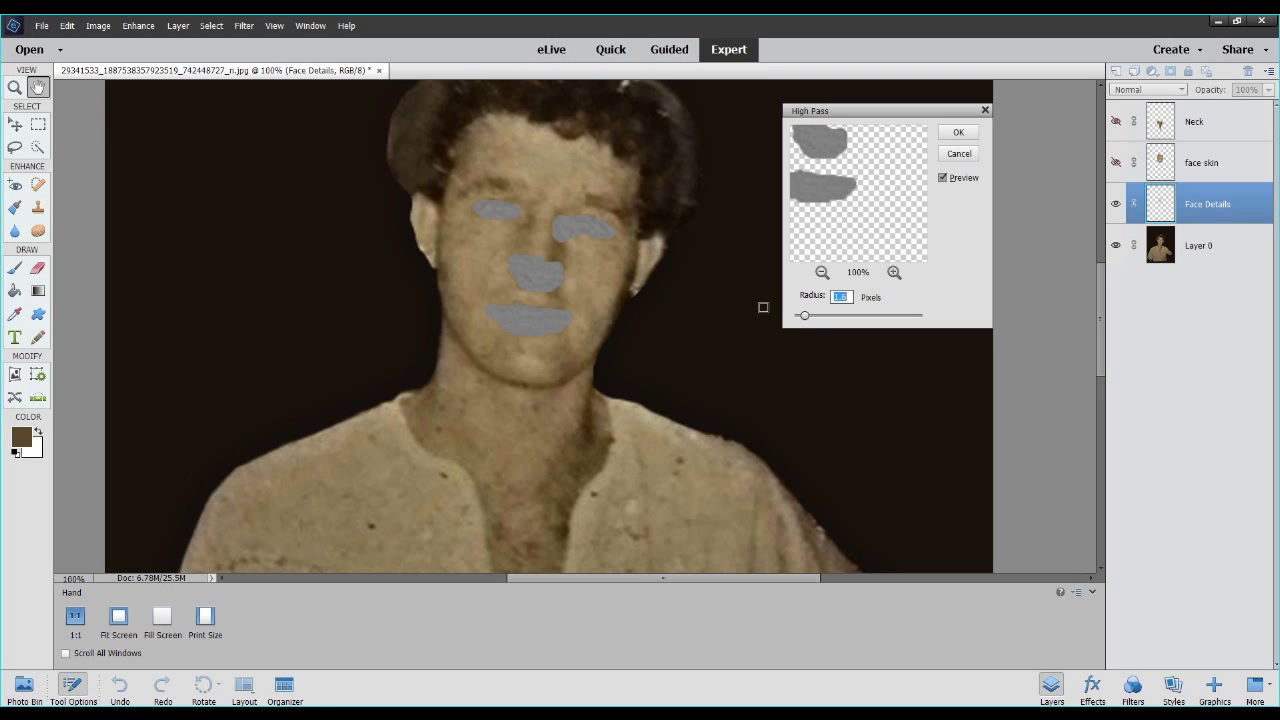
click(958, 132)
Try Soft Light, Hard Light, Vivid Light and Linear Light blending on the Face Details layer and settle on Hard Light.
click(1150, 90)
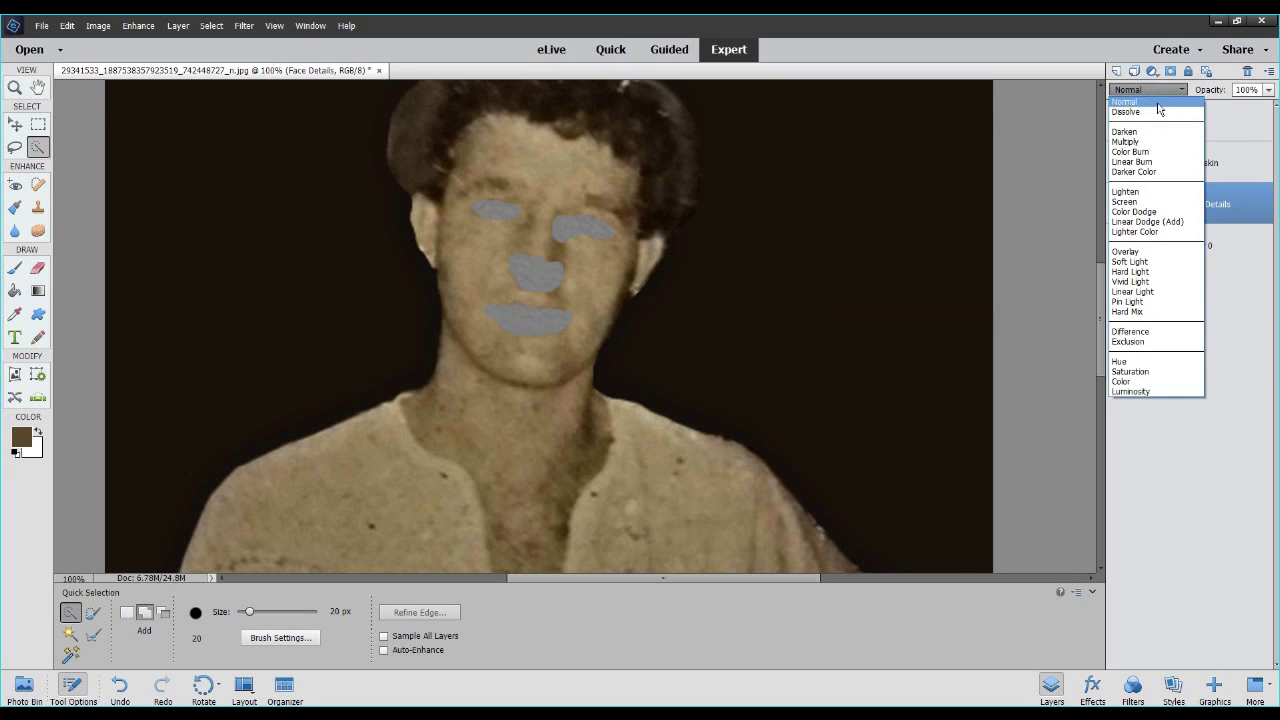
click(1130, 261)
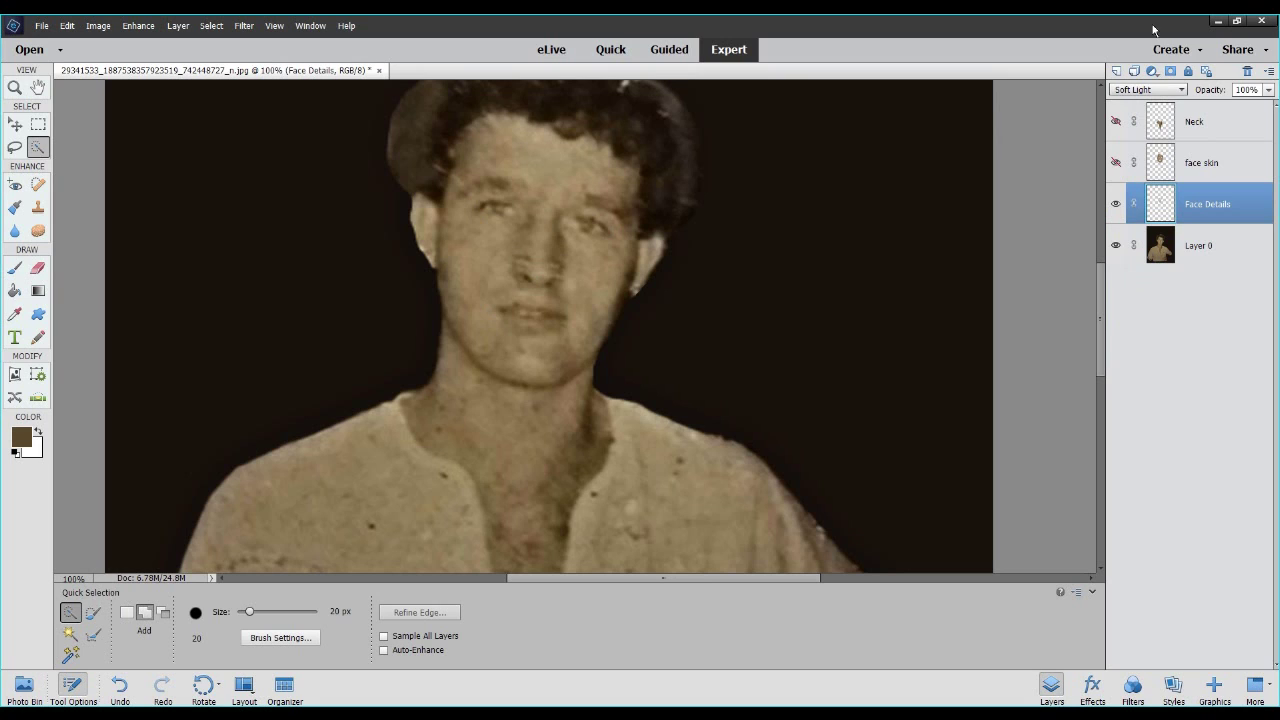
click(1150, 90)
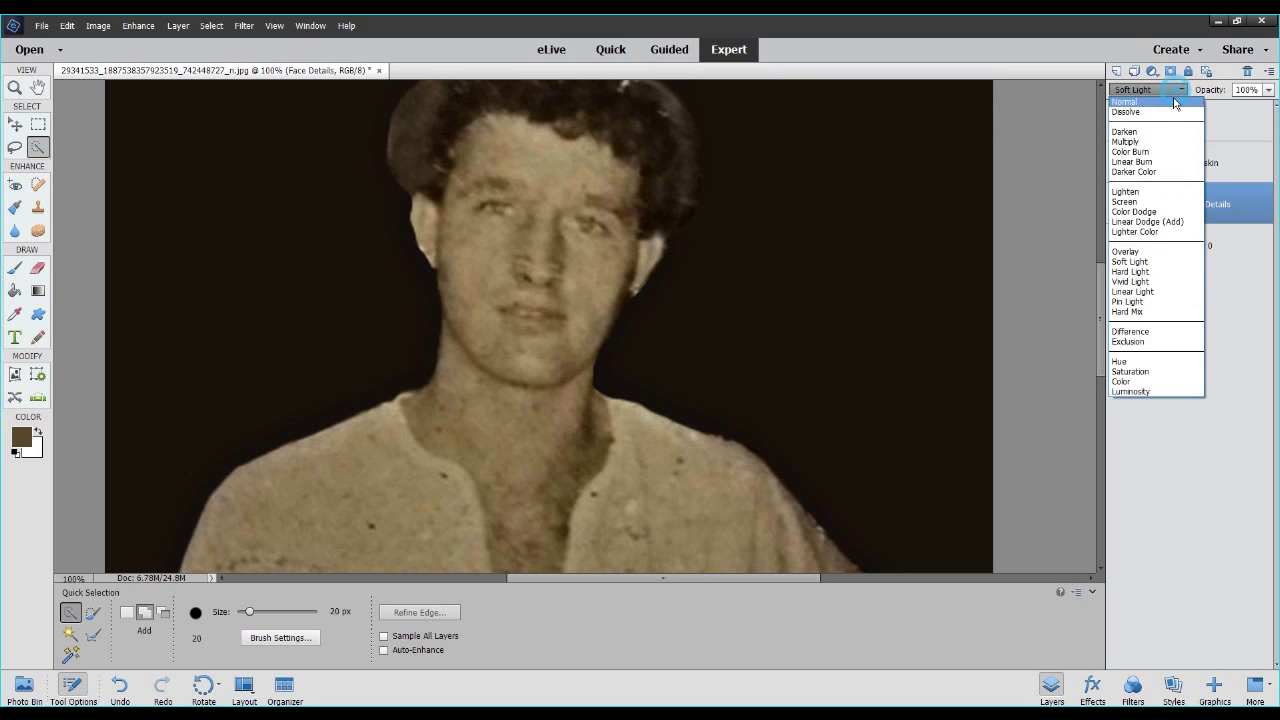
click(1156, 273)
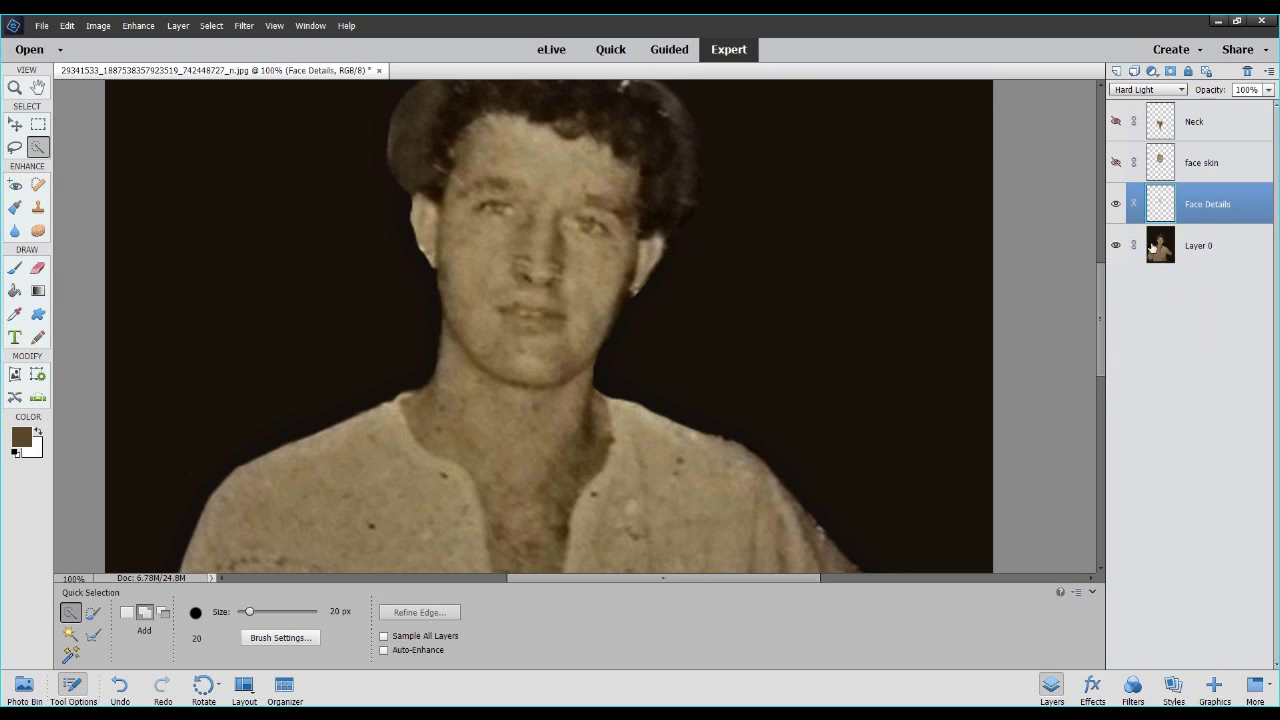
click(1180, 91)
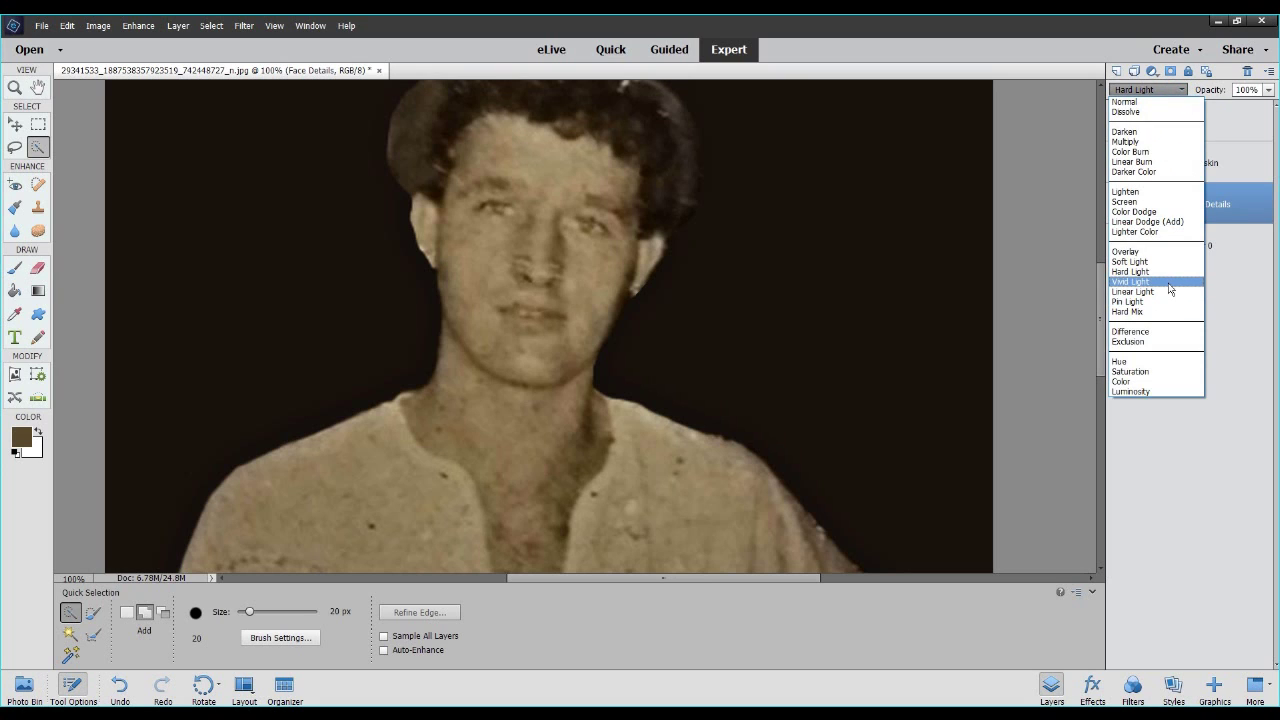
click(1170, 282)
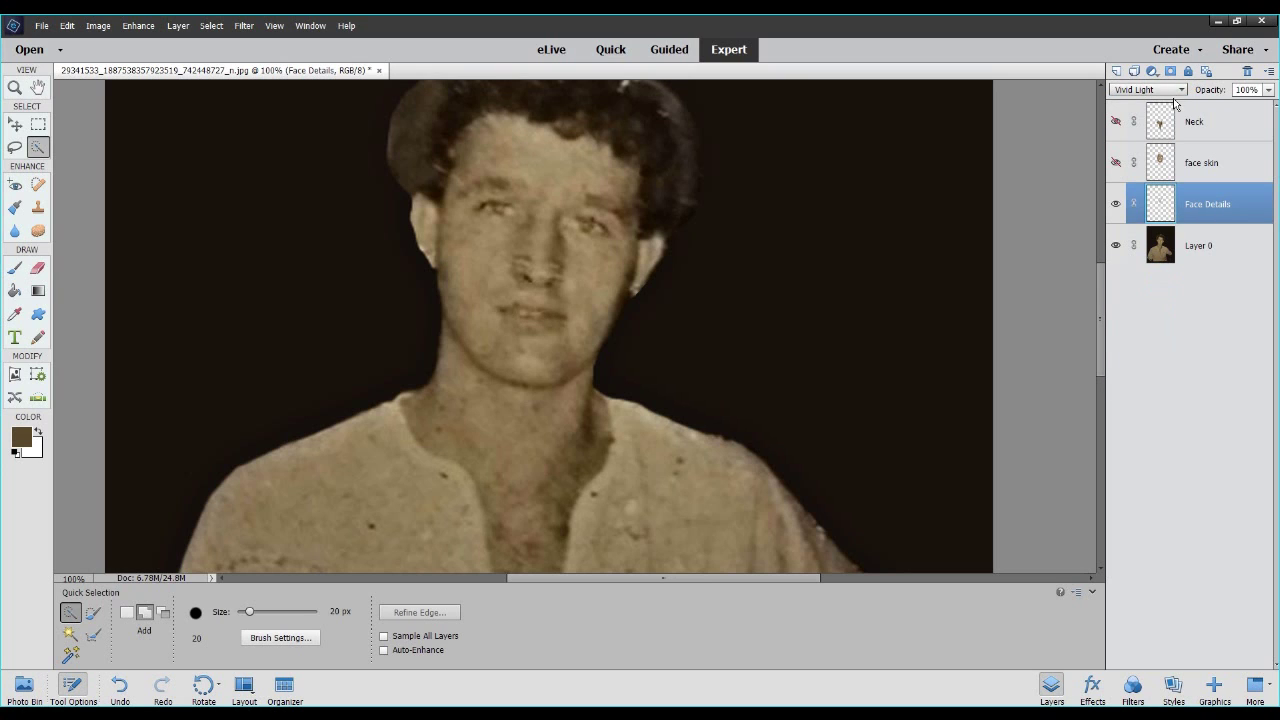
click(1175, 91)
click(1150, 291)
click(1162, 90)
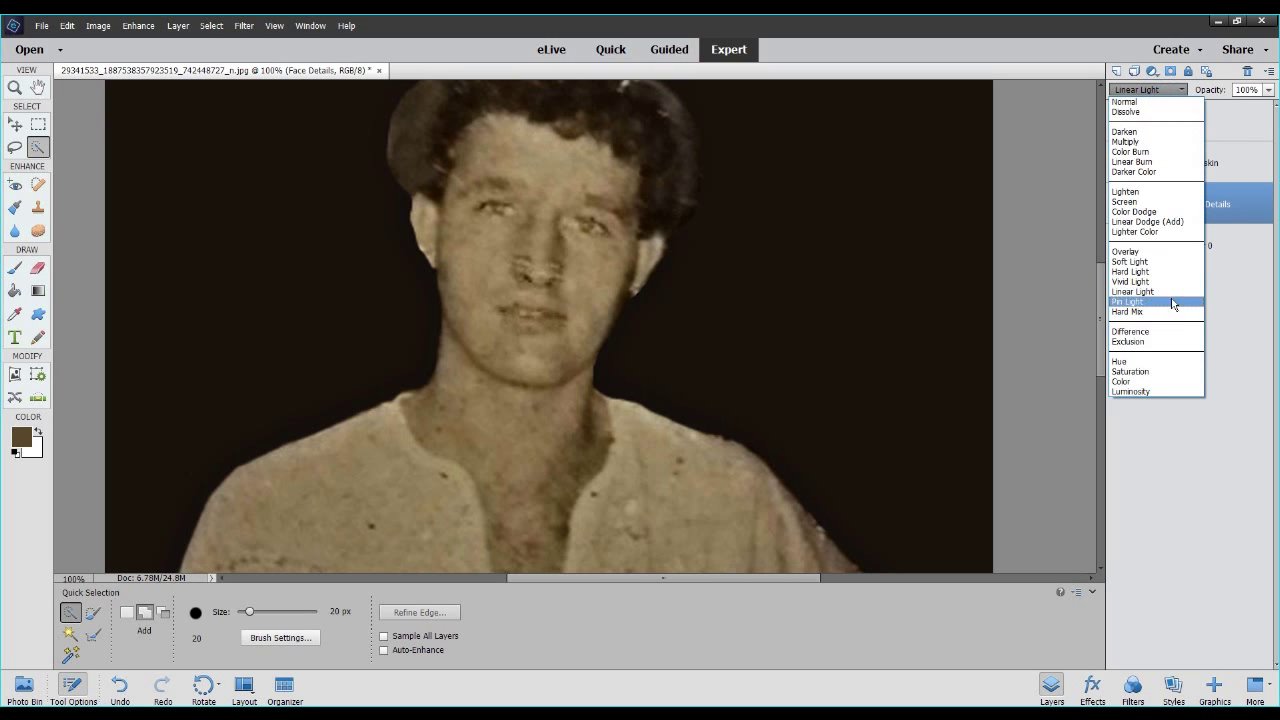
click(1164, 273)
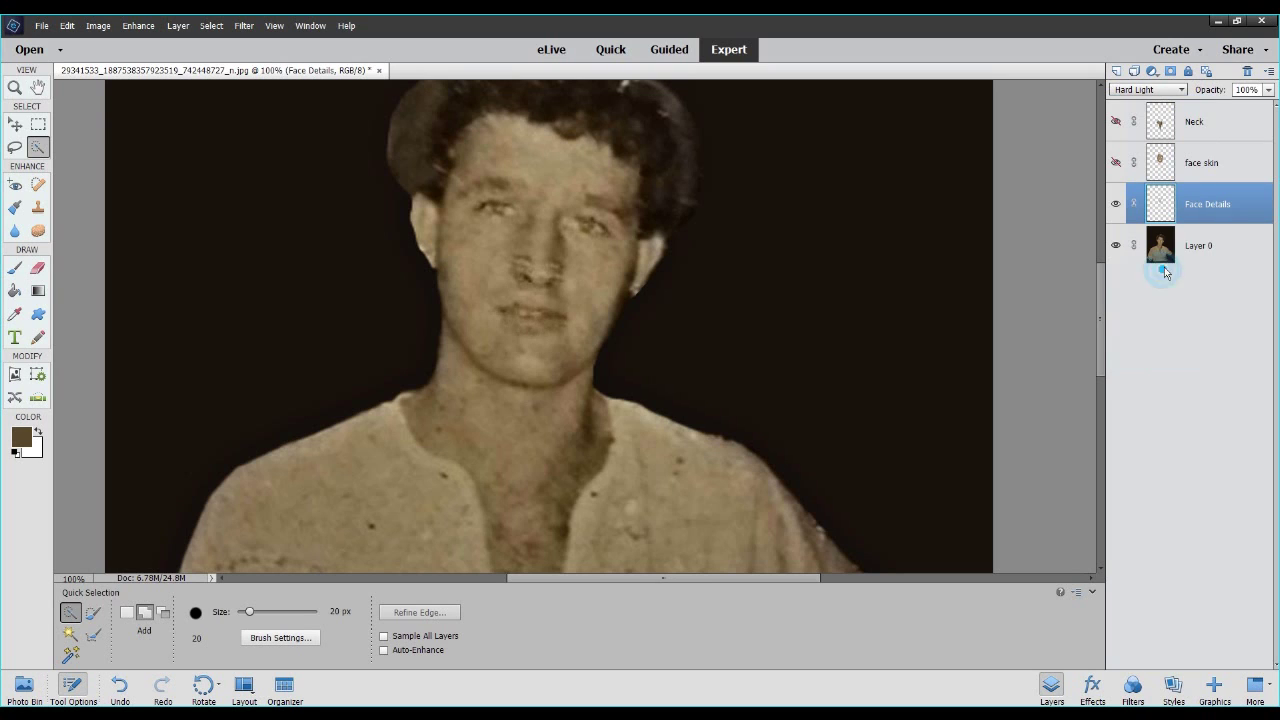
Toggle the Face Details layer's visibility repeatedly to compare the eyes, nose and mouth with and without the sharpening.
click(1116, 205)
click(1116, 205)
click(1116, 205)
click(1116, 205)
click(1116, 205)
click(1116, 205)
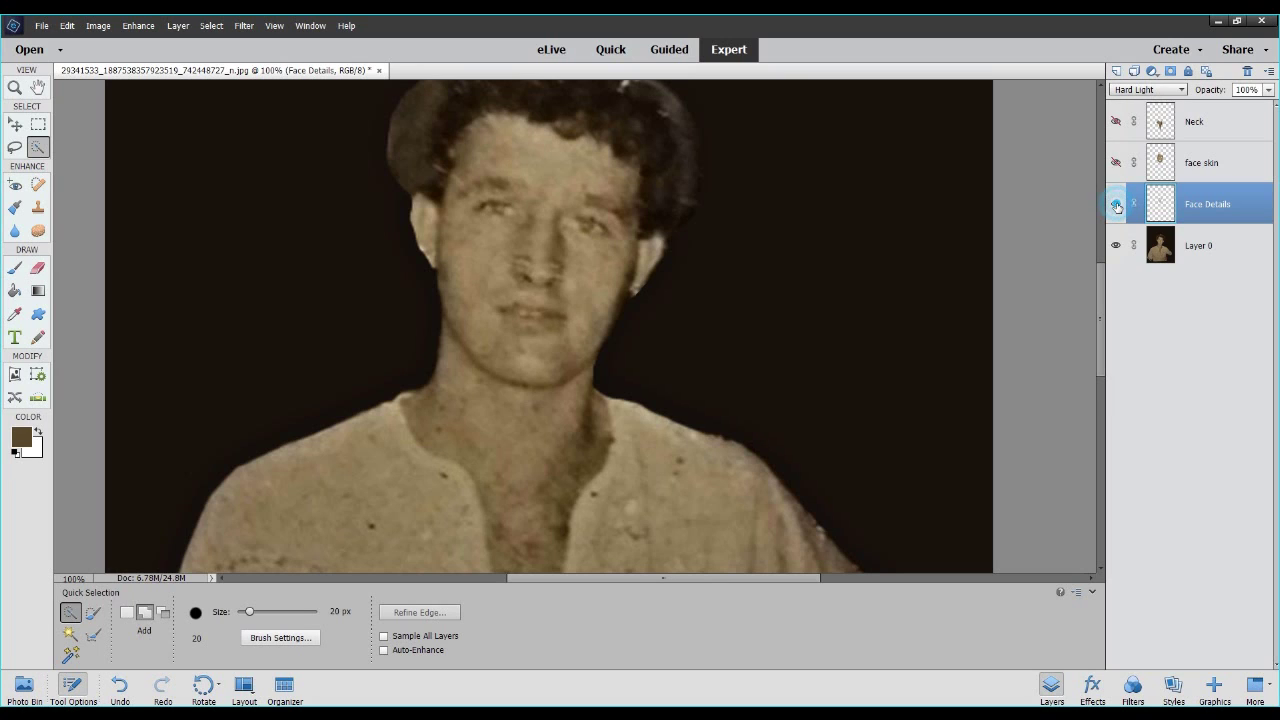
click(1116, 205)
click(1116, 205)
click(1116, 205)
click(1116, 205)
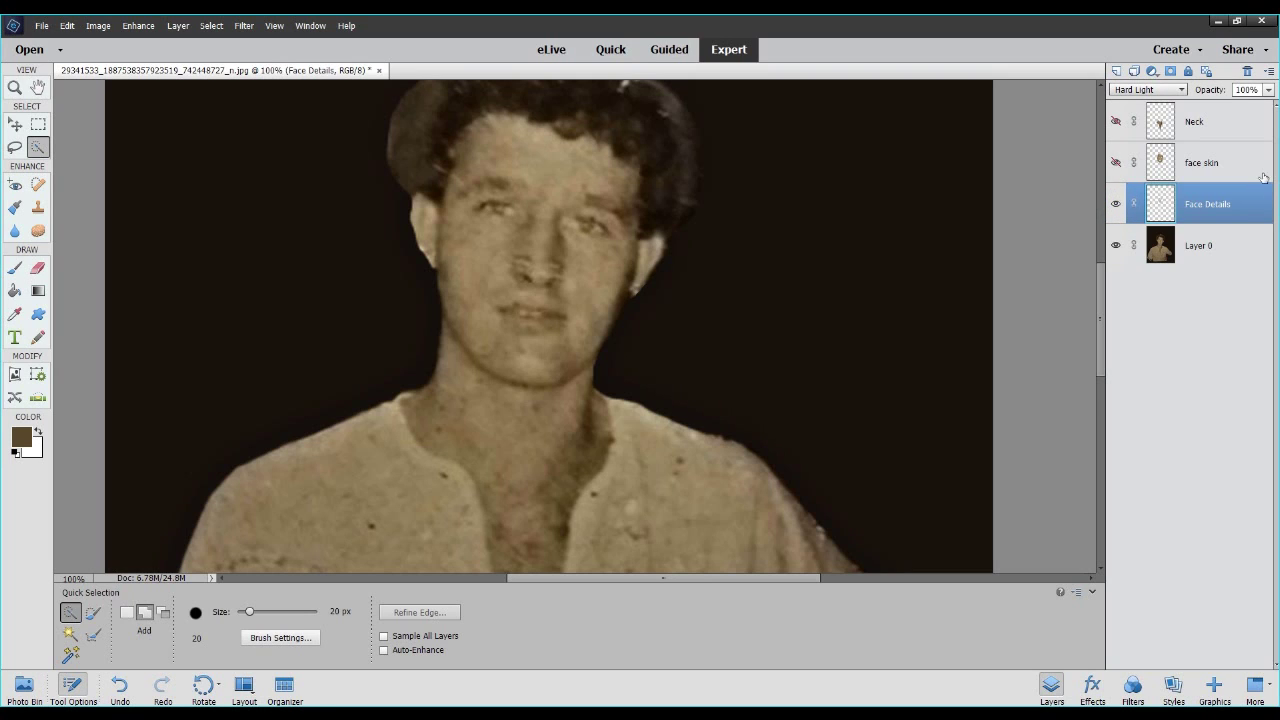
Compare the face with and without the face skin layer, and leave both face skin and Neck visible.
click(1117, 162)
click(1117, 162)
click(1117, 162)
click(1117, 162)
click(1117, 162)
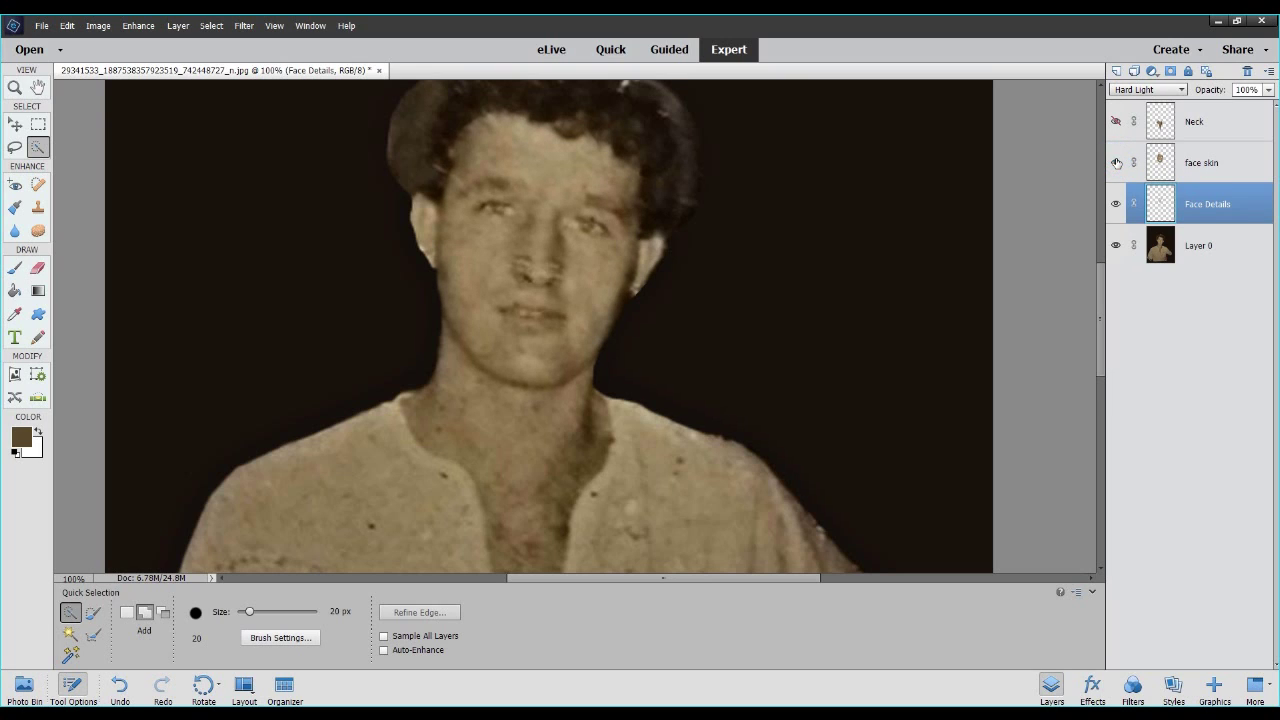
click(1117, 162)
click(1117, 122)
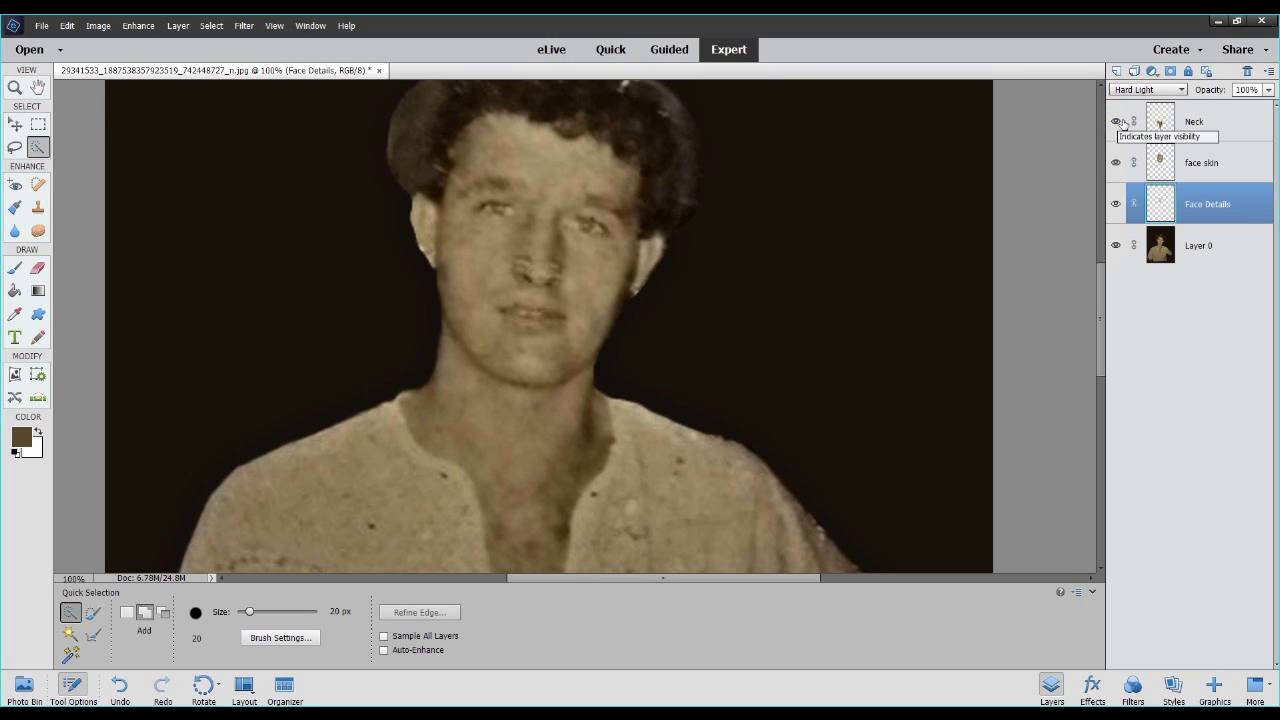
Move the Face Details layer to the top of the layer stack and place Neck below face skin.
click(1171, 207)
drag(1172, 209, 1162, 106)
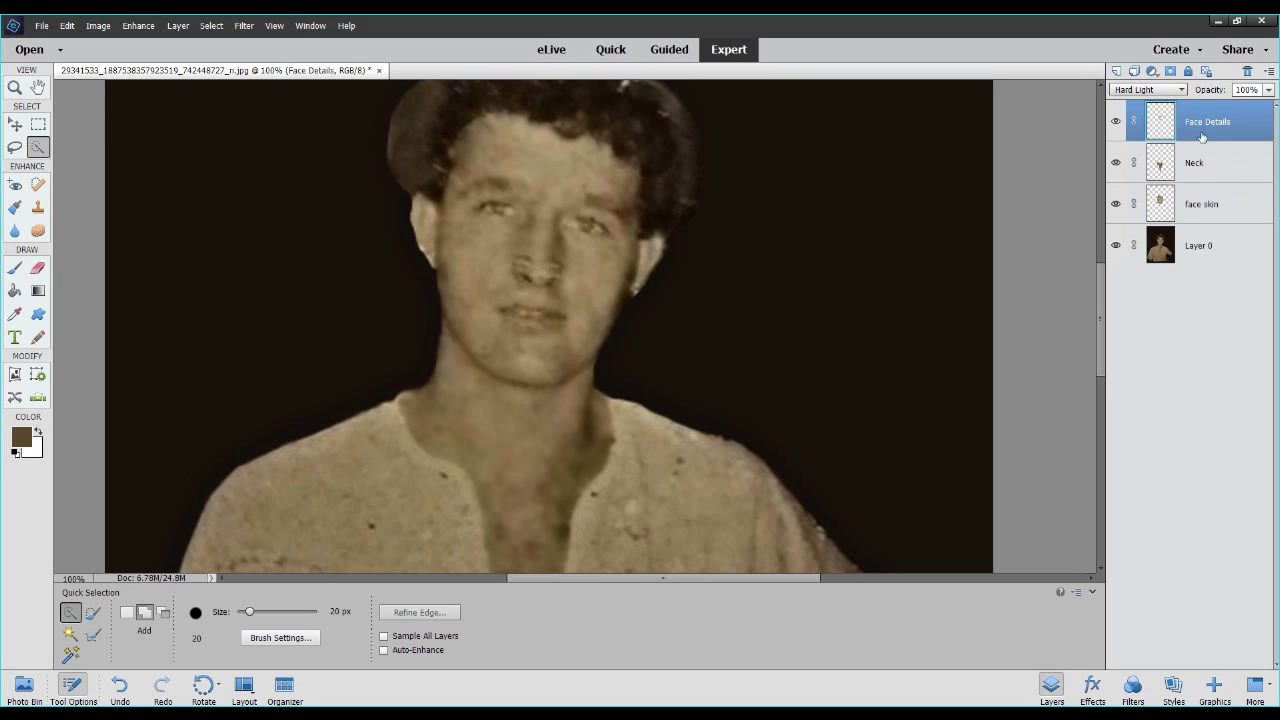
drag(1162, 163, 1168, 212)
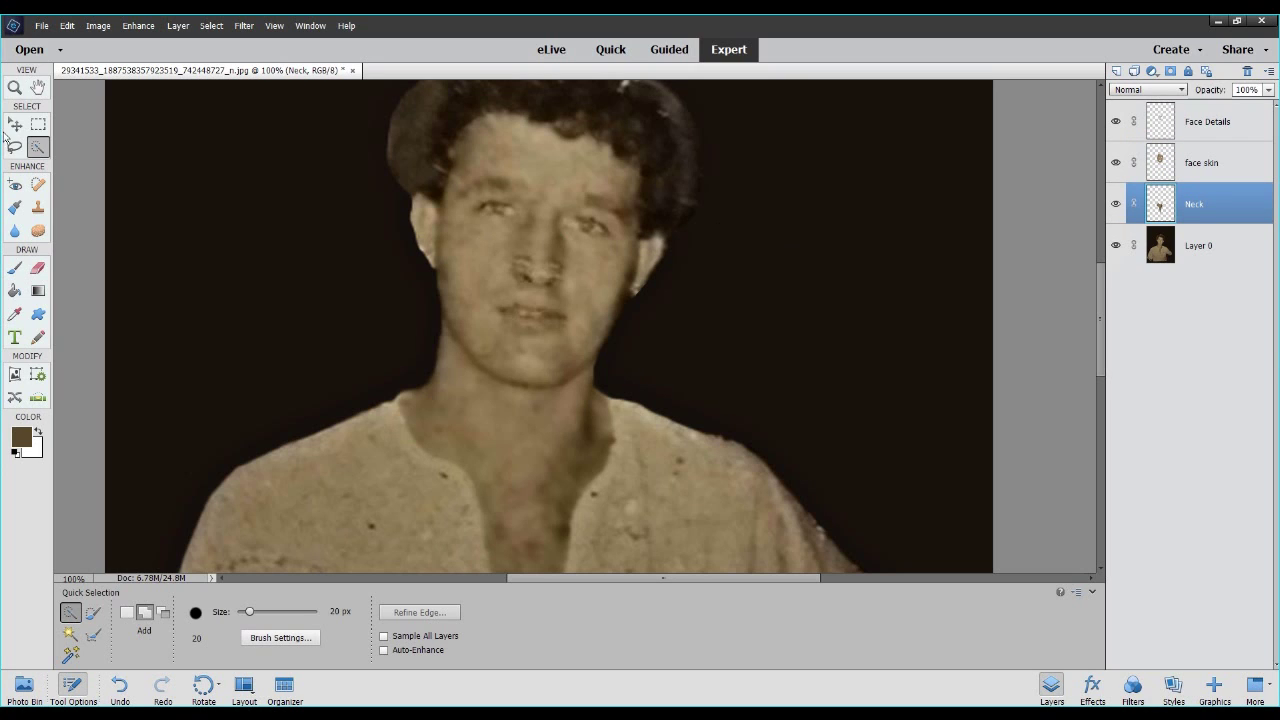
Fit the whole portrait on screen and compare it with the Face Details, face skin and Neck layers hidden and shown.
click(15, 88)
right_click(400, 172)
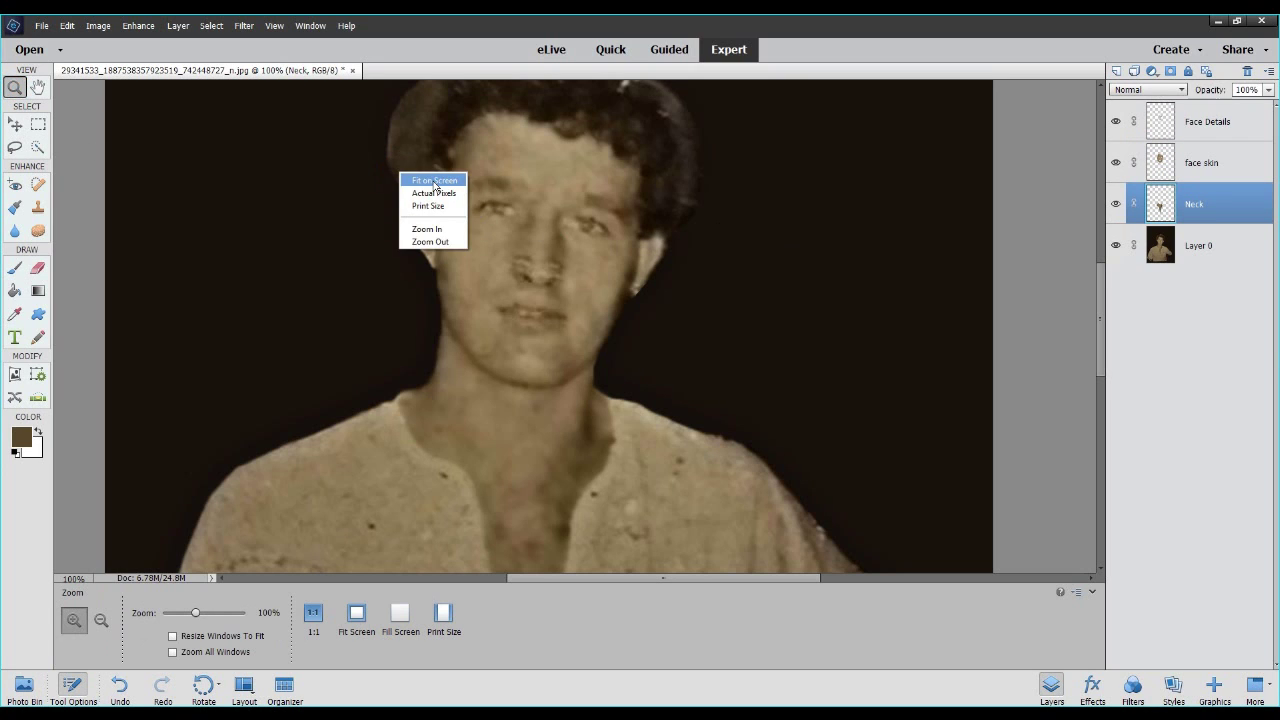
click(432, 180)
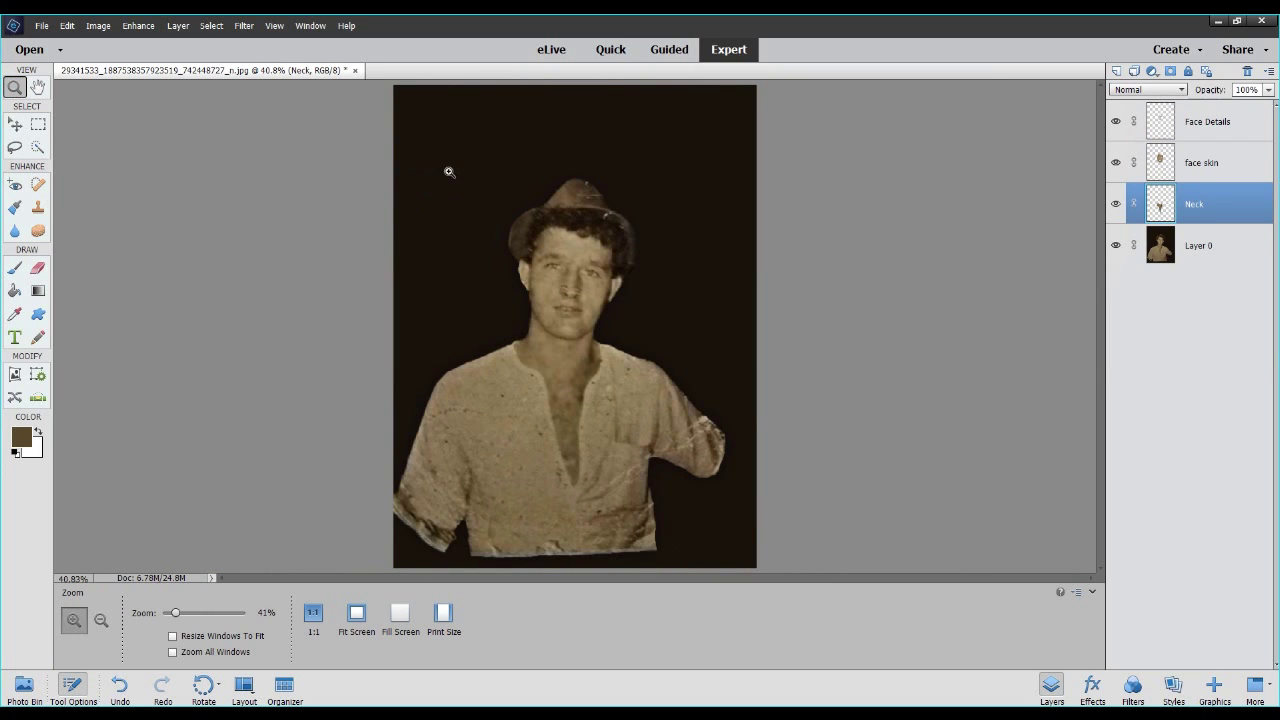
click(1116, 122)
click(1116, 163)
click(1116, 205)
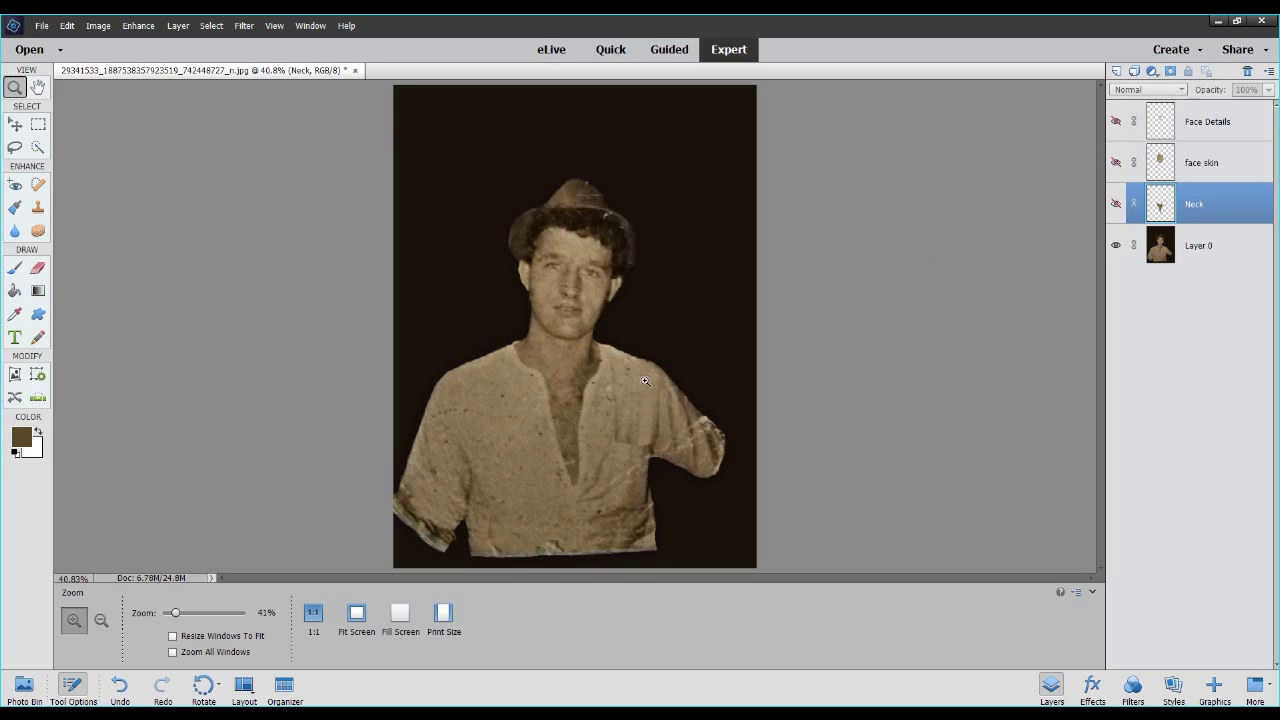
click(1116, 205)
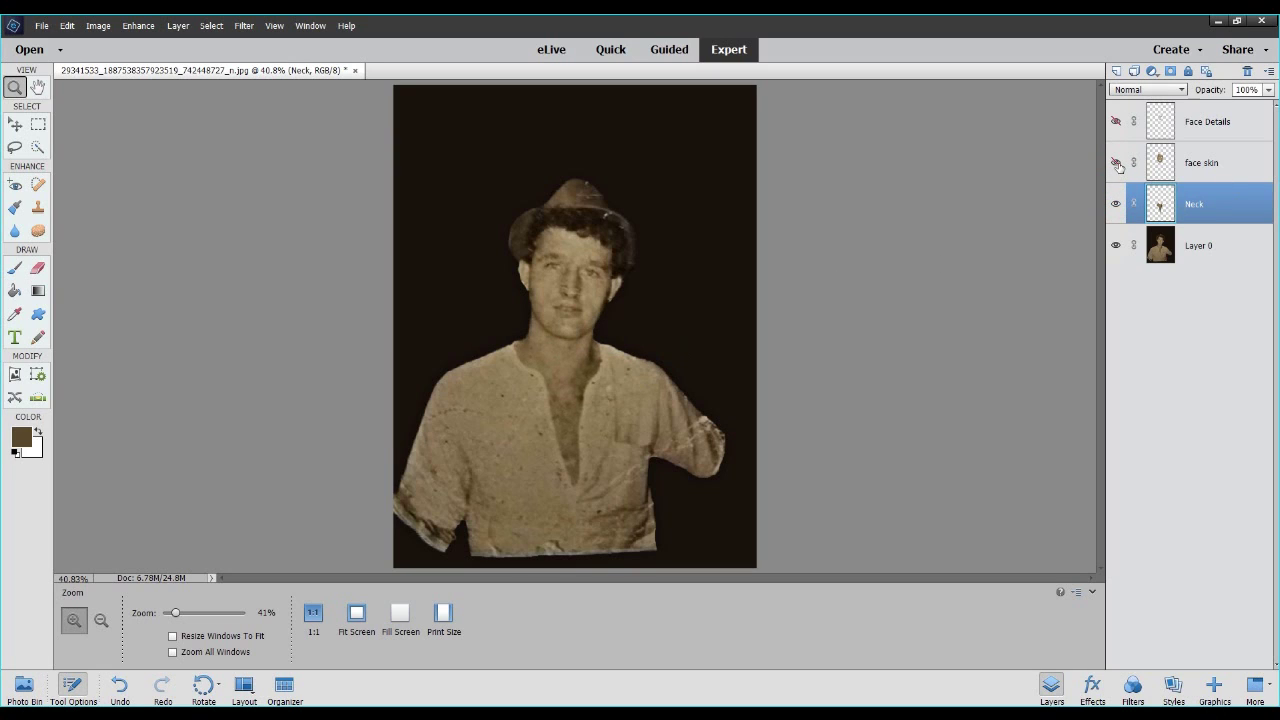
click(1116, 163)
click(1116, 121)
click(1117, 121)
Examine the eyes, eyebrows and nose up close, settling on a 300% view of the face.
click(595, 268)
click(569, 274)
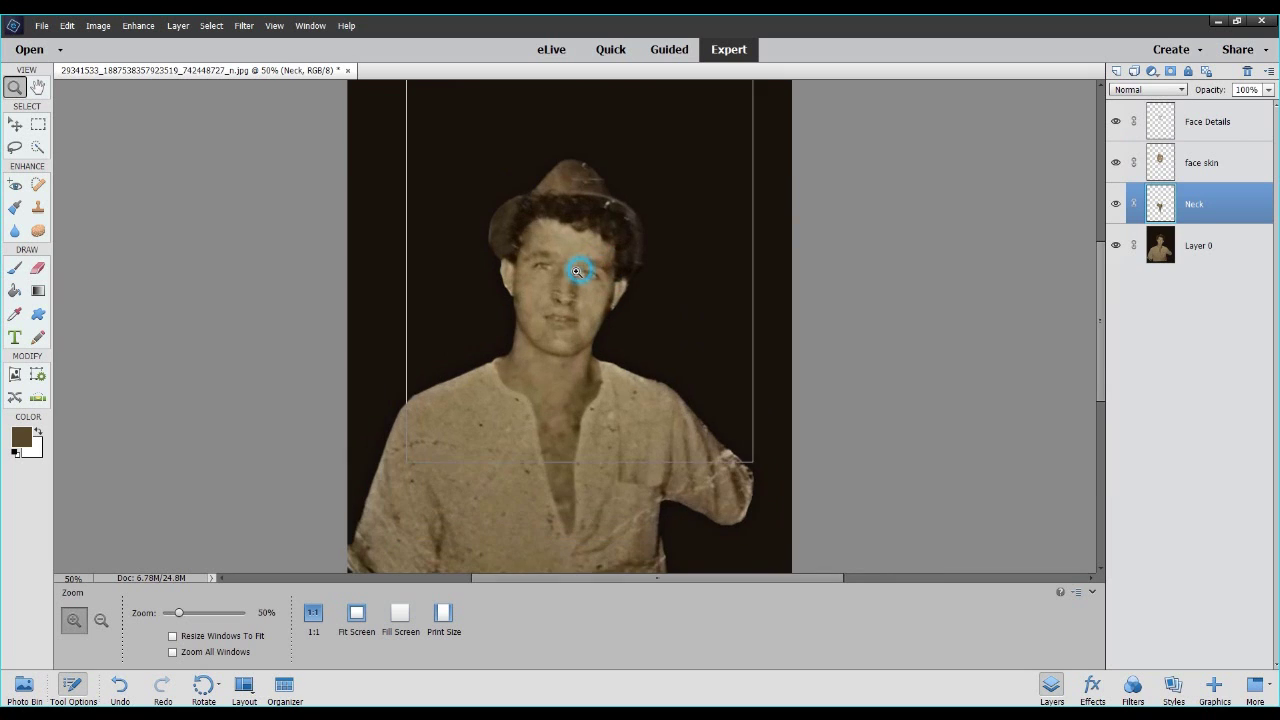
click(567, 273)
right_click(557, 284)
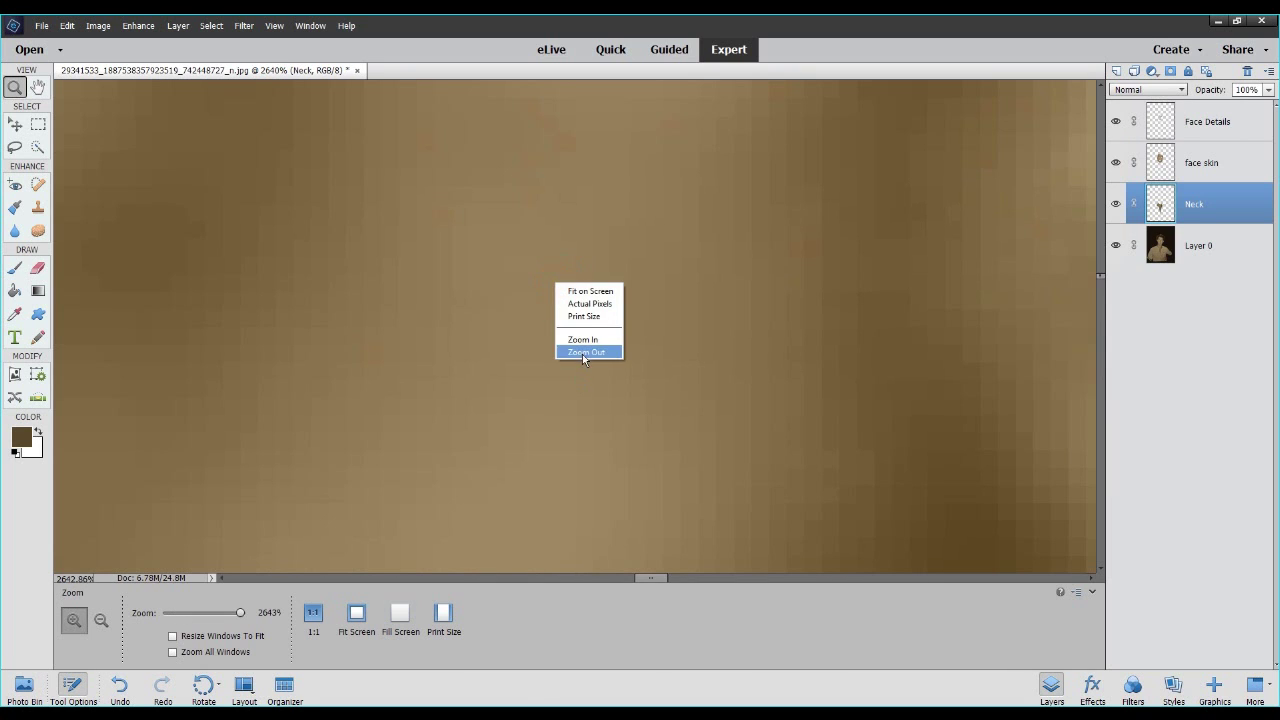
click(583, 352)
right_click(585, 350)
click(605, 413)
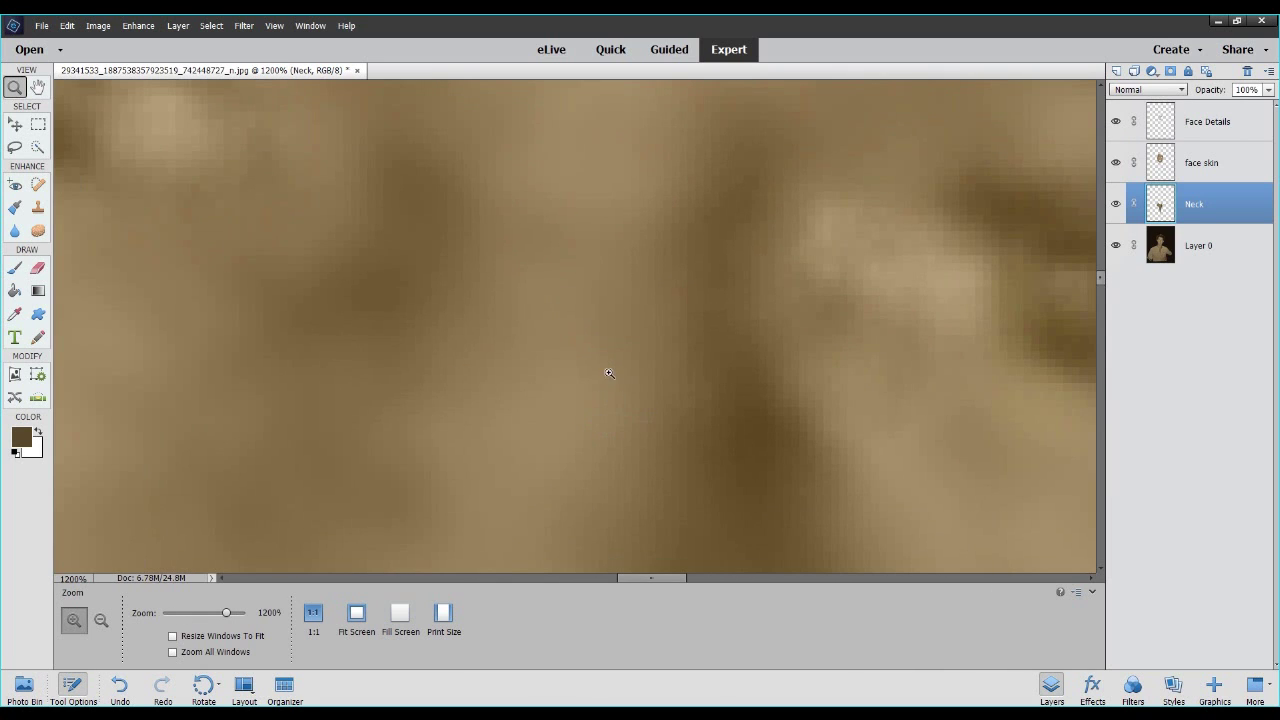
right_click(609, 374)
click(640, 443)
right_click(632, 383)
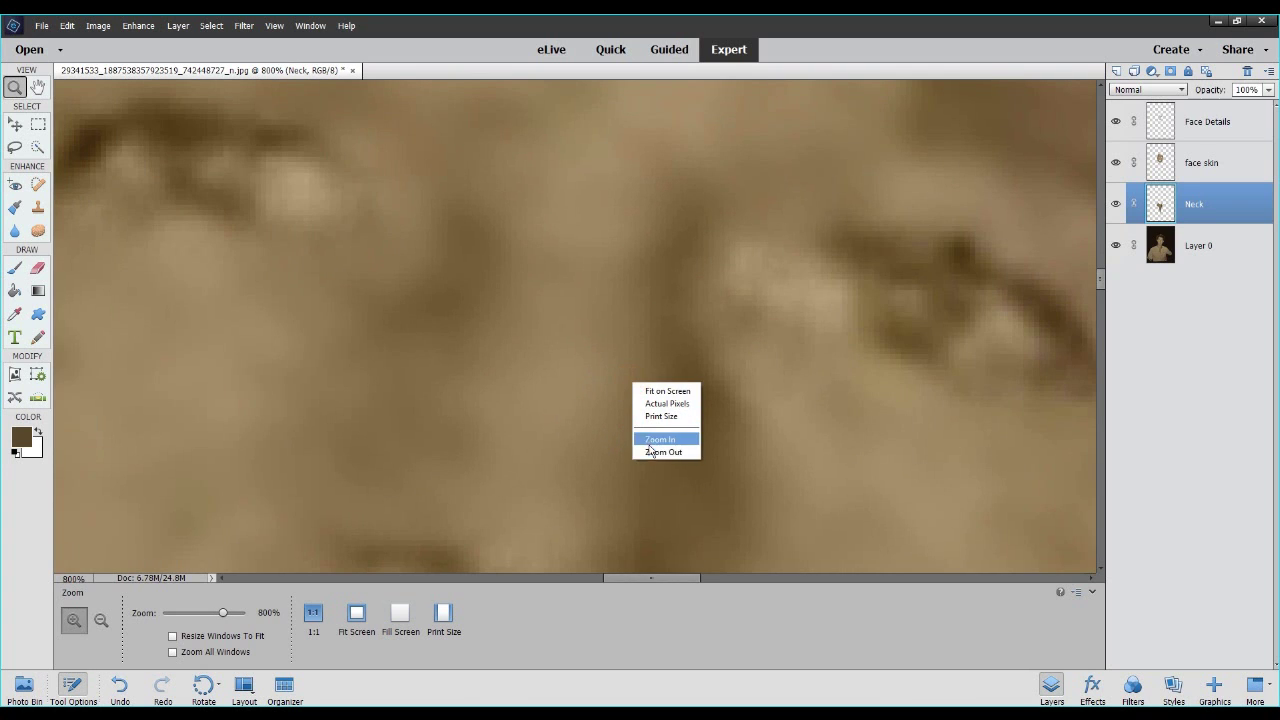
click(652, 452)
right_click(645, 404)
click(663, 471)
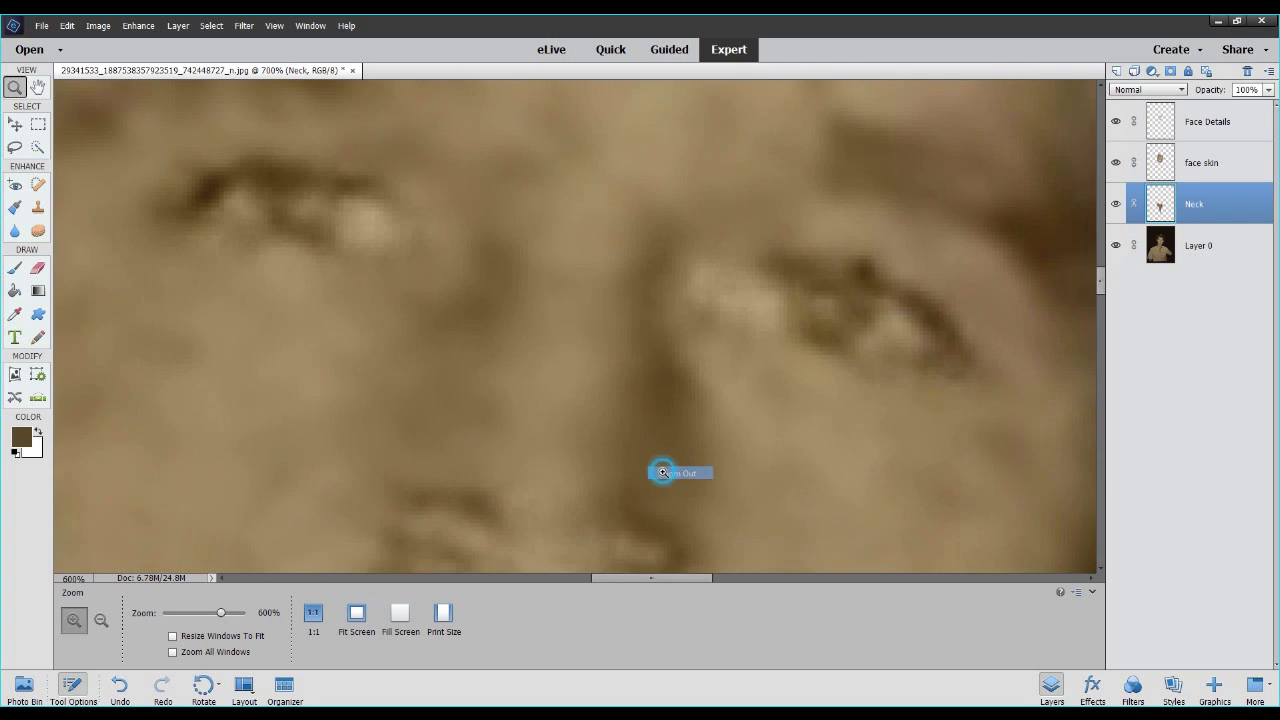
right_click(660, 393)
click(677, 462)
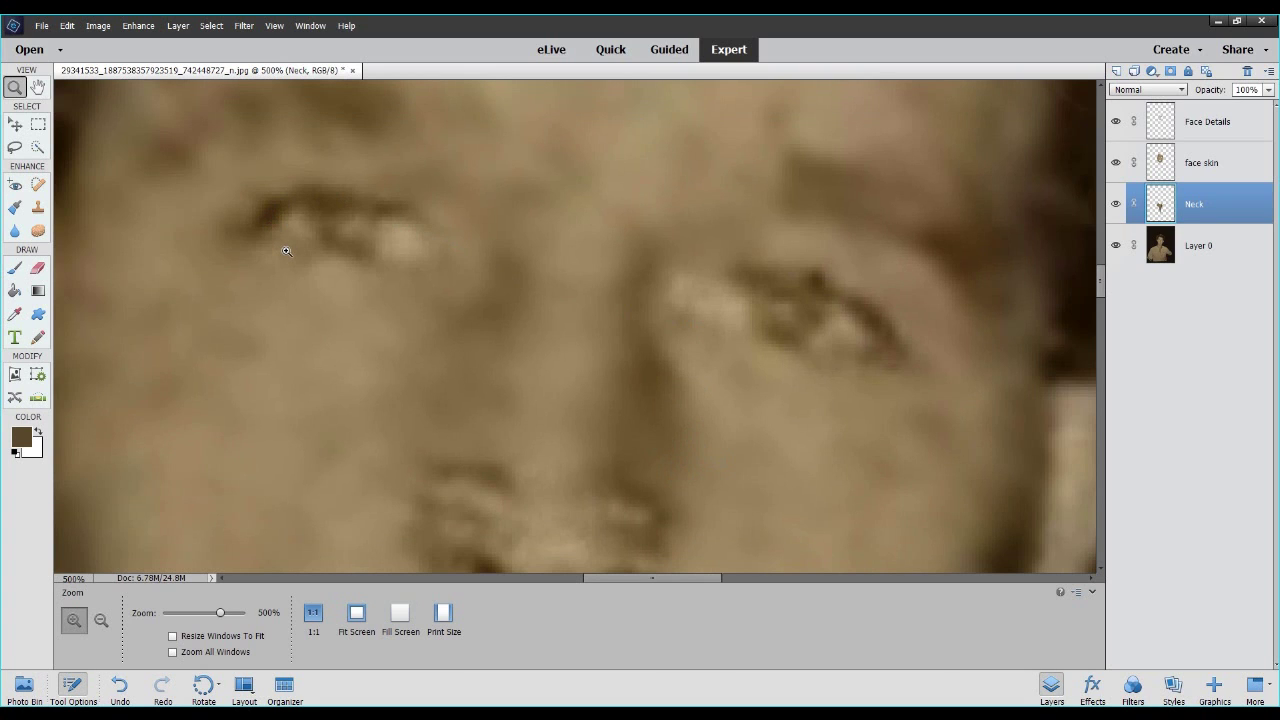
right_click(431, 193)
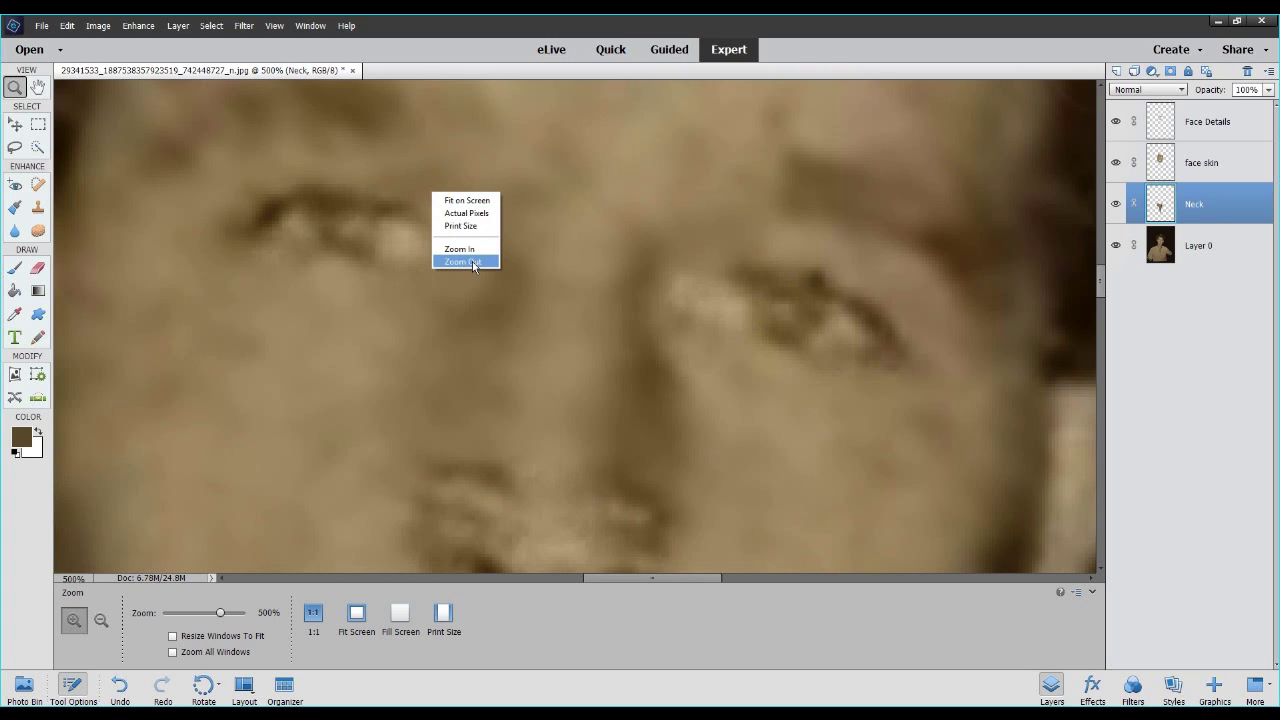
click(473, 262)
right_click(540, 258)
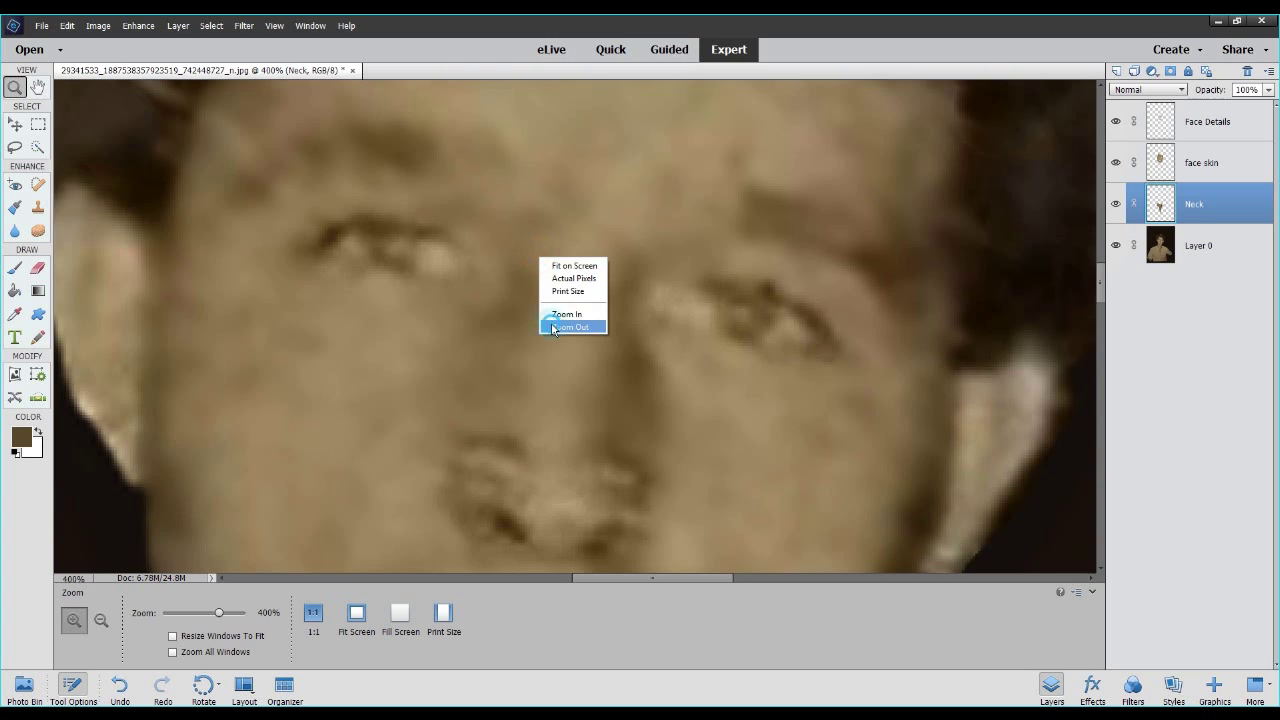
click(552, 327)
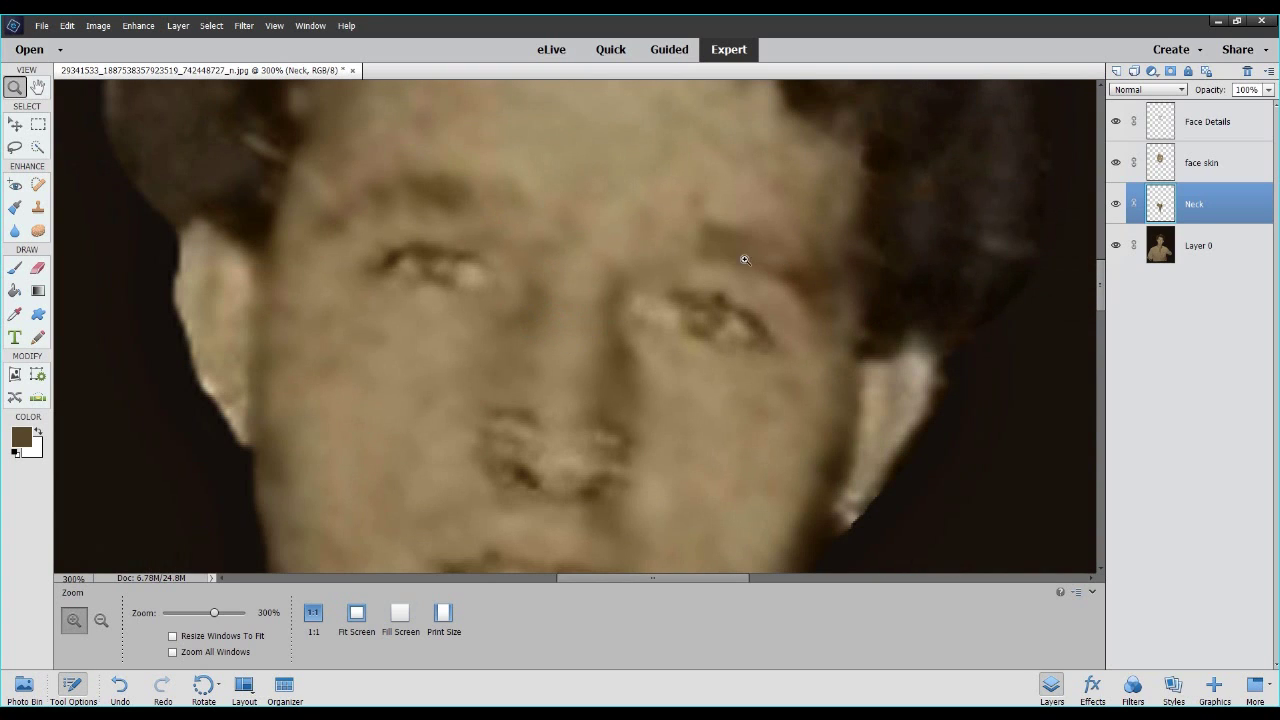
Sample the dark brown of the upper eyelid line as the foreground color.
click(15, 314)
click(425, 248)
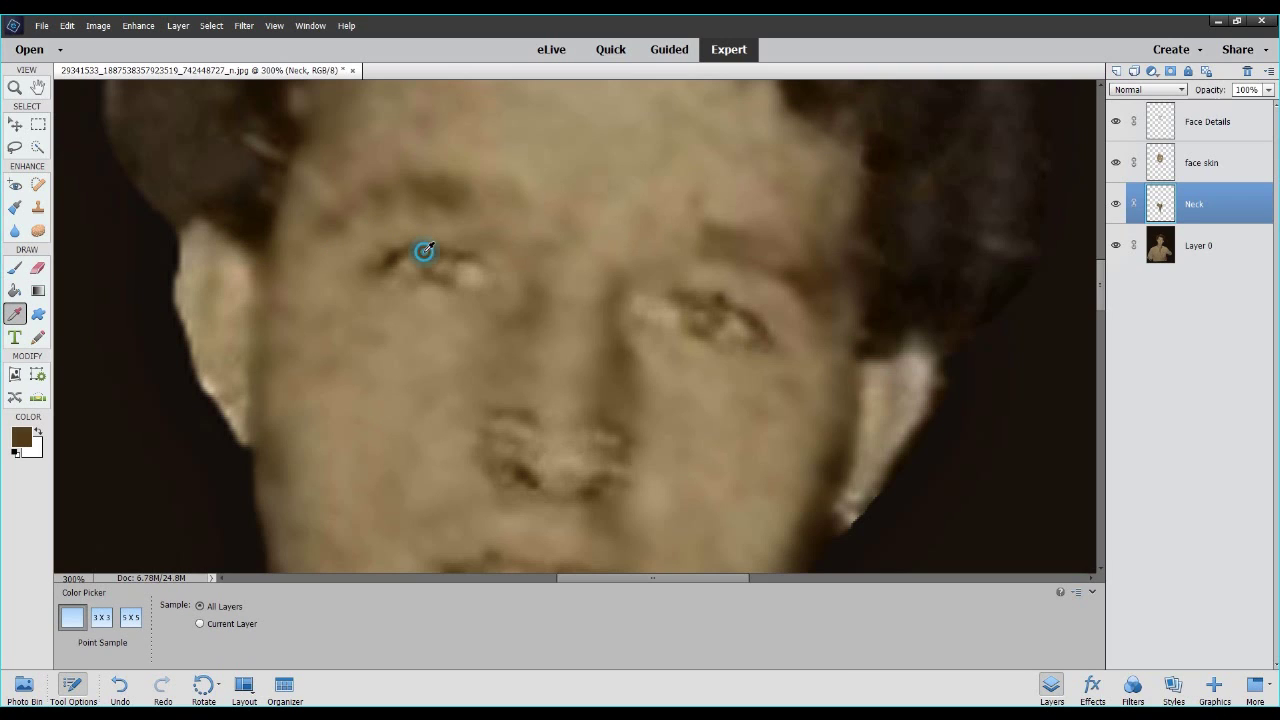
Paint the upper lid line of the portrait's left-hand eye with a 2 px brush at 30% opacity.
click(15, 268)
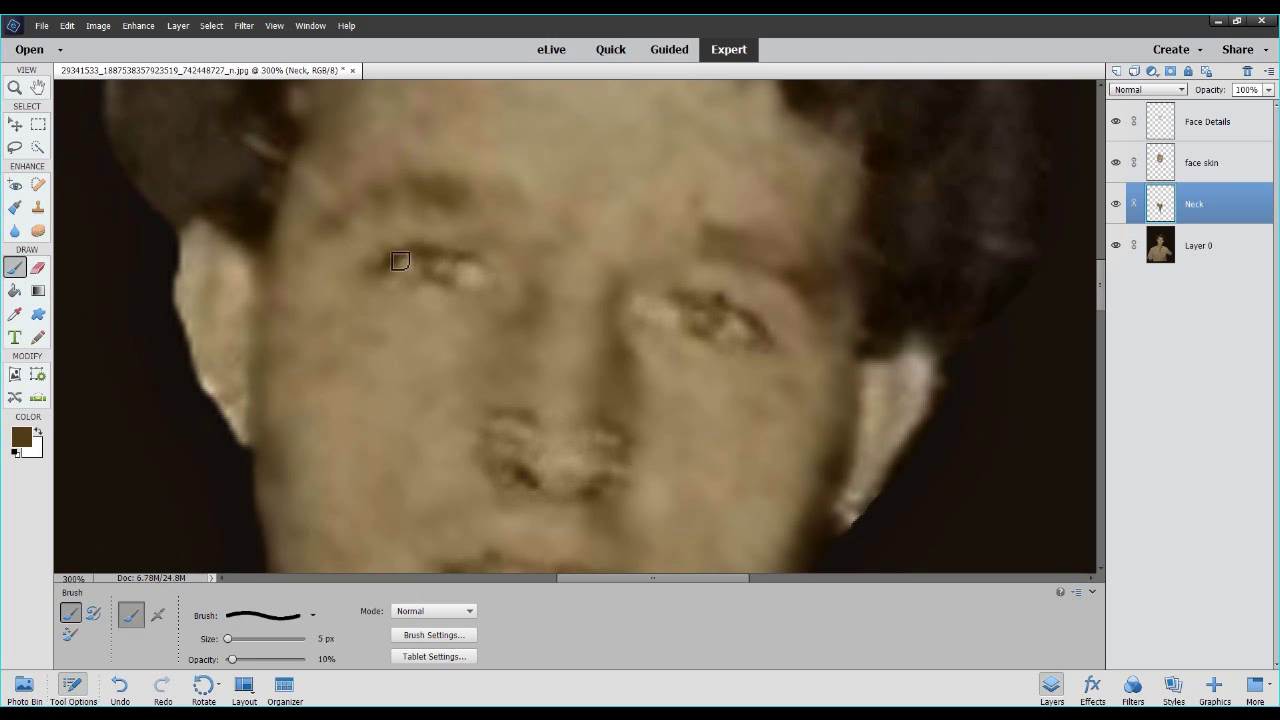
drag(227, 638, 226, 641)
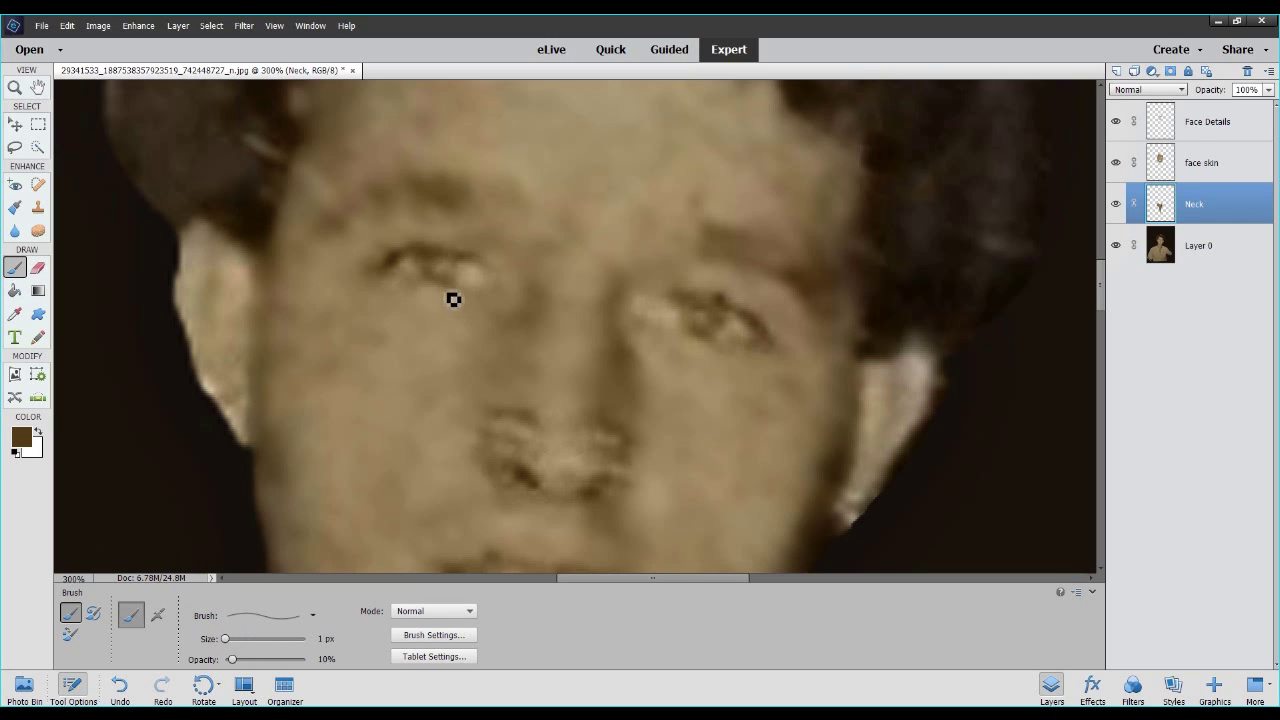
drag(224, 640, 246, 662)
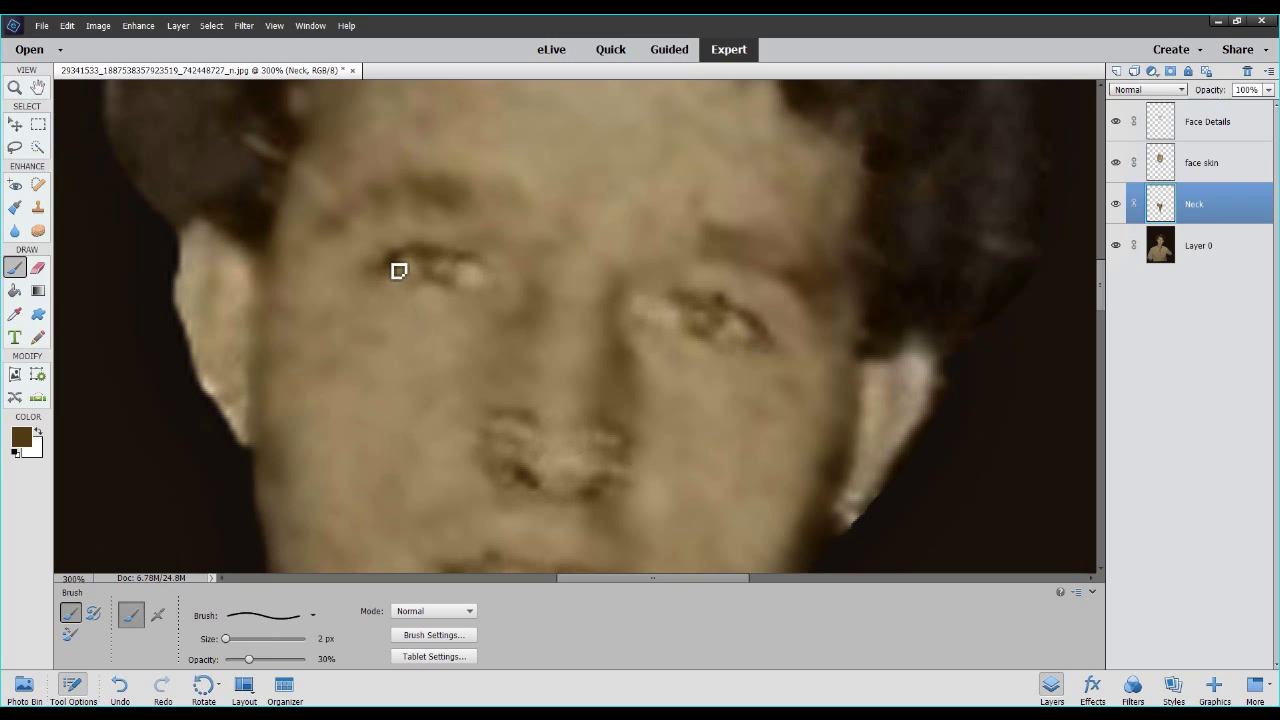
mouse_move(395, 273)
mouse_down()
mouse_move(430, 259)
mouse_move(503, 281)
mouse_move(476, 267)
mouse_up()
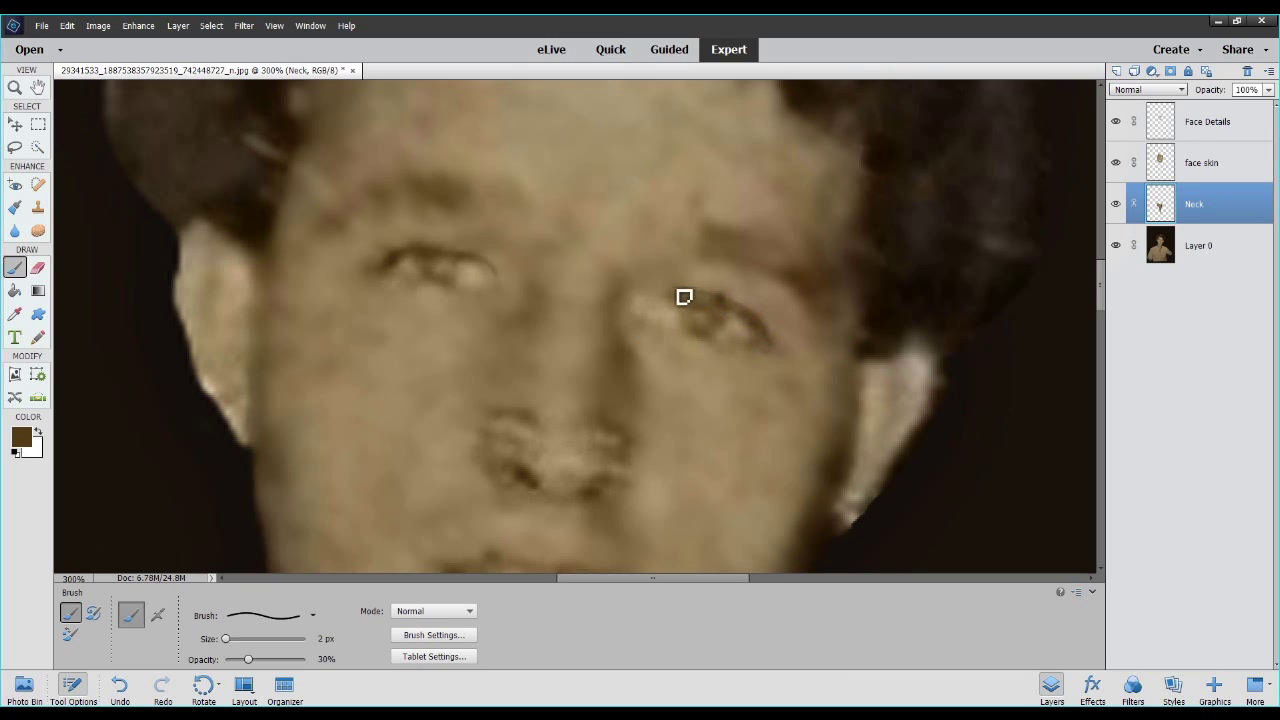
Try brush strokes along the inner corner and upper lid of the portrait's right-hand eye, undoing each one.
click(100, 27)
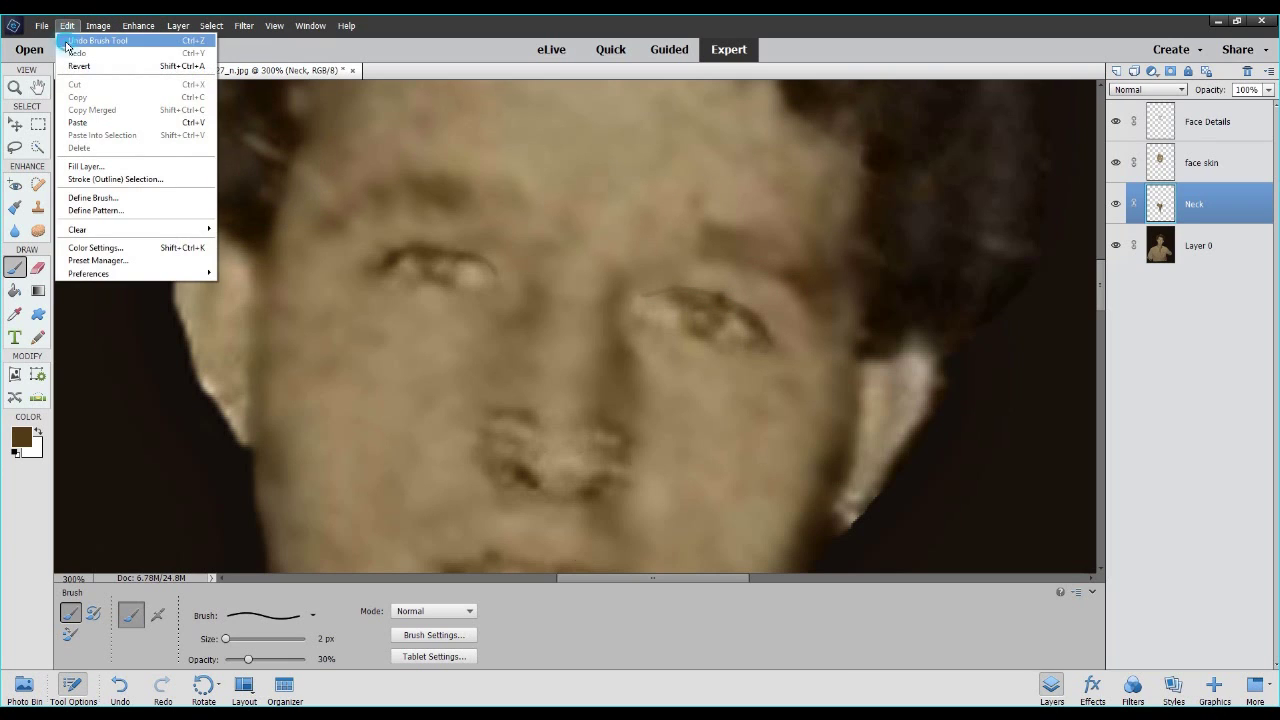
click(90, 41)
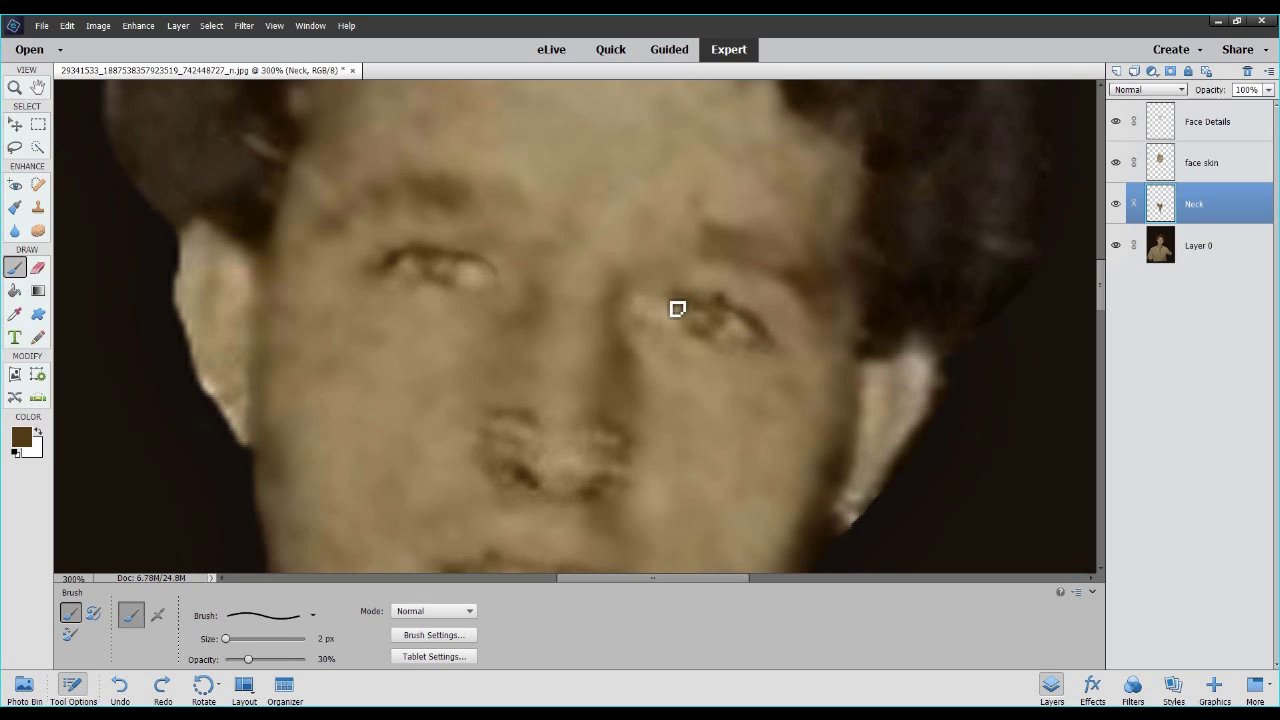
drag(672, 308, 647, 308)
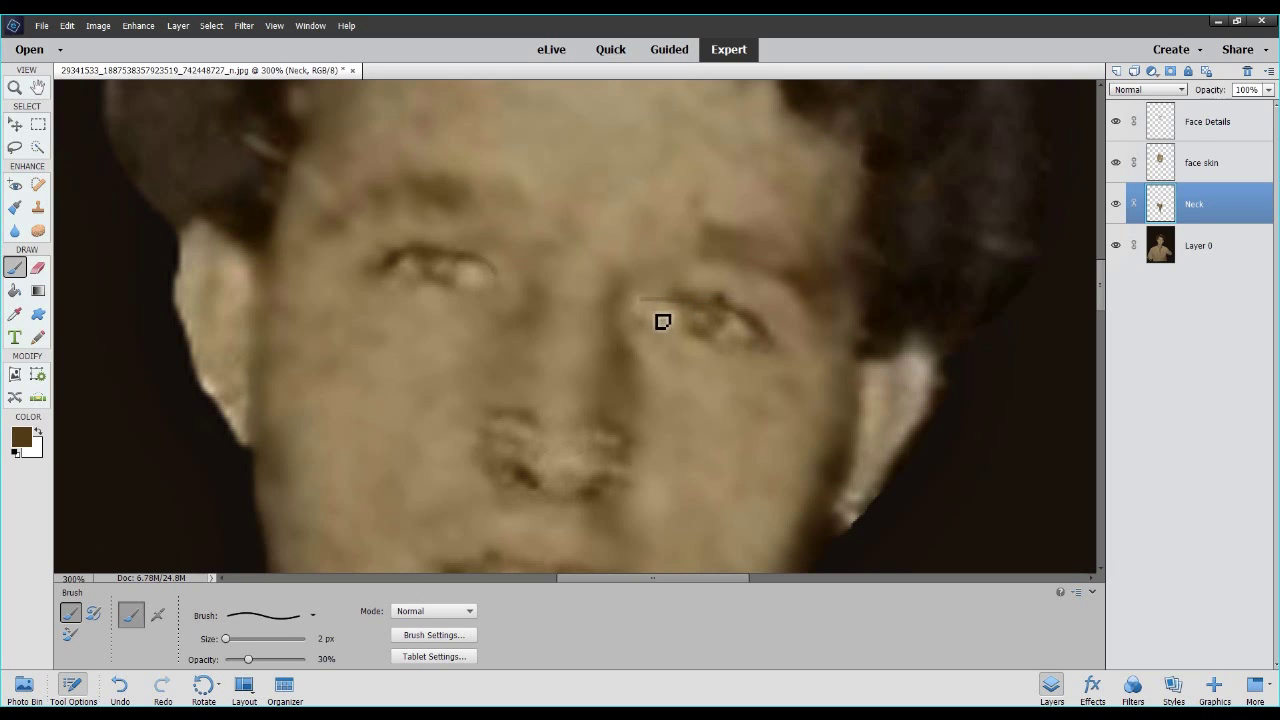
click(99, 26)
click(84, 40)
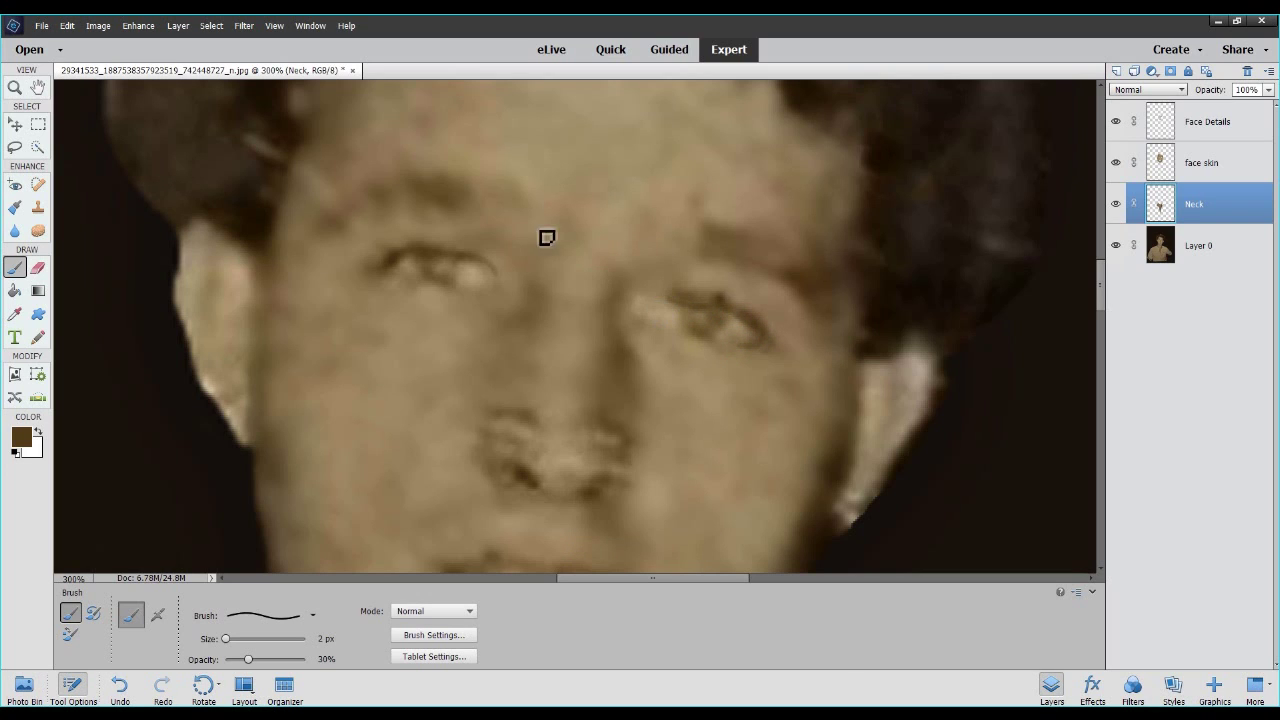
click(67, 25)
click(80, 42)
click(67, 26)
click(82, 46)
click(67, 26)
click(82, 46)
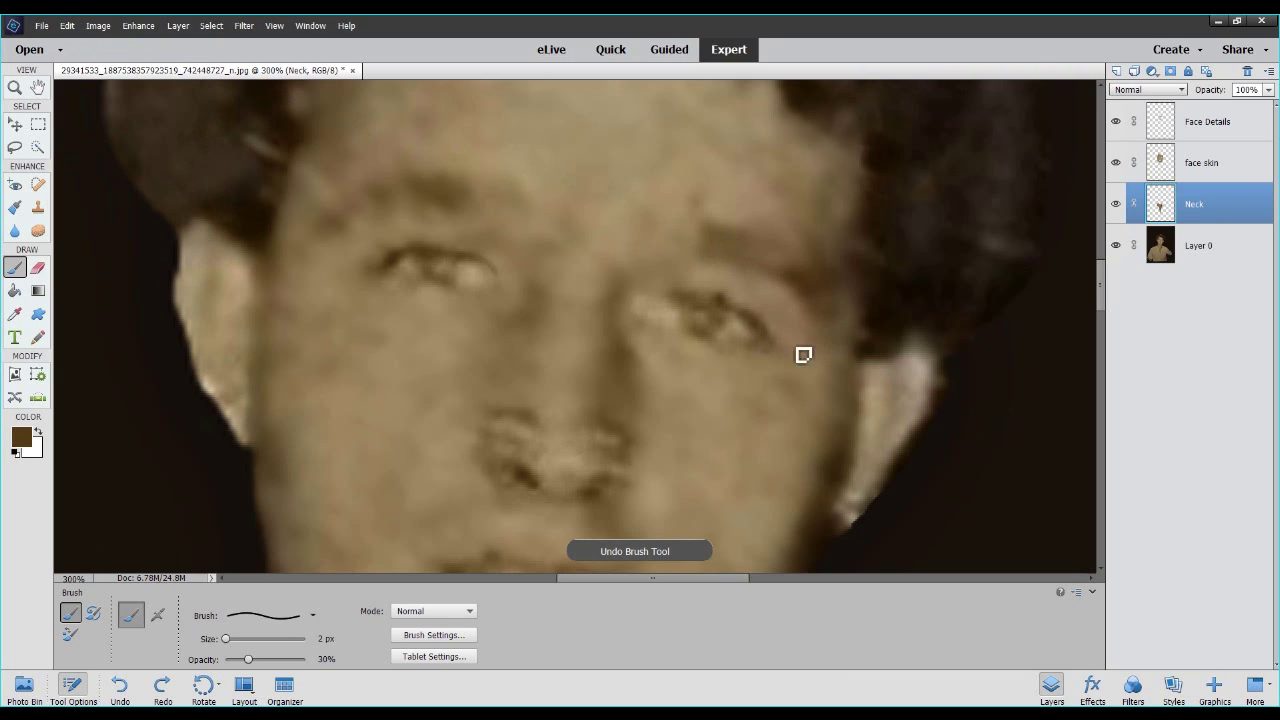
Darken the outer upper lid line of the right-hand eye with the brush and fit the whole portrait on screen.
mouse_move(694, 305)
mouse_down()
mouse_move(737, 309)
mouse_move(770, 350)
mouse_up()
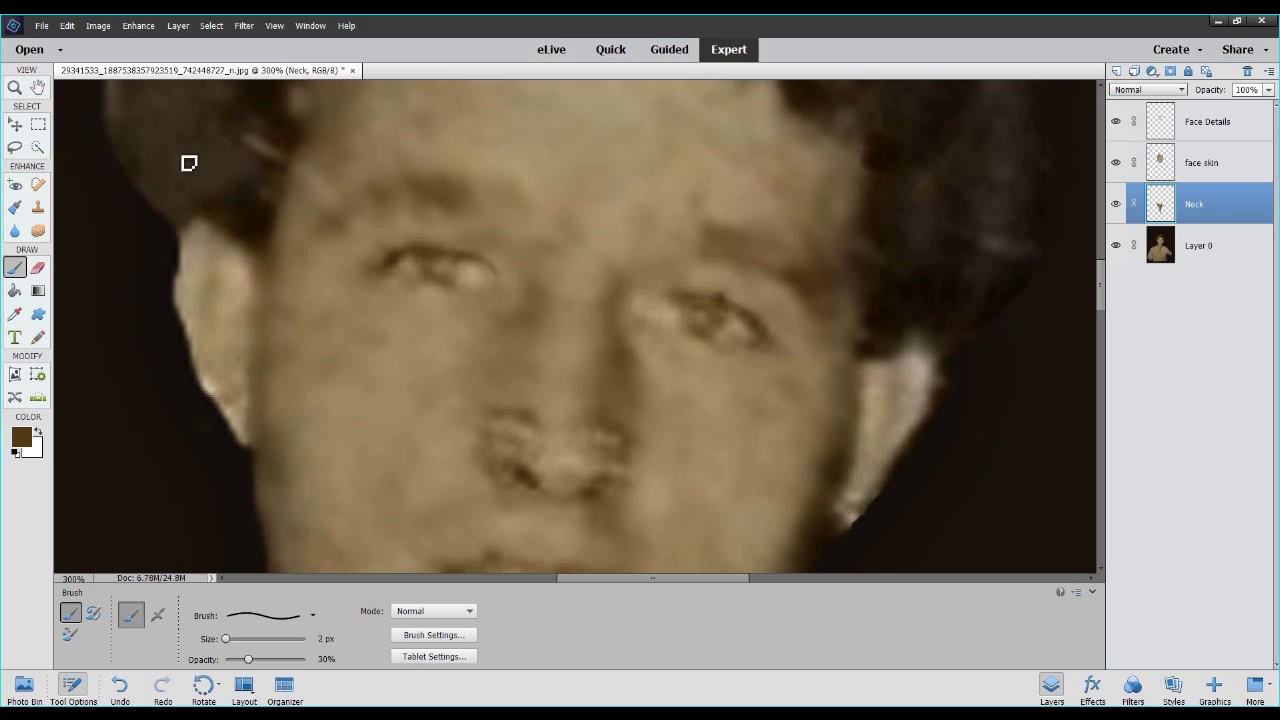
click(15, 87)
right_click(400, 200)
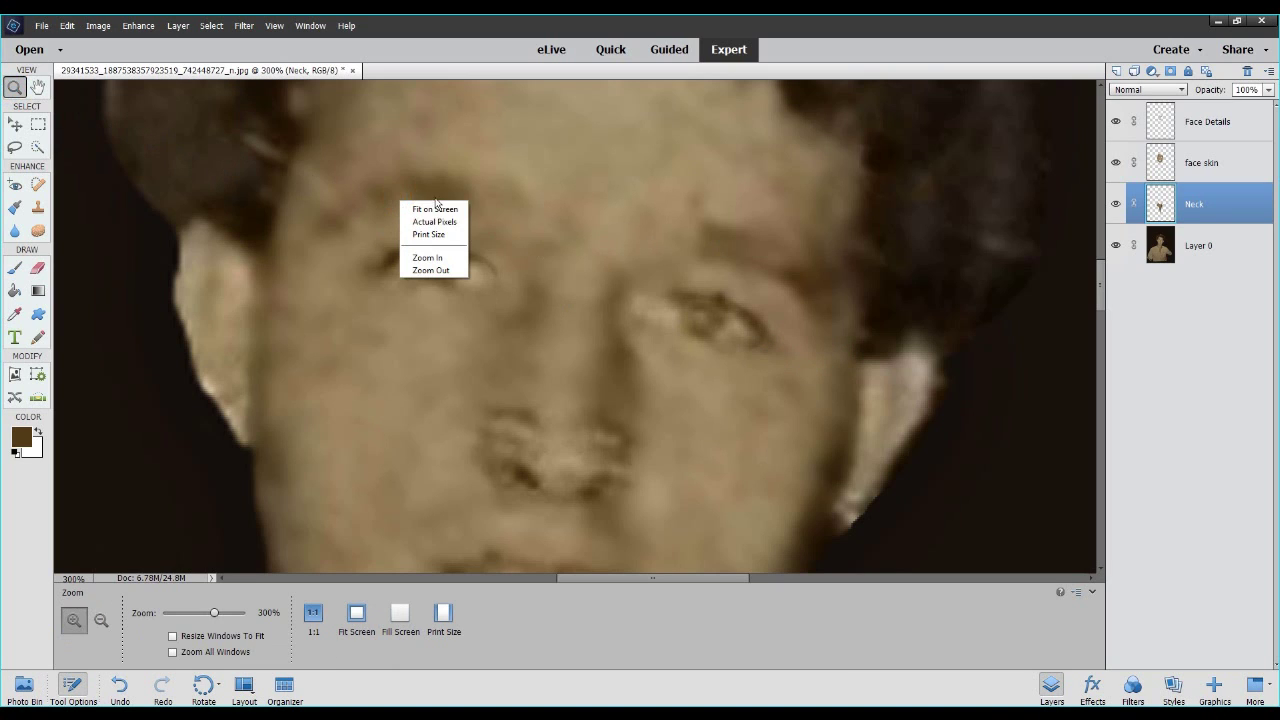
click(434, 209)
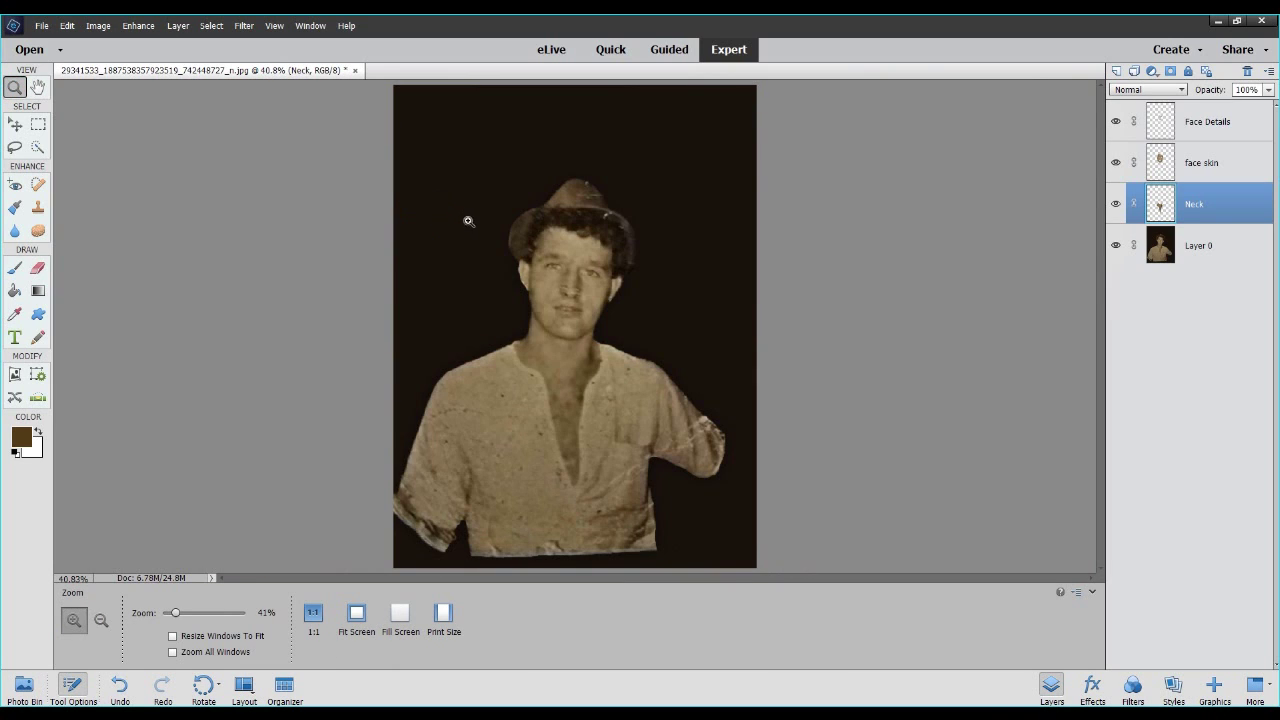
Examine the retouched eyes up close at 300%, then compare them with the whole portrait fitted on screen.
click(591, 279)
click(588, 276)
click(586, 272)
click(584, 270)
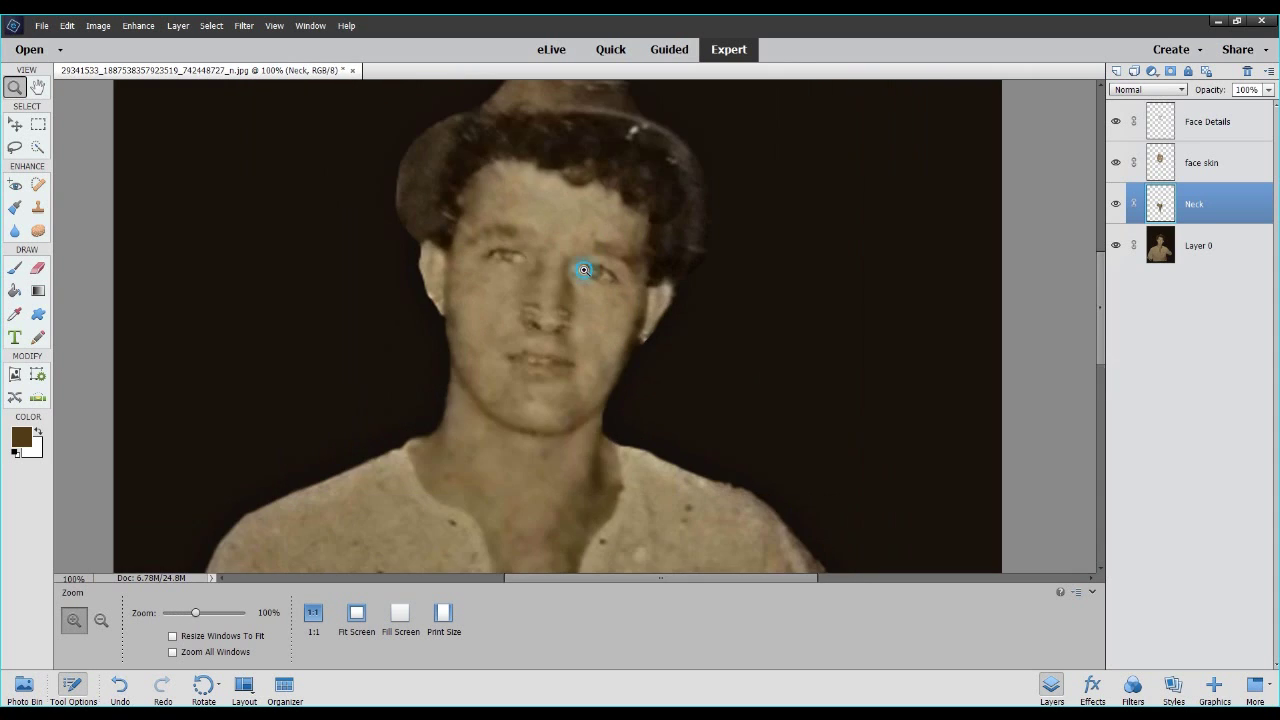
click(584, 270)
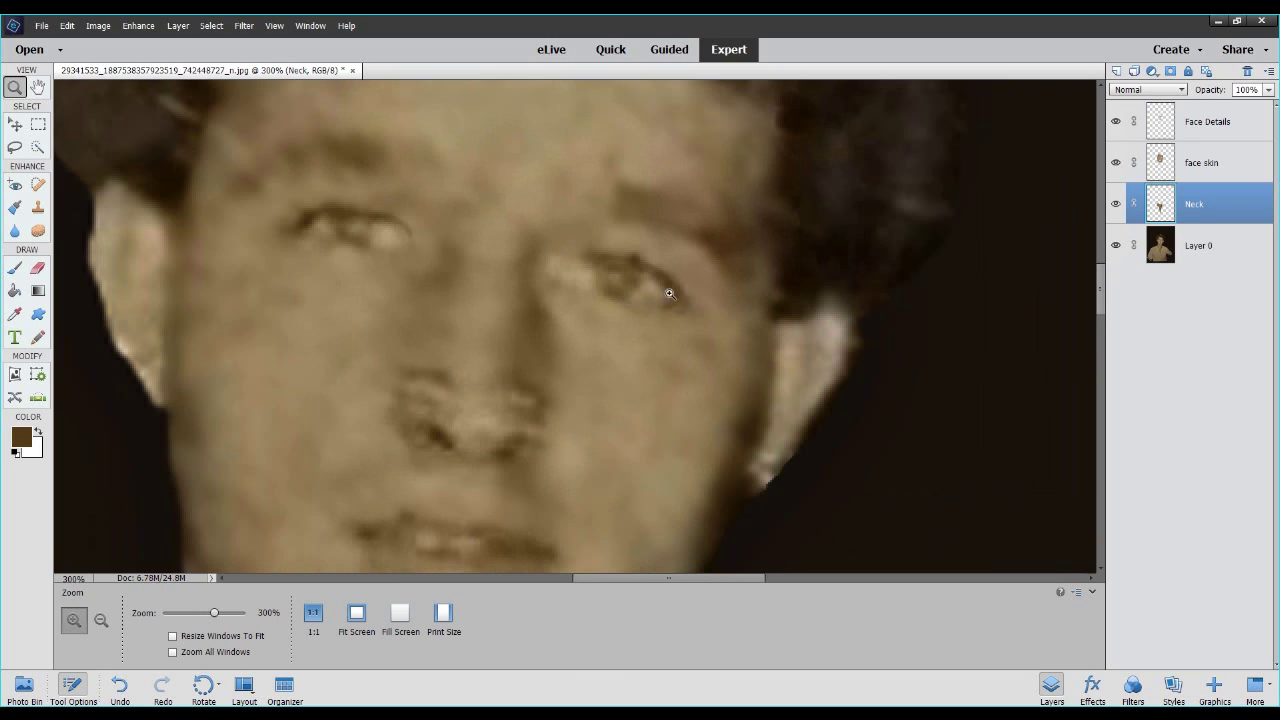
right_click(417, 229)
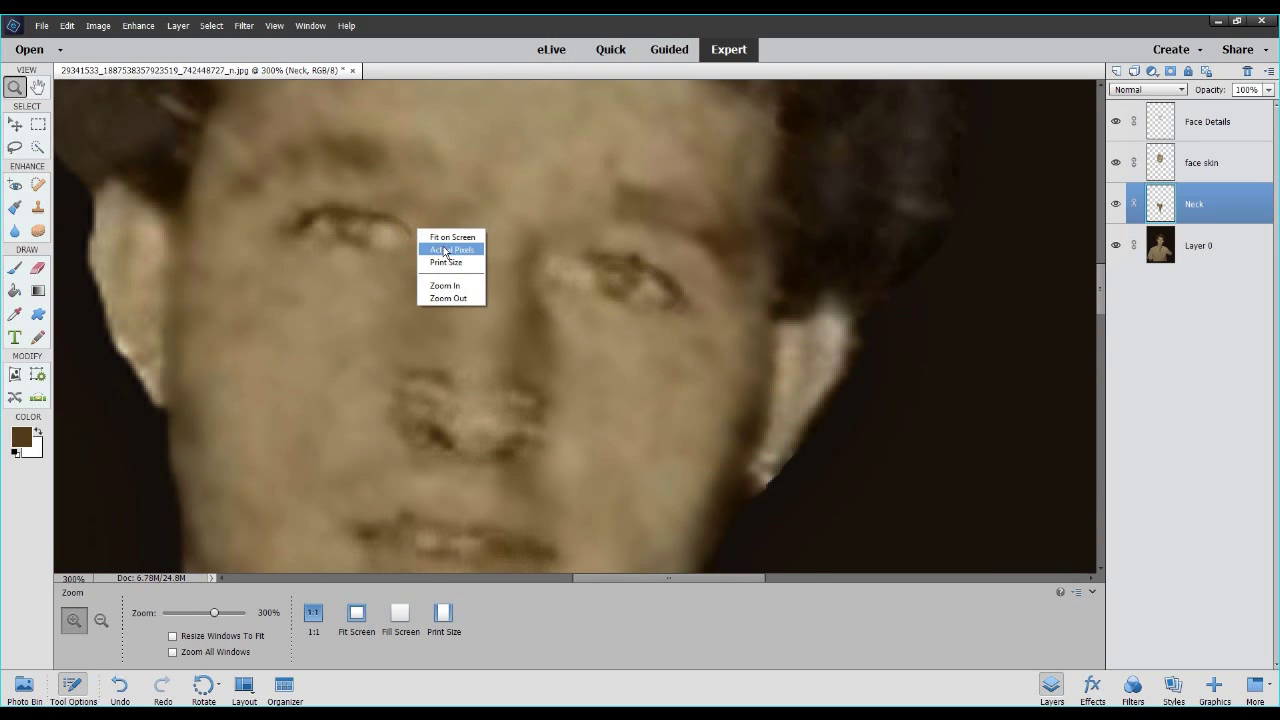
click(443, 245)
right_click(532, 258)
key(Escape)
right_click(557, 262)
click(573, 273)
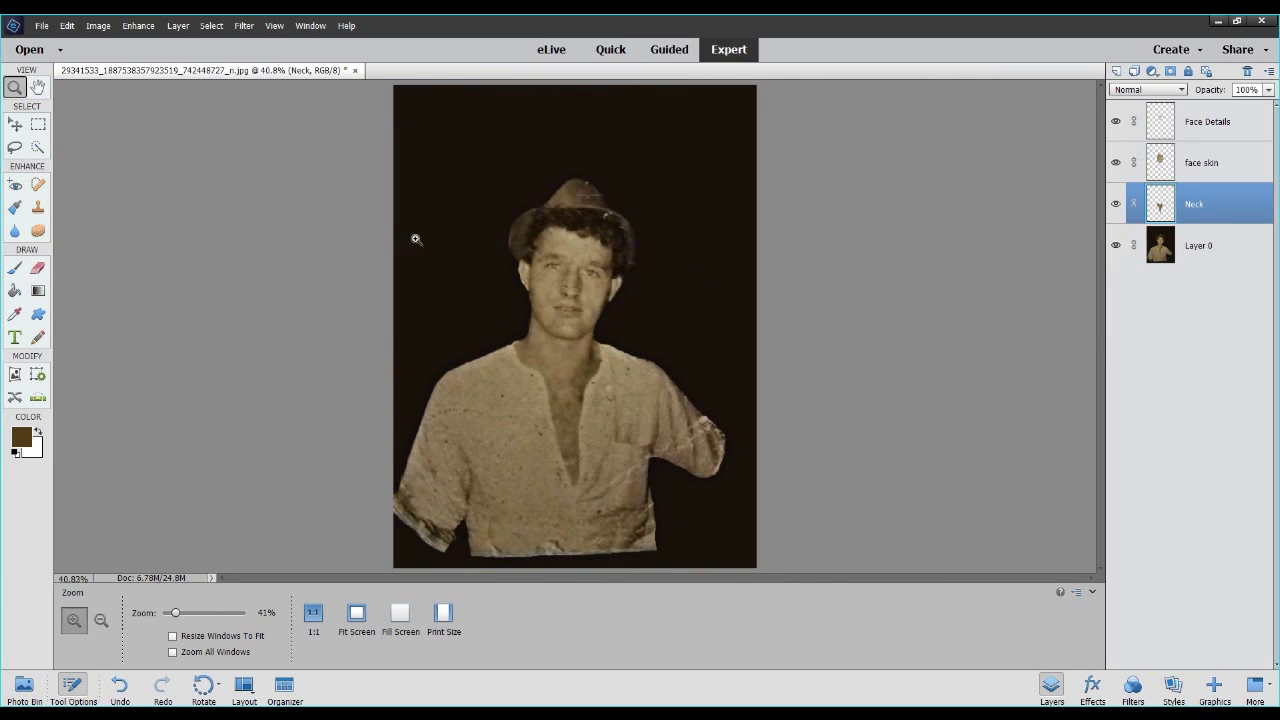
Merge the visible Face Details, face skin and Neck layers with Layer 0 into a single layer.
click(15, 123)
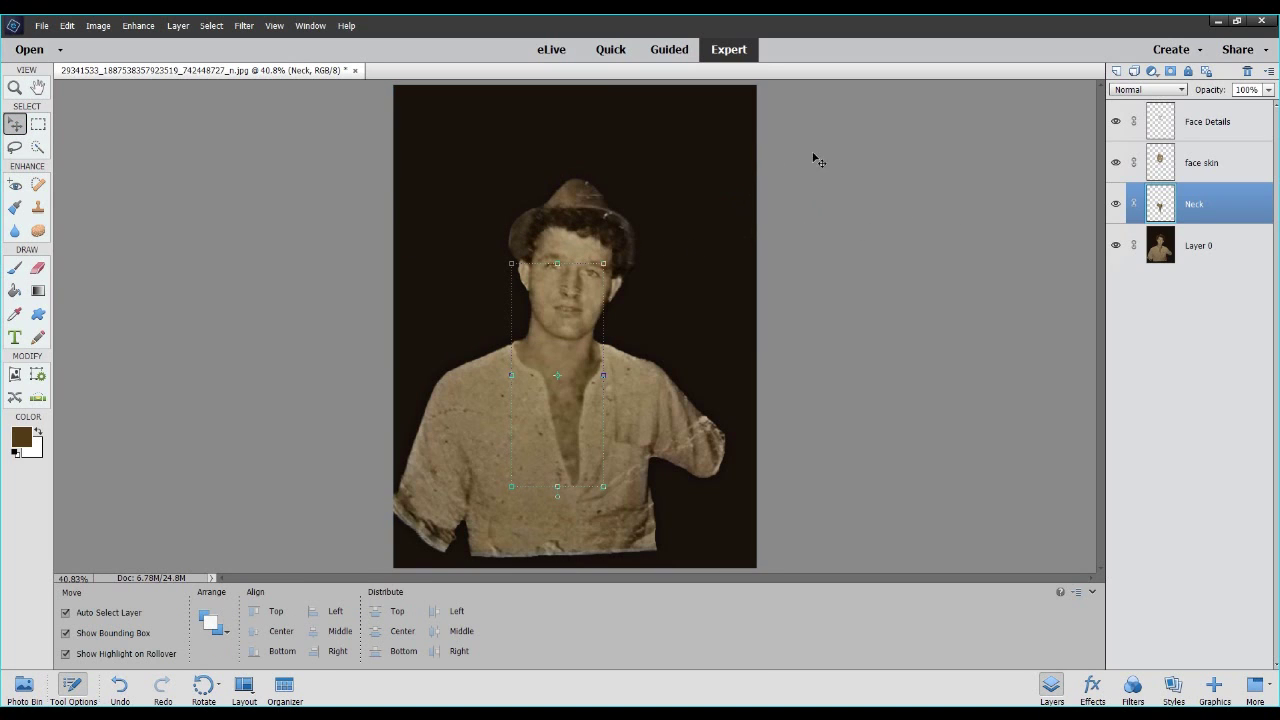
click(1192, 241)
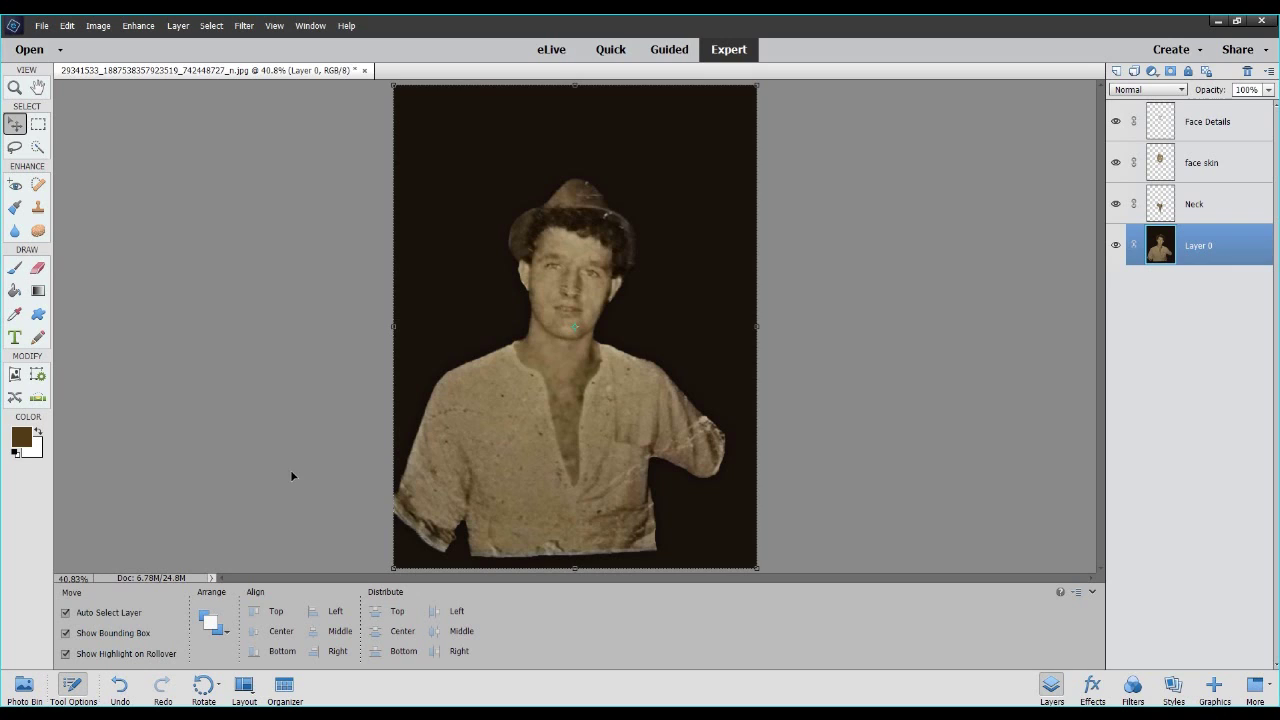
right_click(1167, 246)
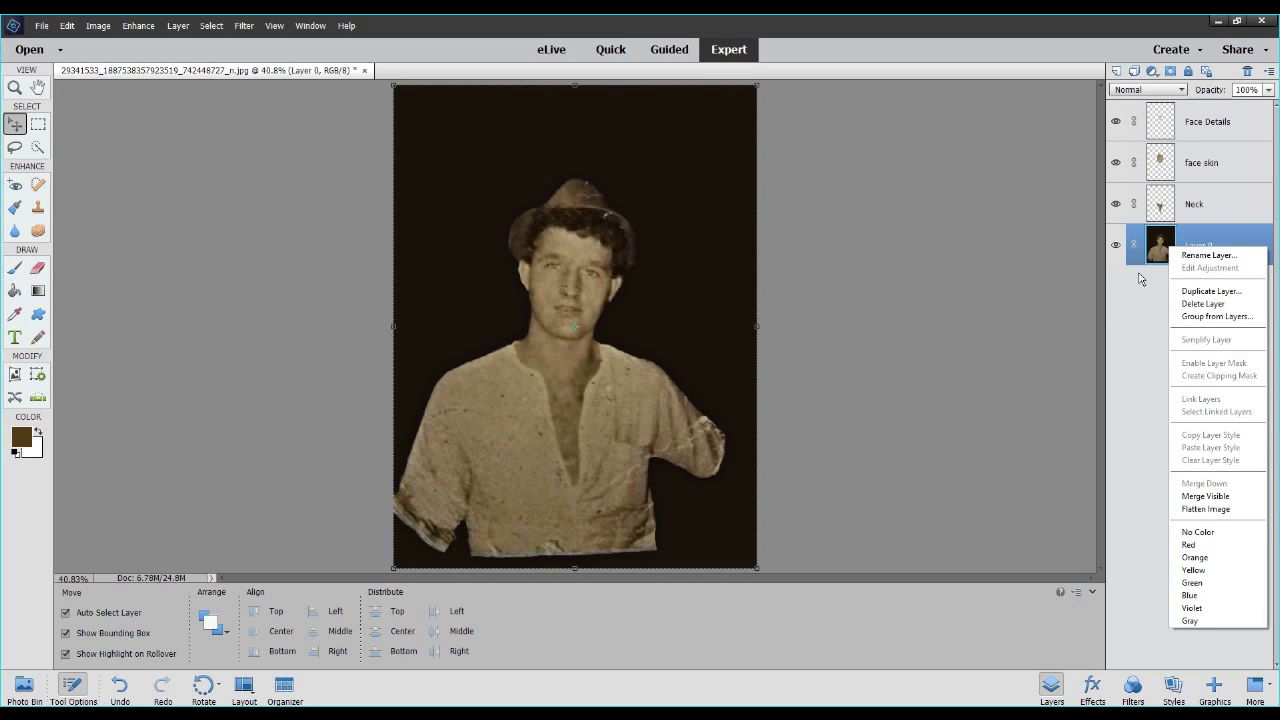
click(1210, 496)
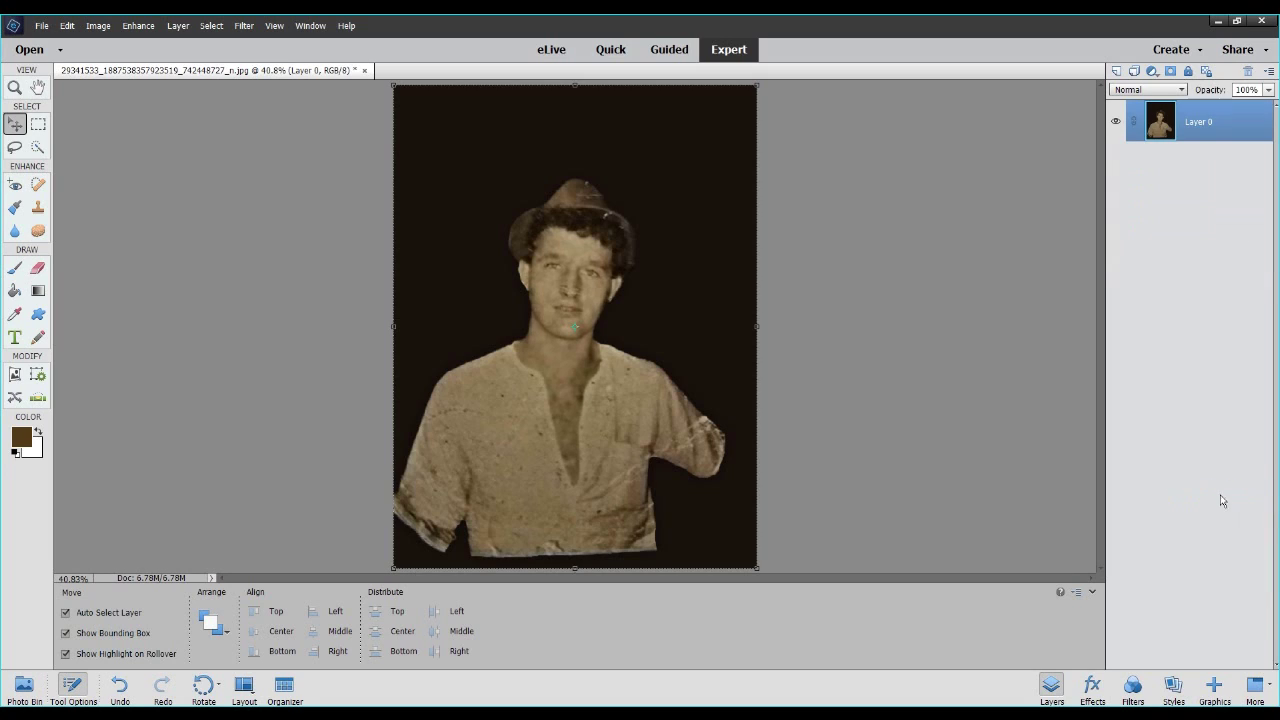